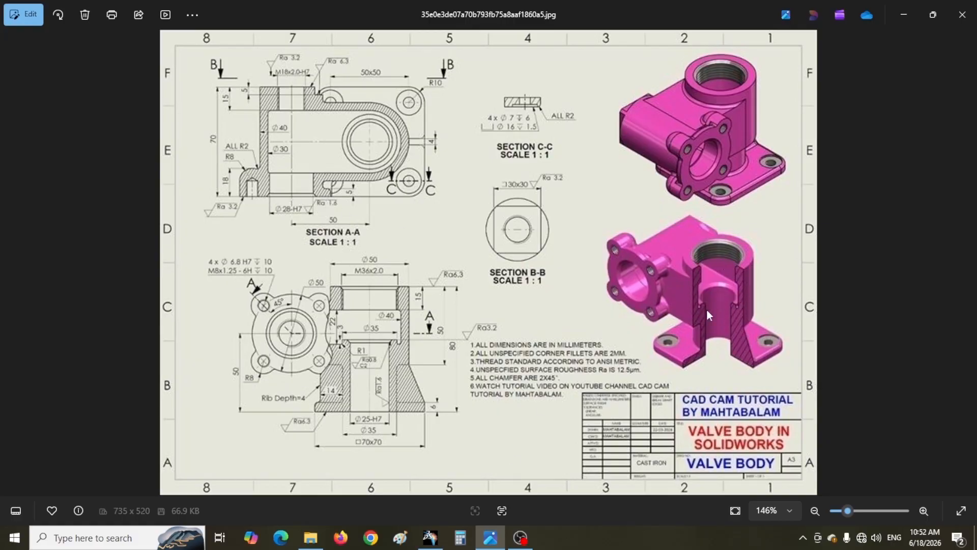
Examine the valve body drawing's section views, dimensions, notes and 3D views up close.
scroll(707, 309, "up", 1)
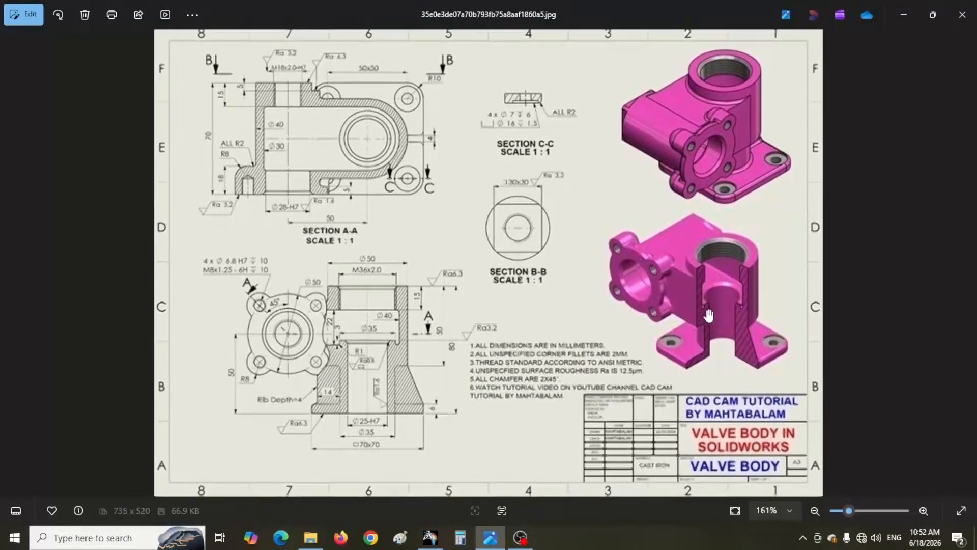
scroll(708, 314, "up", 4)
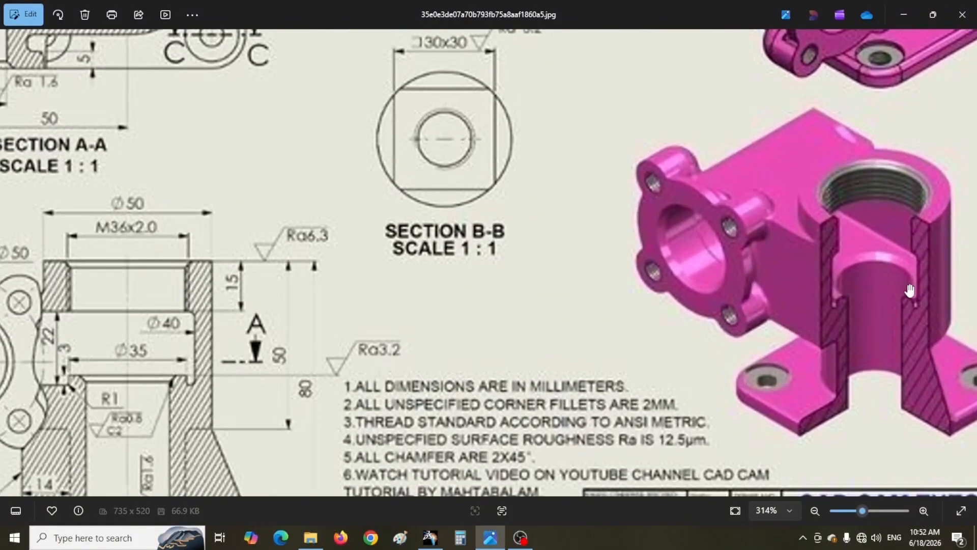
left_click_drag(195, 391, 325, 357)
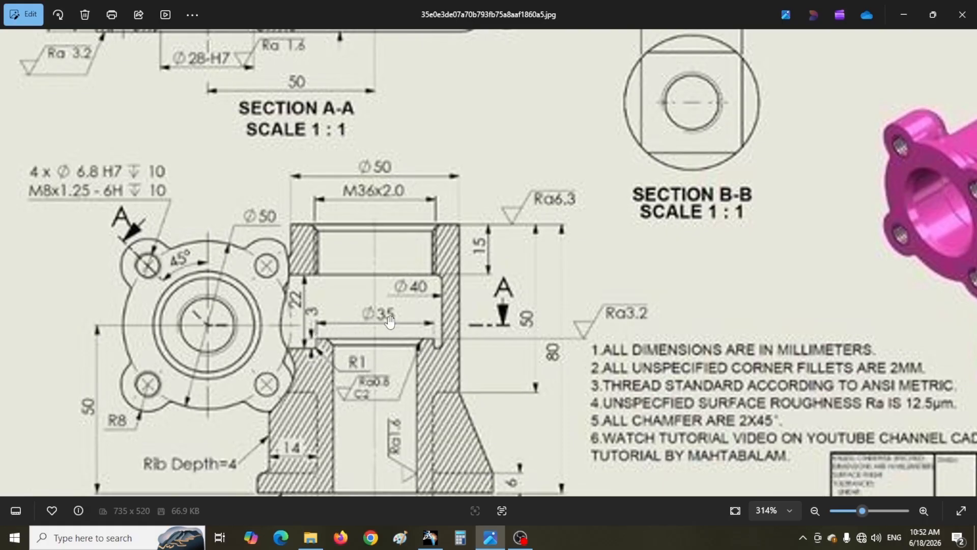
mouse_move(546, 359)
left_mouse_down()
mouse_move(585, 363)
mouse_move(585, 464)
left_mouse_up()
left_click_drag(415, 299, 447, 429)
left_click_drag(582, 352, 183, 288)
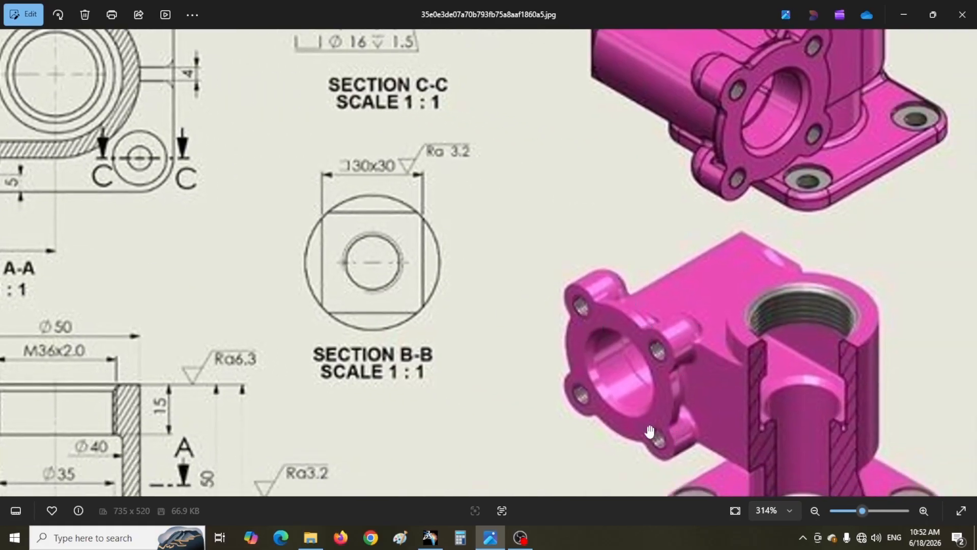
left_click_drag(647, 259, 673, 362)
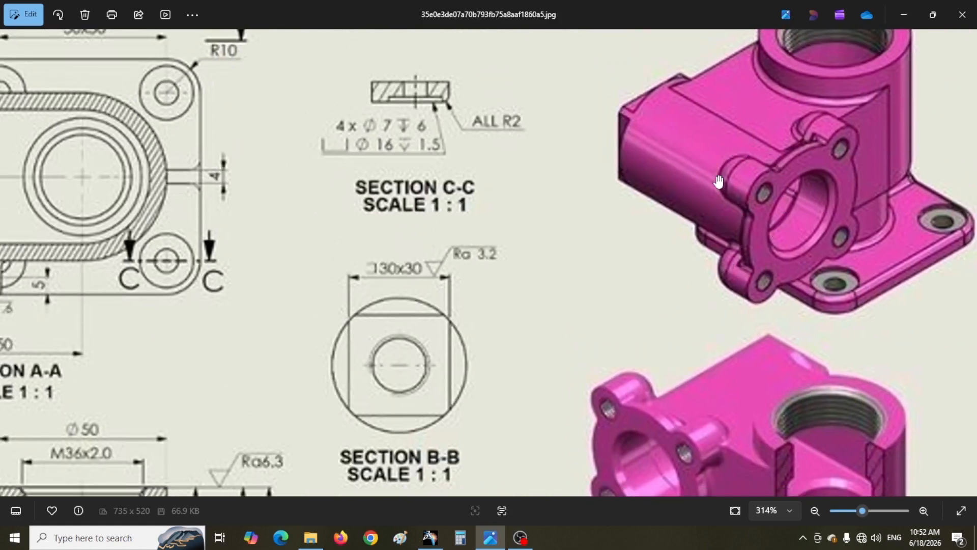
left_click_drag(347, 263, 671, 270)
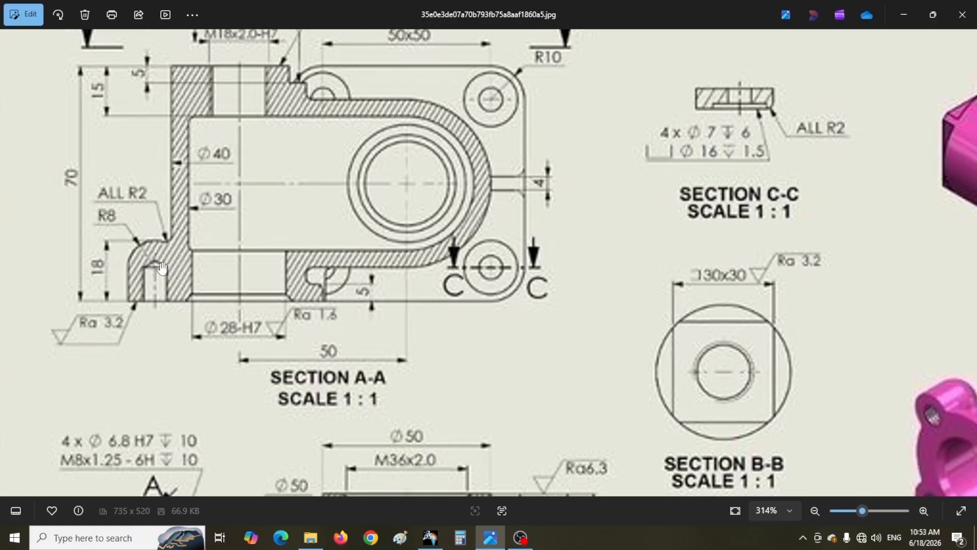
scroll(493, 350, "down", 5)
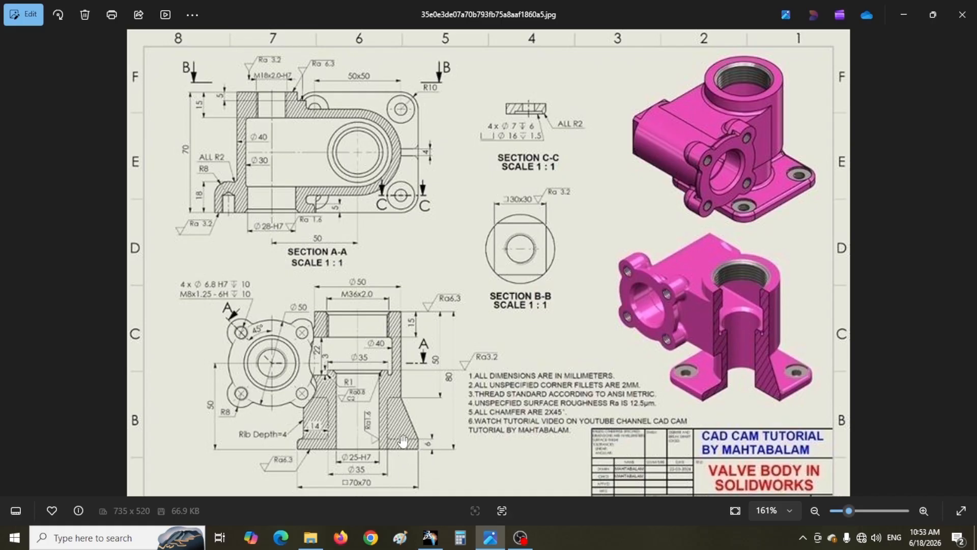
Switch to CATIA and sketch a rectangle about 91 mm wide and 67 mm high on the xy plane, away from the origin.
key("alt+Tab")
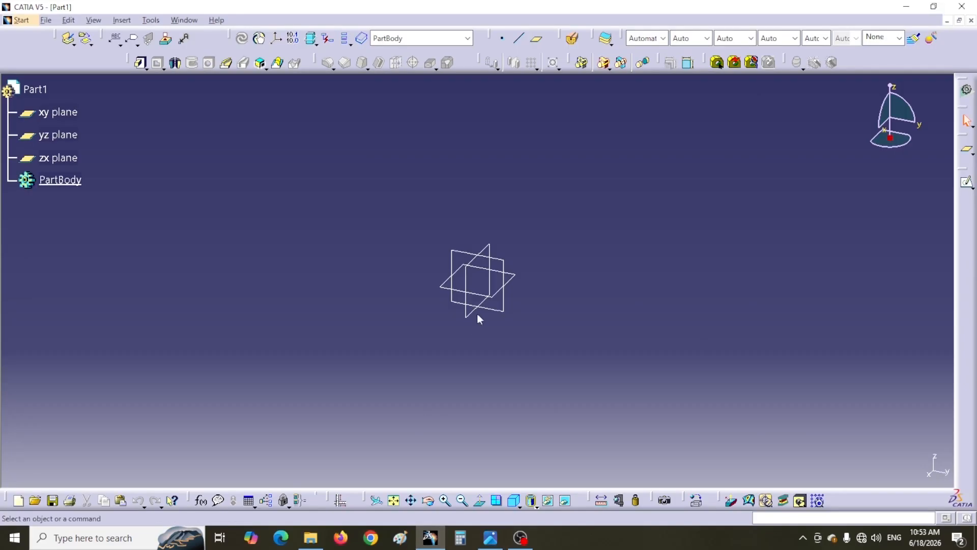
left_click(515, 285)
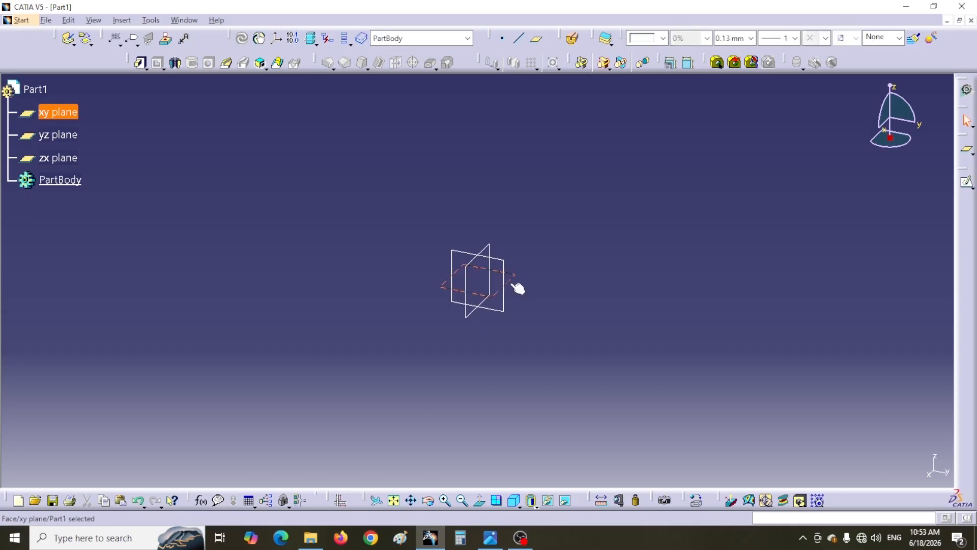
left_click(967, 182)
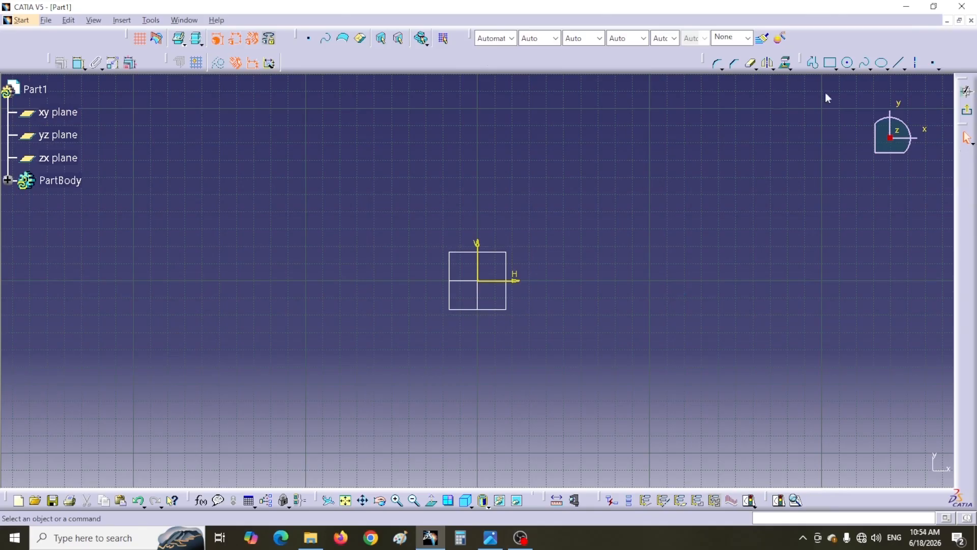
left_click(830, 62)
left_click(190, 180)
left_click(345, 295)
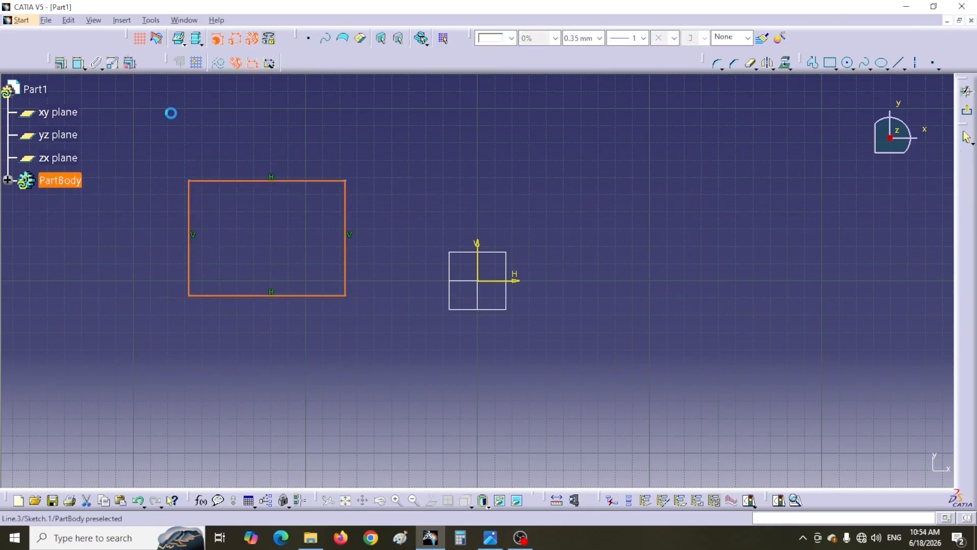
Dimension the rectangle's upper edge and set its length to 70 mm.
left_click(78, 63)
left_click(244, 180)
left_click(245, 157)
double_click(246, 158)
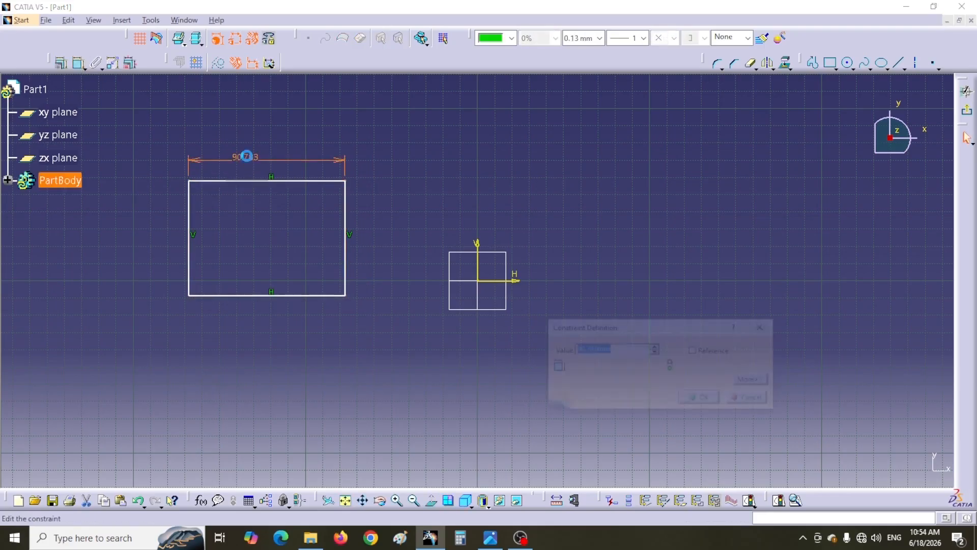
type("70")
key("Return")
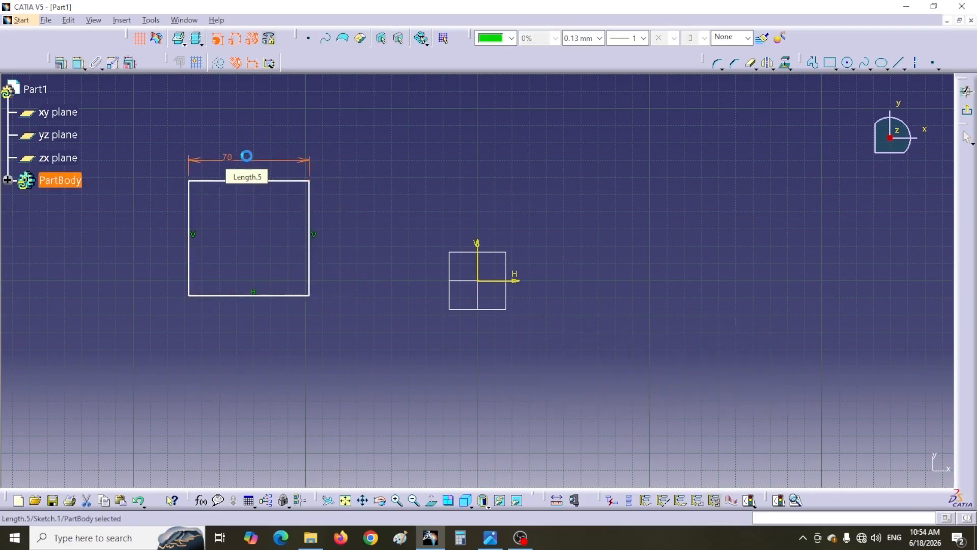
Dimension the rectangle's vertical side and set its length to 70 mm.
left_click(76, 65)
left_click(190, 243)
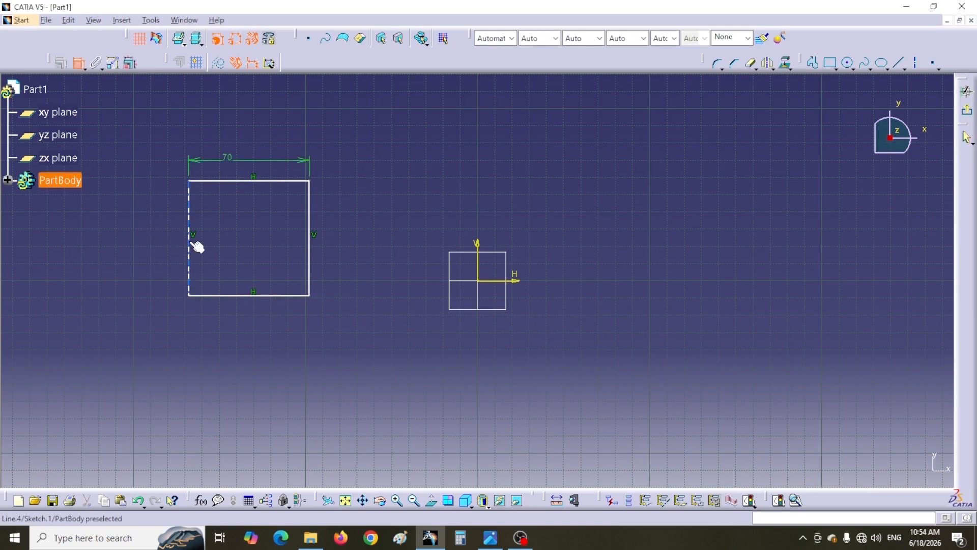
left_click(161, 235)
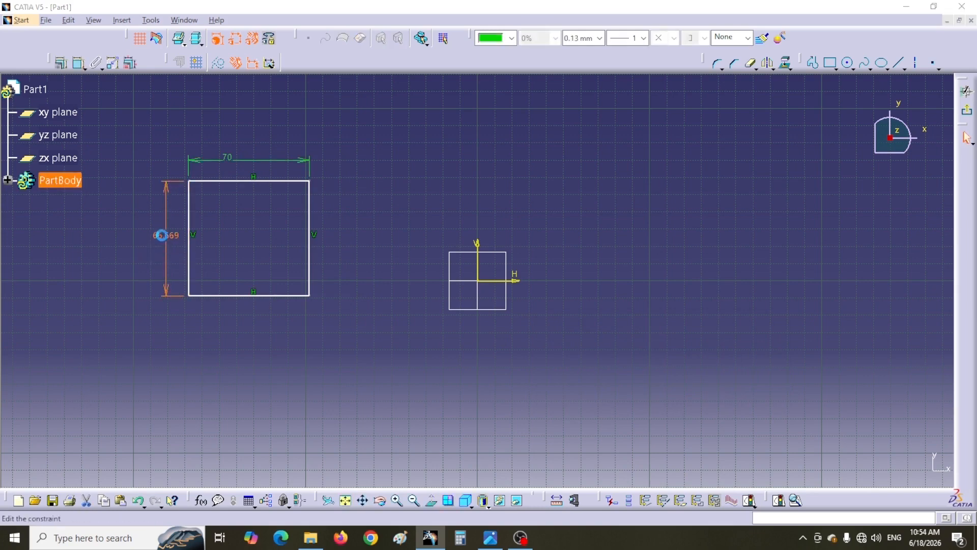
double_click(161, 234)
type("70")
key("Return")
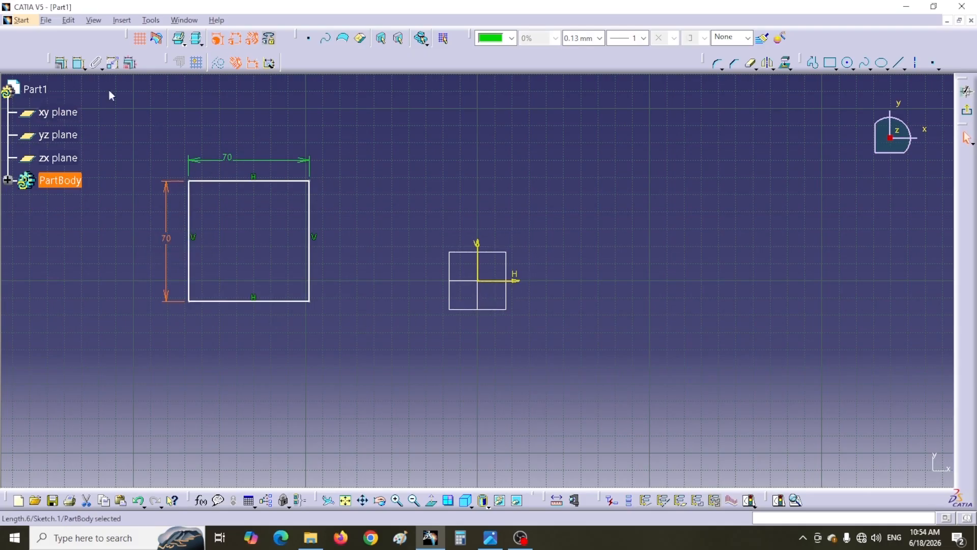
left_click(316, 415)
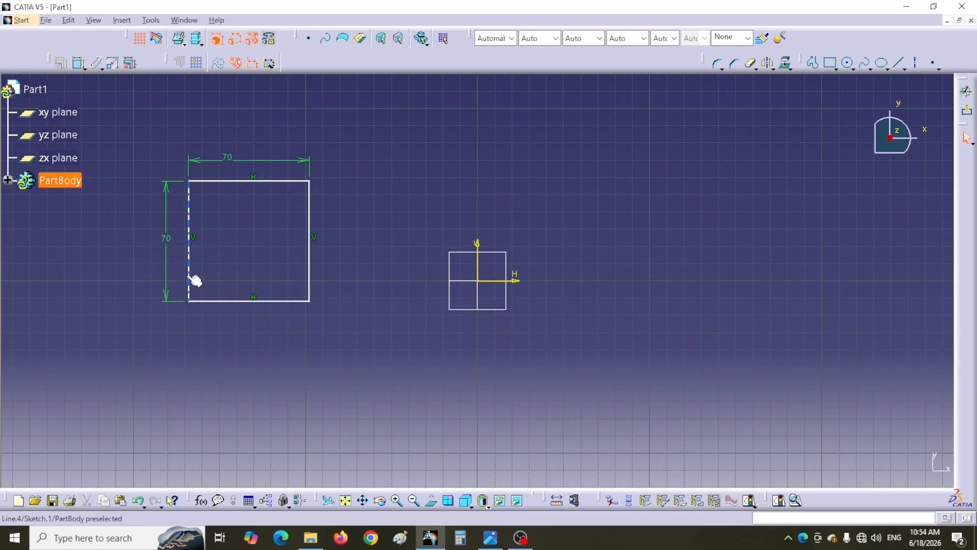
Constrain the square's two vertical sides to be symmetric about the V axis.
left_click(190, 279)
left_click(309, 286, "ctrl")
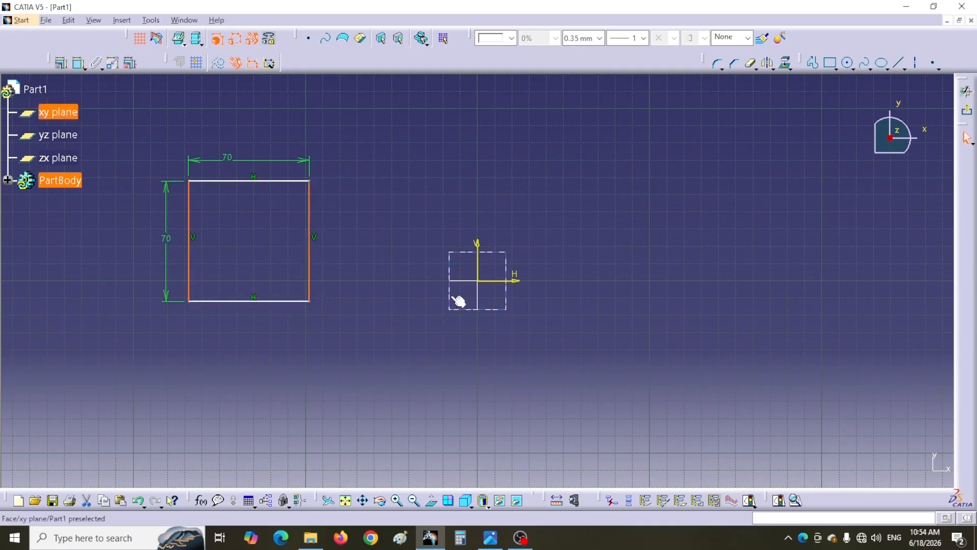
left_click(61, 63)
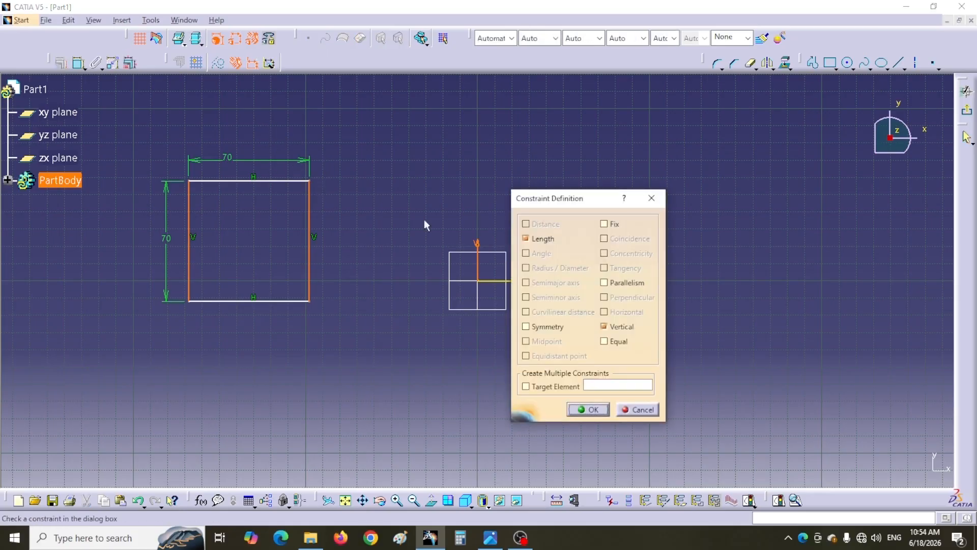
left_click(526, 327)
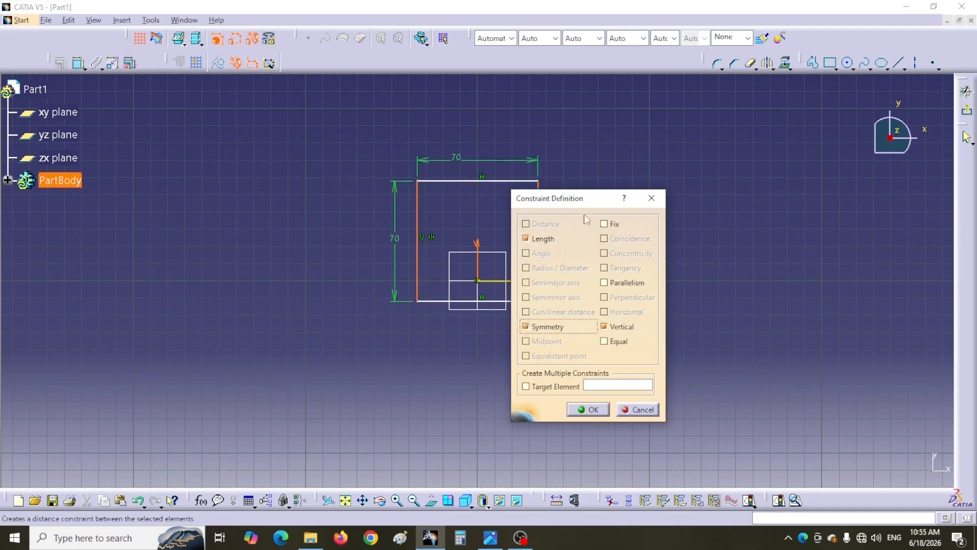
left_click_drag(591, 200, 694, 202)
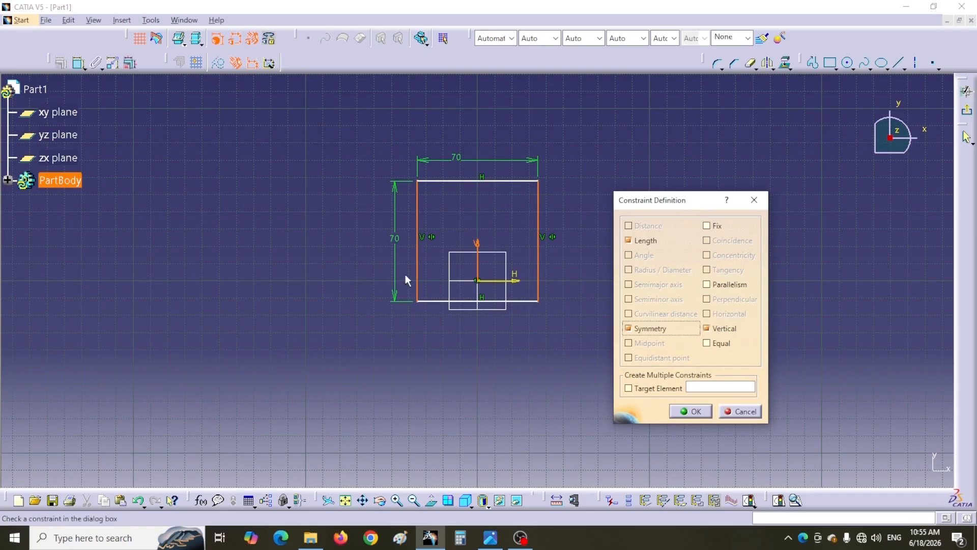
left_click(690, 411)
Constrain the square's two horizontal sides to be symmetric about the H axis.
left_click(440, 182)
left_click(442, 302, "ctrl")
left_click(504, 279, "ctrl")
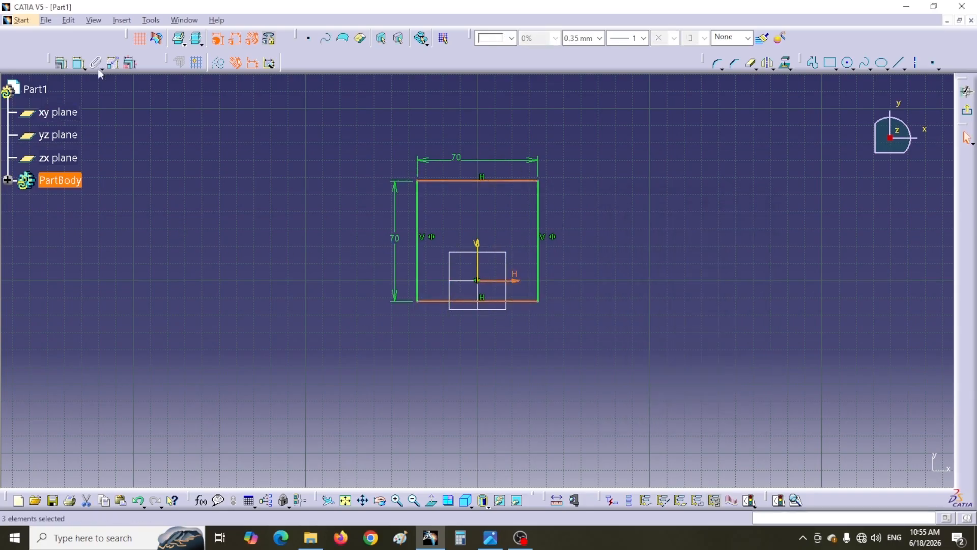
left_click(61, 63)
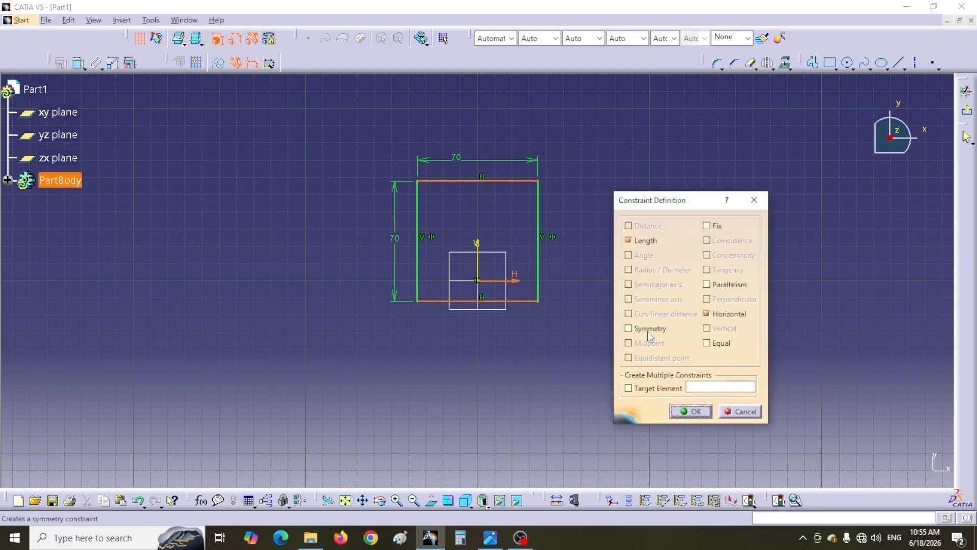
left_click(628, 328)
left_click(691, 411)
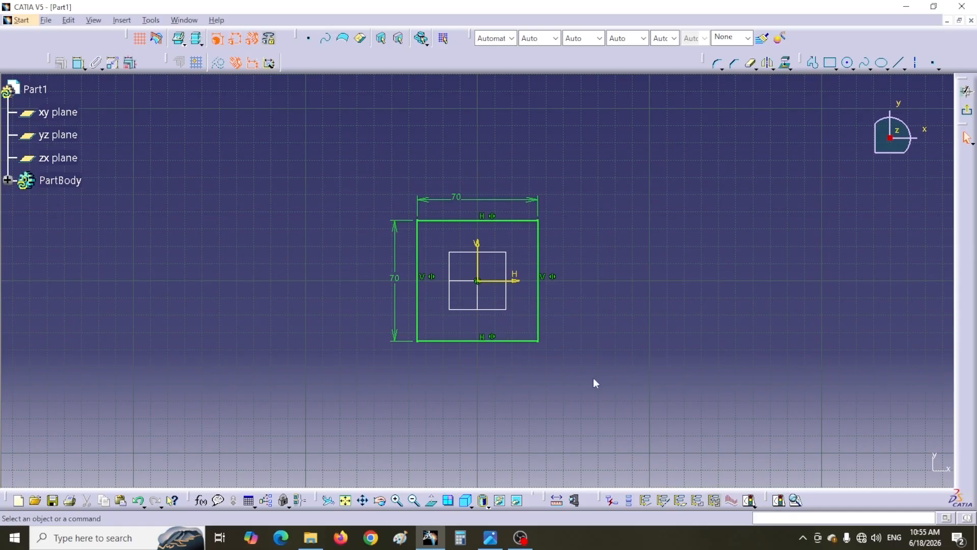
Exit the sketch and pad the square profile to a length of 6 mm.
left_click(837, 68)
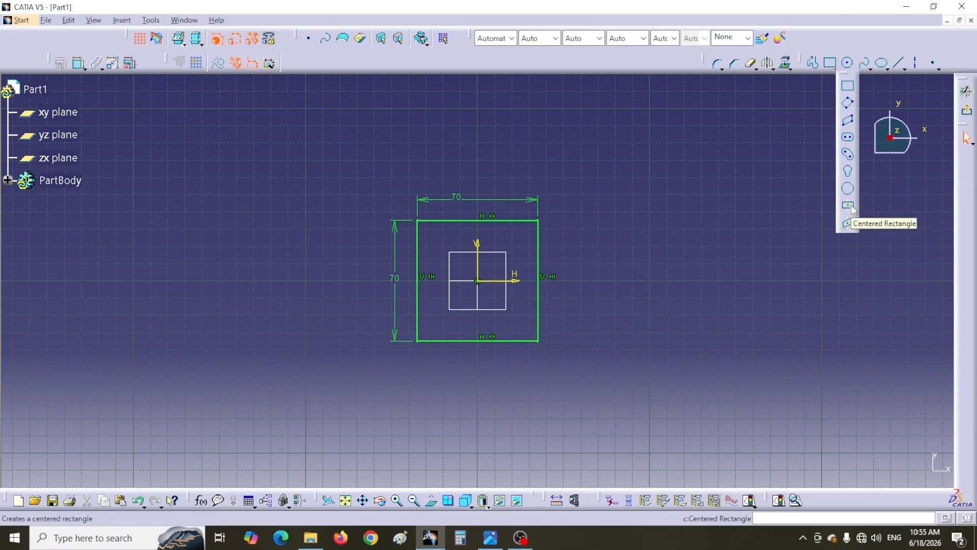
left_click(967, 112)
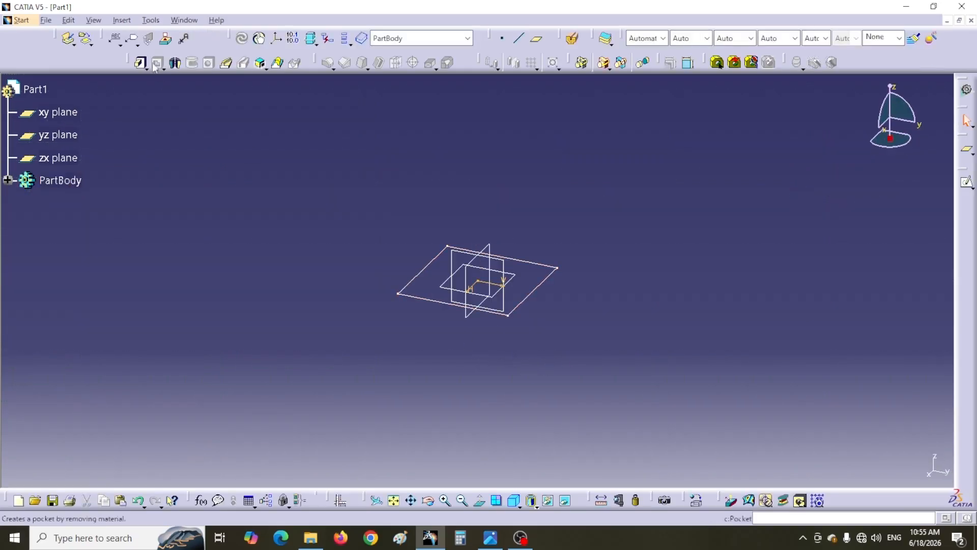
left_click(140, 64)
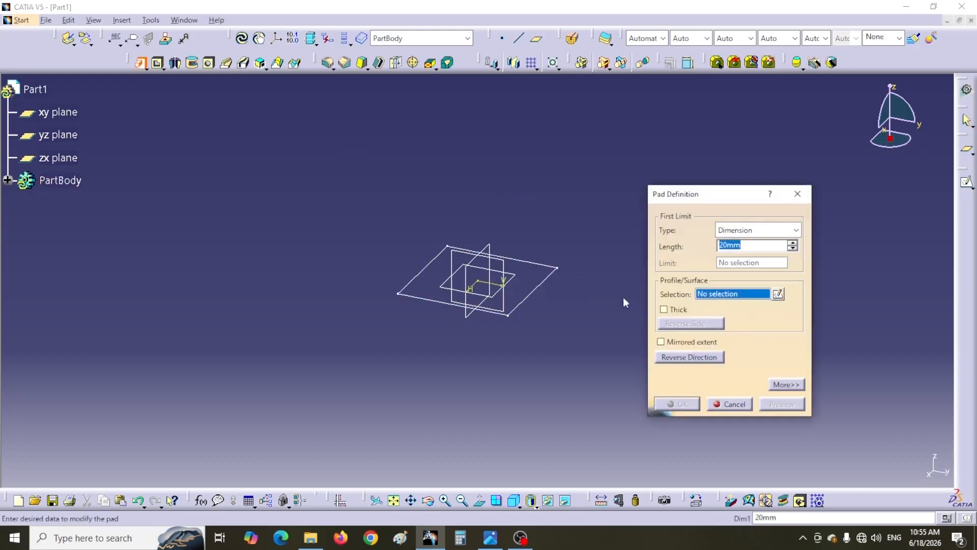
left_click(551, 272)
left_click_drag(746, 245, 718, 246)
type("6")
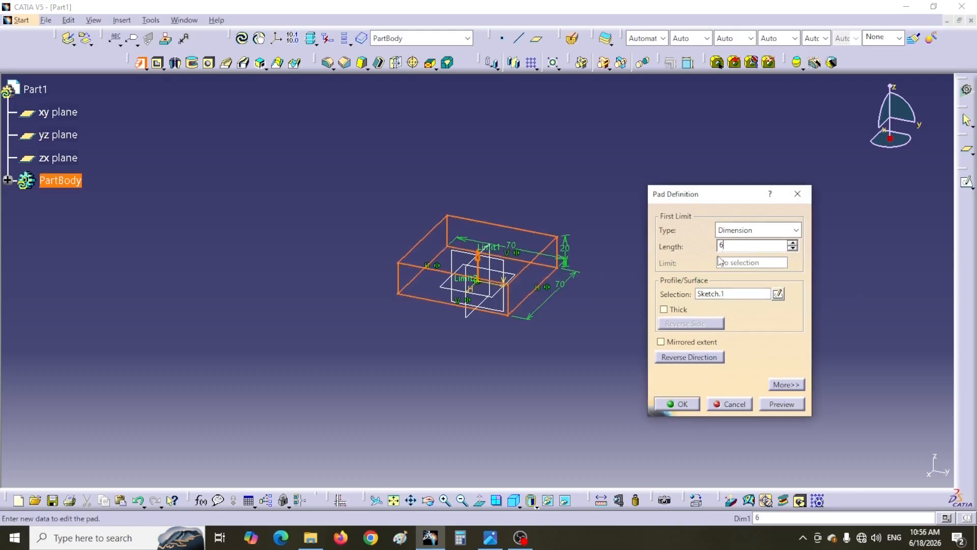
left_click(678, 403)
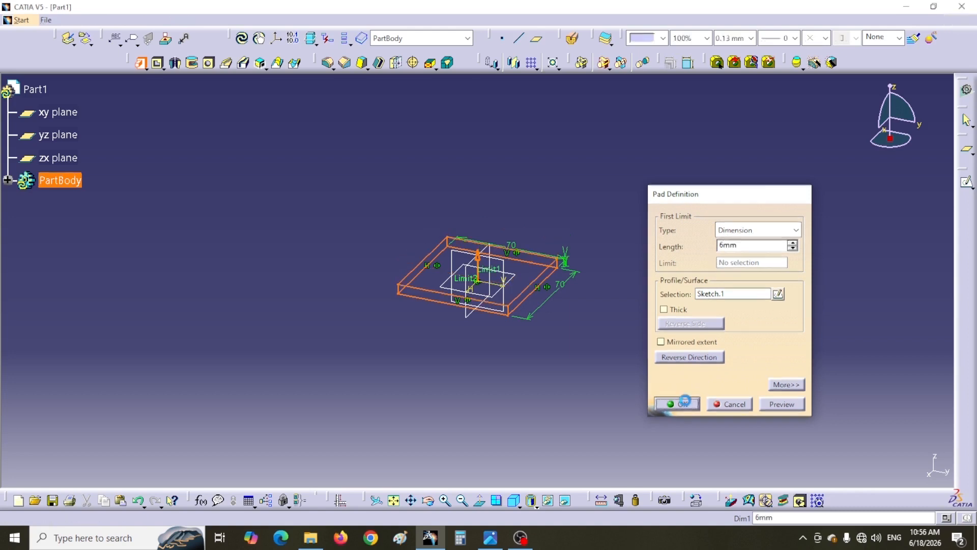
Reopen the base plate's sketch and round all four square corners at about 18 mm radius, accepting conversion of the side lengths into distances.
middle_click_drag(502, 181, 490, 293)
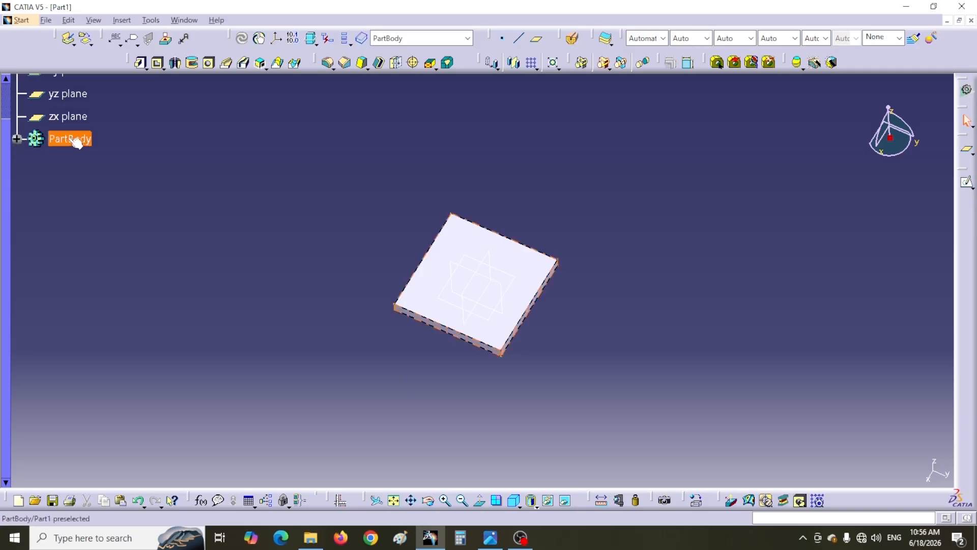
left_click(17, 138)
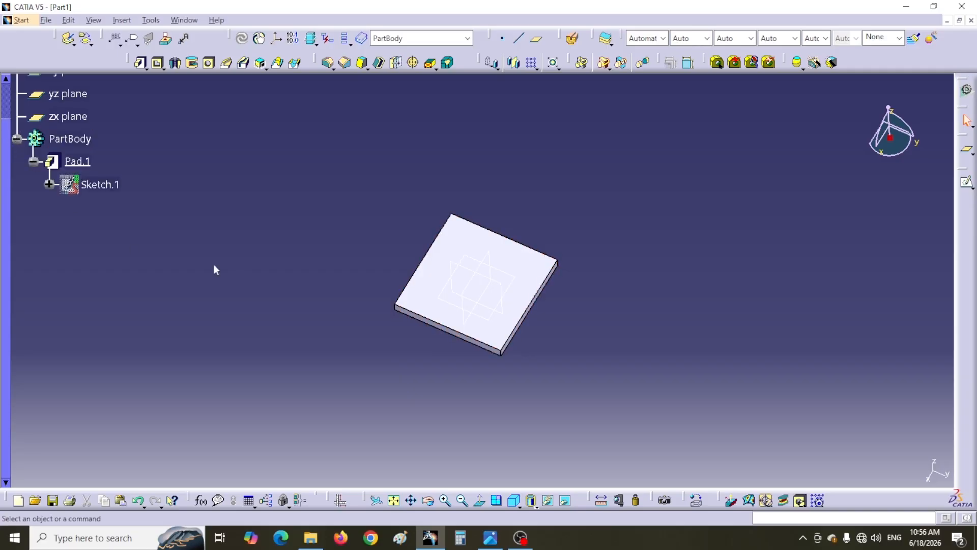
double_click(100, 186)
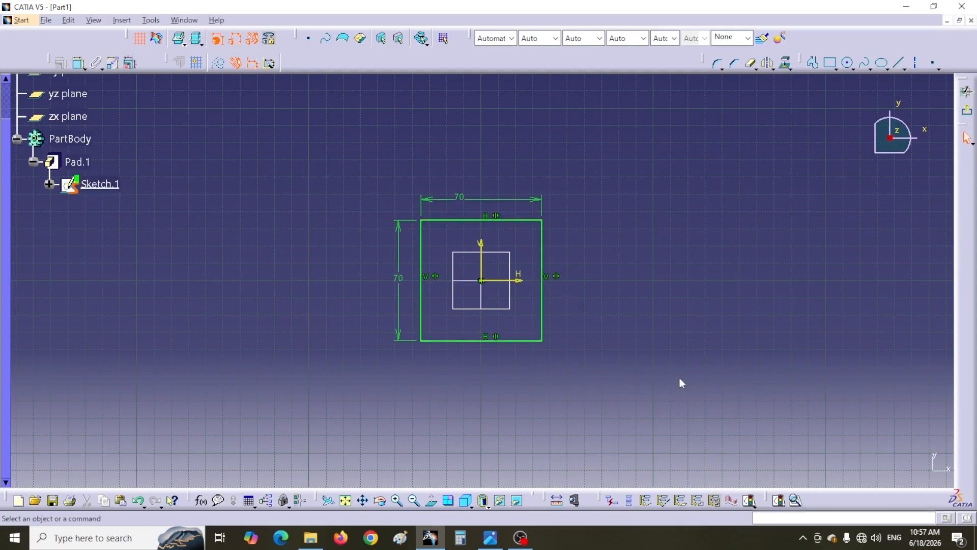
mouse_move(339, 193)
left_mouse_down()
mouse_move(353, 243)
mouse_move(495, 338)
mouse_move(565, 365)
left_mouse_up()
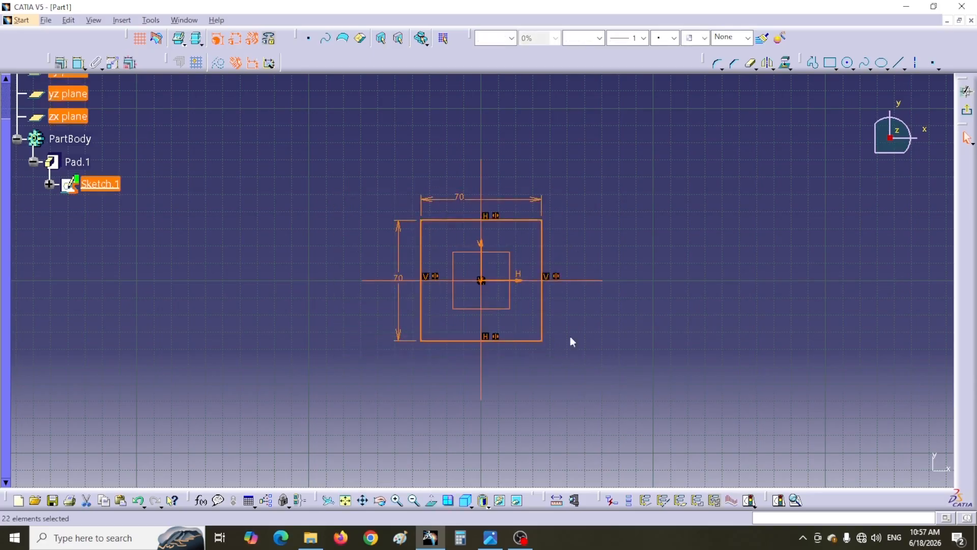
left_click(716, 64)
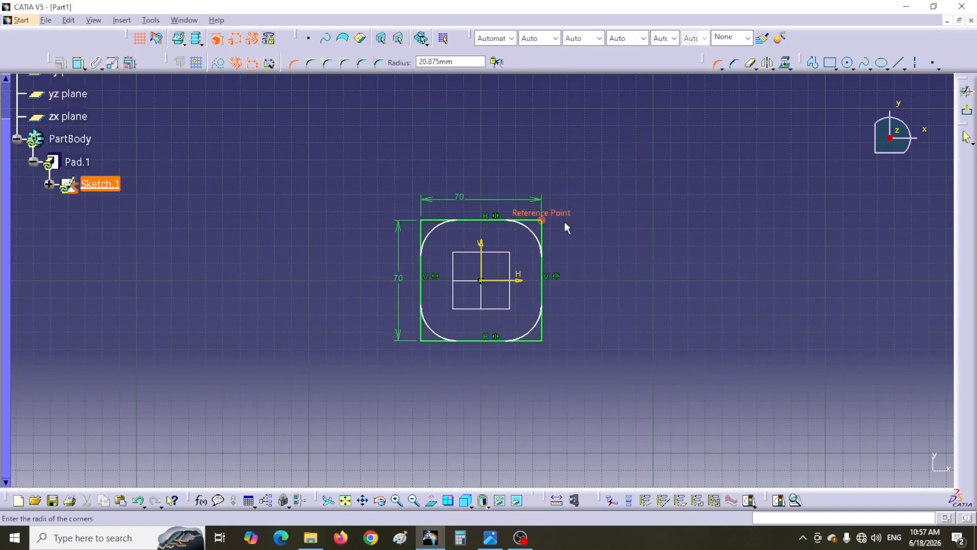
left_click(543, 240)
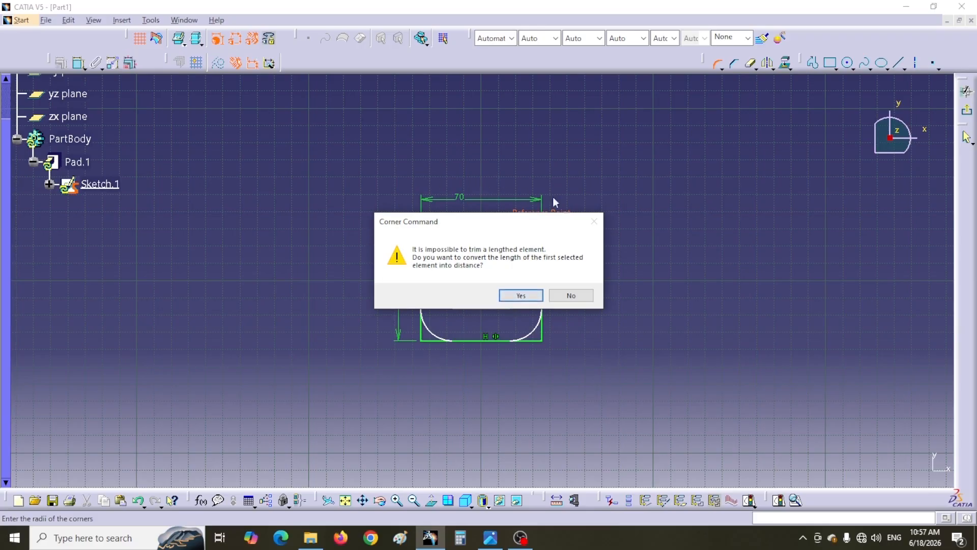
left_click(519, 299)
left_click(524, 295)
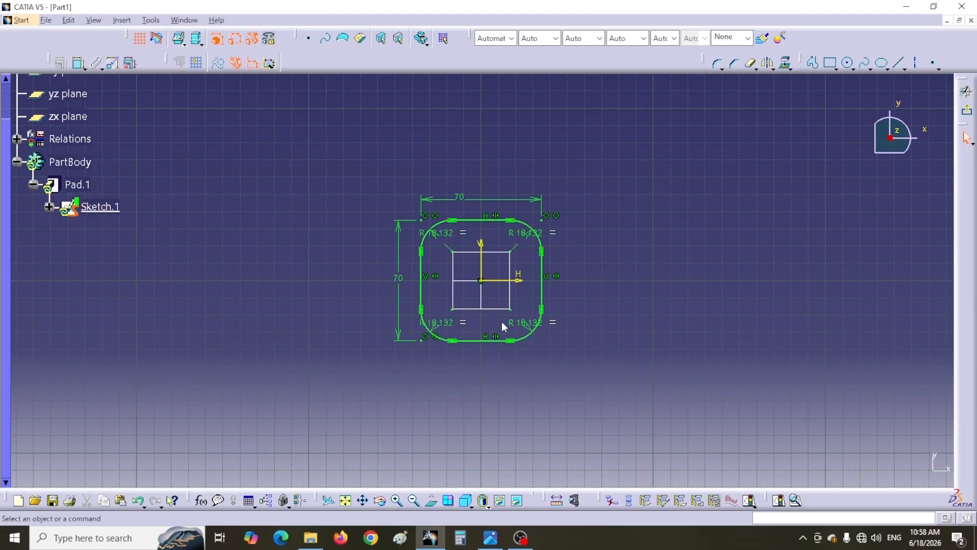
Check the corner radius in the reference drawing, set it to 10 mm in the sketch, and exit the sketch.
left_click(523, 232)
double_click(523, 233)
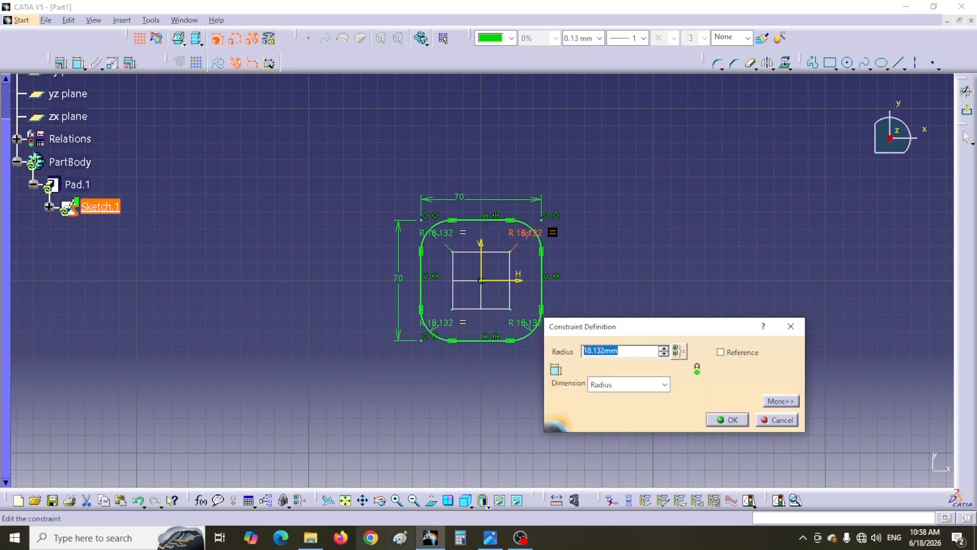
left_click(490, 538)
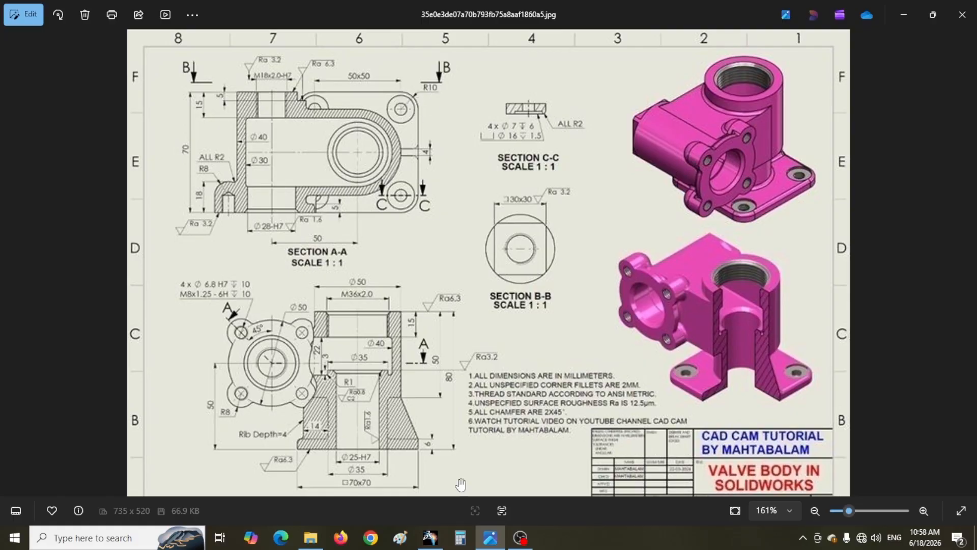
left_click(430, 537)
left_click_drag(598, 350, 580, 355)
type("10mm")
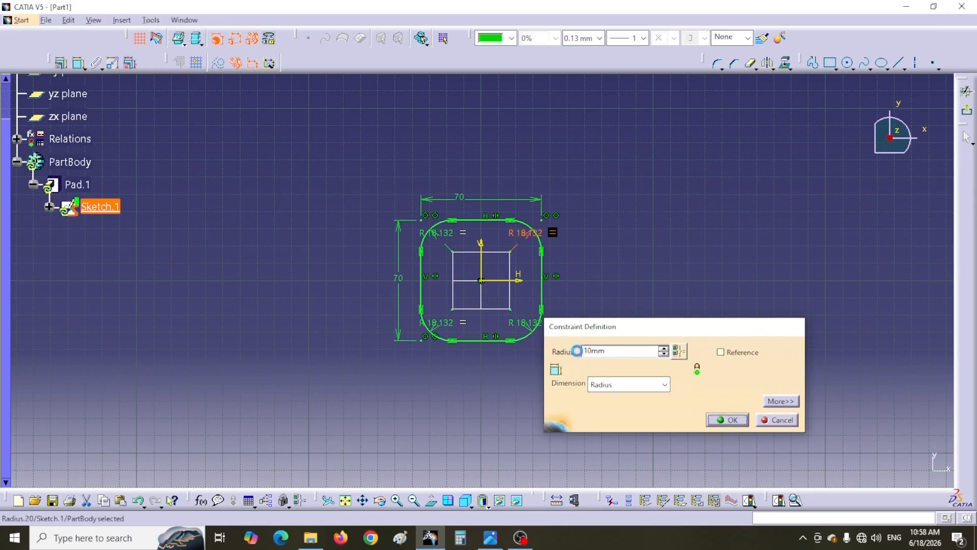
key("Return")
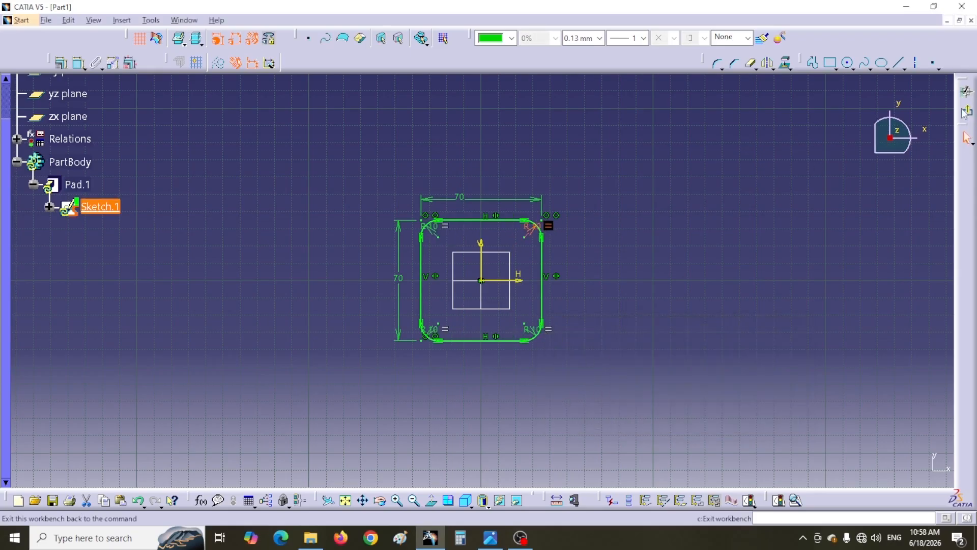
left_click(967, 114)
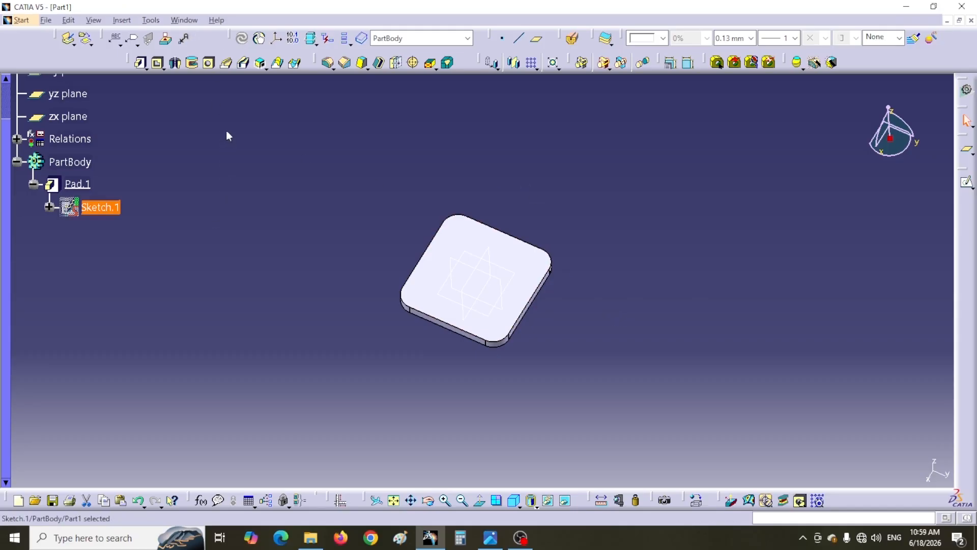
left_click_drag(231, 38, 238, 127)
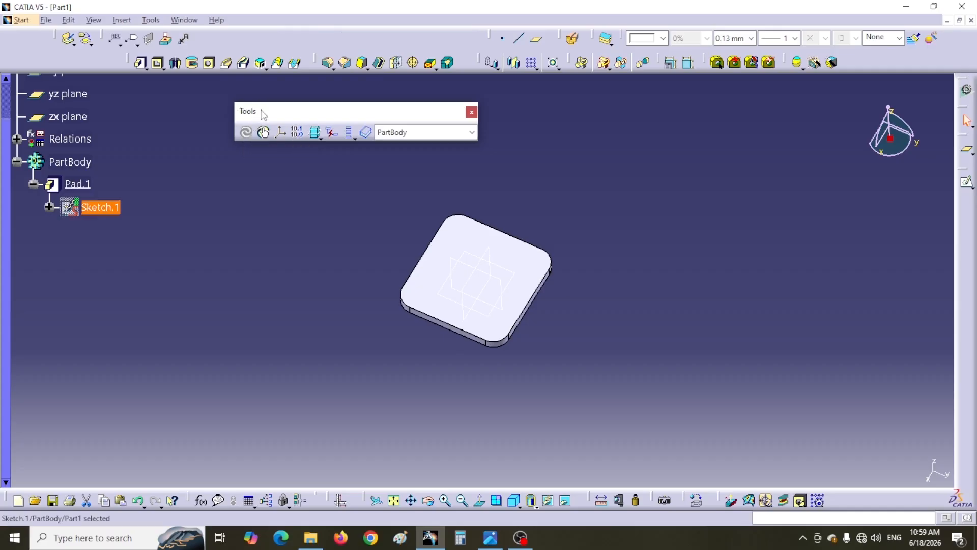
left_click_drag(264, 114, 261, 38)
Start a sketch on the xy plane and draw a circle about 59 mm in diameter centred on the origin.
scroll(149, 201, "up", 3)
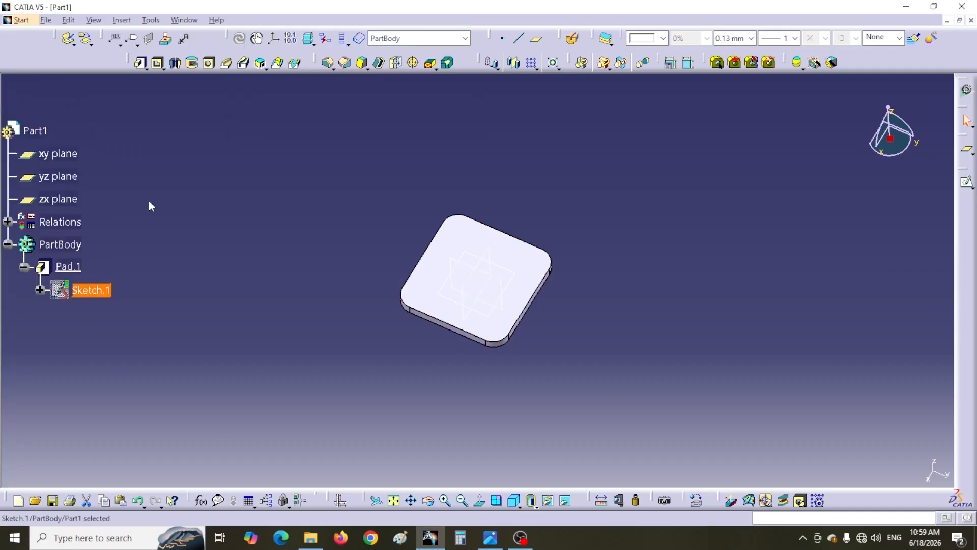
middle_click_drag(569, 409, 543, 378)
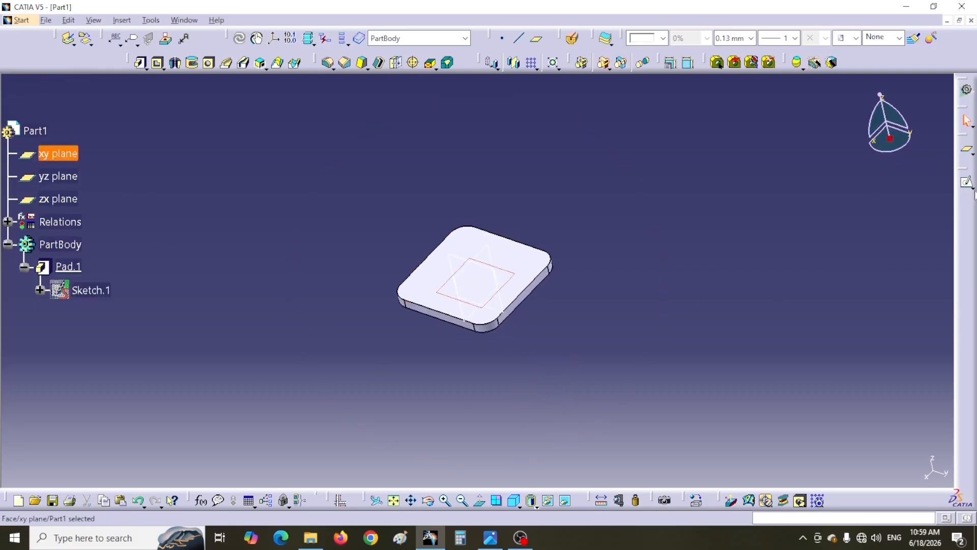
left_click(966, 185)
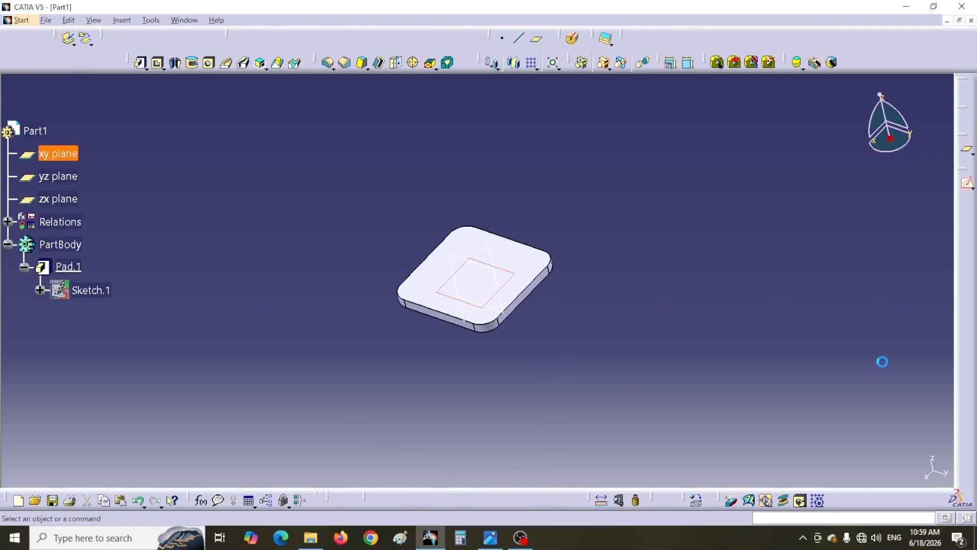
left_click(847, 63)
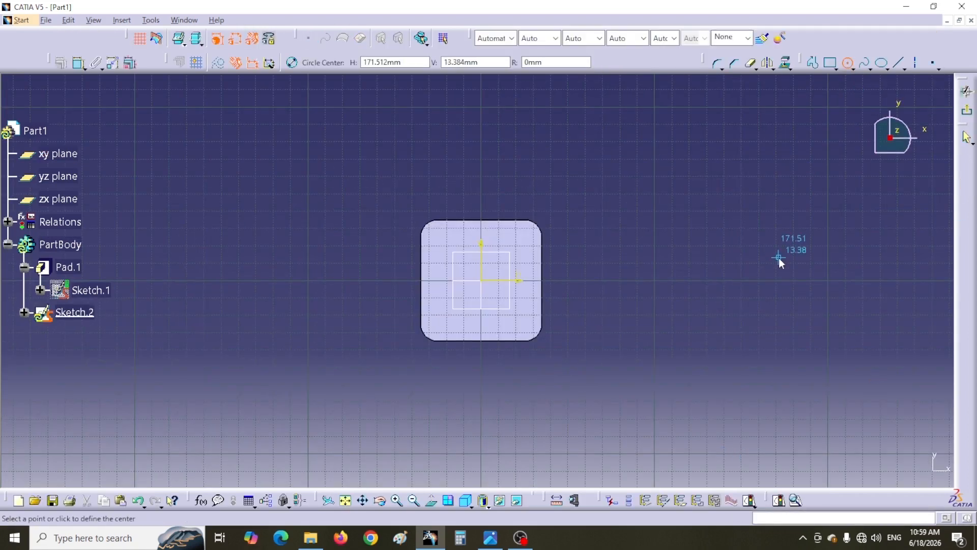
left_click(487, 284)
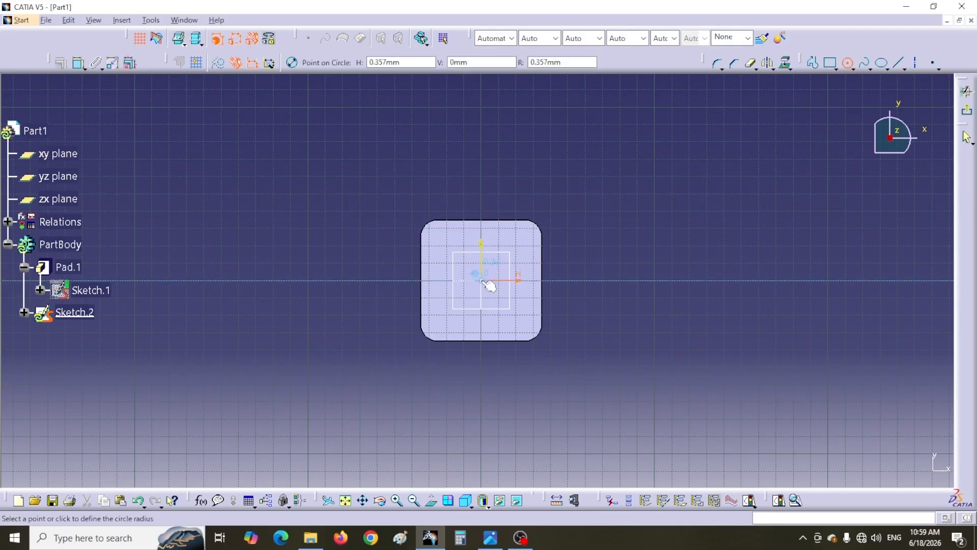
left_click(449, 318)
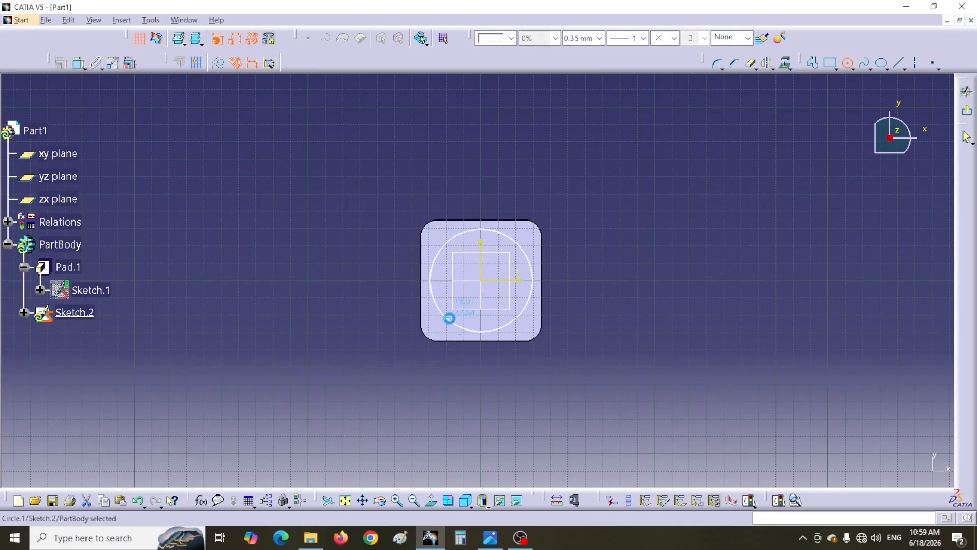
Dimension the circle's diameter, set it to 35 mm, check the reference drawing, and exit the sketch.
left_click(79, 65)
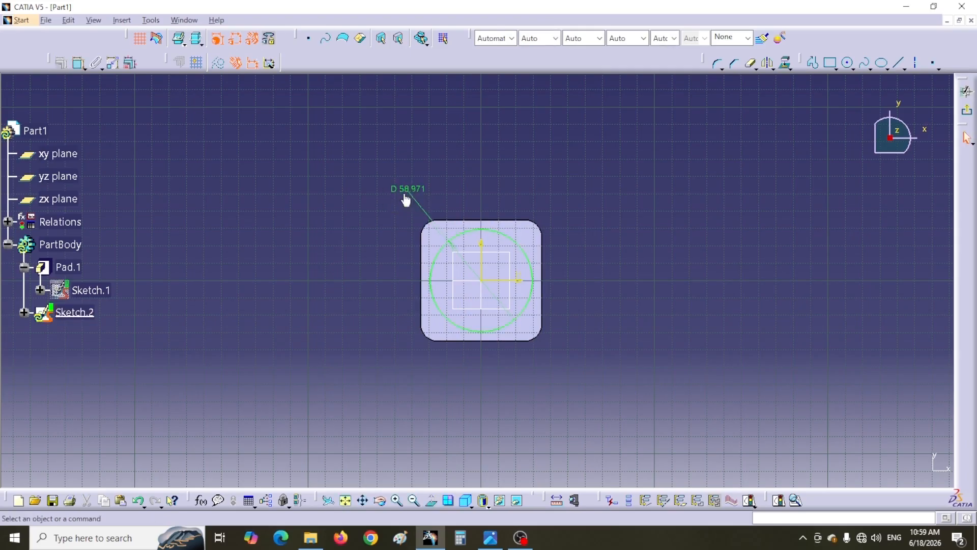
double_click(400, 192)
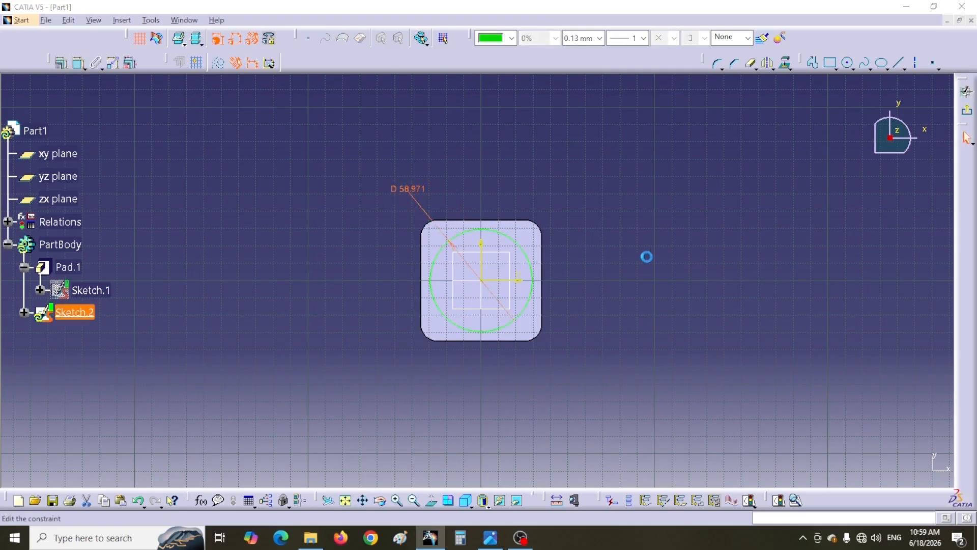
left_click_drag(601, 349, 579, 353)
type("3")
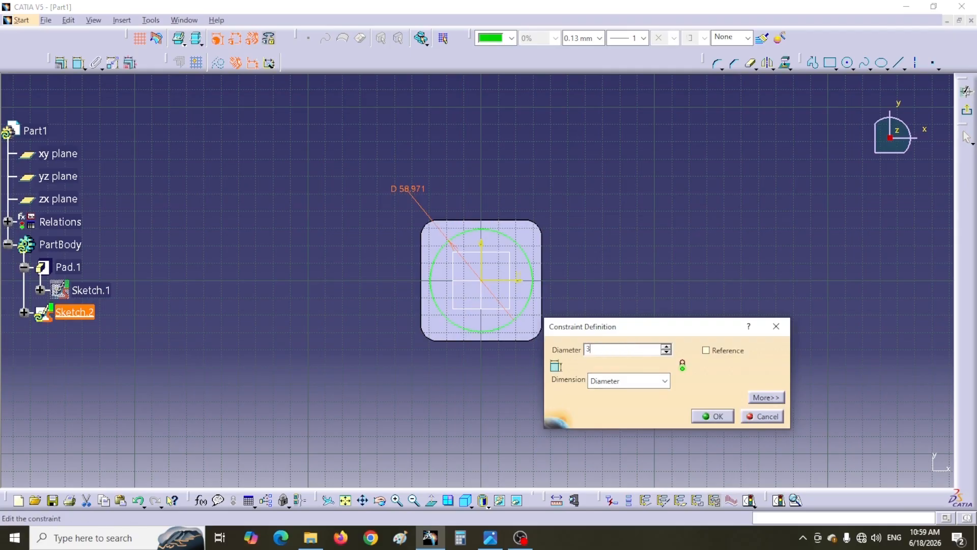
type("5")
key("Return")
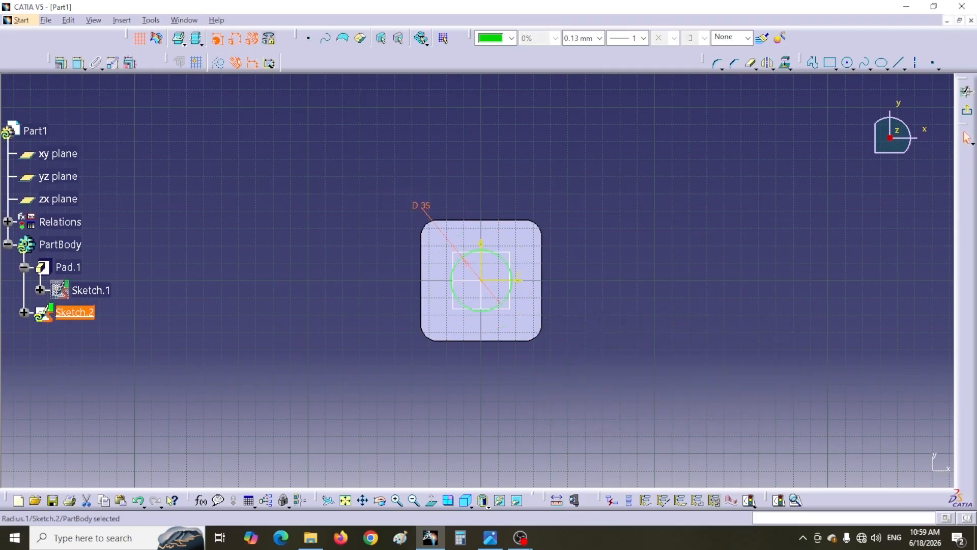
left_click(490, 538)
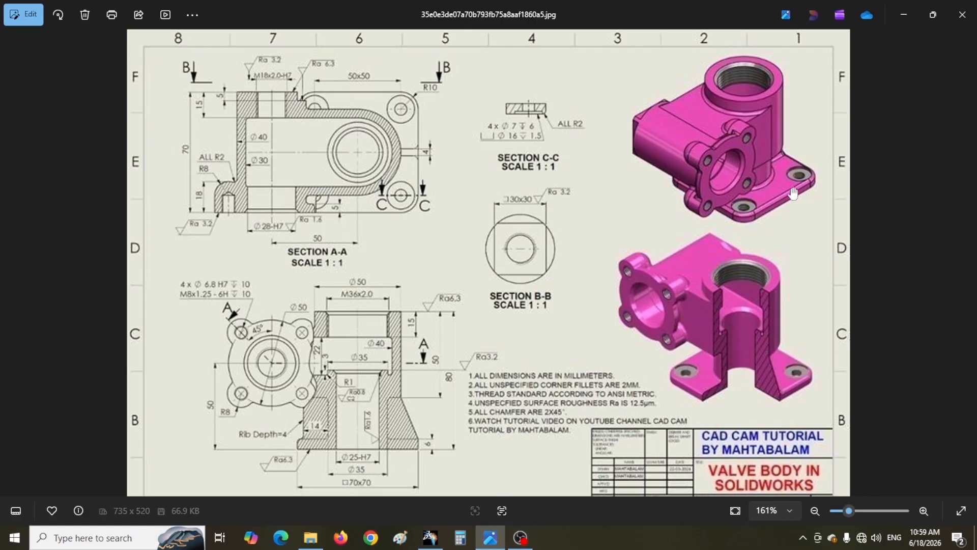
left_click(430, 537)
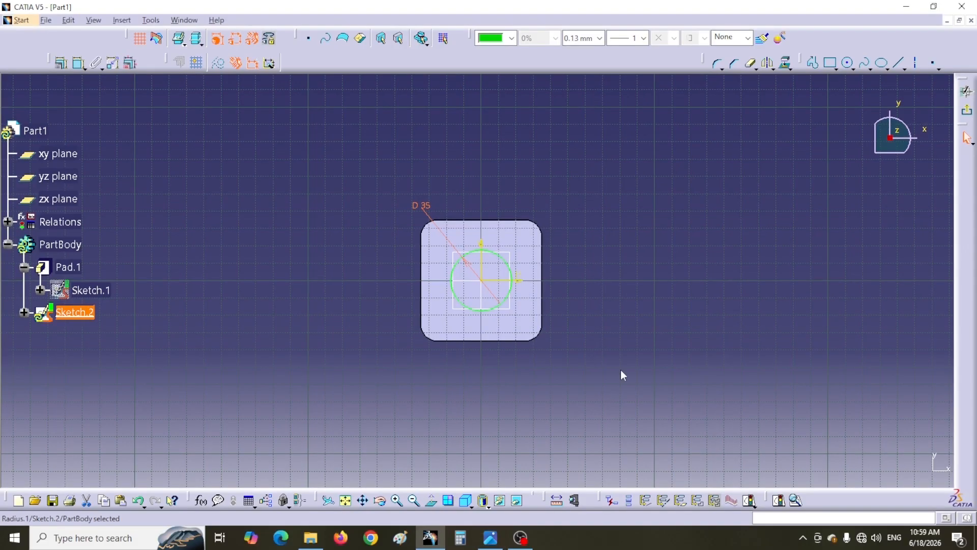
left_click(966, 110)
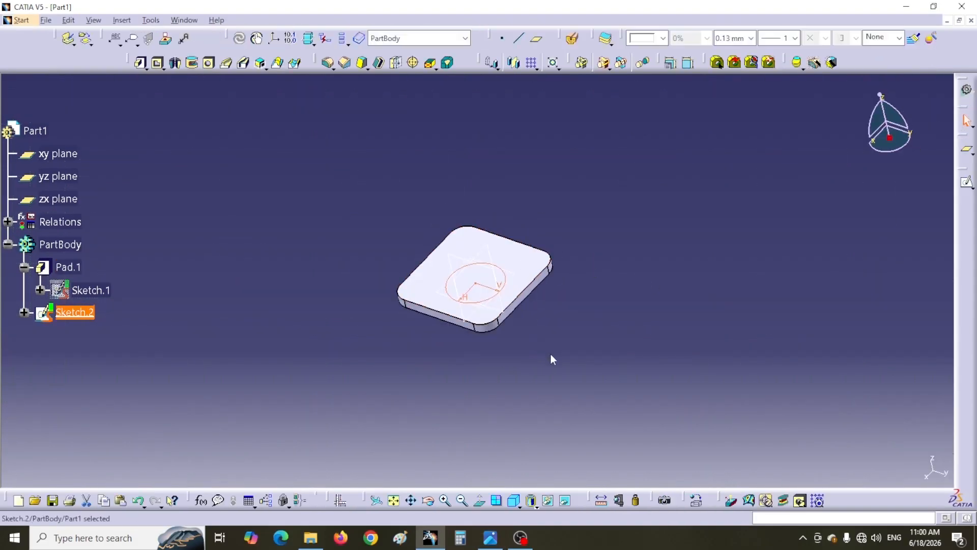
Pad the 35 mm circle sketch to a length of 30 mm.
left_click(529, 319)
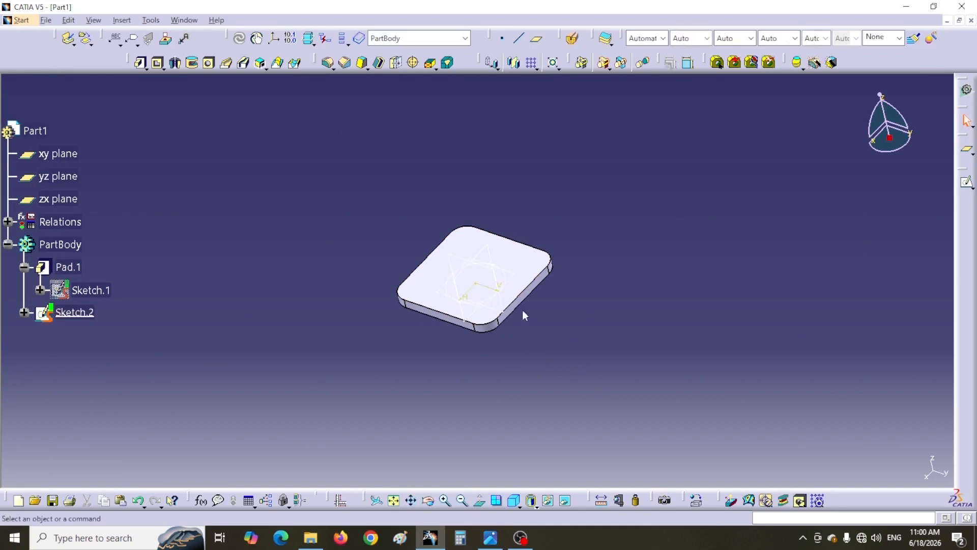
left_click(140, 64)
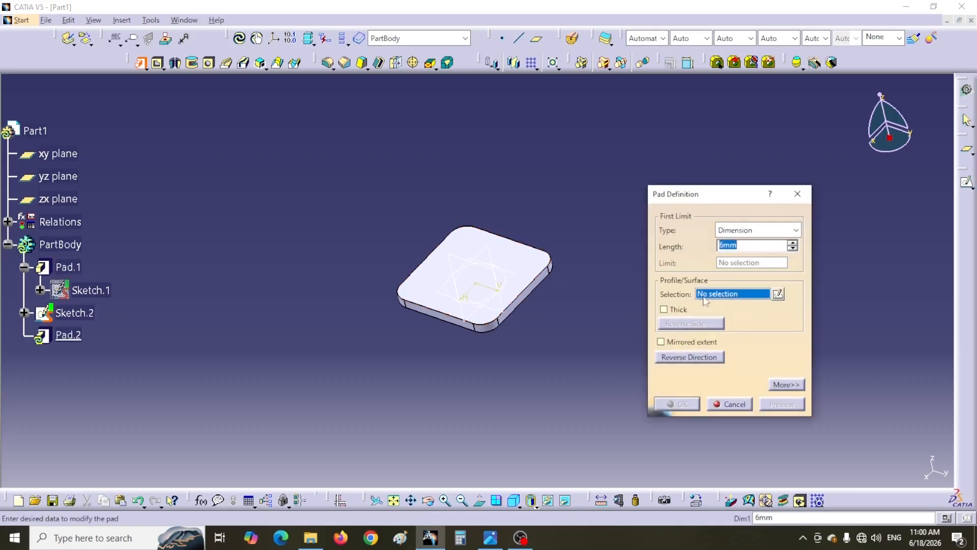
left_click(74, 312)
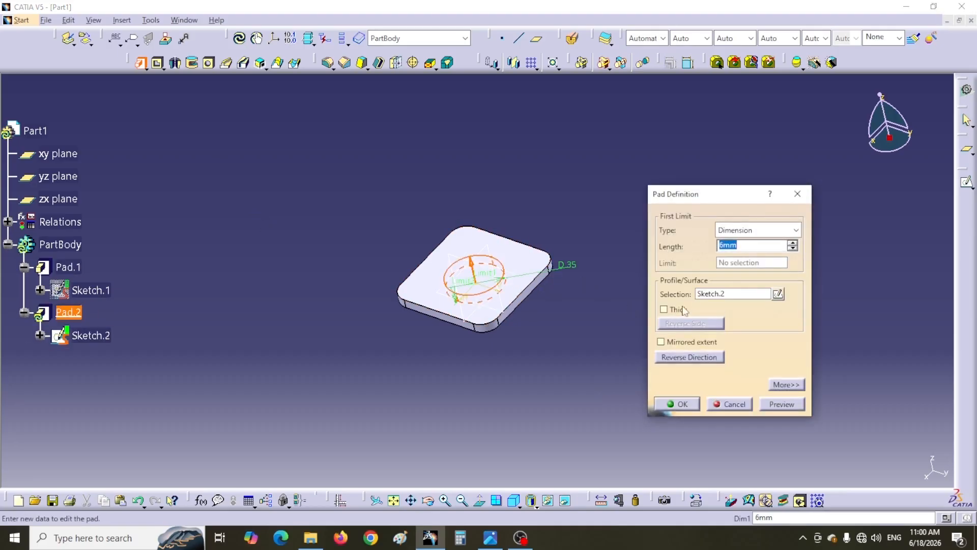
left_click_drag(747, 244, 708, 245)
type("30")
left_click(678, 405)
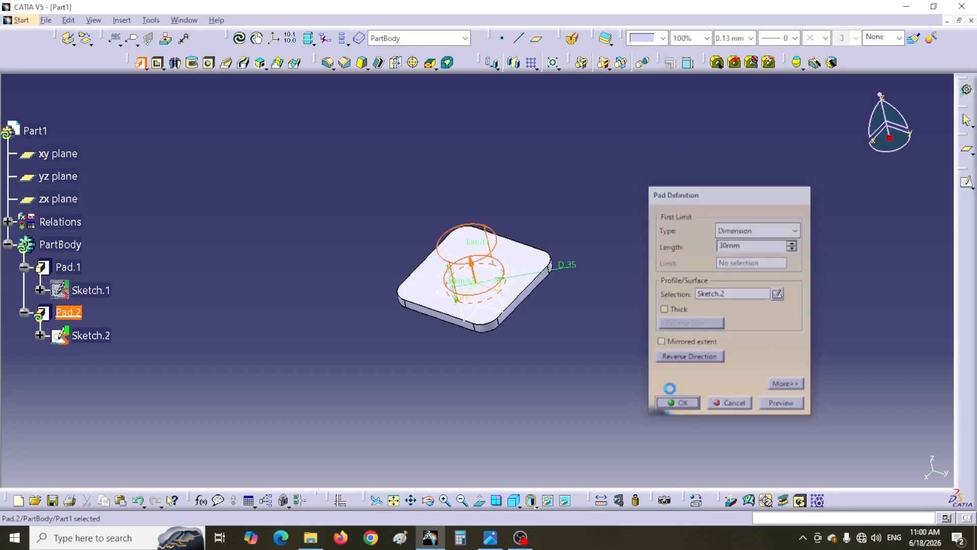
middle_click_drag(457, 195, 558, 178)
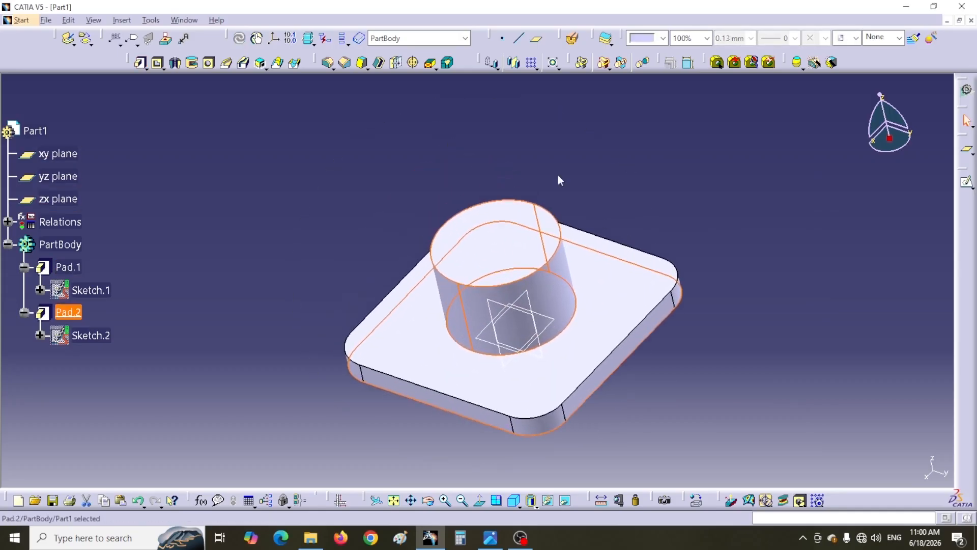
left_click(728, 213)
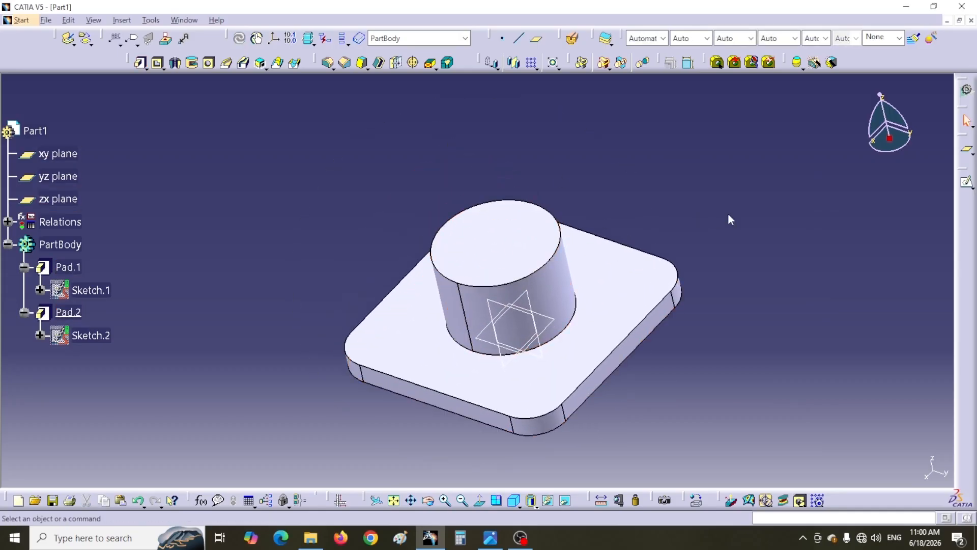
Start a sketch on the top face of the 35 mm cylinder and draw a circle about 43 mm in diameter beside the base plate.
left_click(508, 257)
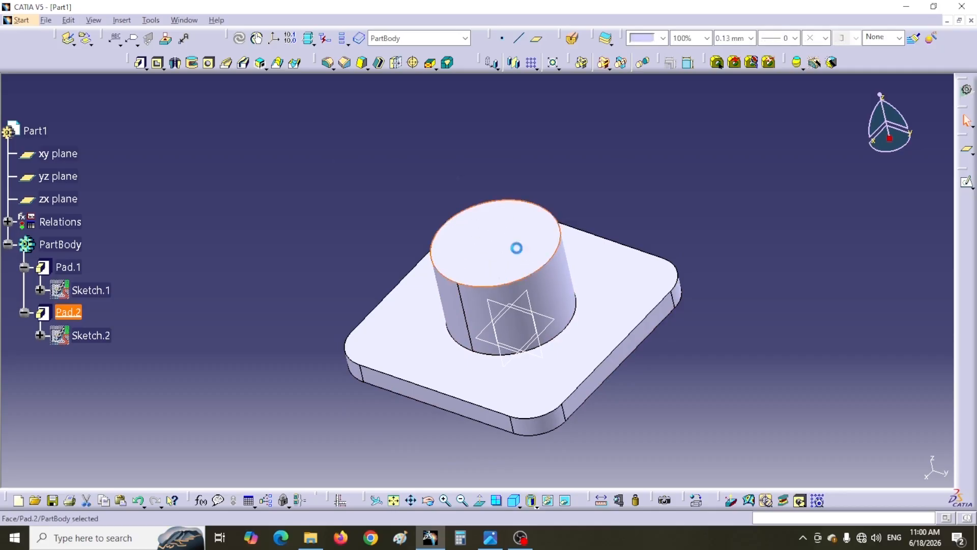
left_click(965, 184)
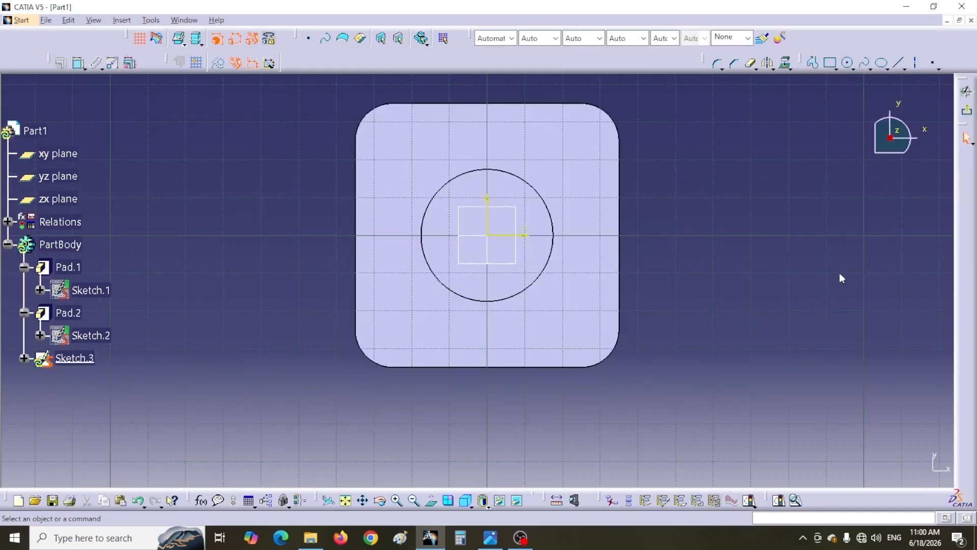
middle_click_drag(750, 279, 903, 291)
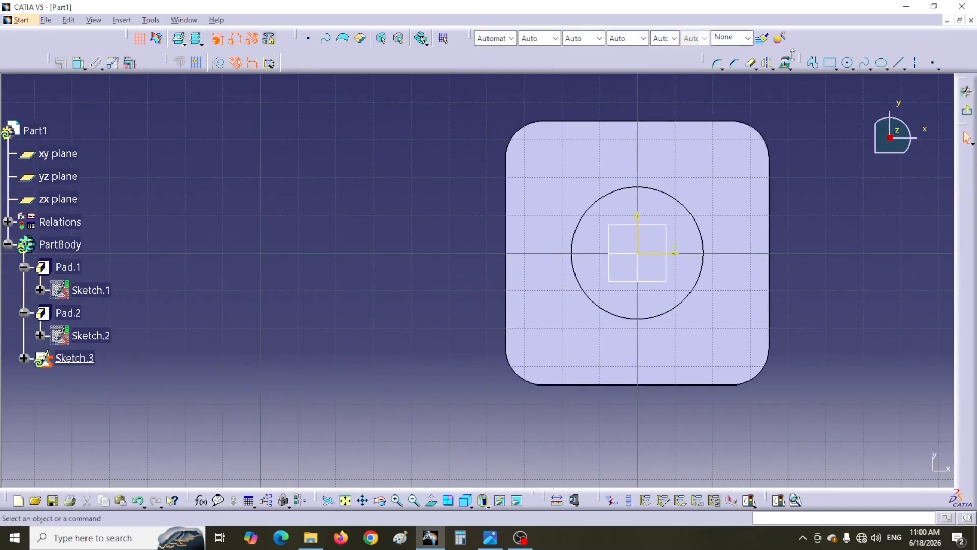
left_click(848, 62)
left_click(313, 194)
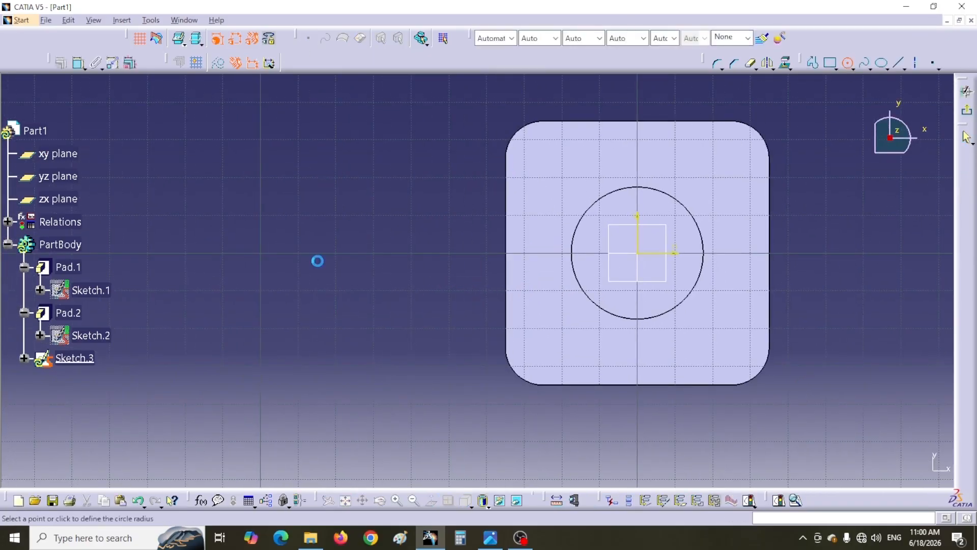
left_click(318, 275)
Dimension the new circle's diameter and set it to 50 mm.
left_click(79, 62)
left_click(200, 158)
double_click(212, 163)
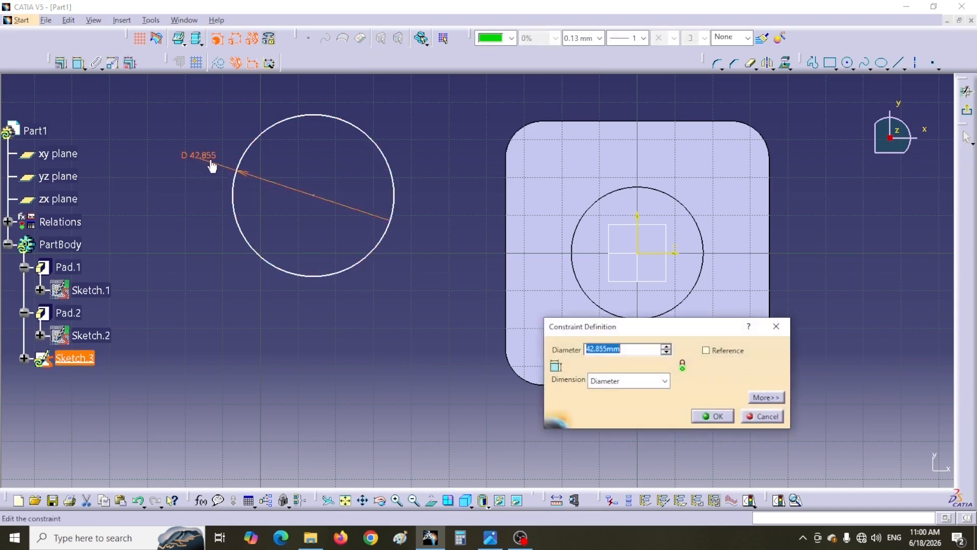
type("50")
key("Return")
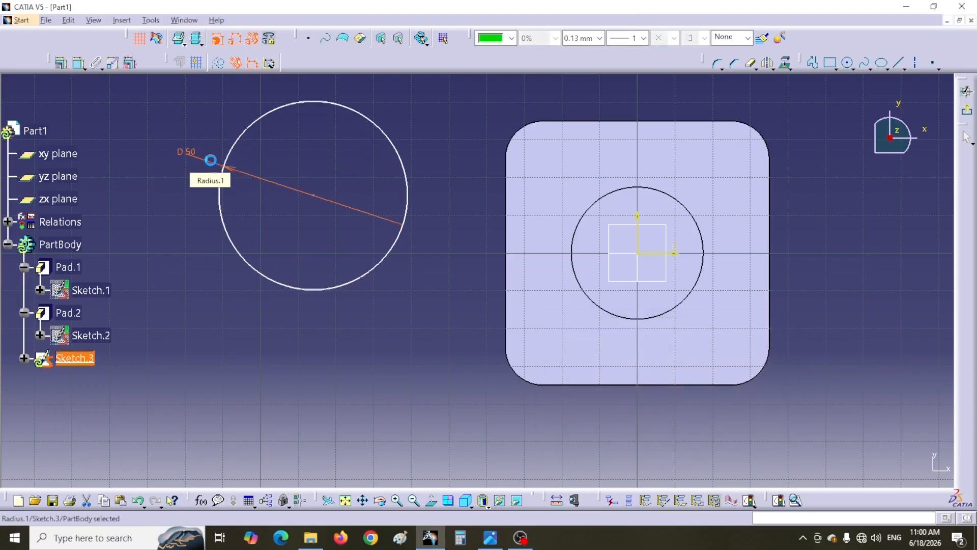
Constrain the 50 mm circle to be concentric with the cylinder's circular edge and exit the sketch.
left_click(78, 62)
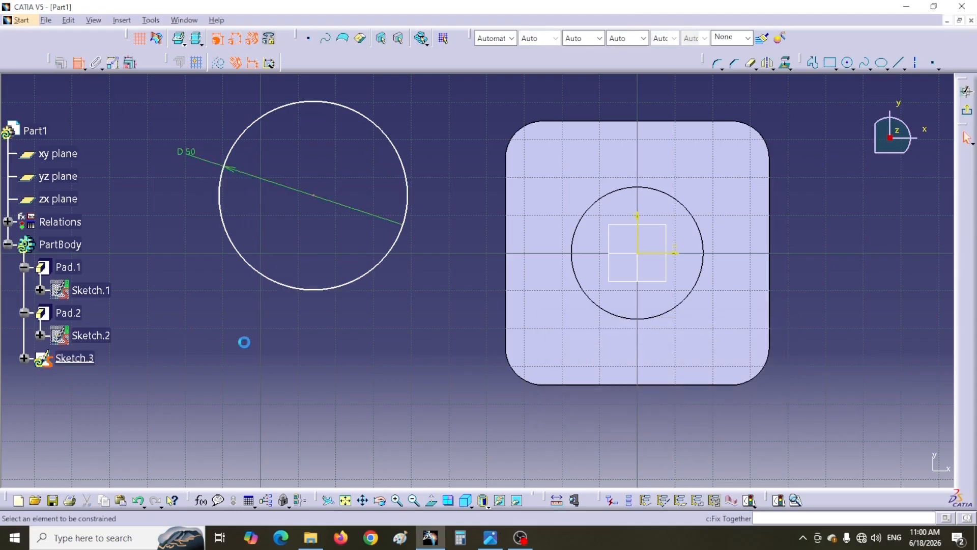
left_click(315, 289)
left_click(629, 320)
right_click(435, 328)
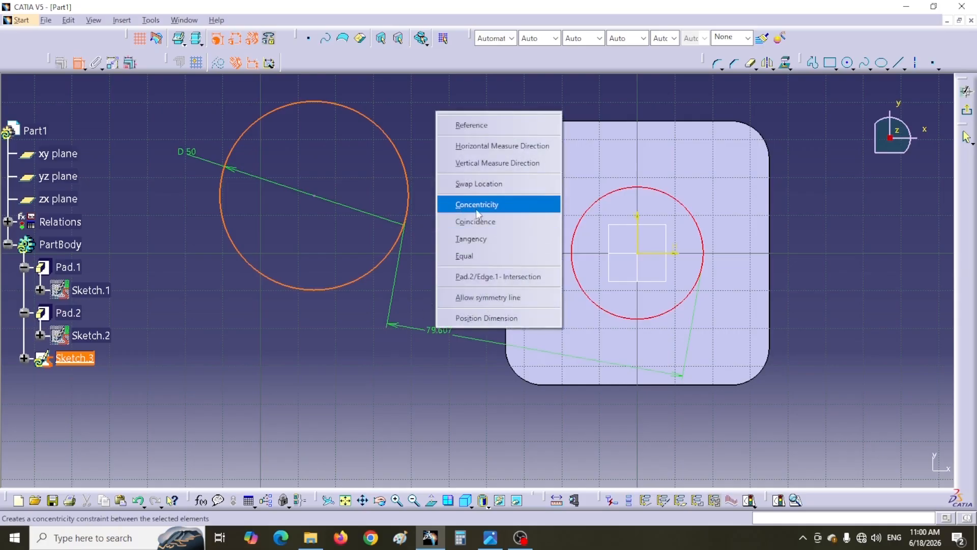
left_click(465, 206)
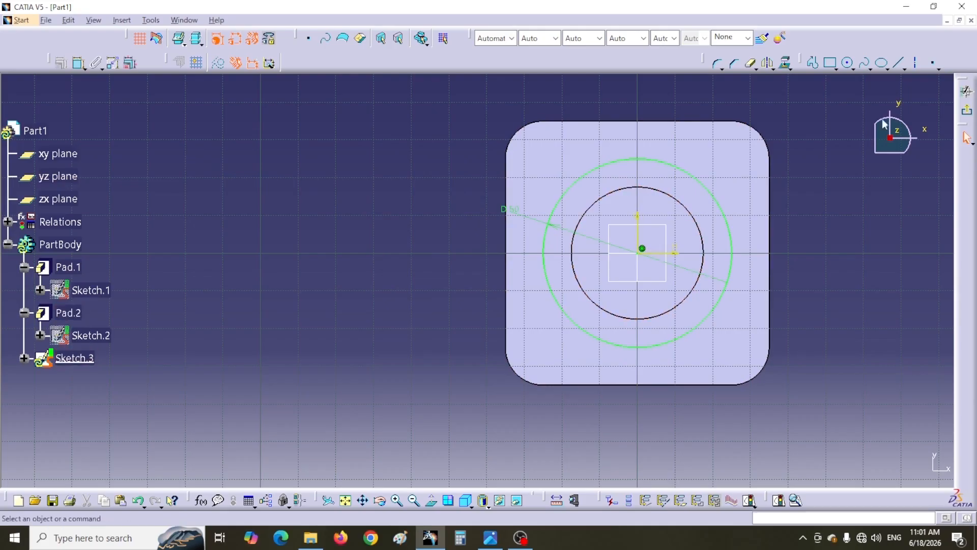
left_click(966, 113)
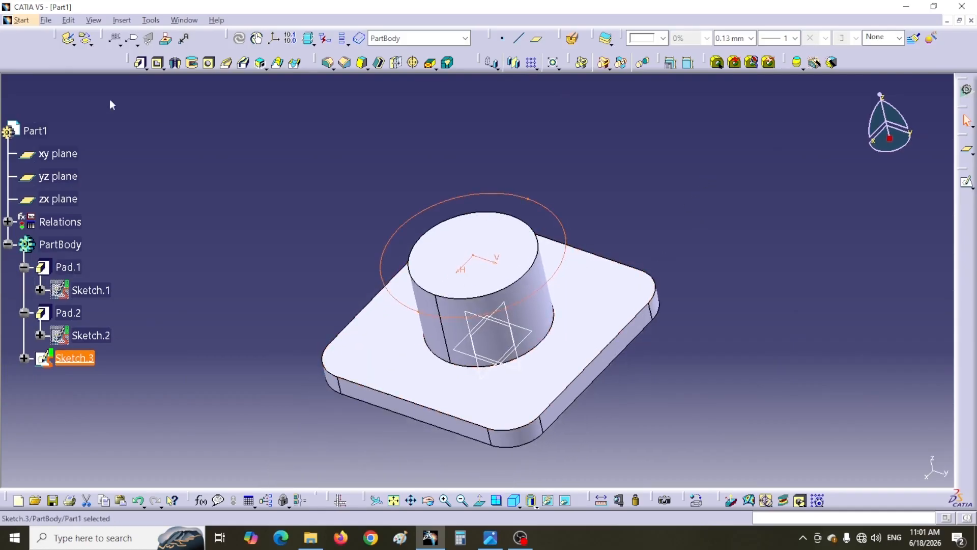
Pad the 50 mm circle sketch upward to a length of 50 mm.
left_click(138, 62)
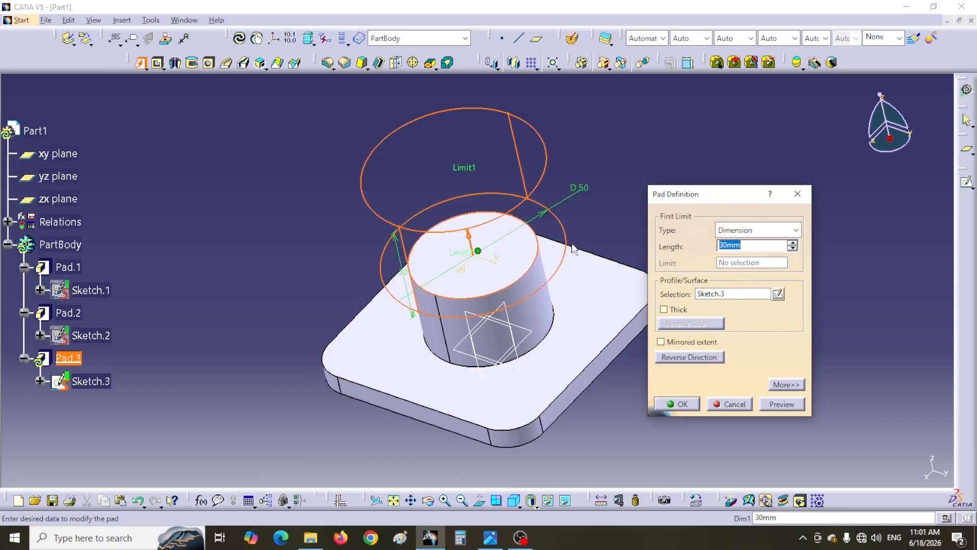
type("5")
left_click(677, 403)
middle_click_drag(680, 202, 635, 304)
left_click(513, 500)
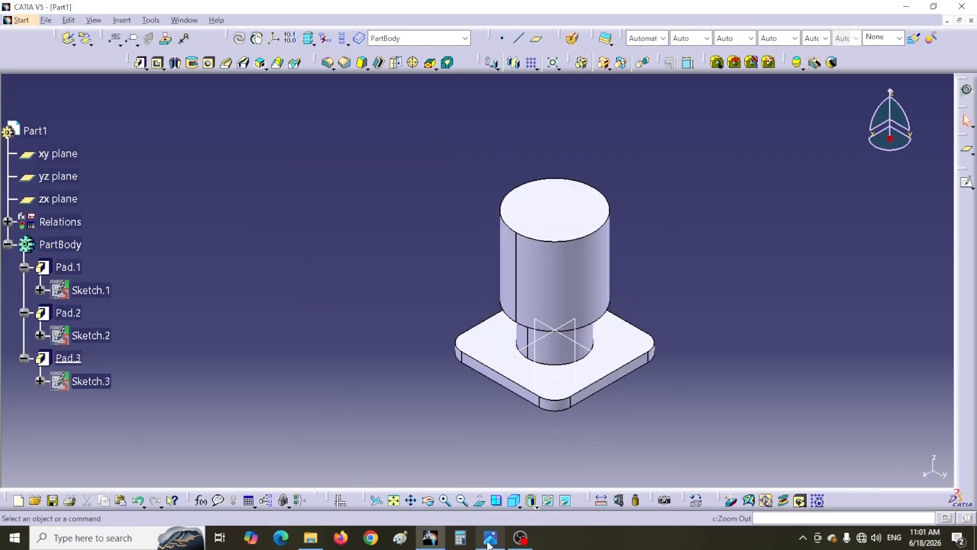
Check the reference drawing, start a sketch on the yz plane, and draw a circle about 45 mm in diameter beside the cylindrical body.
left_click(489, 540)
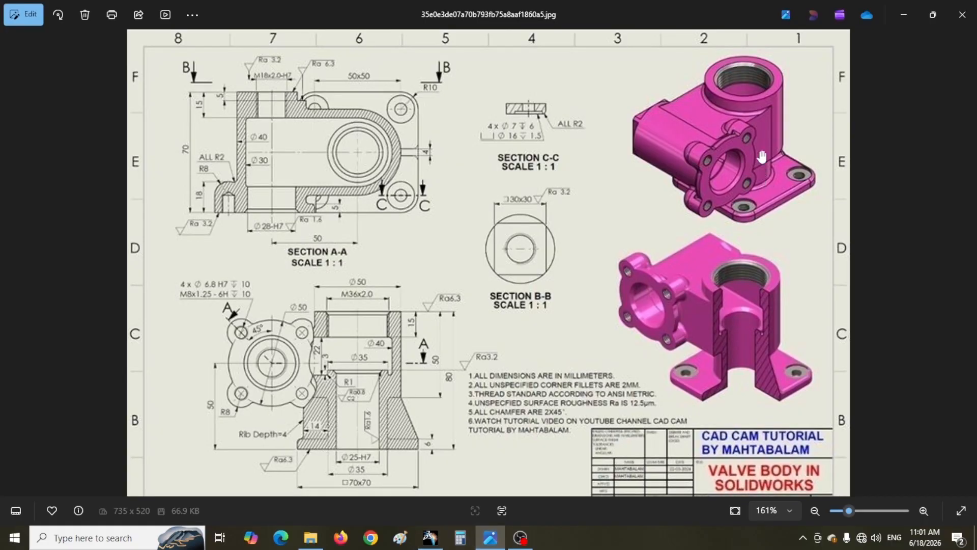
left_click(430, 538)
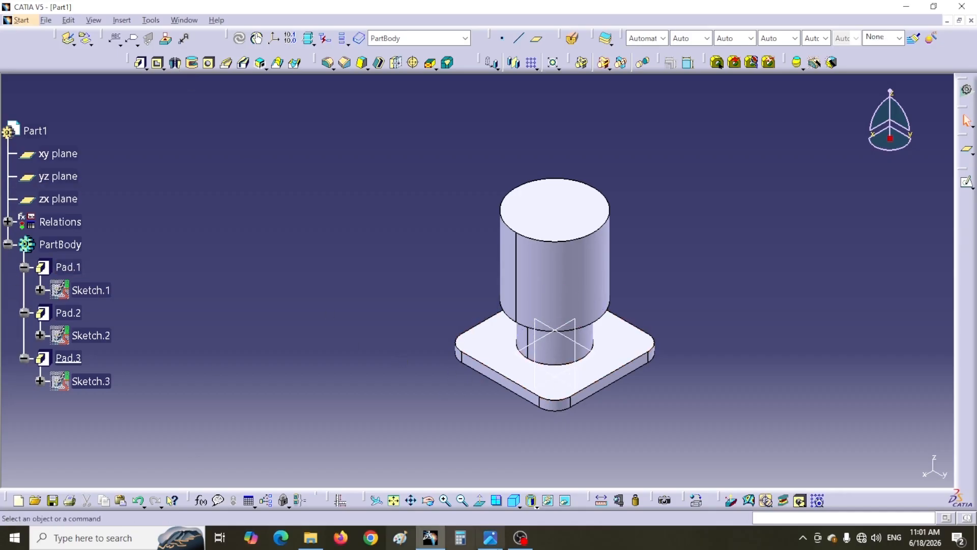
left_click(489, 538)
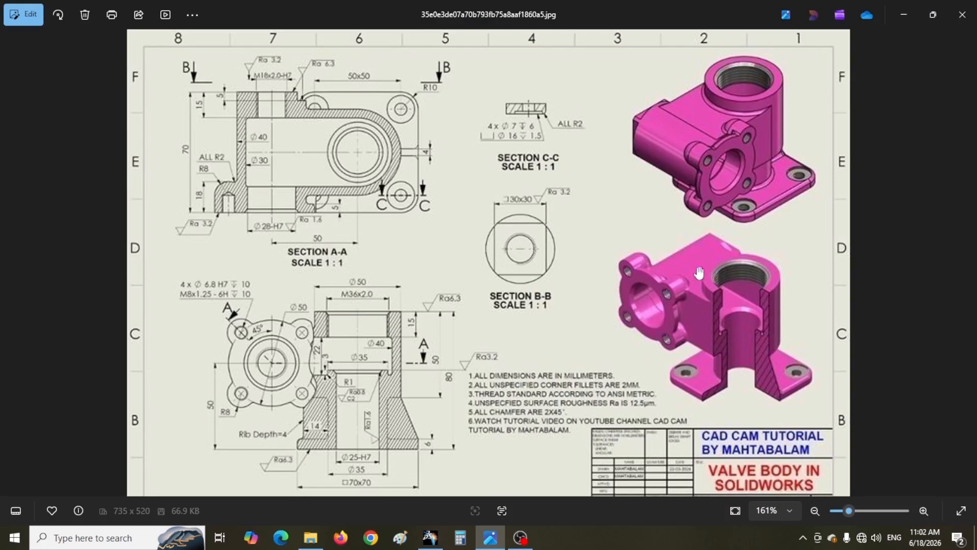
left_click(430, 539)
left_click(557, 349)
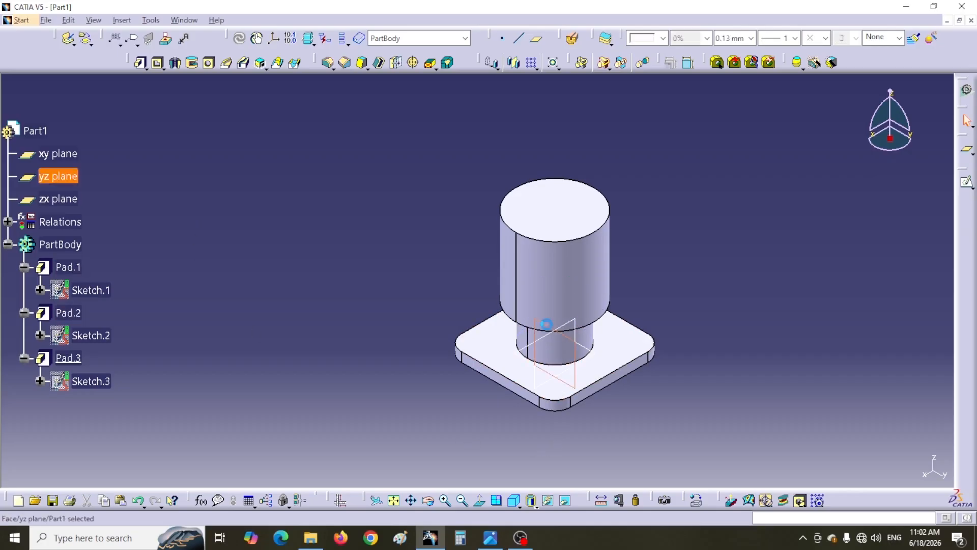
left_click(965, 184)
left_click(846, 65)
left_click(399, 204)
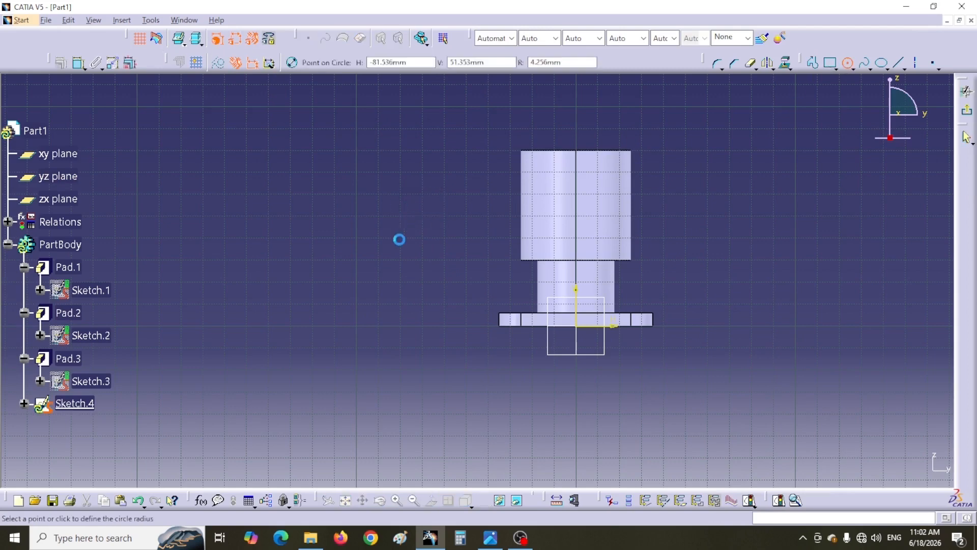
left_click(397, 257)
Dimension the diameter of the circle on the yz plane and set it to 40 mm.
left_click(79, 62)
left_click(327, 135)
double_click(328, 136)
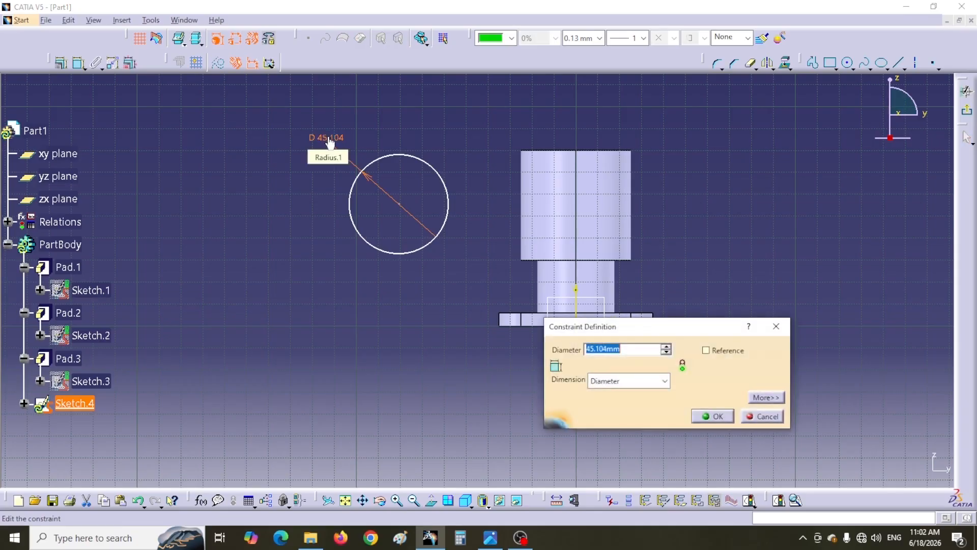
type("40")
key("Return")
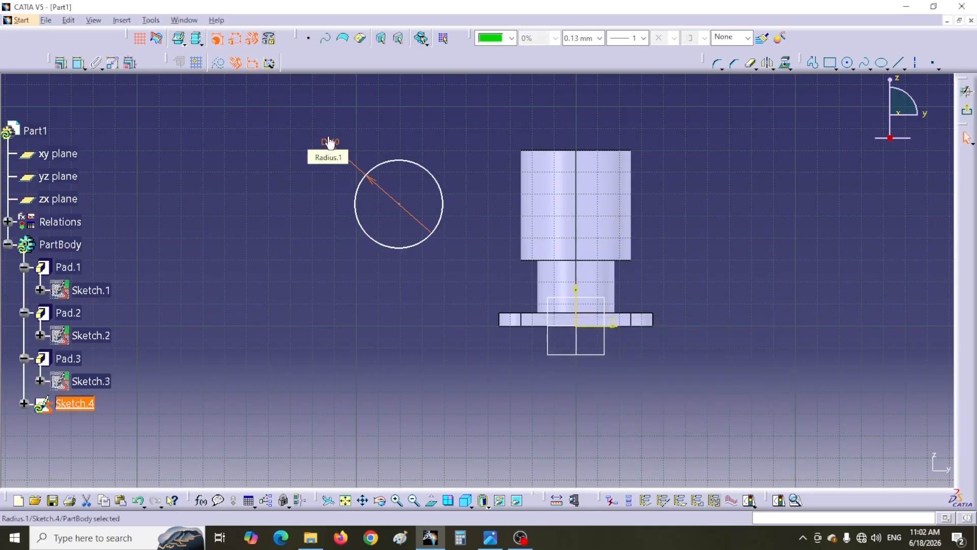
Check the reference drawing and set the 40 mm circle's centre 50 mm horizontally from the sketch's vertical axis.
key("alt+Tab")
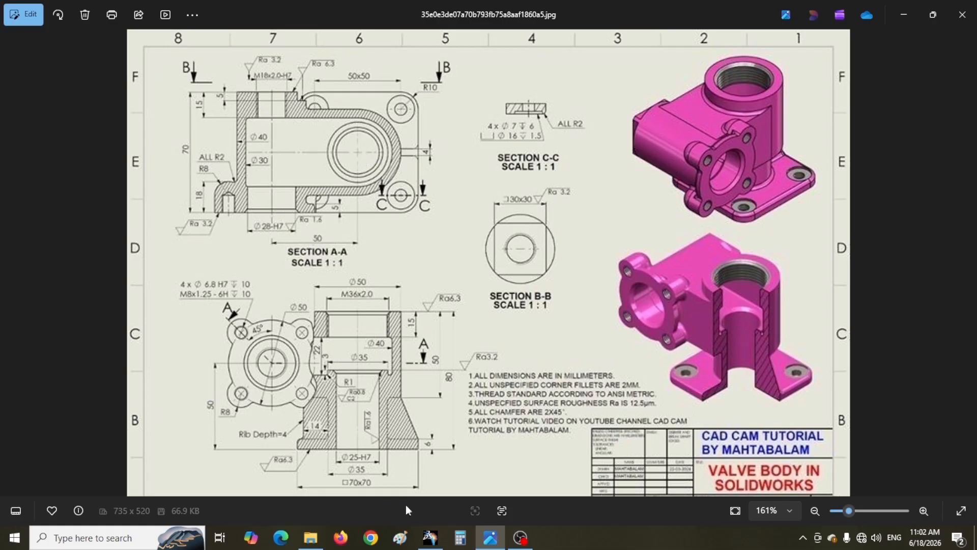
left_click(429, 538)
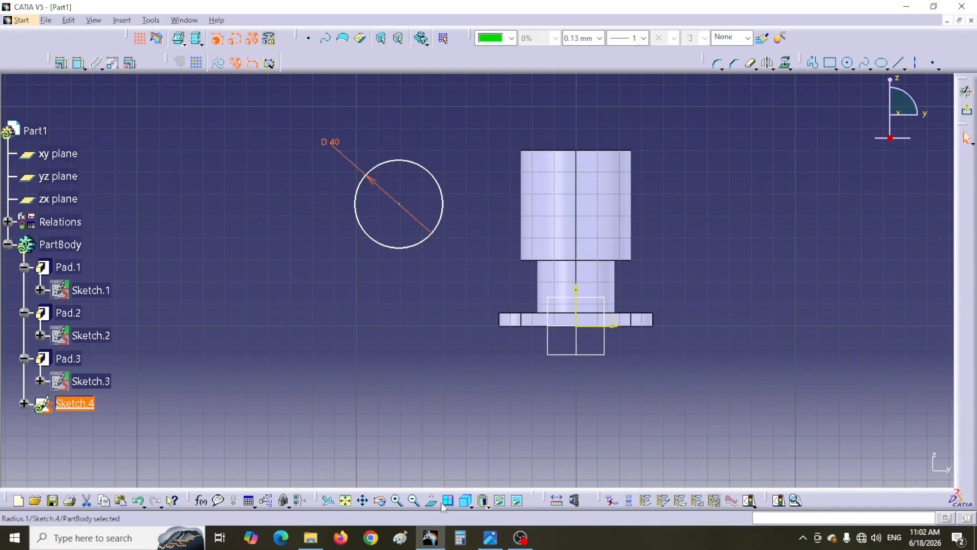
left_click(78, 62)
left_click(400, 204)
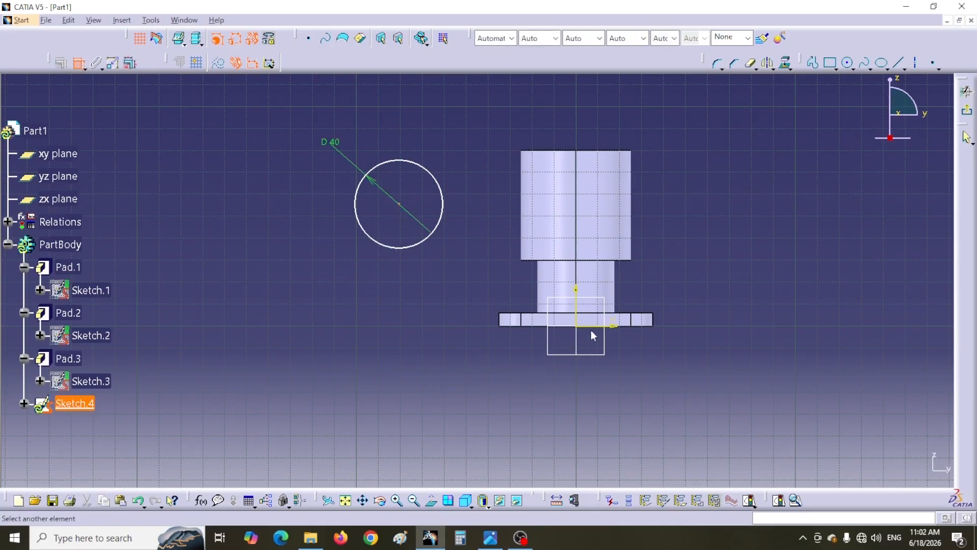
left_click(576, 305)
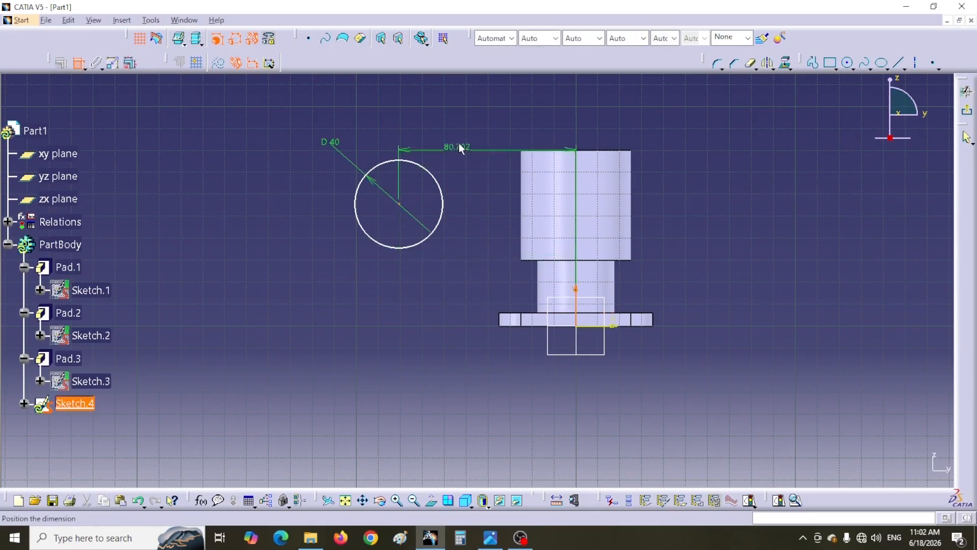
left_click(463, 125)
double_click(463, 125)
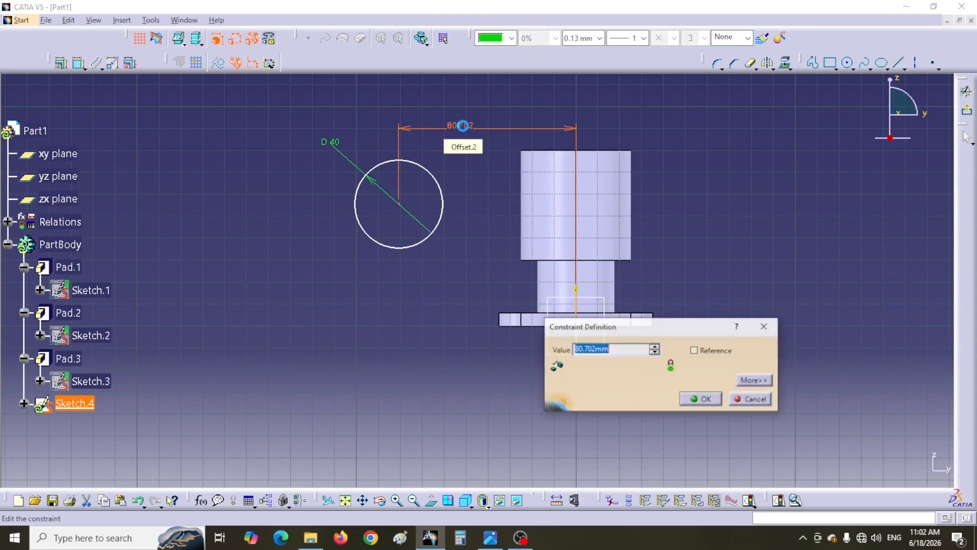
type("50")
key("Return")
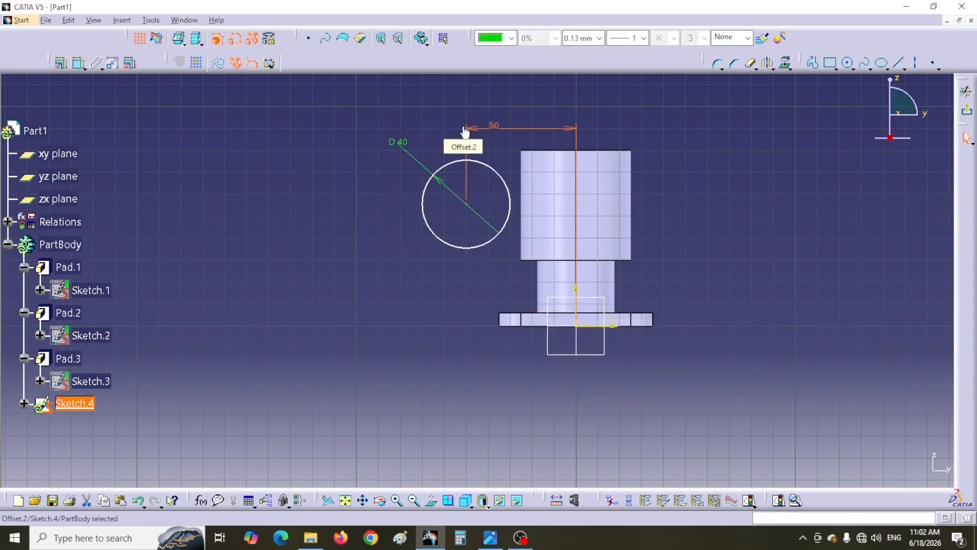
Set the height of the 40 mm circle's centre above the sketch's horizontal axis to 50 mm and exit the sketch.
left_click(79, 65)
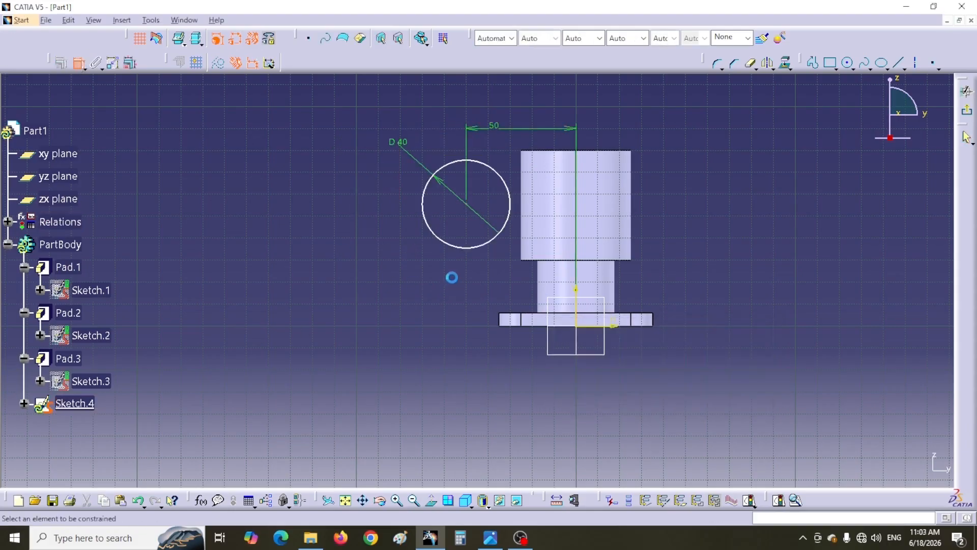
left_click(466, 204)
left_click(606, 326)
left_click(371, 255)
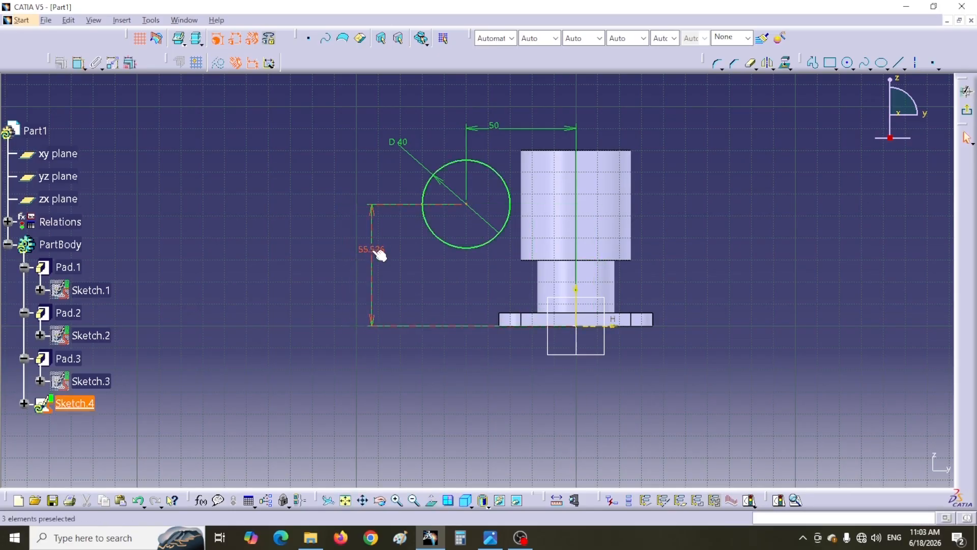
double_click(372, 254)
type("5")
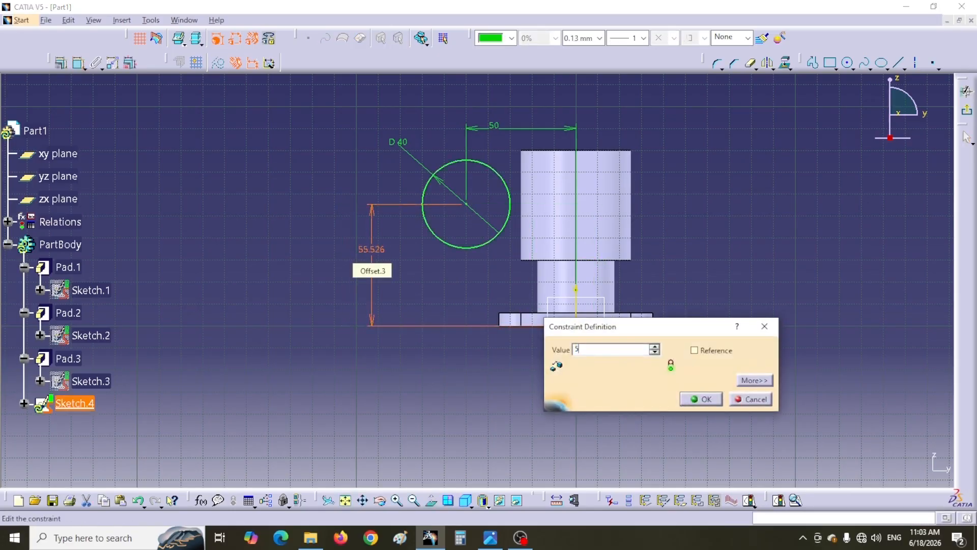
type("0")
key("Return")
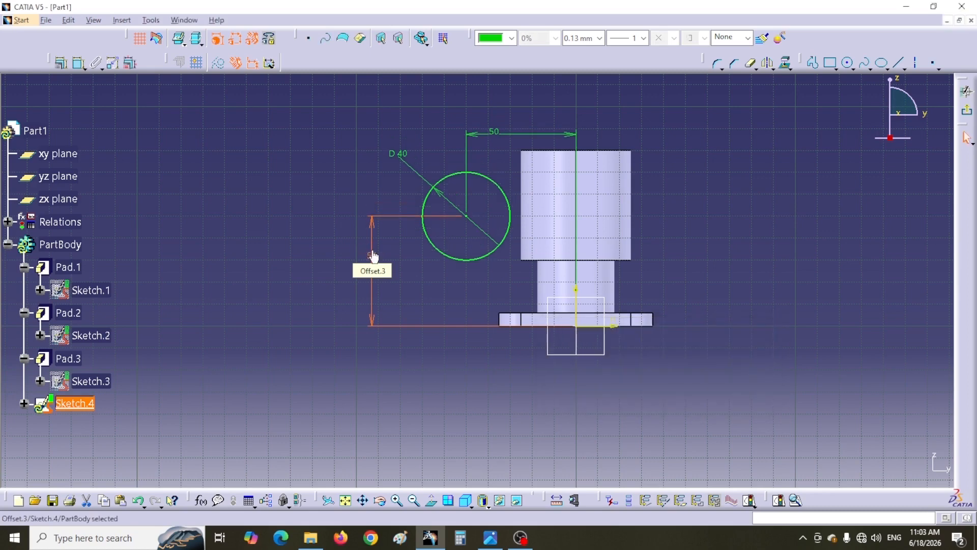
left_click(967, 110)
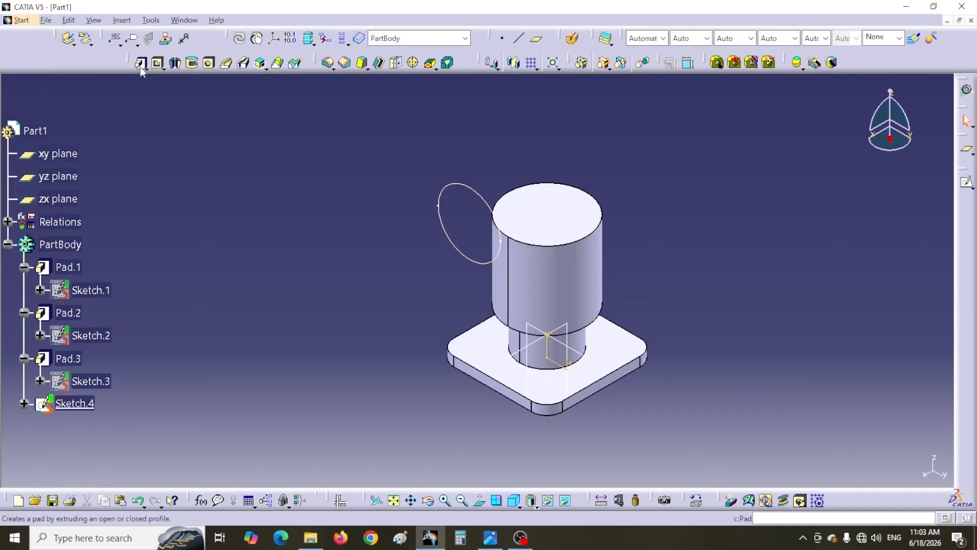
Pad the 40 mm circle on the yz plane with a first limit of 35 mm and a second limit of 30 mm.
left_click(142, 67)
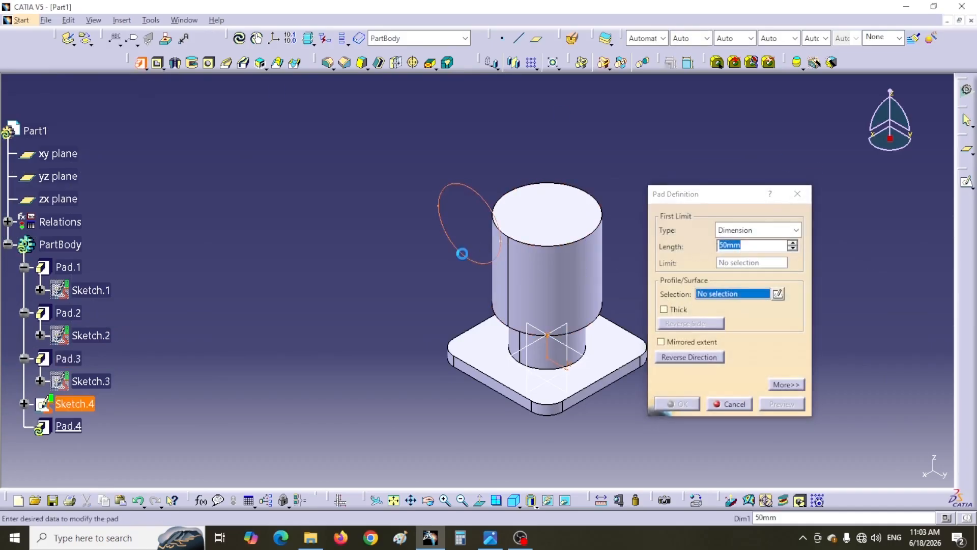
left_click(459, 256)
left_click(518, 505)
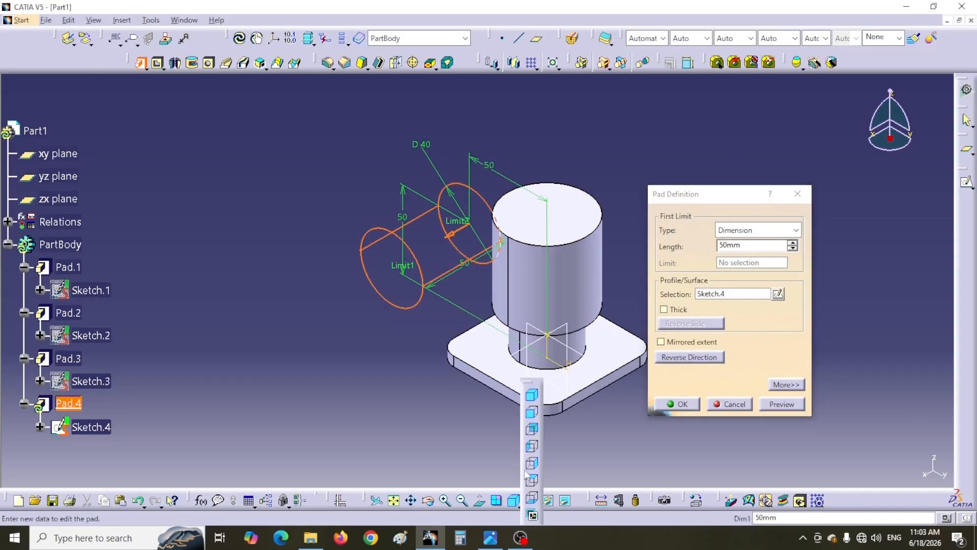
left_click(532, 481)
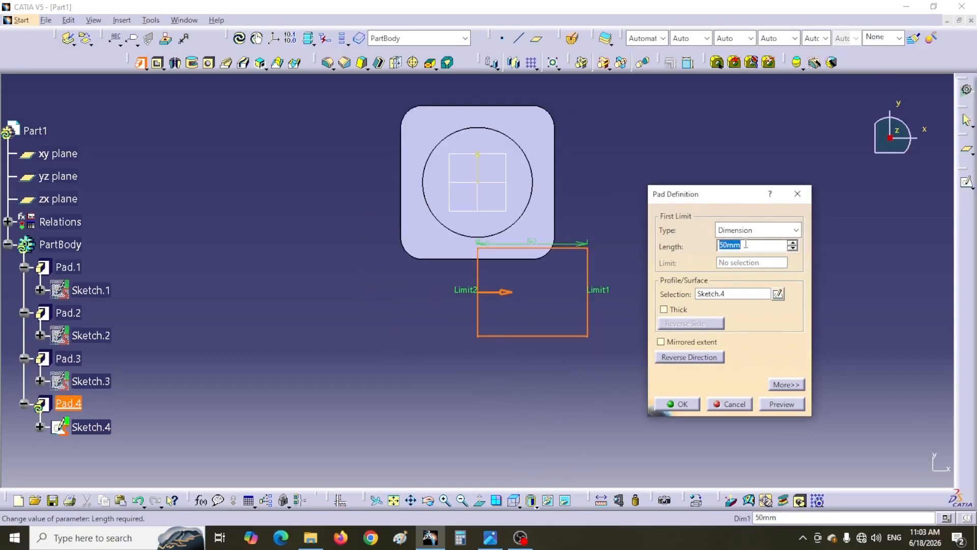
type("3")
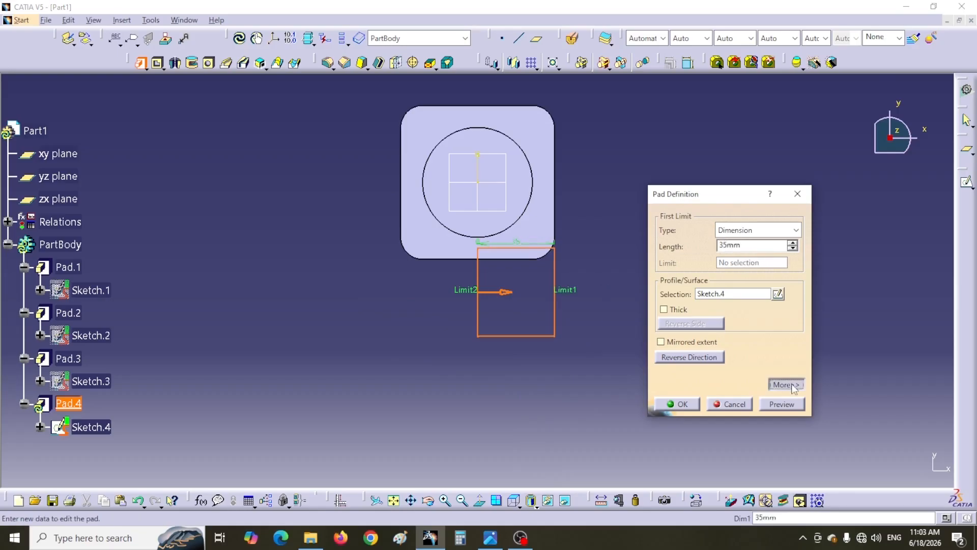
left_click(793, 386)
left_click_drag(871, 244, 846, 245)
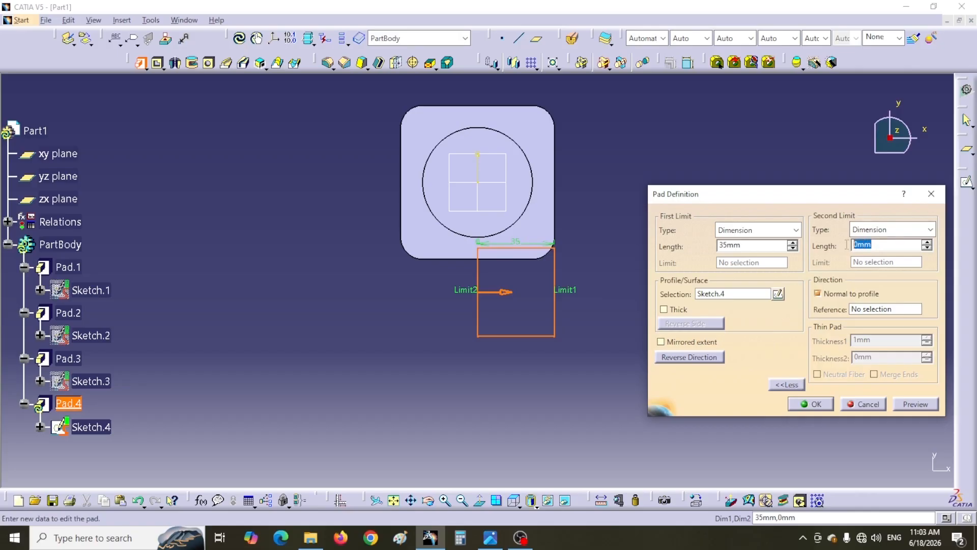
type("30")
left_click(904, 406)
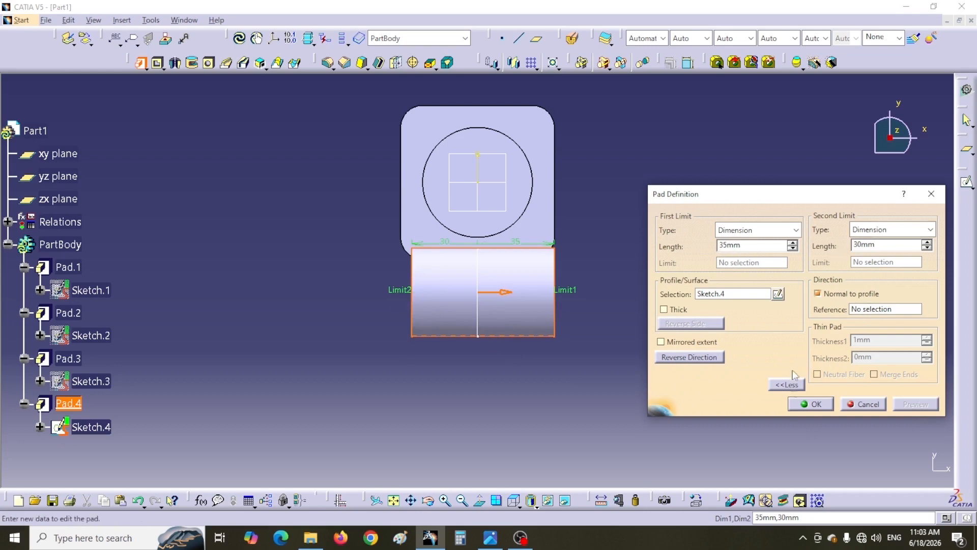
left_click(811, 404)
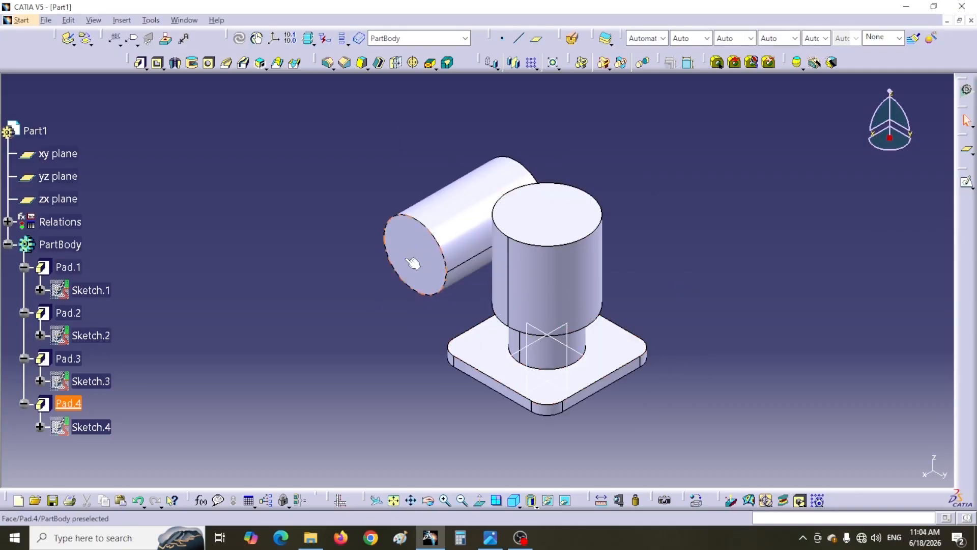
Check the reference drawing, start a sketch on the horizontal cylinder's front face, and draw a circle about 69 mm in diameter away from the cylinder.
left_click(490, 537)
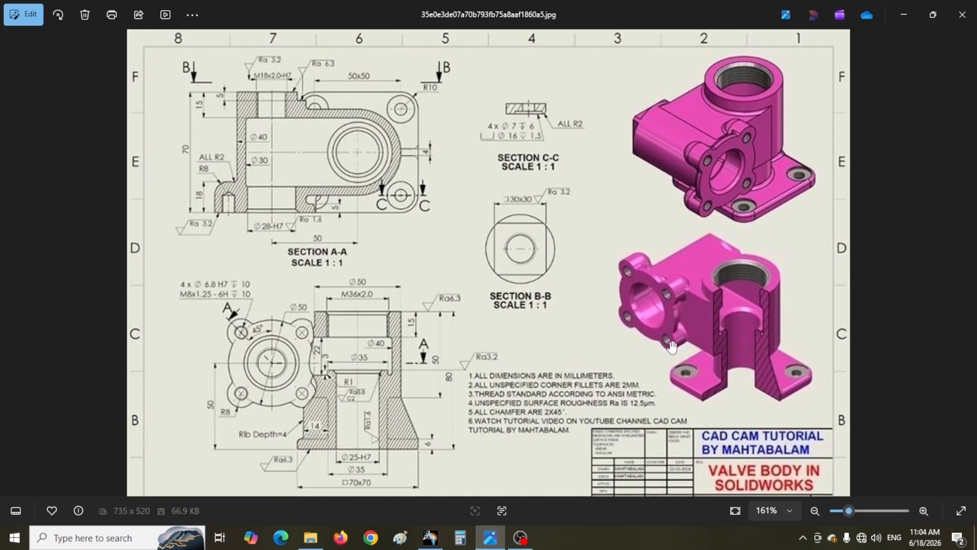
left_click(430, 537)
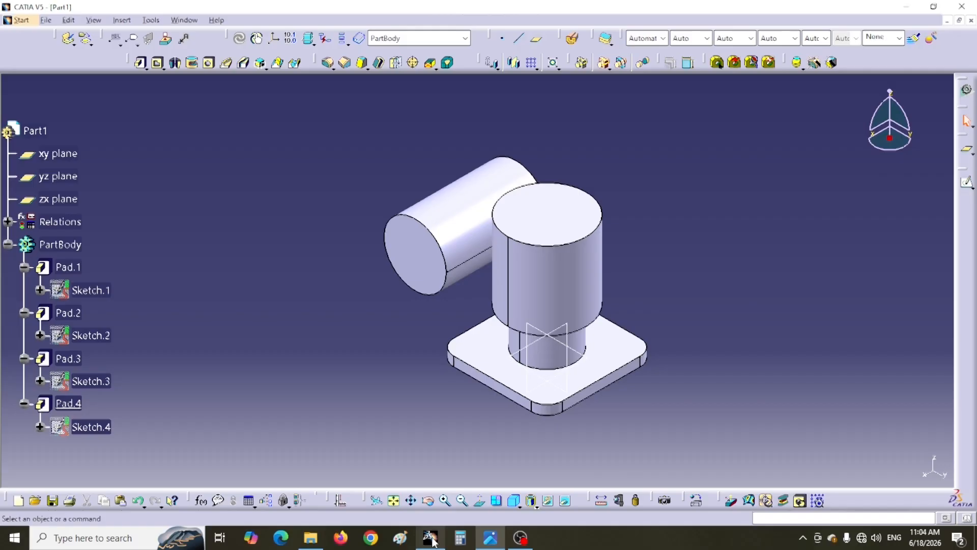
left_click(966, 181)
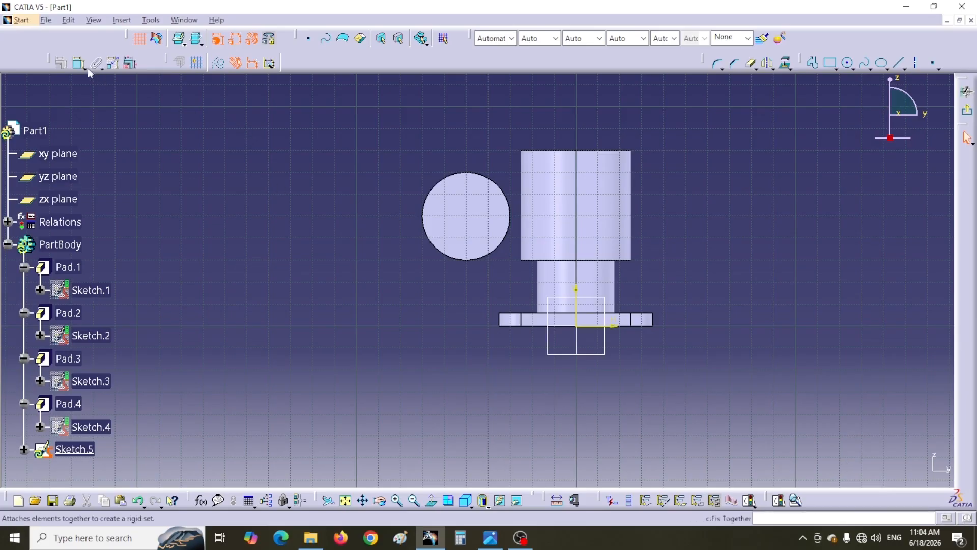
left_click(848, 63)
left_click(290, 198)
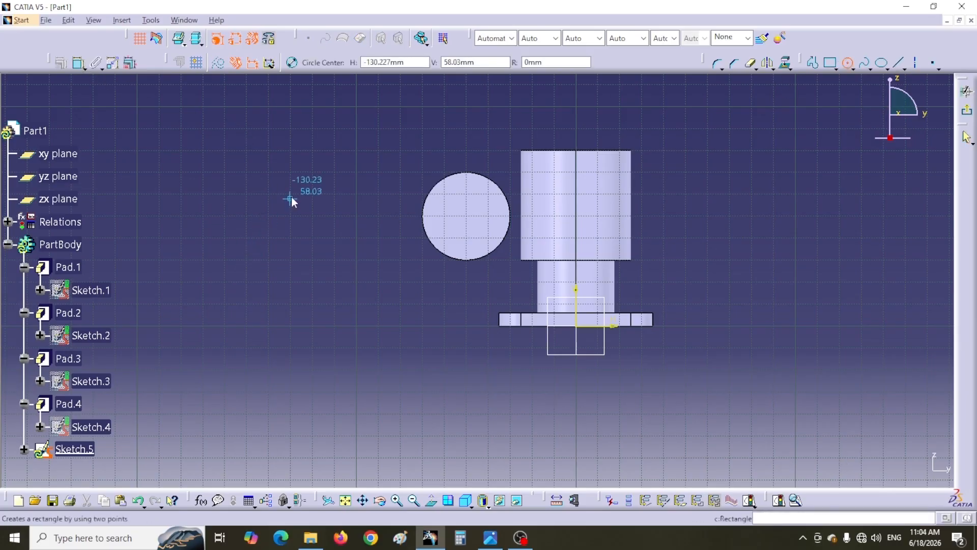
left_click(315, 271)
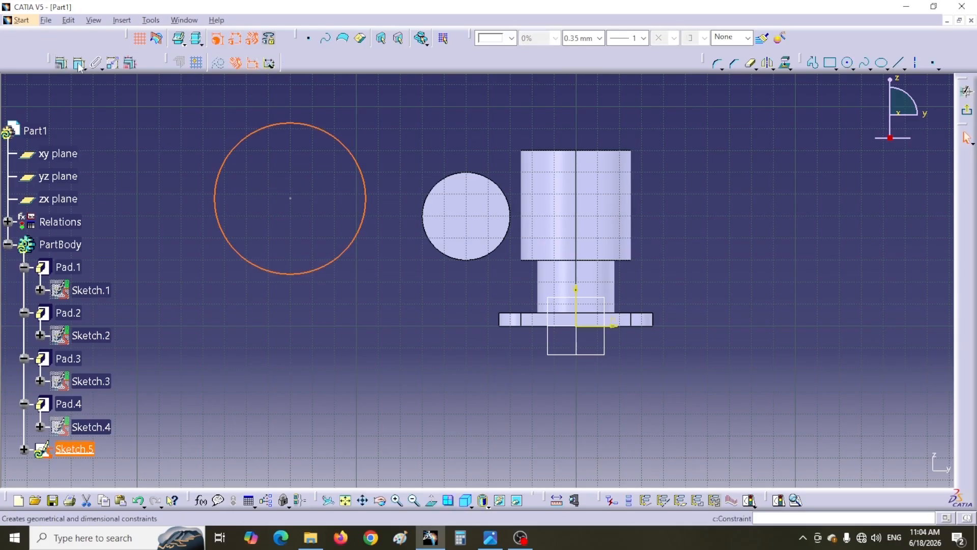
Dimension the new circle's diameter and set it to 50 mm.
left_click(216, 126)
double_click(216, 125)
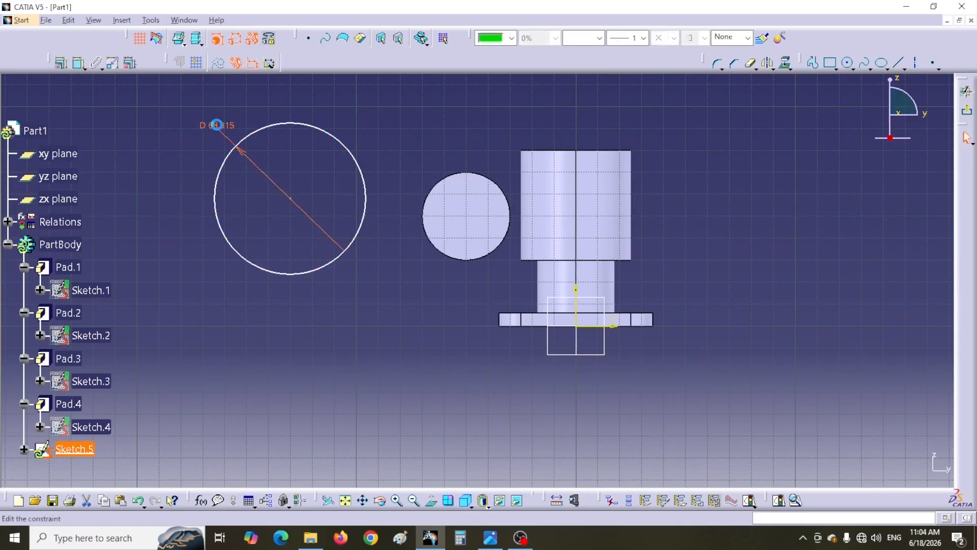
type("50mm")
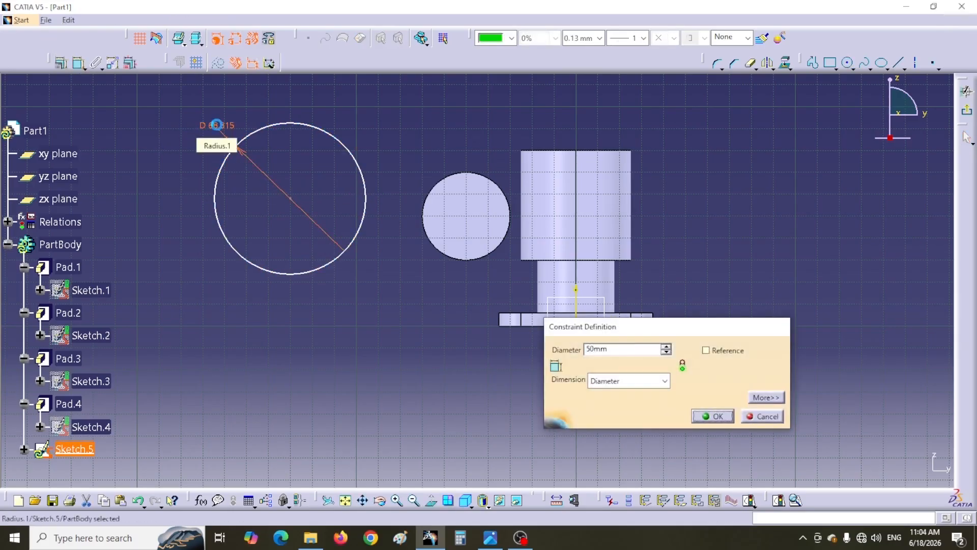
key("Return")
Constrain the 50 mm circle to be concentric with the horizontal cylinder's circular edge.
left_click(78, 63)
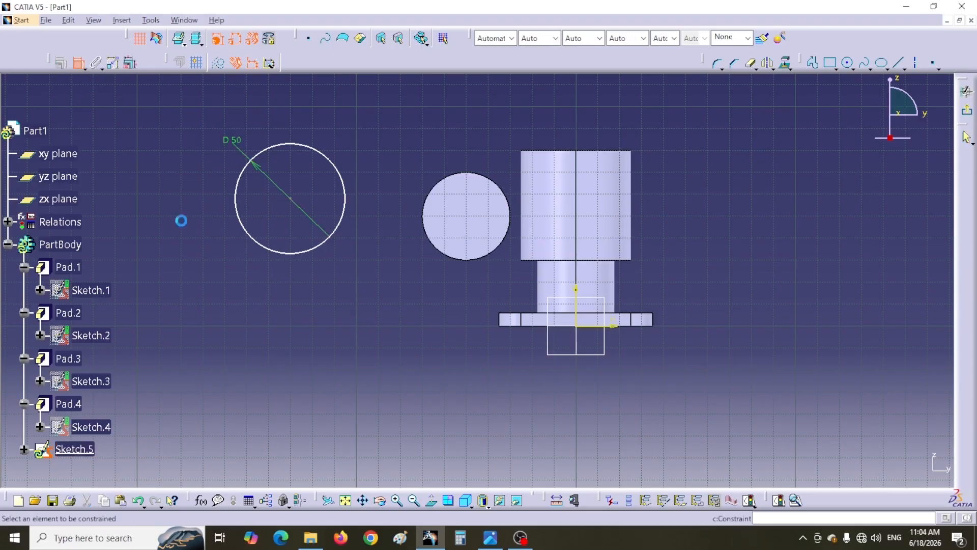
left_click(298, 255)
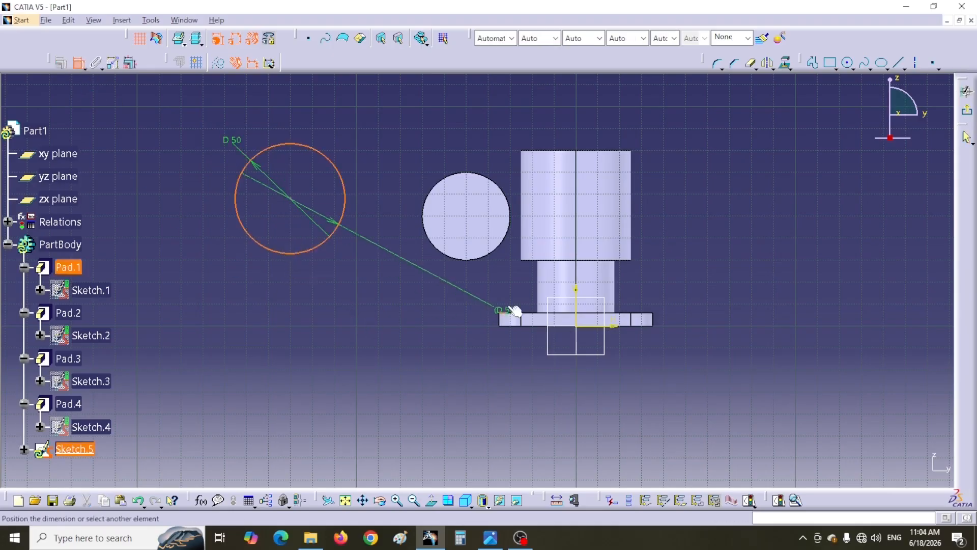
left_click(485, 258)
right_click(403, 291)
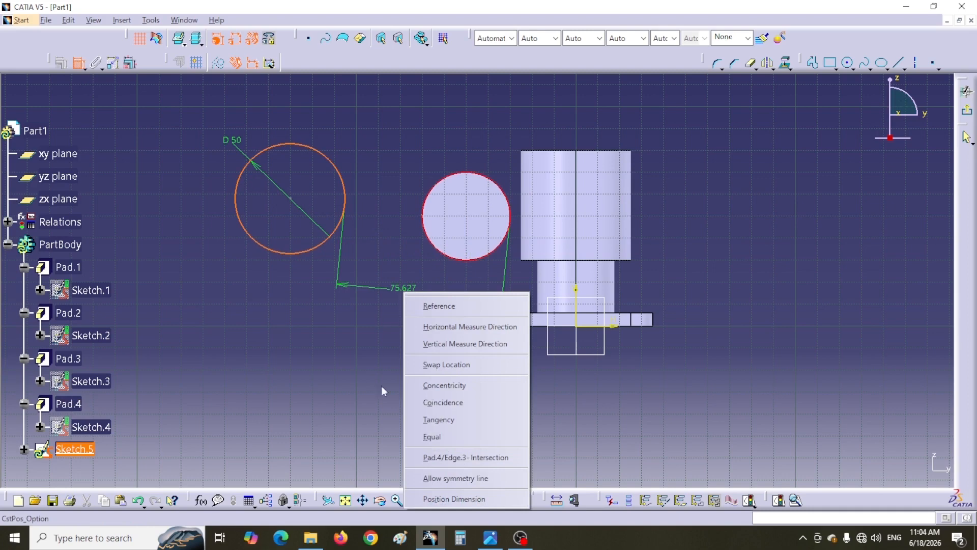
left_click(443, 387)
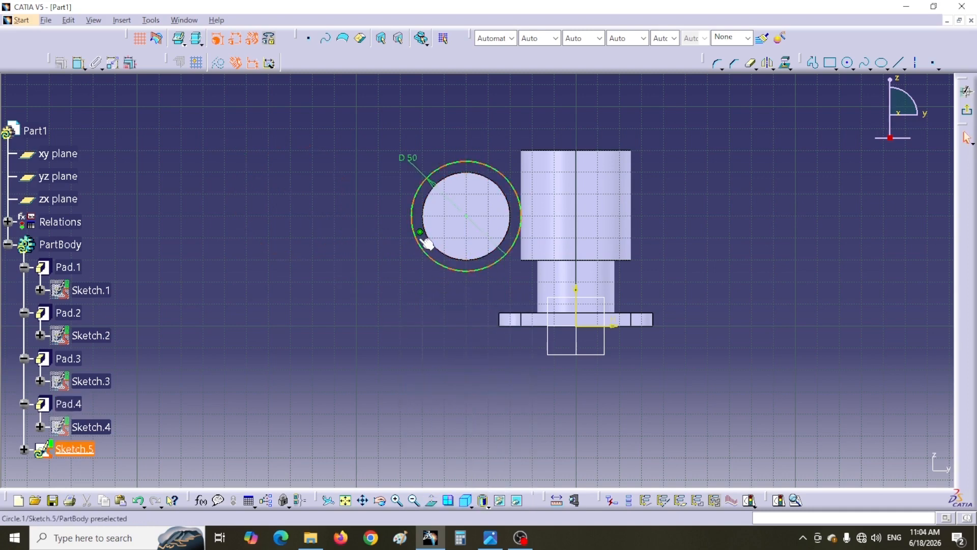
Examine the section and flange views of the reference drawing, and undock the Tools toolbar over the sketch area.
left_click(490, 537)
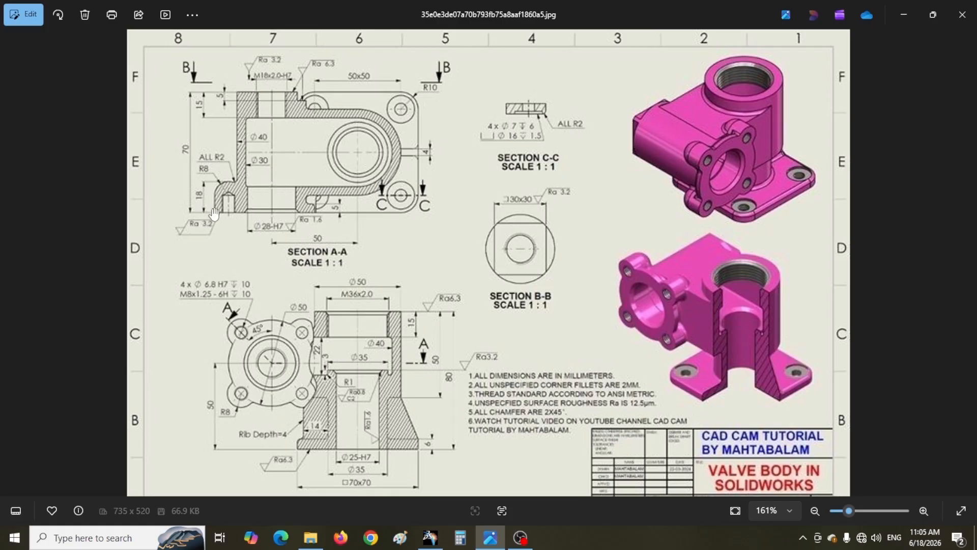
scroll(213, 214, "up", 5)
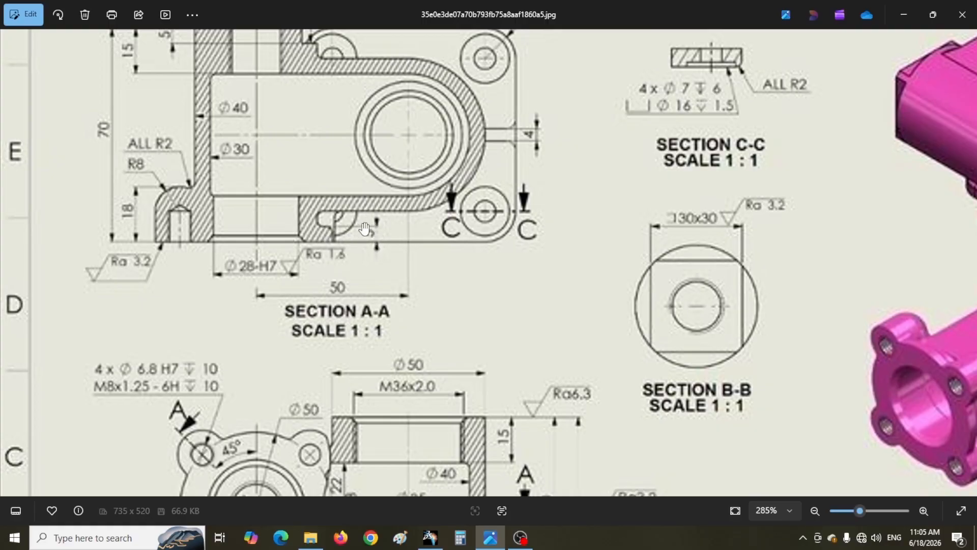
scroll(386, 277, "down", 5)
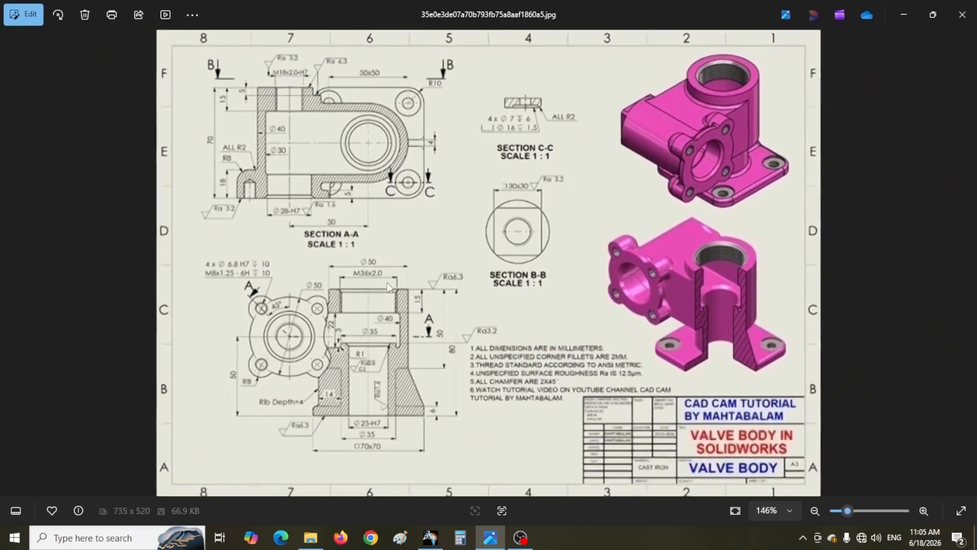
key("alt+Tab")
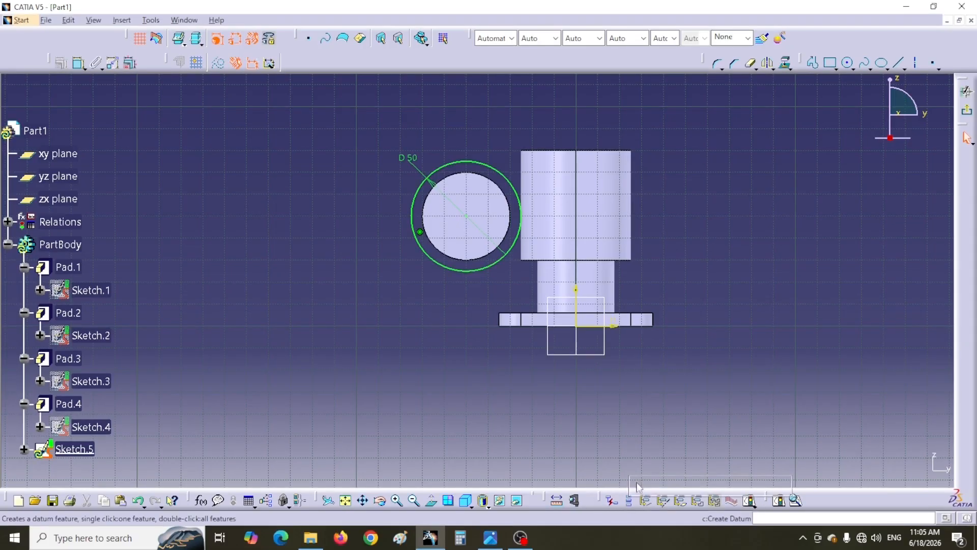
left_click_drag(652, 449, 651, 450)
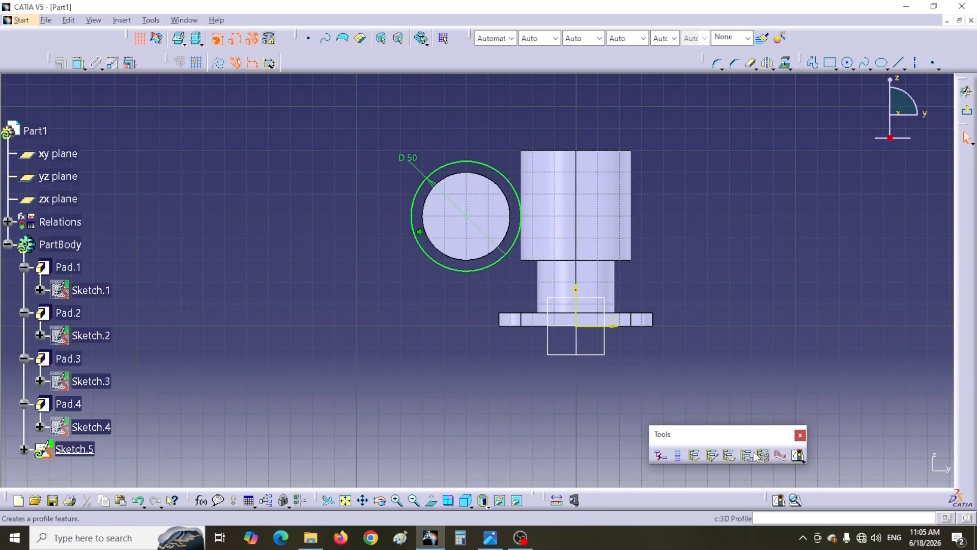
Check the reference drawing's flange view and draw a horizontal and a vertical line crossing at the 50 mm circle's centre.
left_click(490, 538)
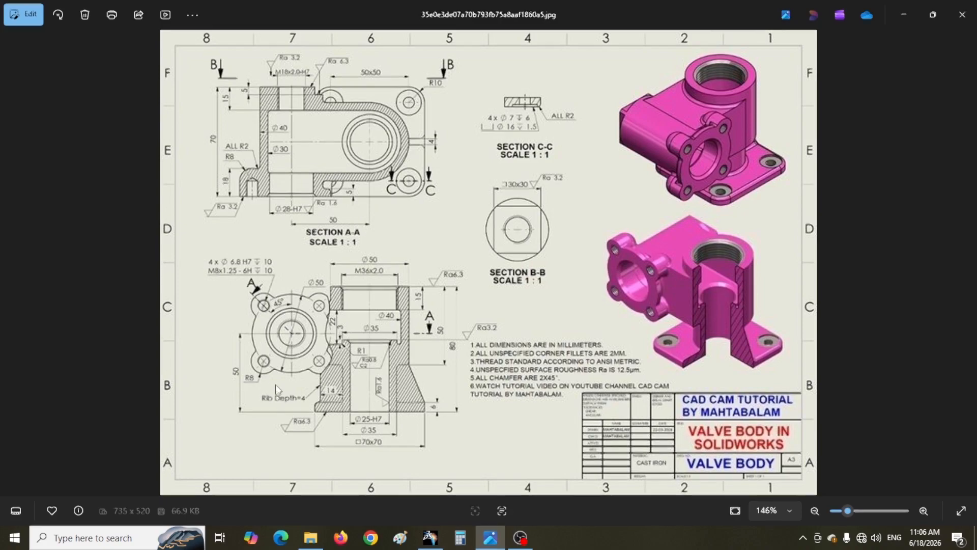
left_click(903, 15)
left_click(899, 65)
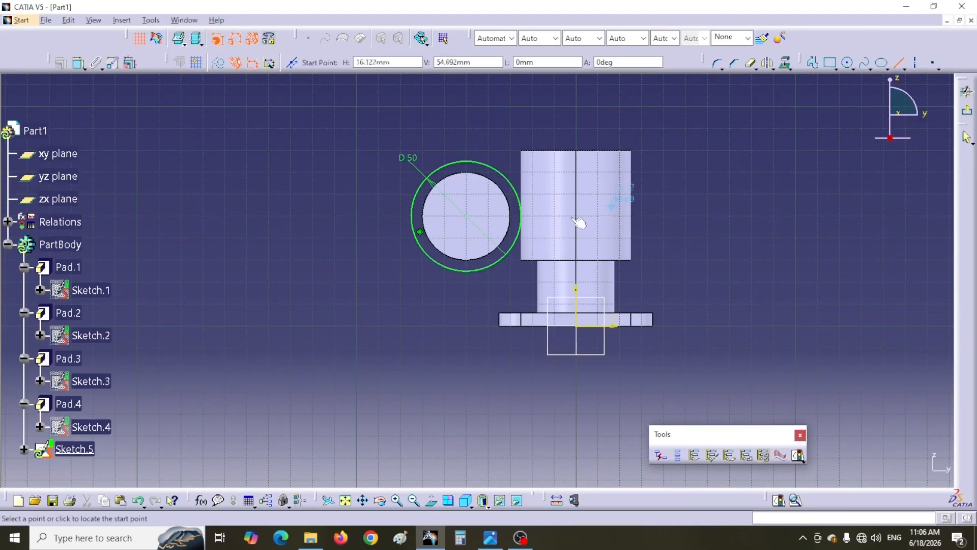
left_click(376, 215)
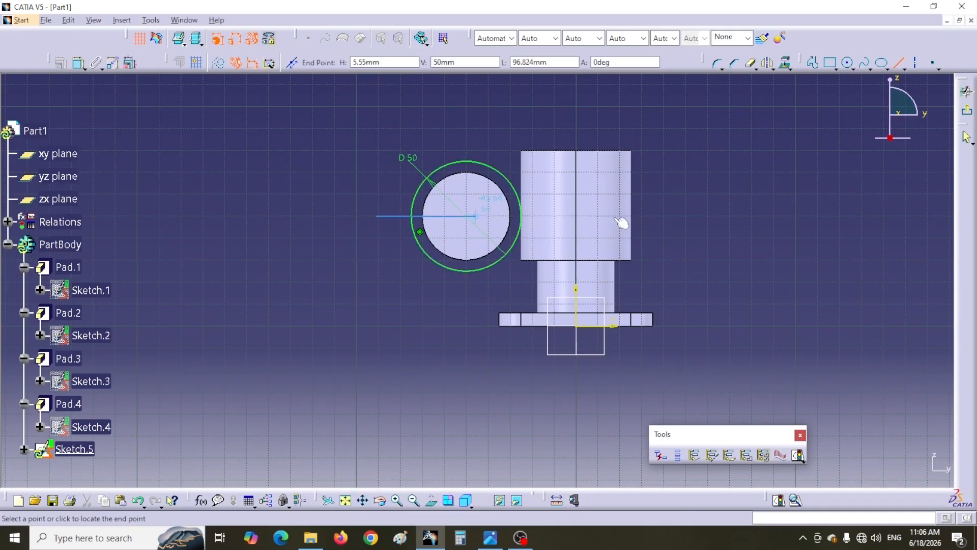
left_click(661, 216)
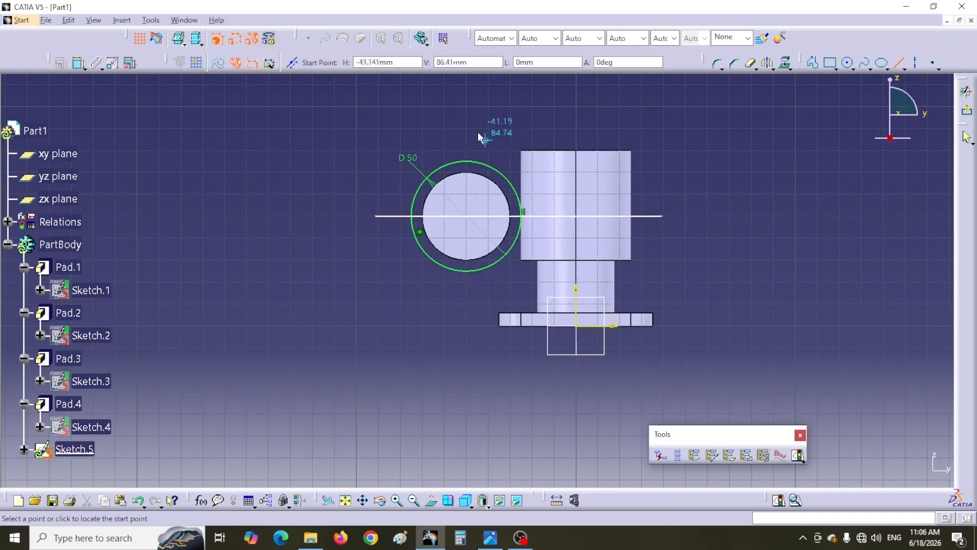
left_click(467, 120)
left_click(467, 315)
Draw two upward diagonal lines from the 50 mm circle's centre, about 61 mm long to the left and about 70 mm long to the right.
left_click(469, 214)
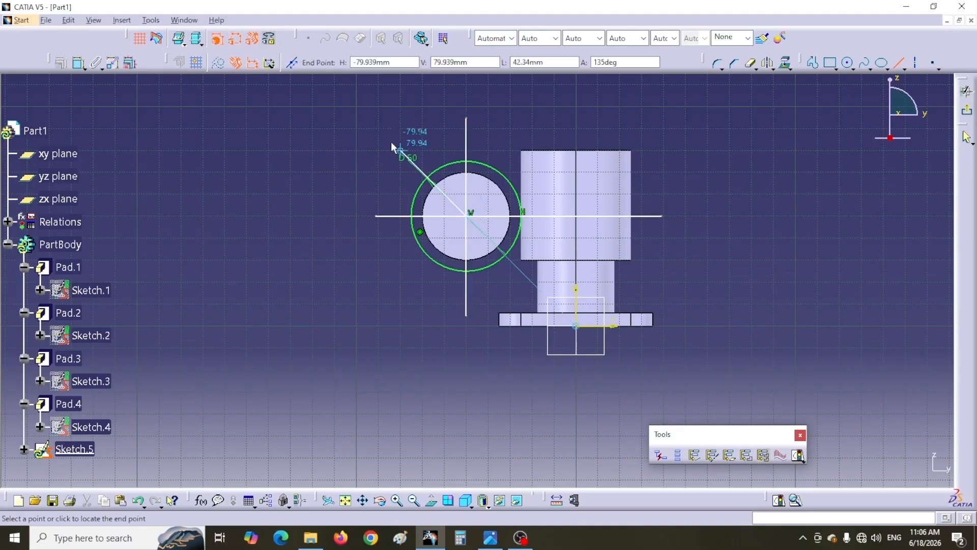
left_click(383, 113)
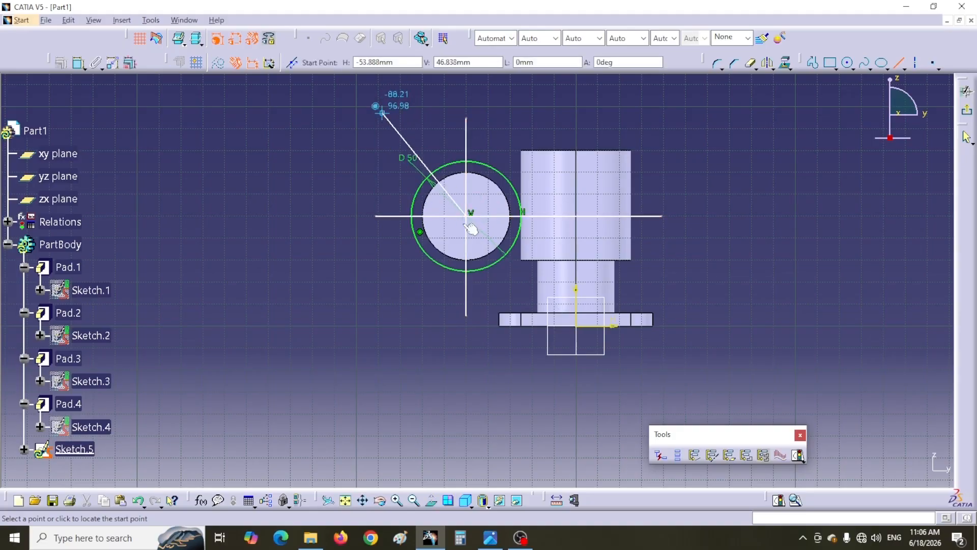
left_click(468, 215)
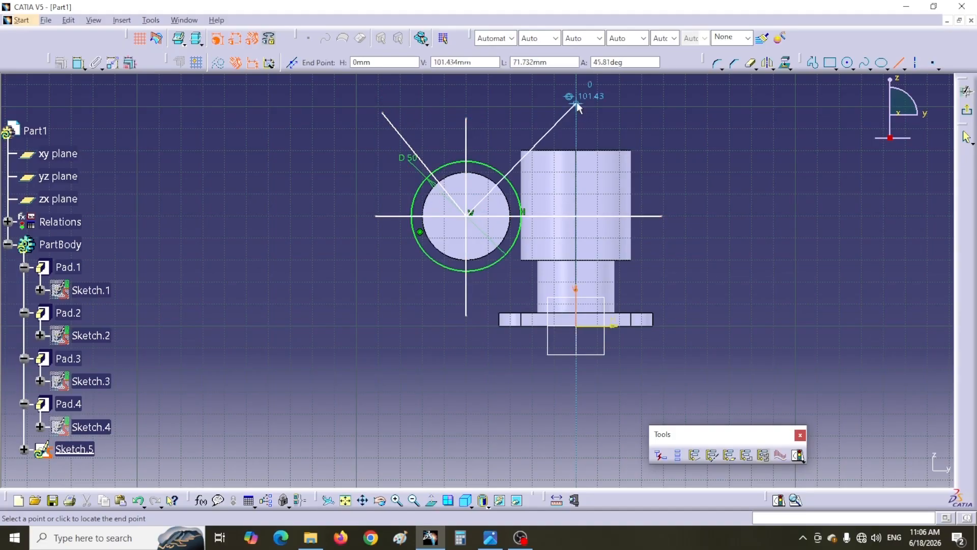
left_click(567, 102)
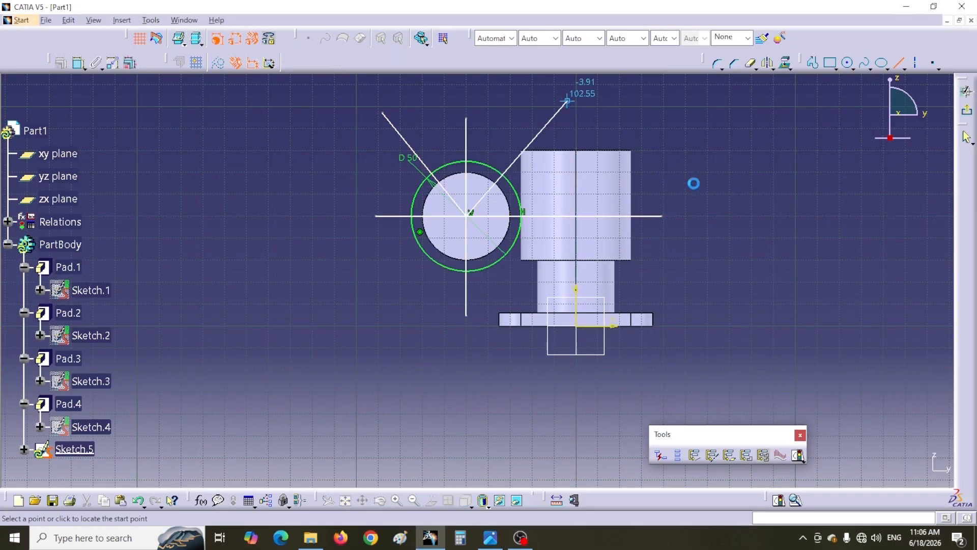
Dimension the angle between the left diagonal line and the vertical line and set it to 45 degrees.
left_click(78, 62)
left_click(407, 142)
left_click(465, 145)
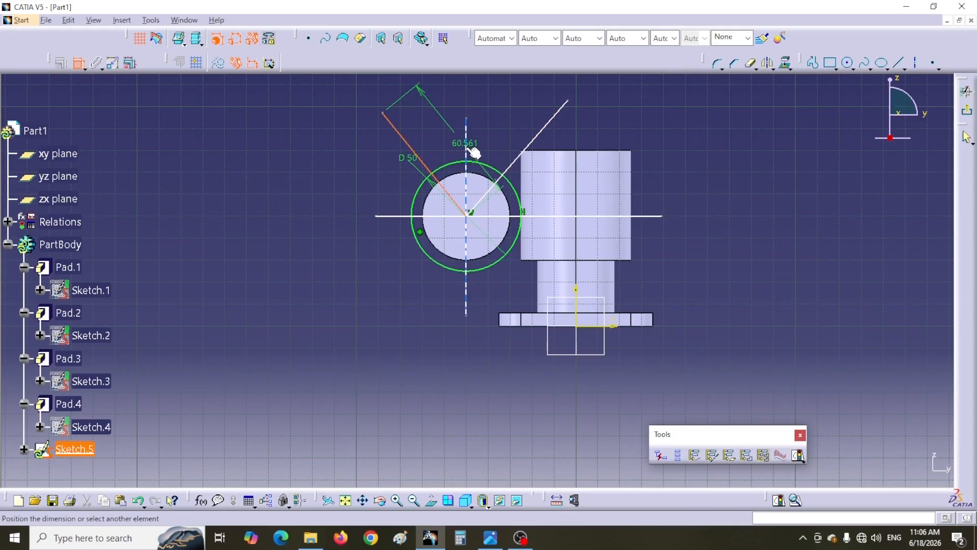
left_click(445, 131)
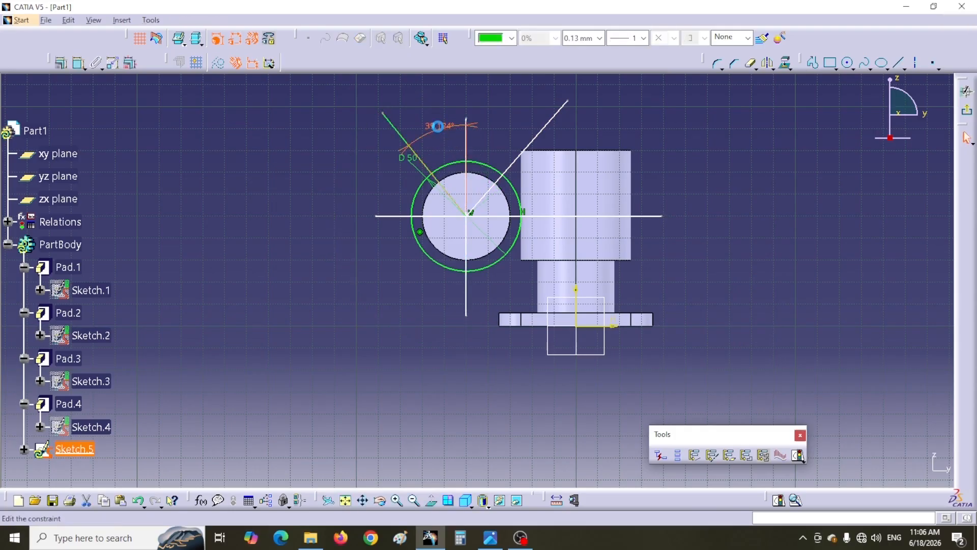
double_click(441, 132)
type("45")
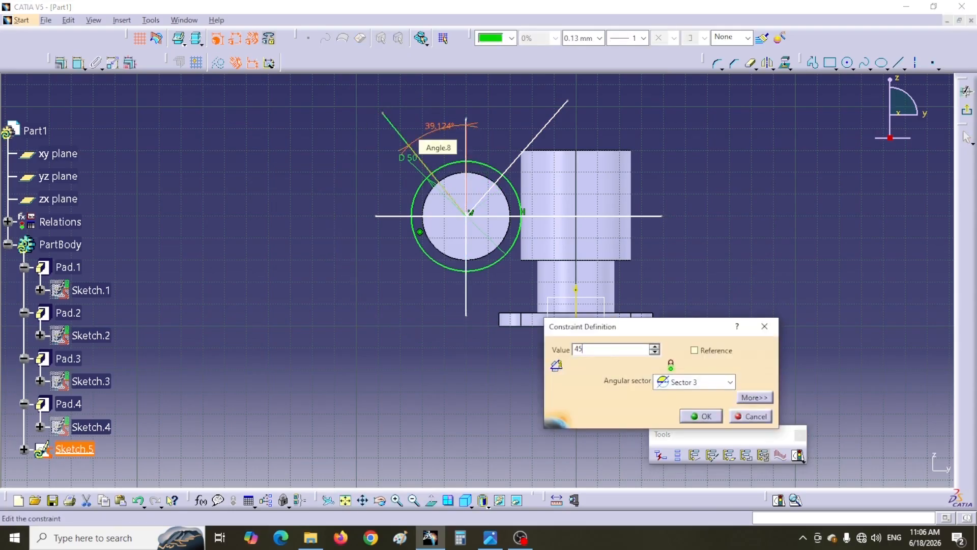
key("Return")
left_click(78, 63)
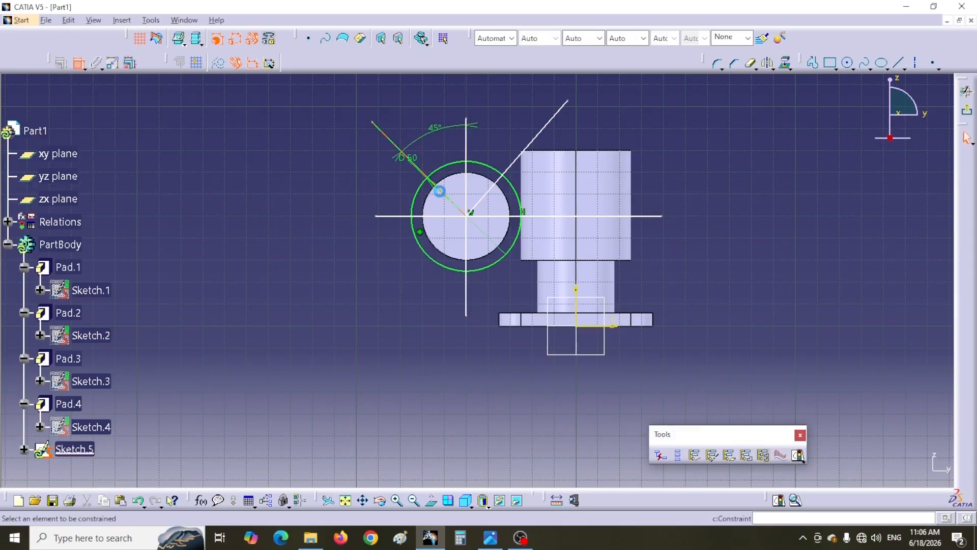
Dimension the angle between the right diagonal line and the vertical line and set it to 45 degrees.
left_click(469, 149)
left_click(518, 157)
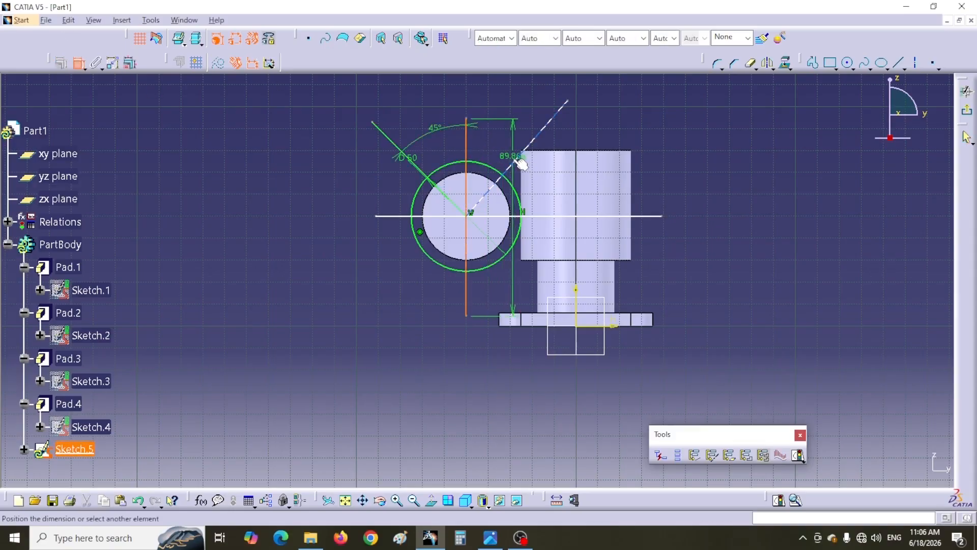
left_click(530, 99)
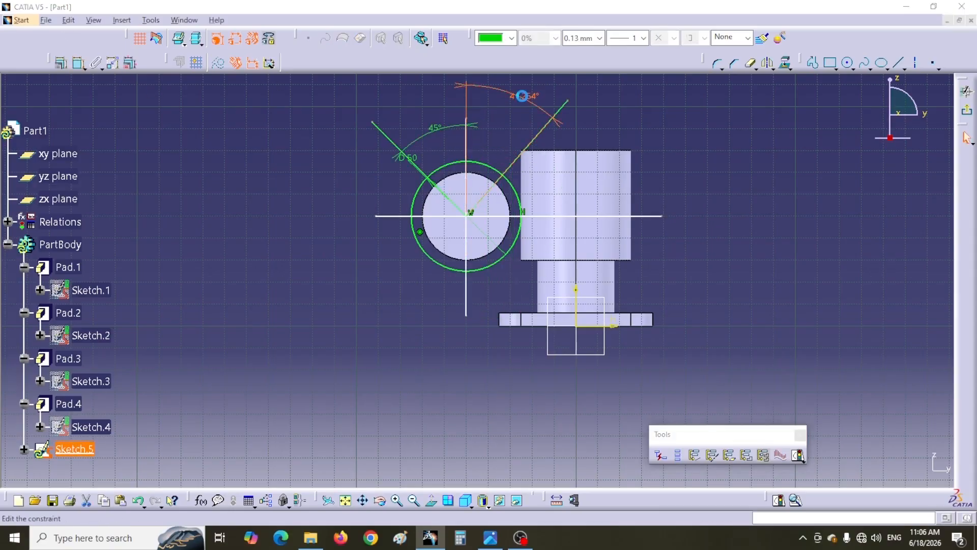
double_click(524, 96)
type("45")
key("Return")
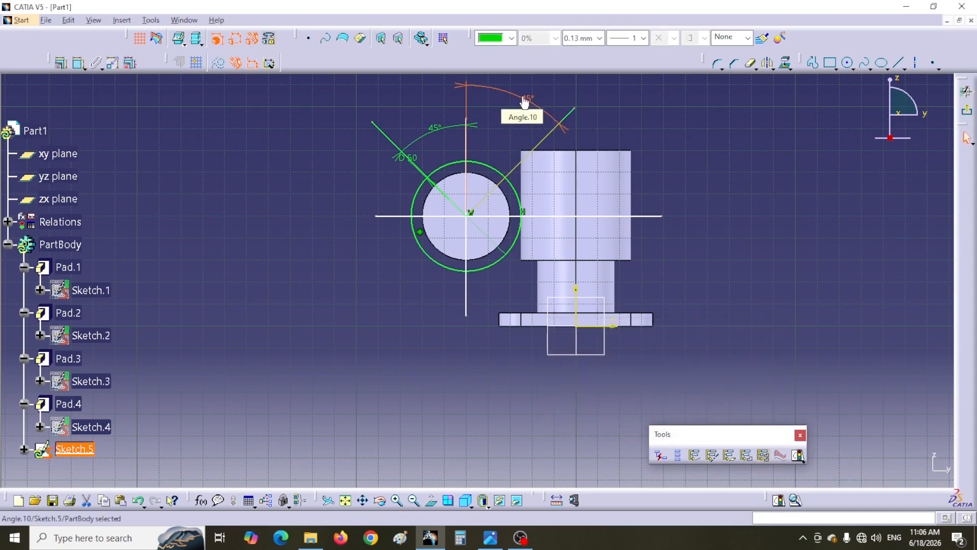
Check the reference drawing's flange view and trim both diagonal lines back to the 50 mm circle with Quick Trim.
left_click(491, 540)
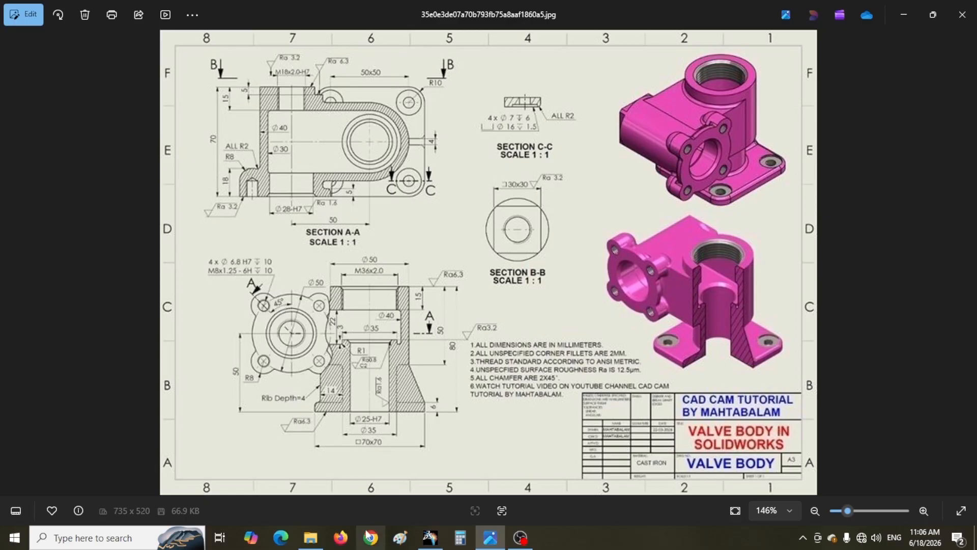
left_click(430, 537)
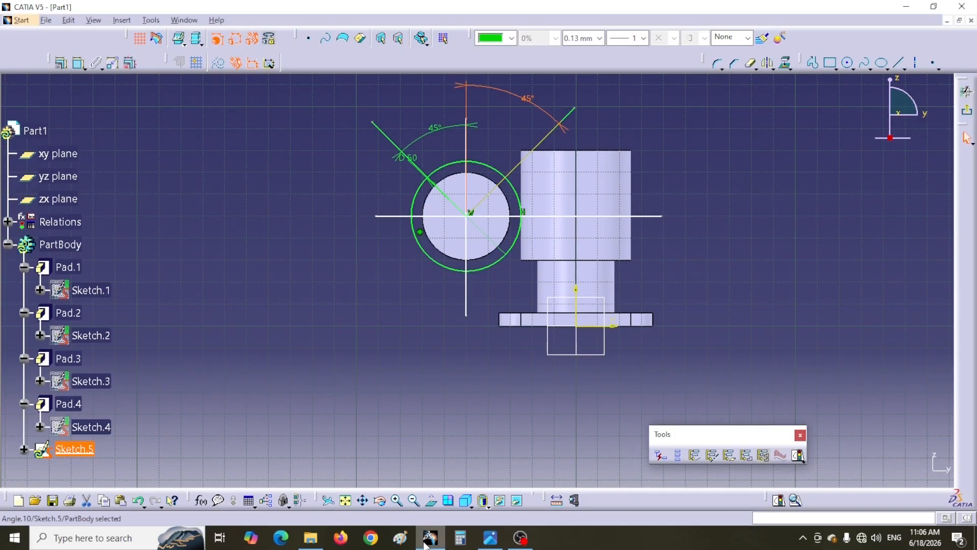
left_click(751, 64)
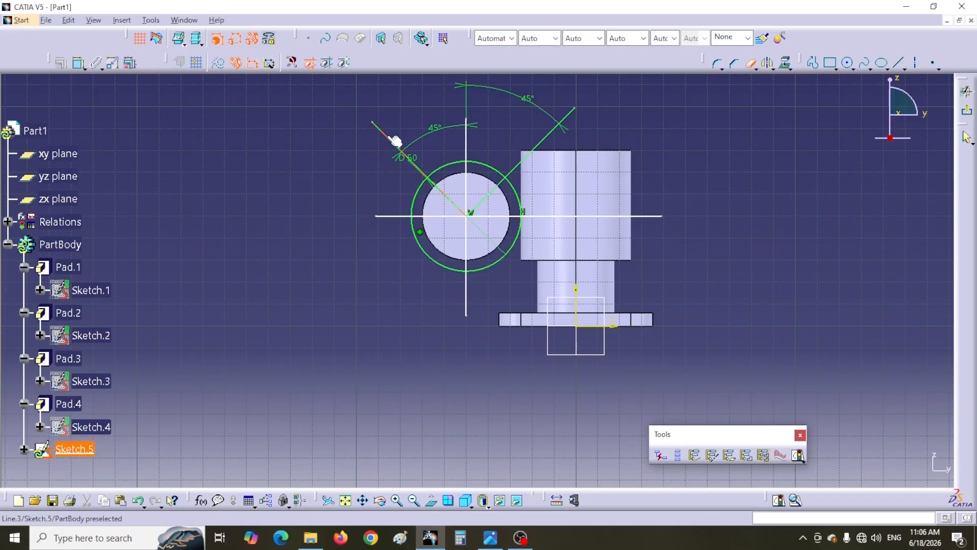
left_click(551, 131)
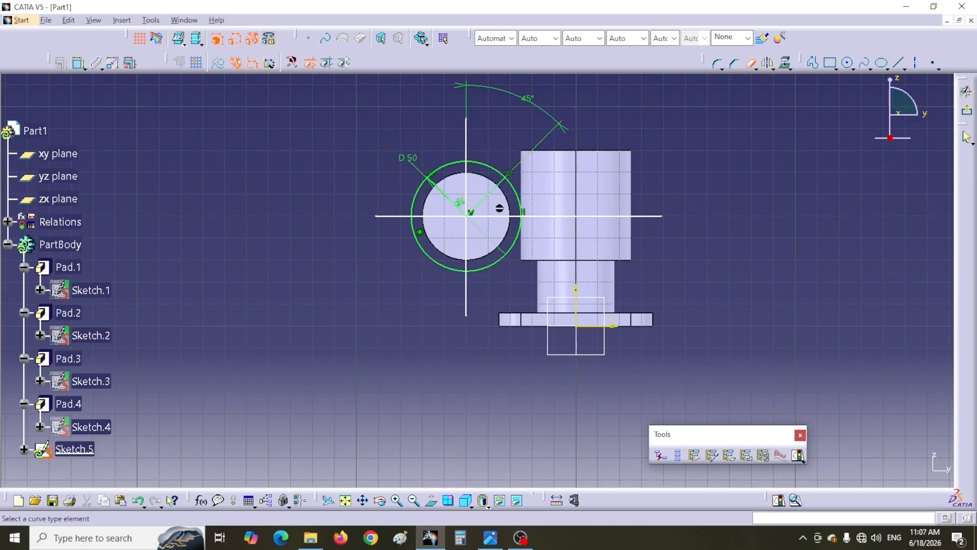
left_click(751, 64)
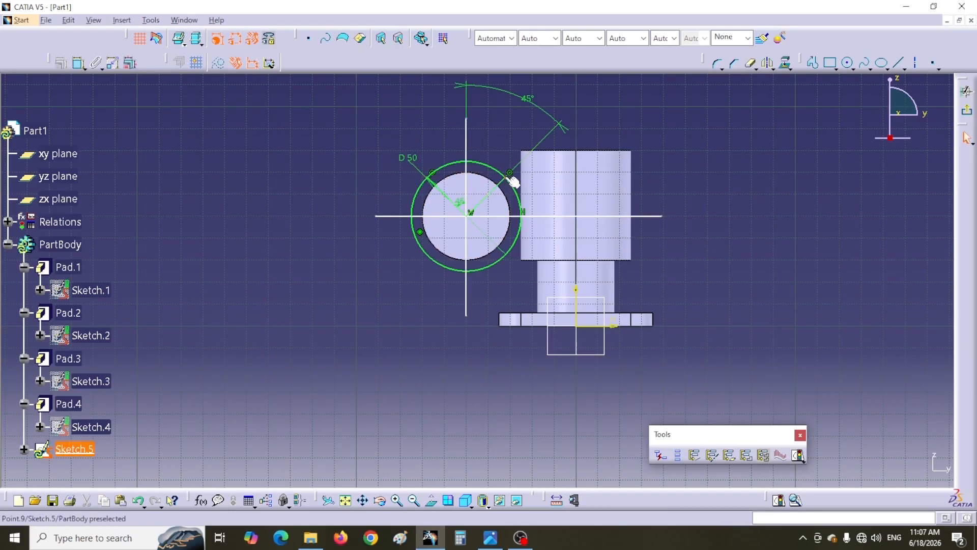
Draw circles centred where the diagonals meet the 50 mm circle, about 14 mm in diameter on the left and about 18 mm on the right.
middle_click_drag(424, 156, 465, 254)
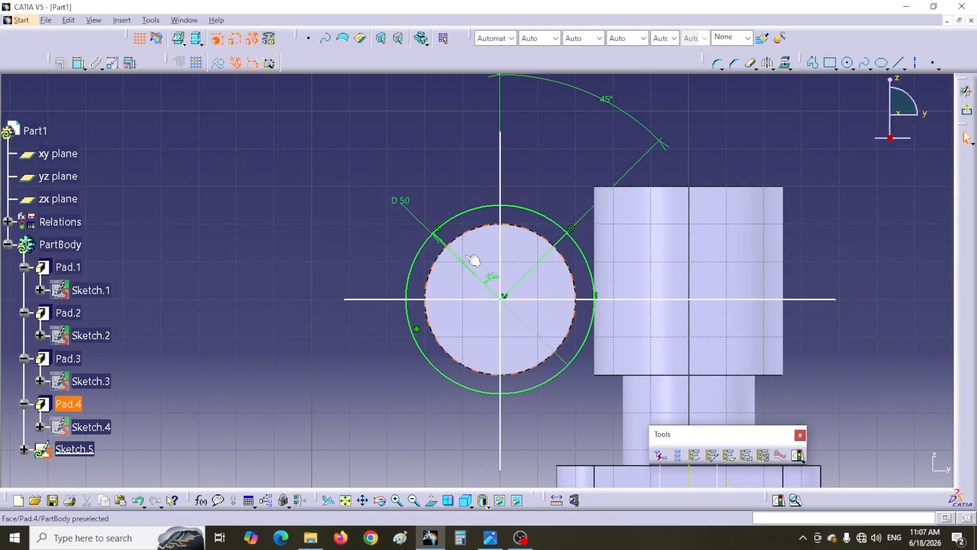
left_click(847, 62)
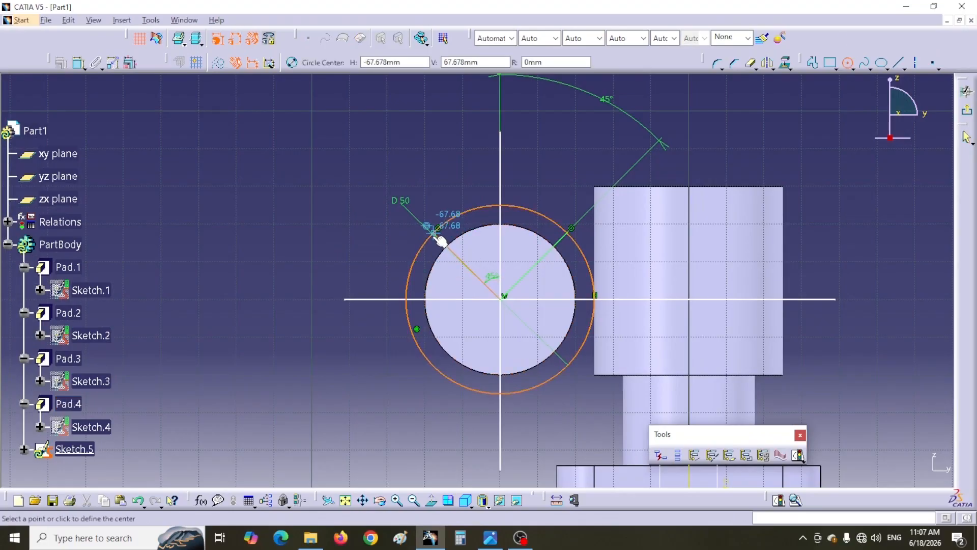
left_click(433, 232)
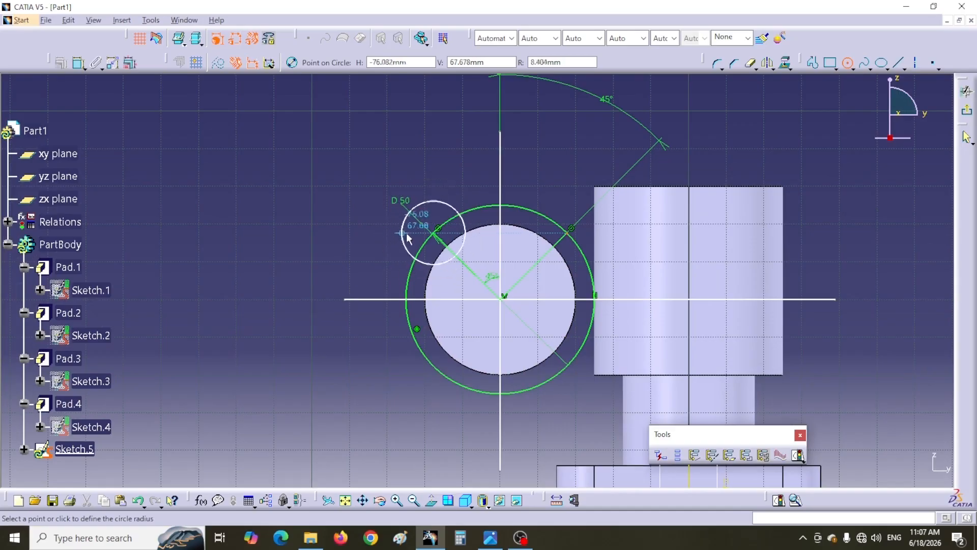
left_click(433, 207)
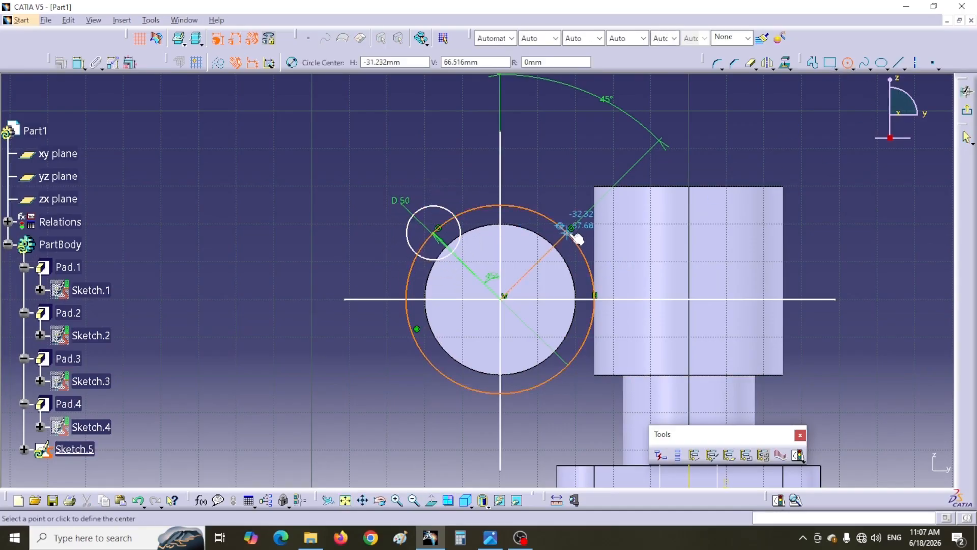
left_click(567, 232)
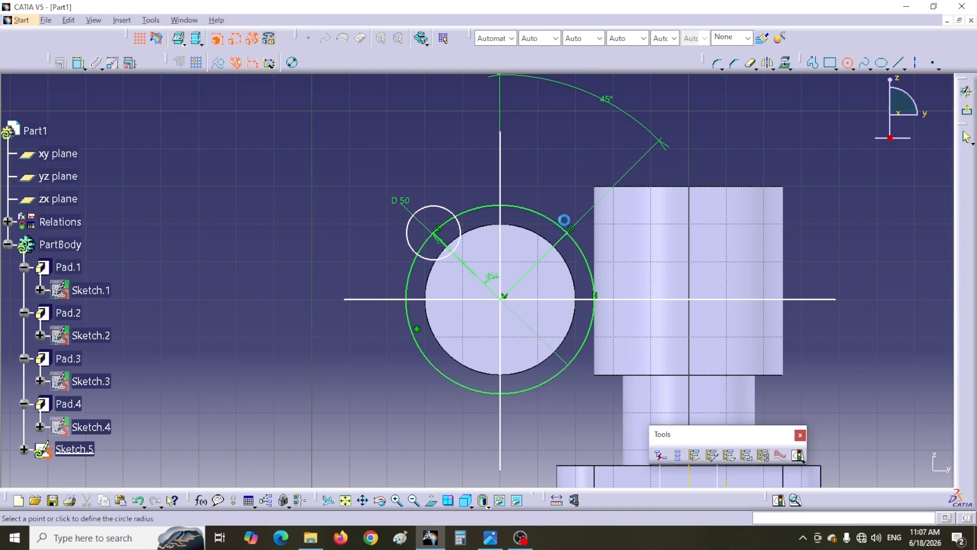
left_click(587, 204)
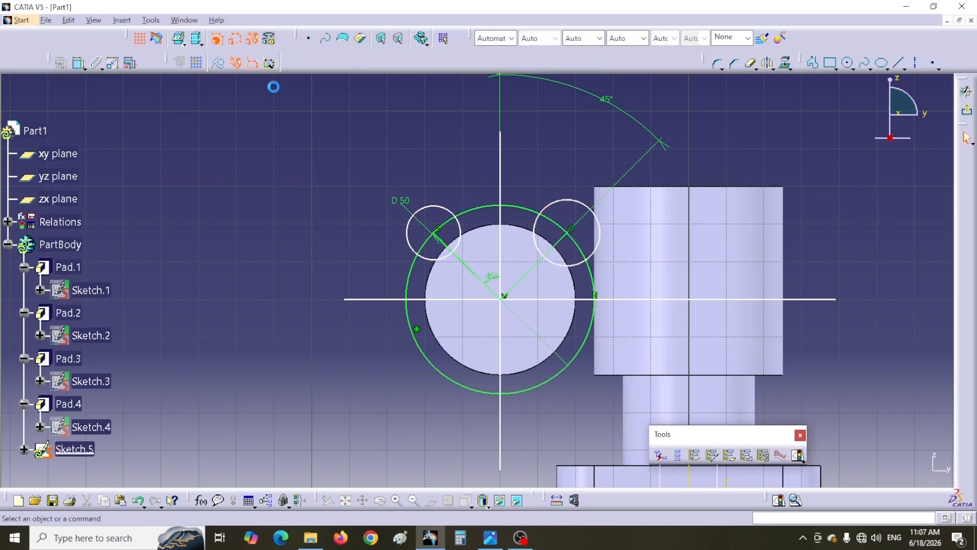
Dimension the small circle on the left diagonal and set its diameter to 16 mm.
left_click(79, 63)
left_click(434, 206)
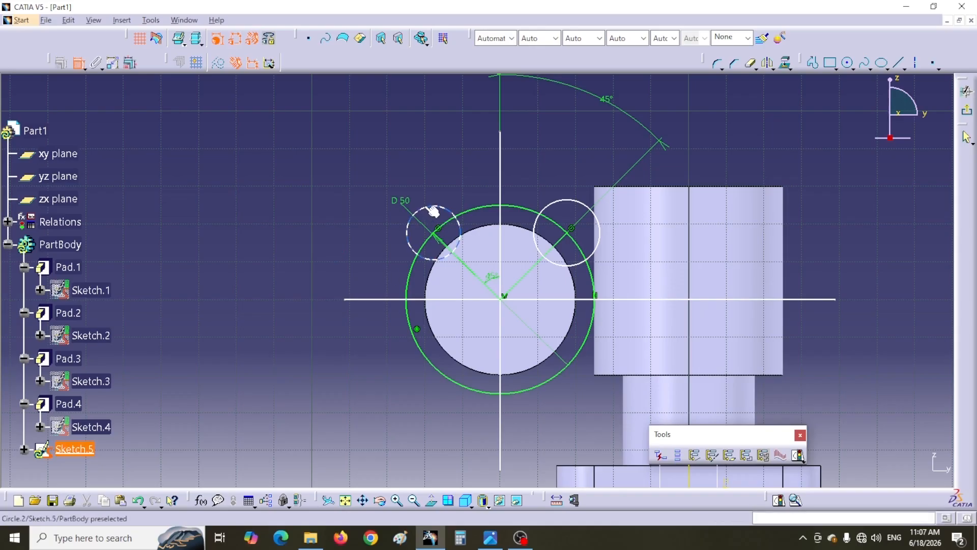
left_click(391, 158)
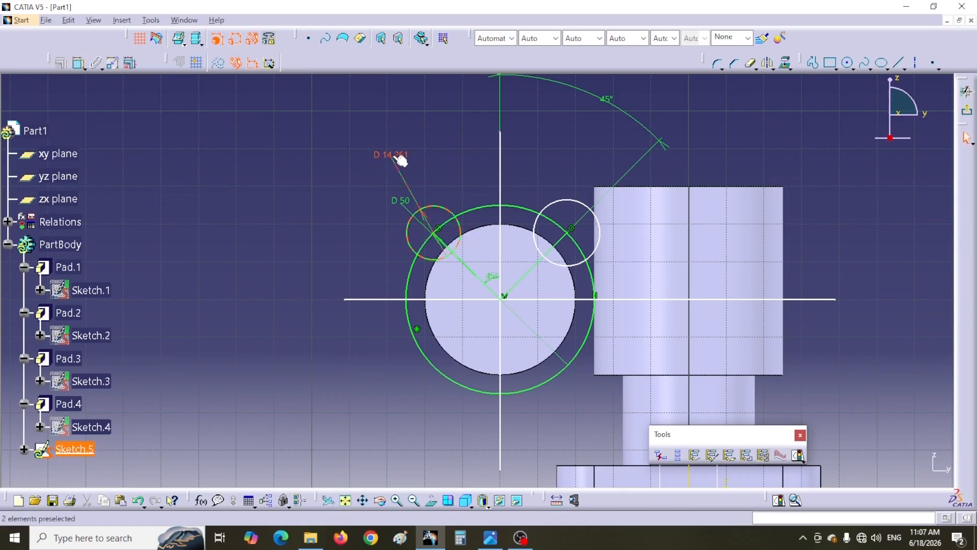
double_click(400, 167)
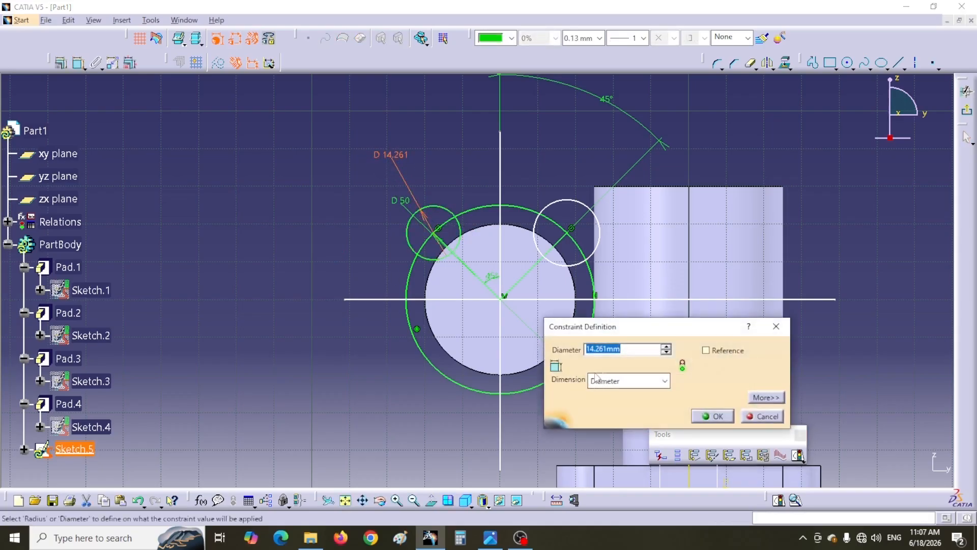
type("1")
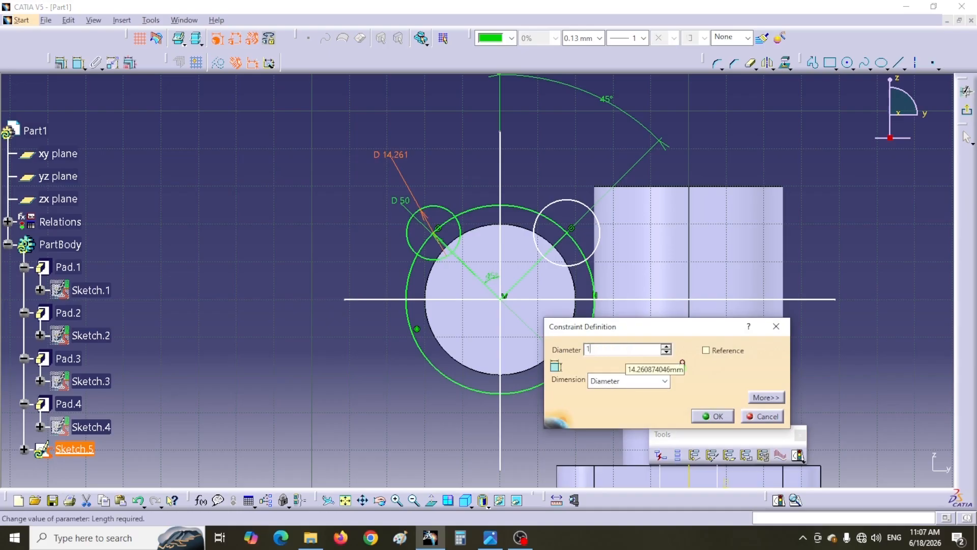
type("6")
key("Return")
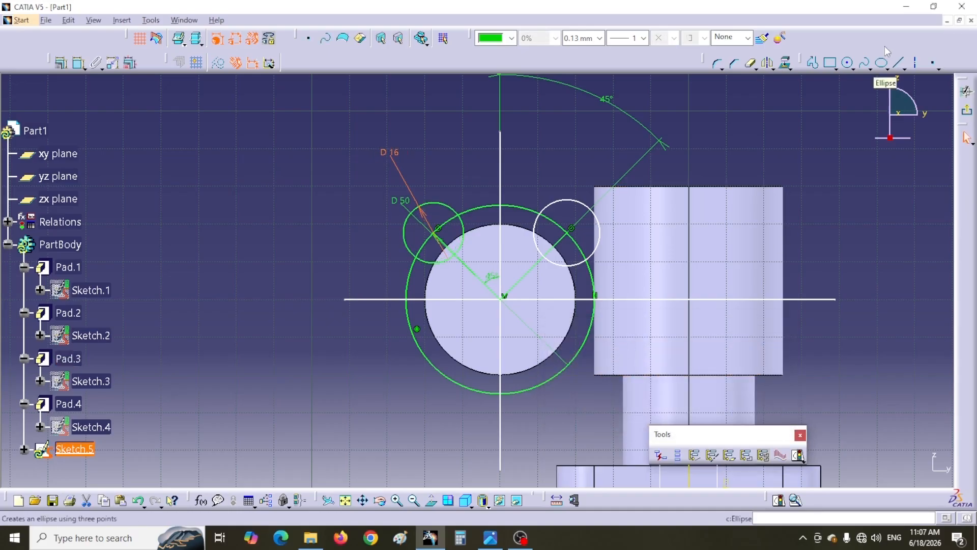
Dimension the small circle on the right diagonal and set its diameter to 16 mm.
left_click(78, 63)
left_click(578, 202)
left_click(573, 167)
double_click(575, 166)
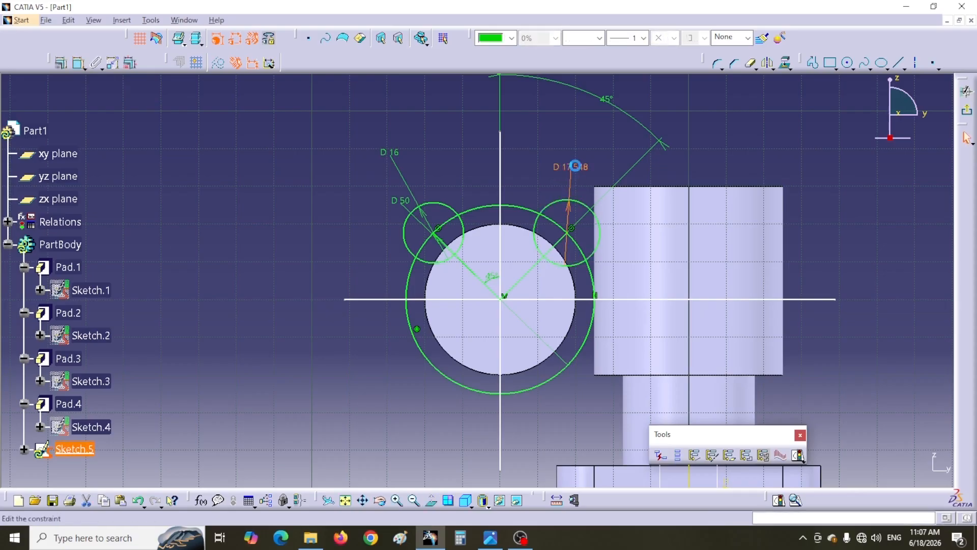
type("1")
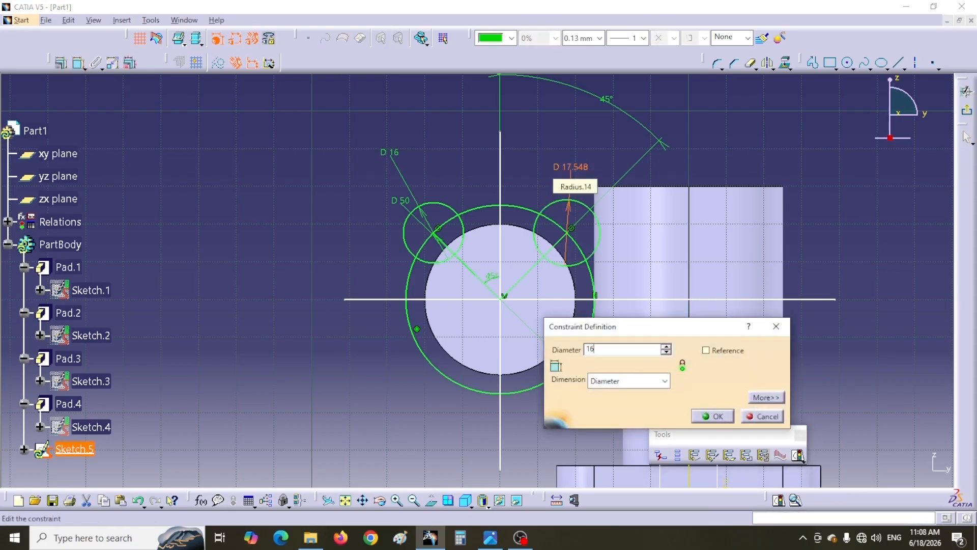
type("6")
key("Return")
Mirror both 16 mm circles about the horizontal line through the 50 mm circle's centre.
left_click_drag(316, 157, 608, 273)
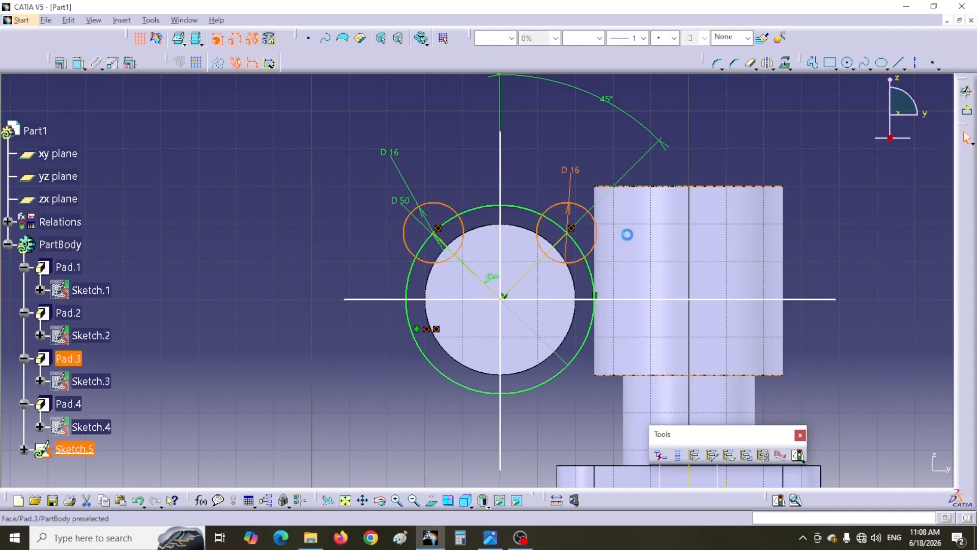
left_click(768, 63)
left_click(367, 300)
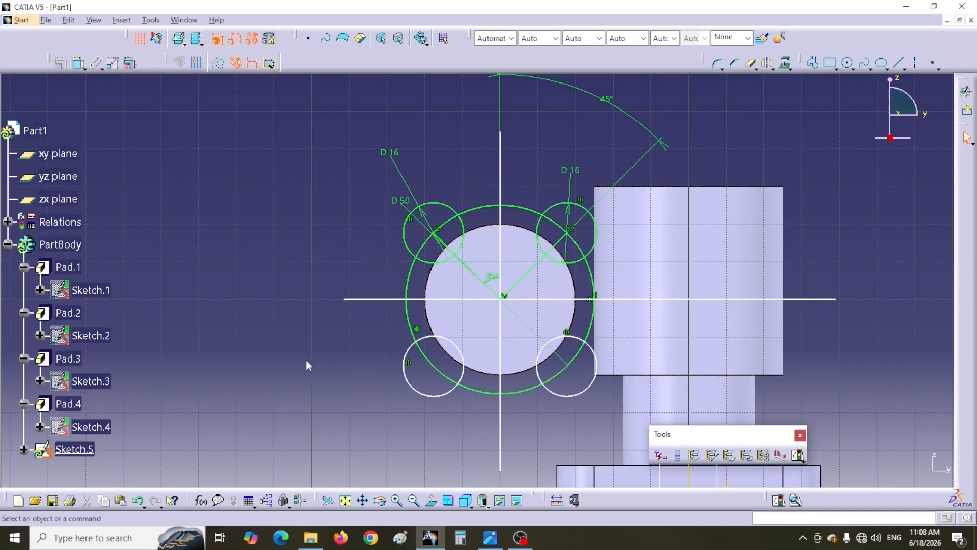
Convert the horizontal, vertical and both diagonal lines into construction elements.
left_click(366, 299)
left_click(472, 271, "ctrl")
left_click(500, 264, "ctrl")
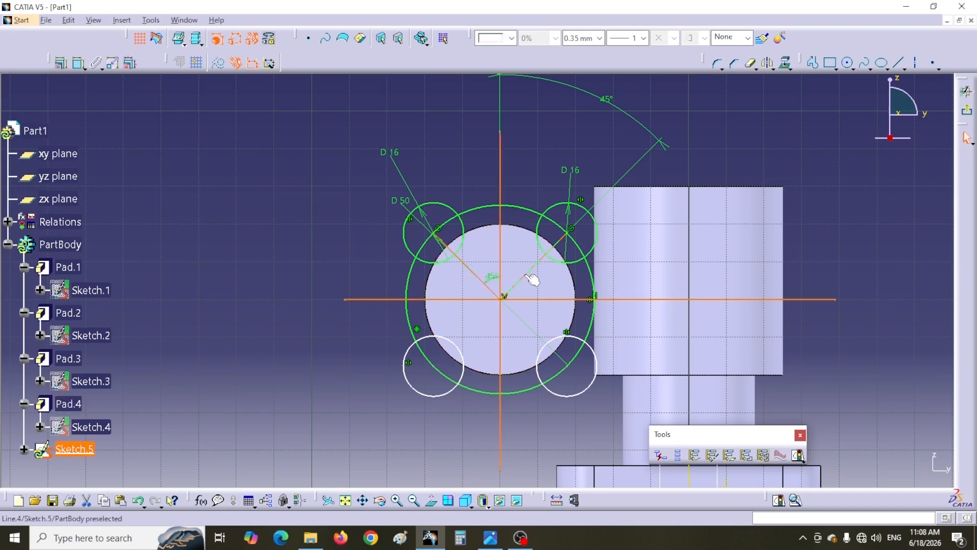
left_click(526, 272, "ctrl")
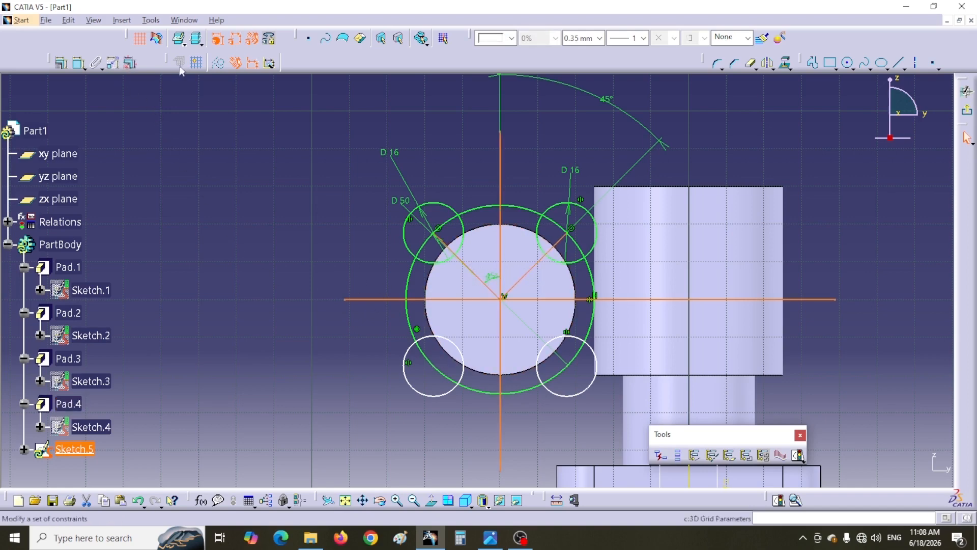
left_click(218, 62)
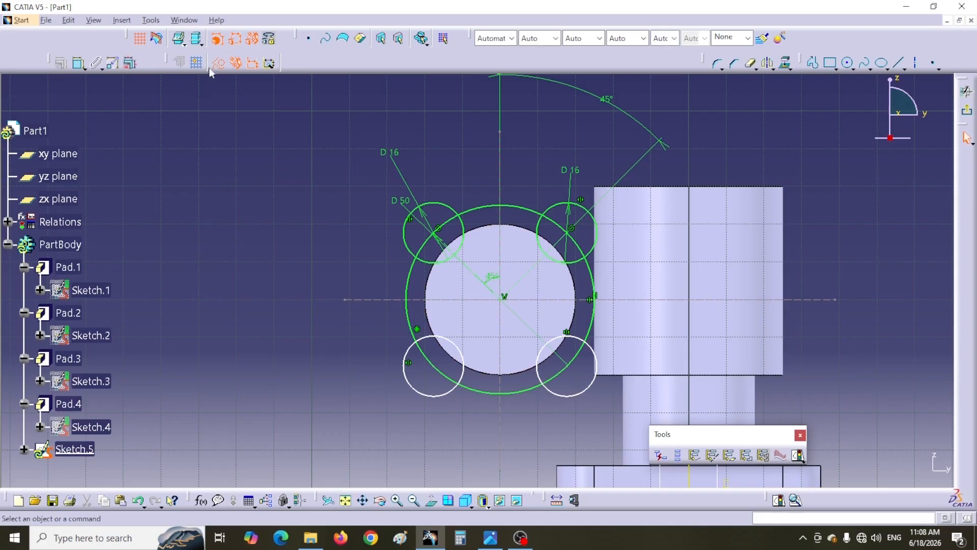
Define an output profile from the 50 mm circle in Wire (Automatic Propagation) mode, then exit the sketch.
left_click(746, 456)
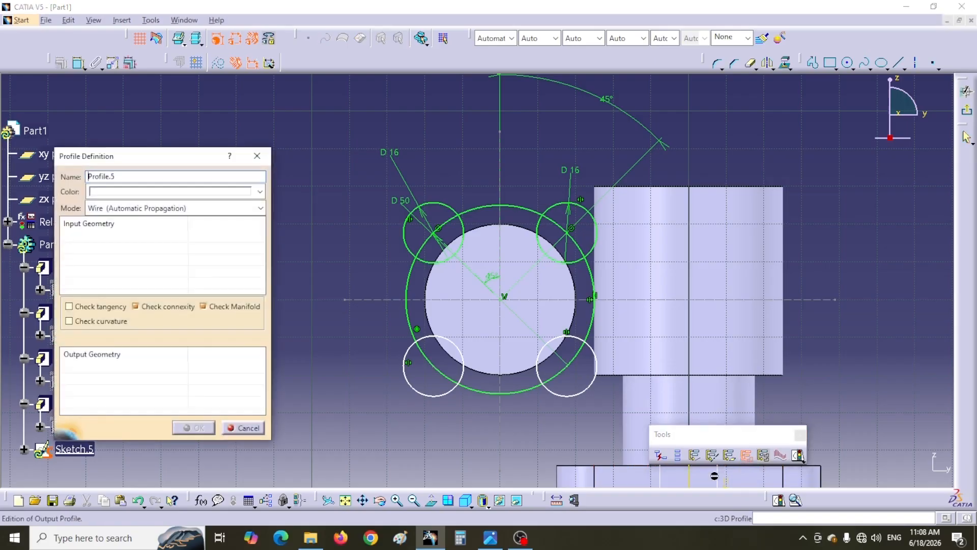
left_click(492, 395)
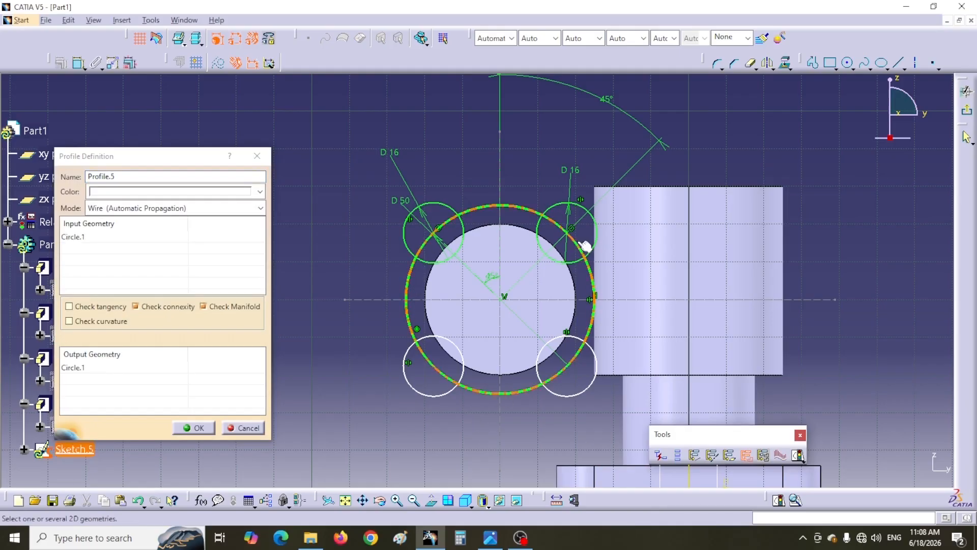
left_click(198, 428)
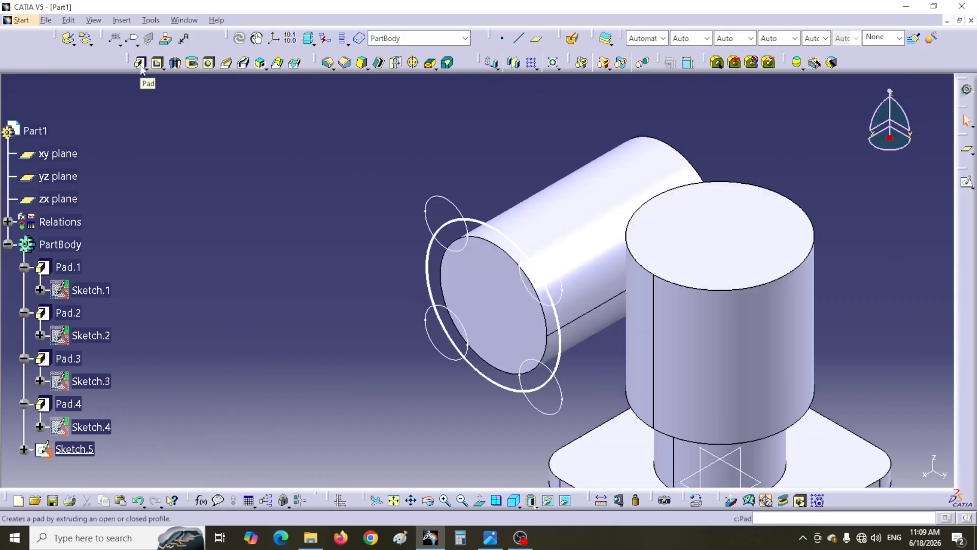
Pad the sketch's four 16 mm circles 18 mm in the reversed direction, back along the horizontal cylinder.
left_click(141, 66)
left_click_drag(712, 199, 265, 180)
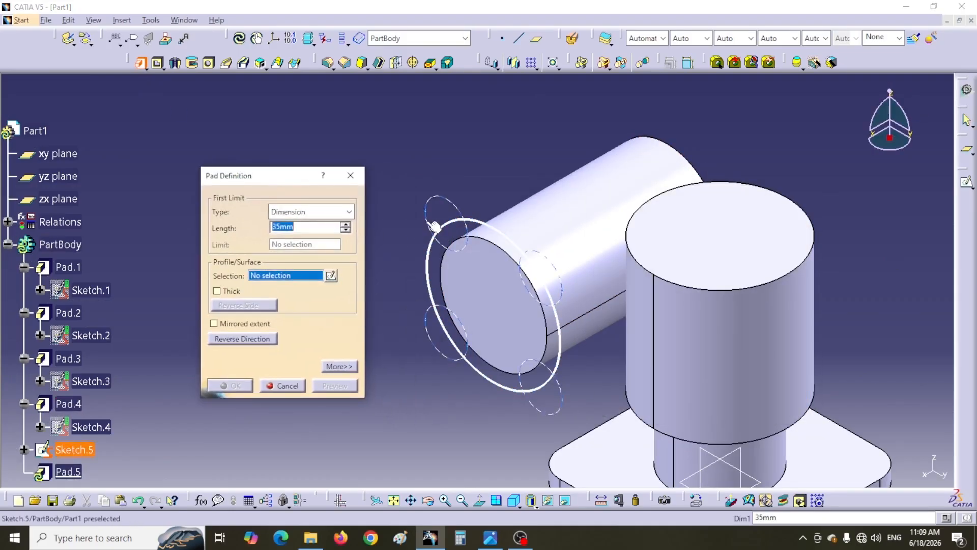
left_click(425, 201)
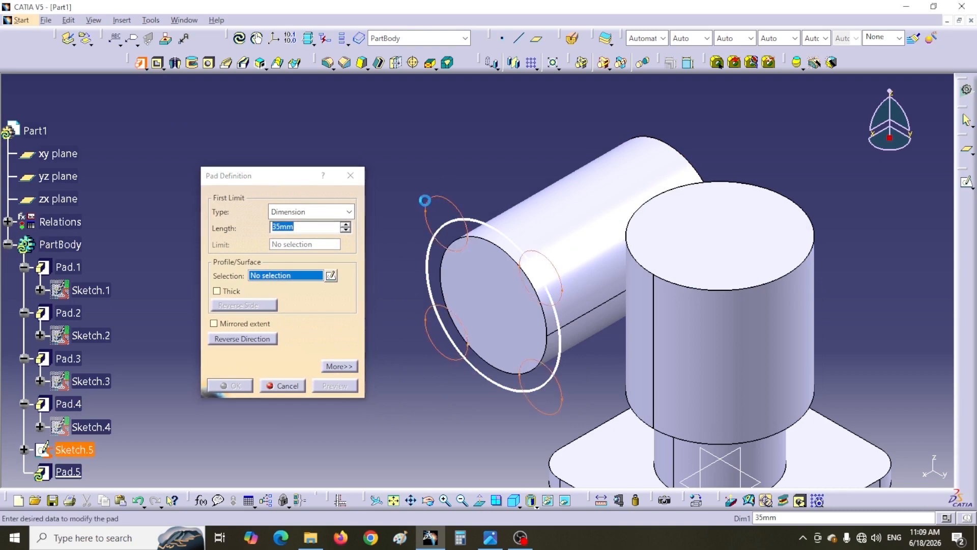
left_click_drag(310, 175, 209, 121)
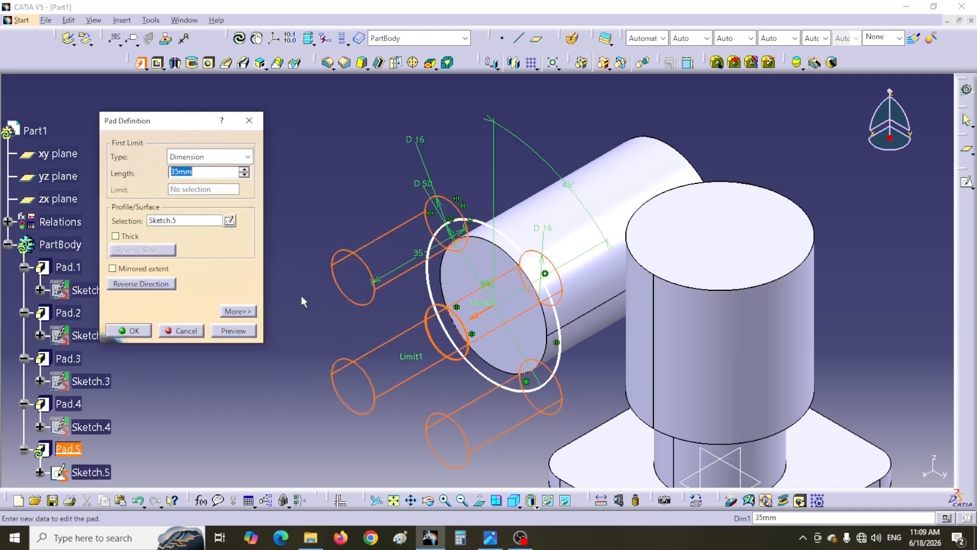
left_click(141, 284)
double_click(174, 173)
type("18")
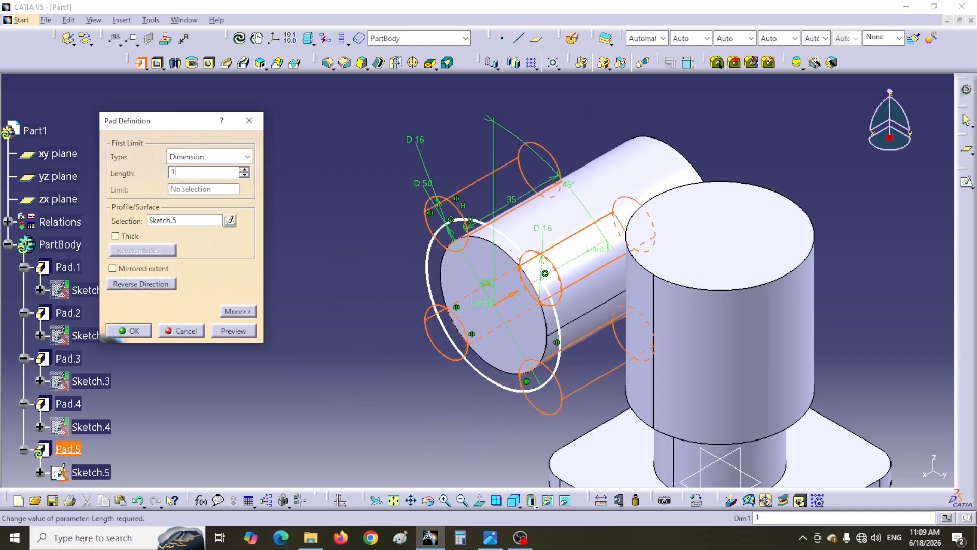
left_click(131, 331)
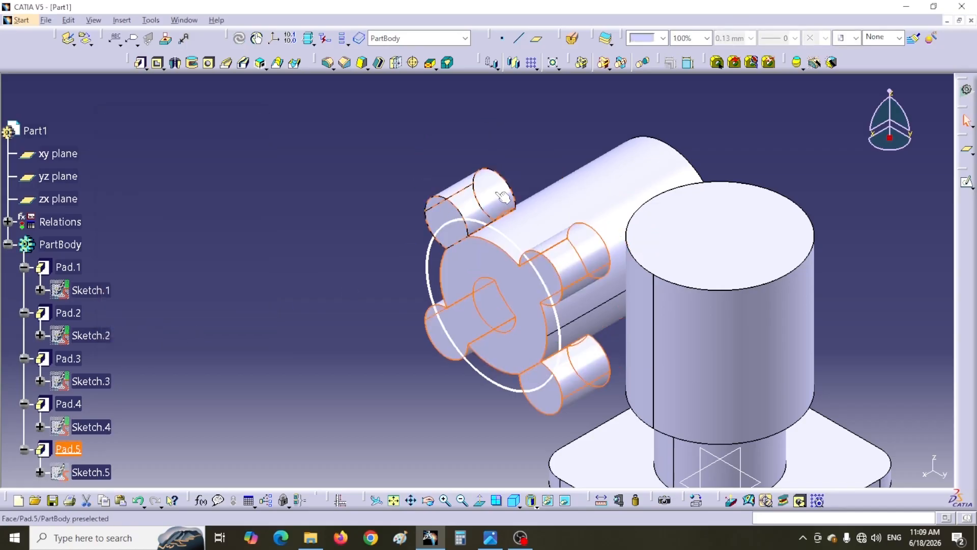
left_click(309, 250)
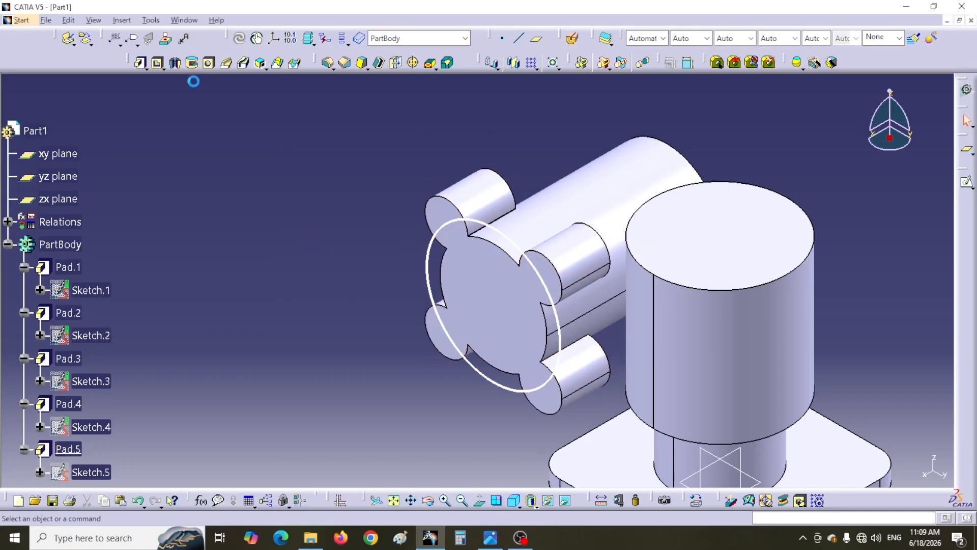
Pad the 50 mm circle profile 5 mm in the reversed direction, back along the horizontal cylinder.
left_click(141, 63)
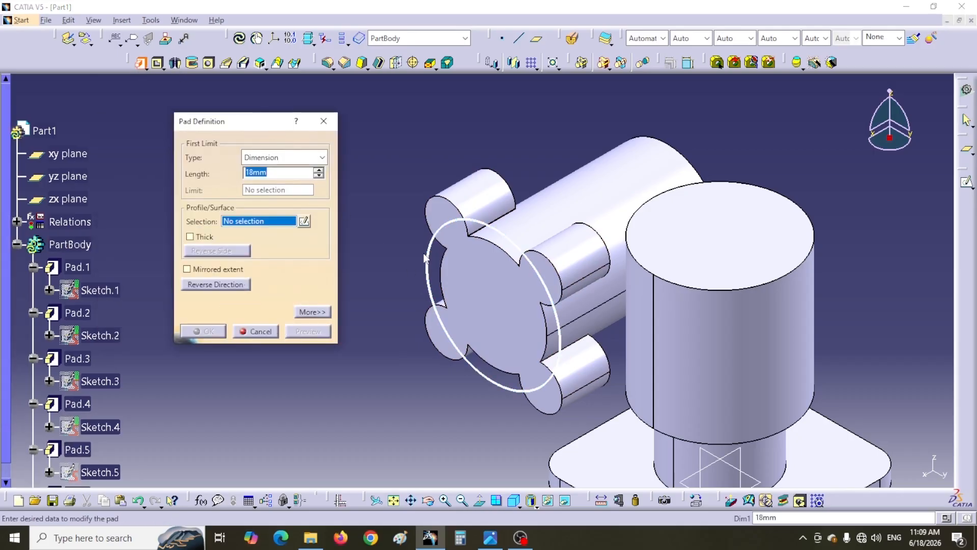
left_click(434, 260)
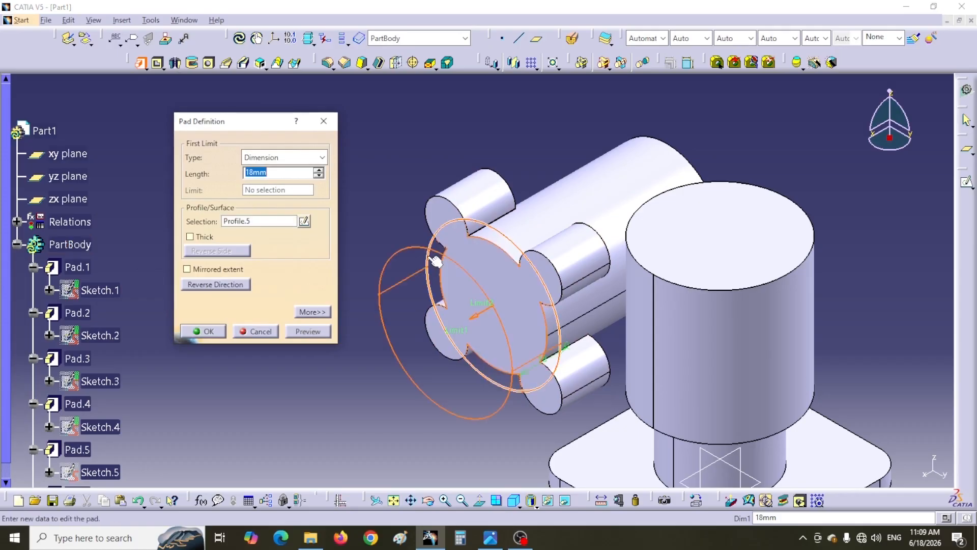
left_click(472, 322)
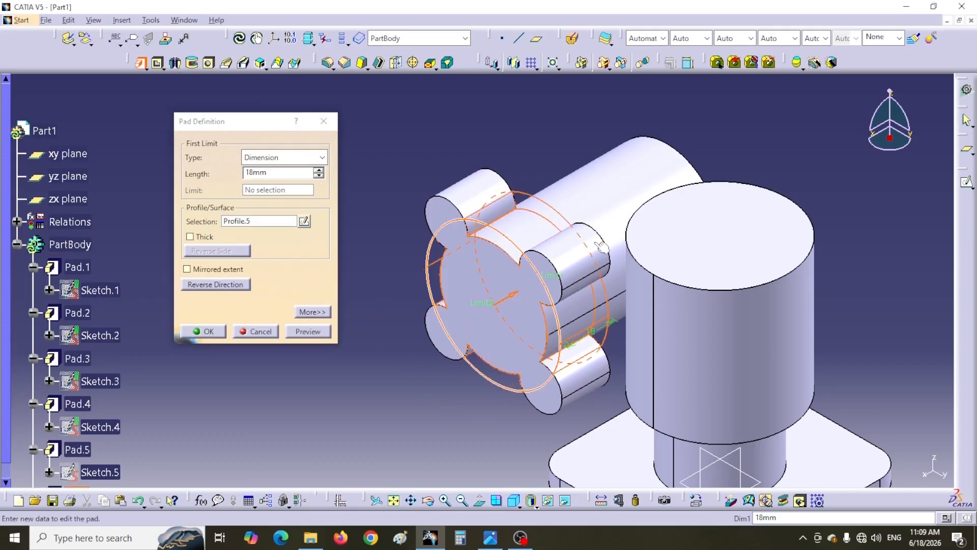
left_click_drag(278, 173, 239, 173)
type("5")
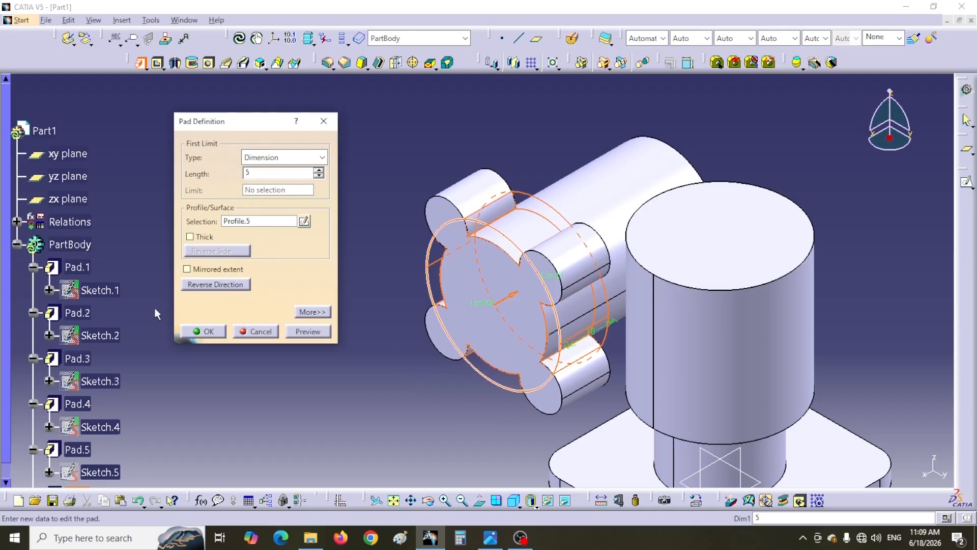
left_click(220, 336)
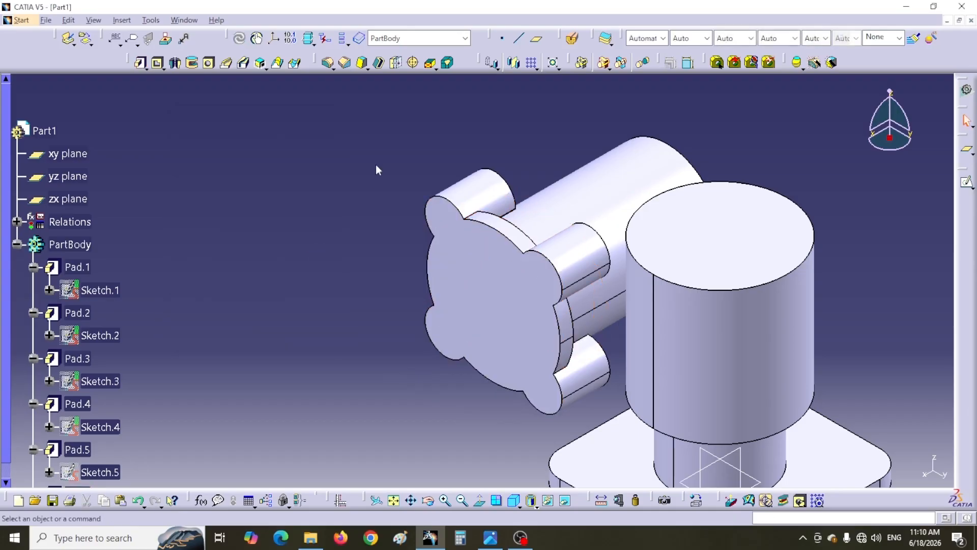
Round the rear edge of one flange lug with an 8 mm edge fillet, checking the radius against the reference drawing.
middle_click_drag(379, 192, 521, 410)
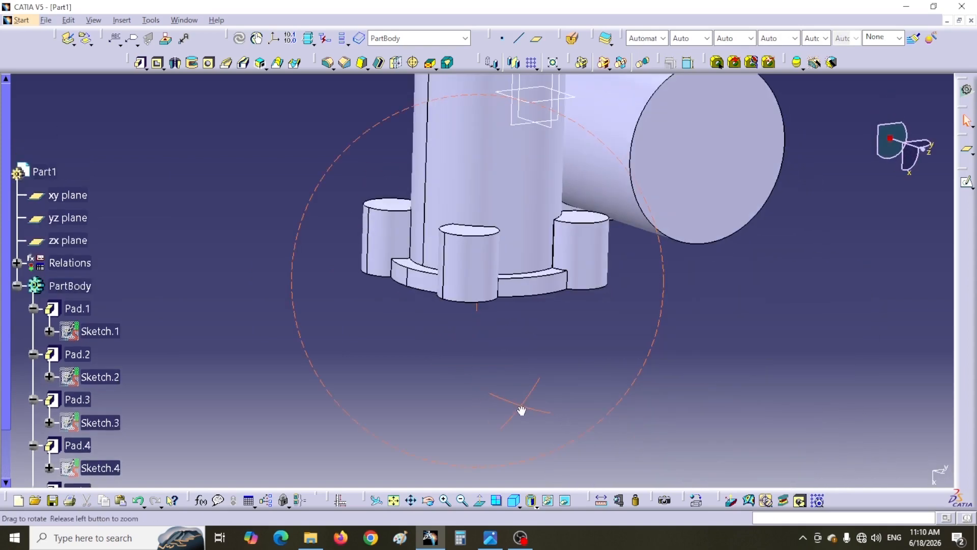
middle_click_drag(190, 371, 443, 290)
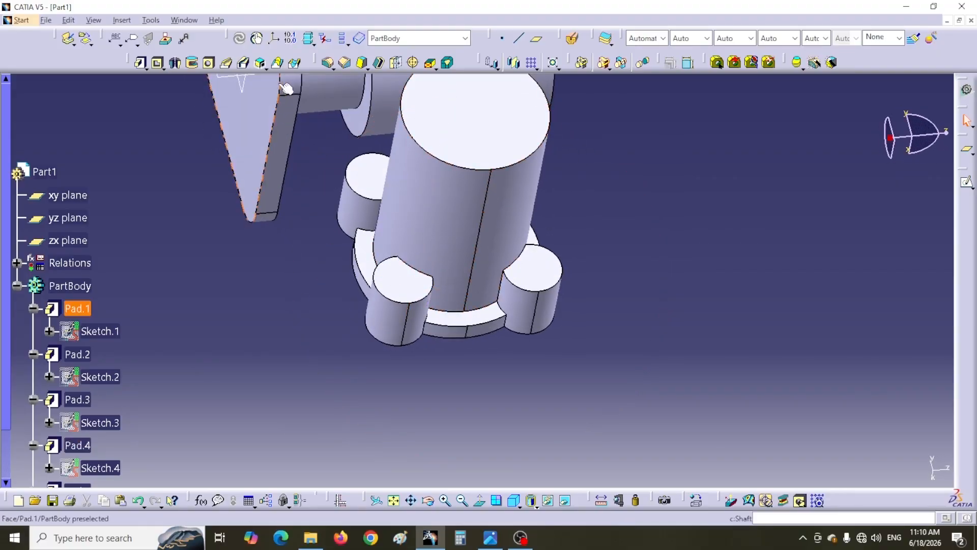
left_click(327, 64)
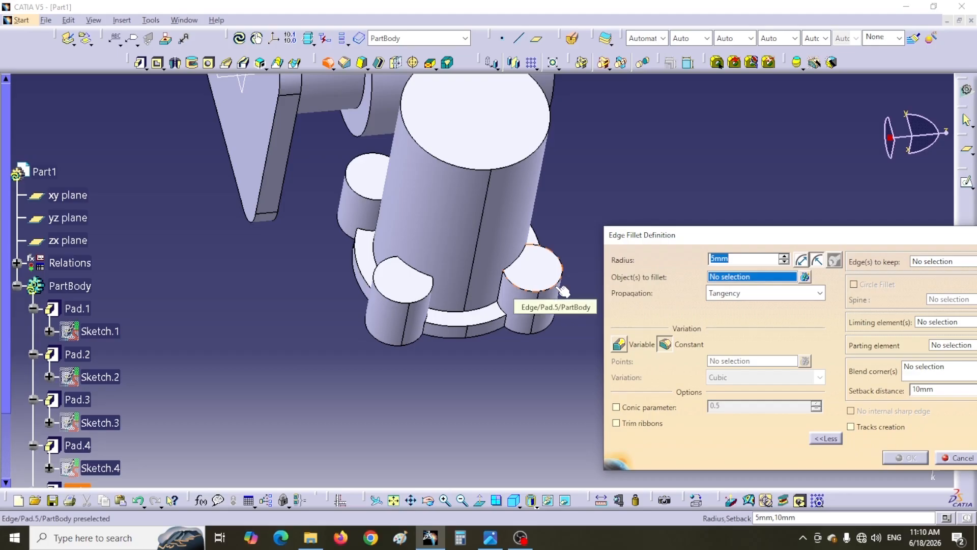
left_click(562, 289)
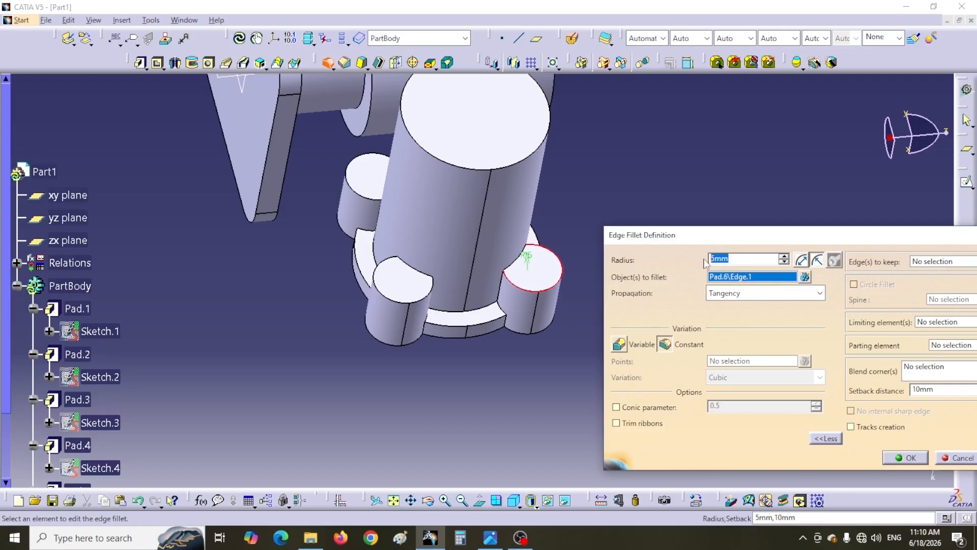
type("8")
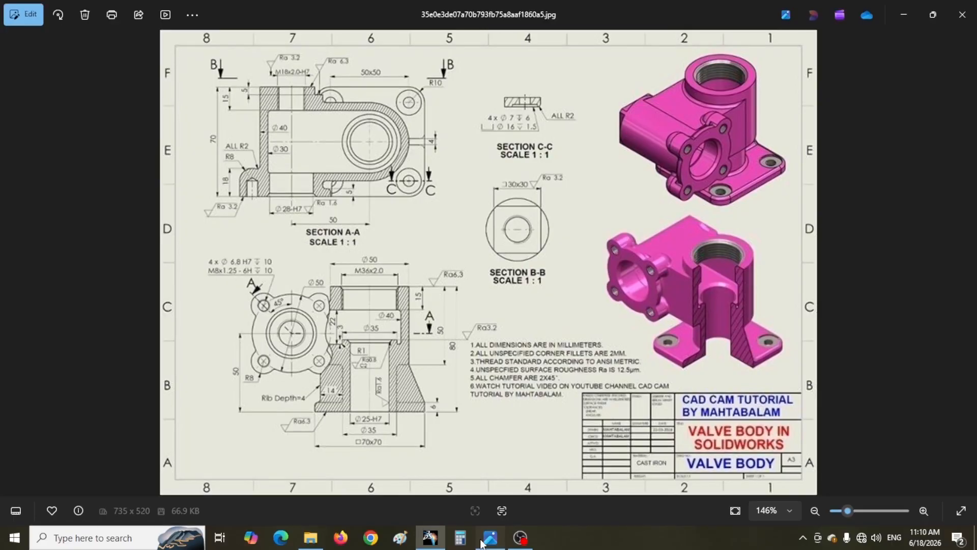
left_click(490, 537)
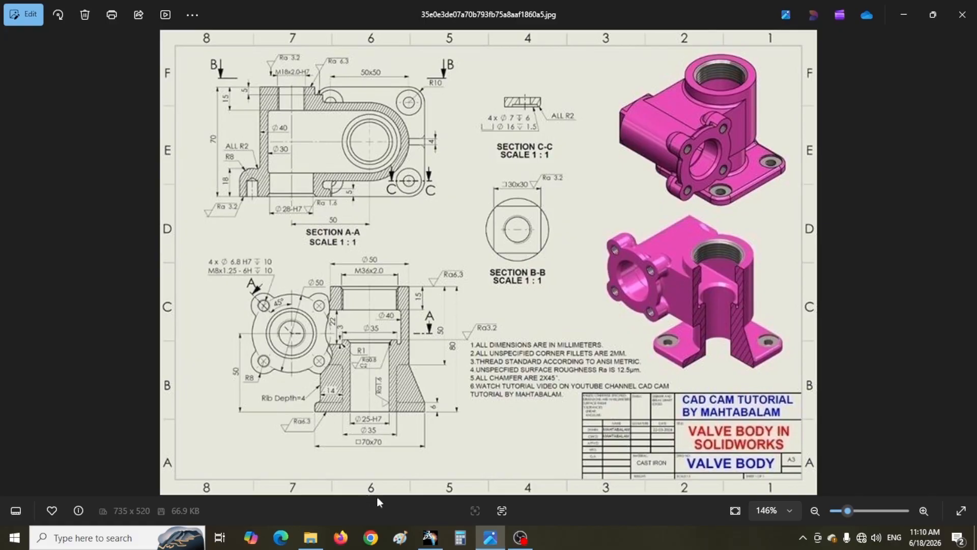
left_click(430, 537)
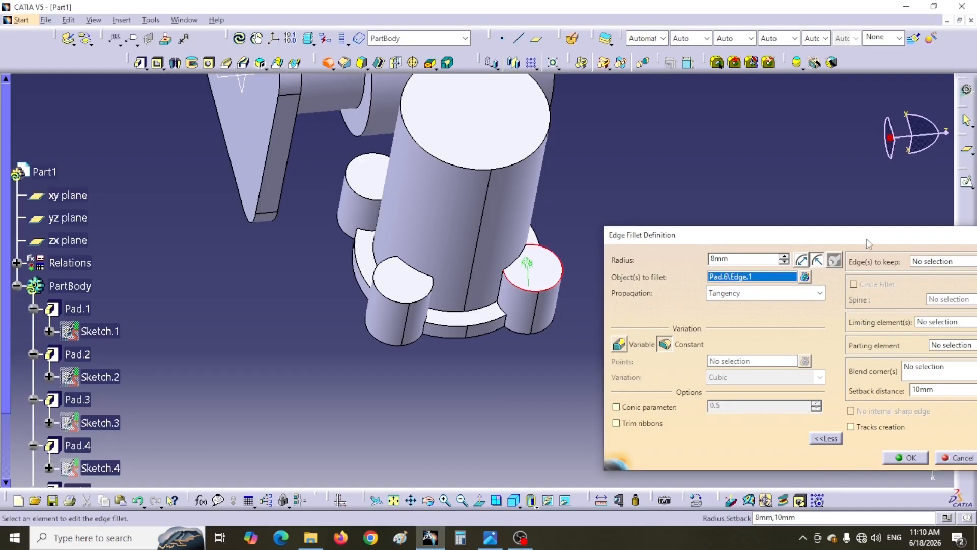
left_click_drag(867, 241, 806, 213)
left_click(841, 430)
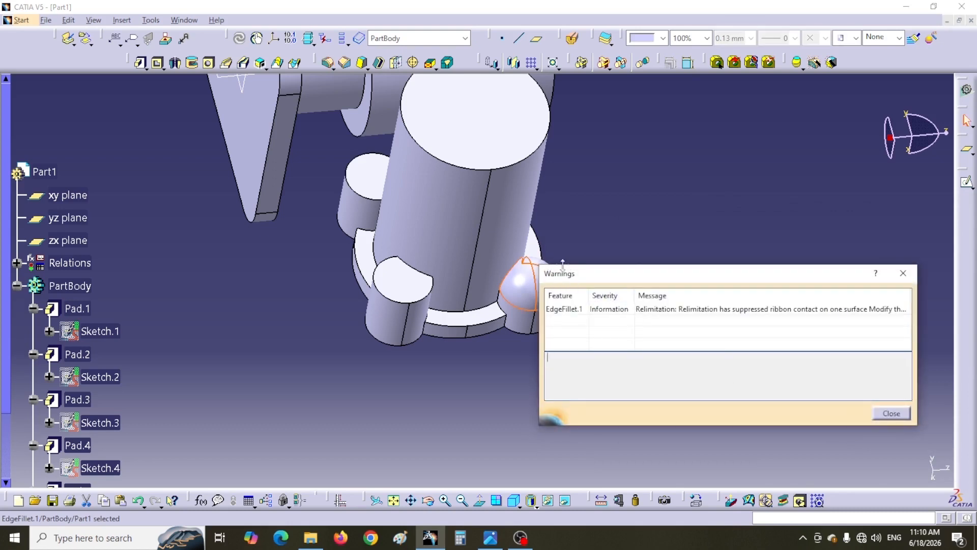
left_click(876, 415)
Apply an 8 mm edge fillet to the rear edges of the other three flange lugs.
middle_click_drag(645, 274, 545, 179)
left_click(540, 177)
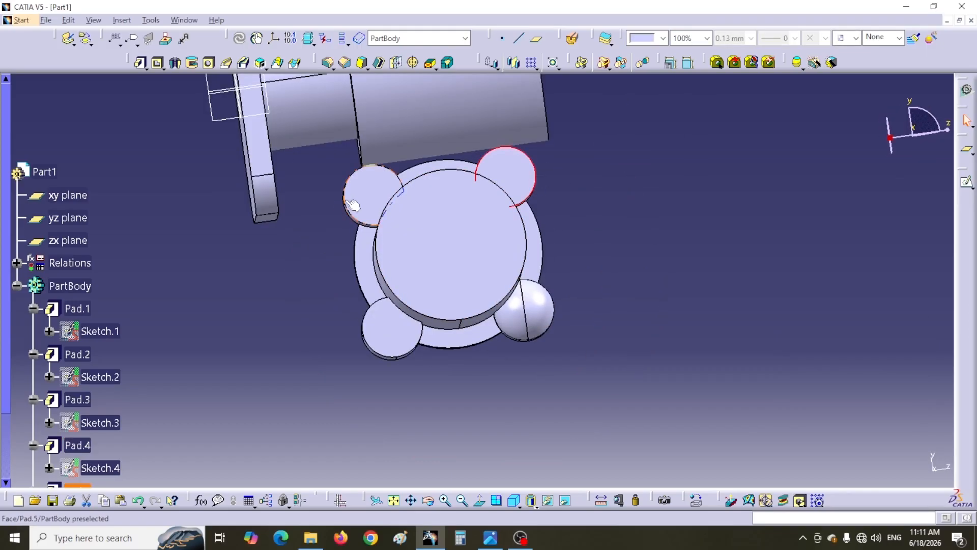
left_click(397, 172, "ctrl")
left_click(394, 356, "ctrl")
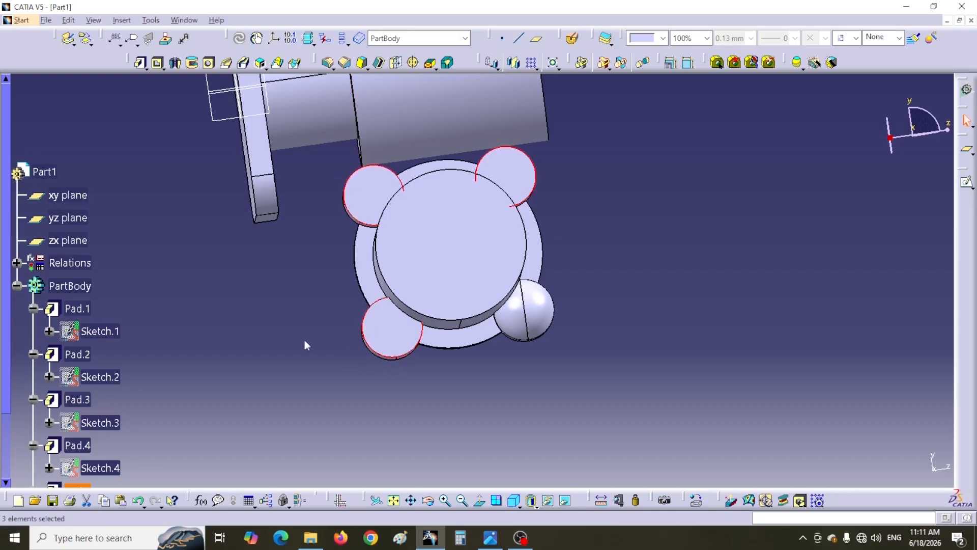
left_click(327, 63)
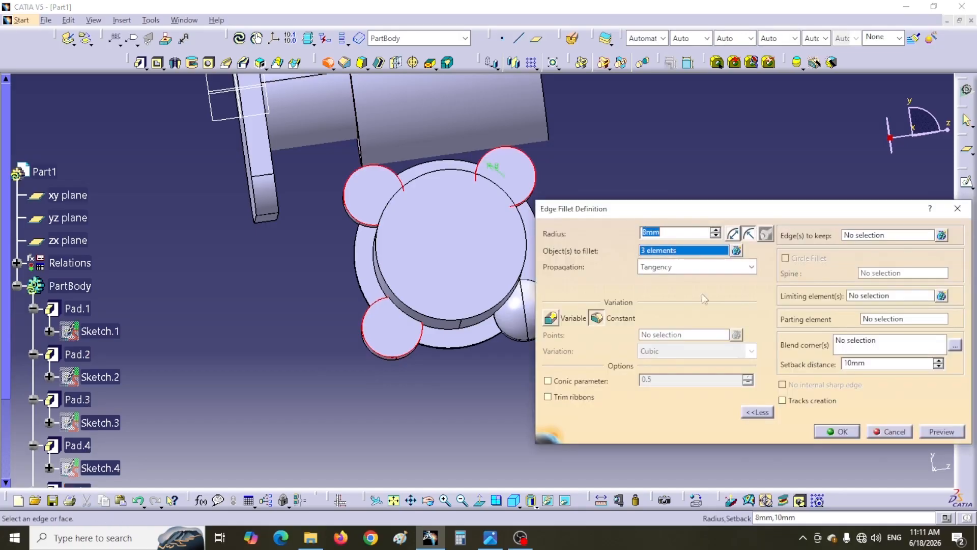
left_click(837, 431)
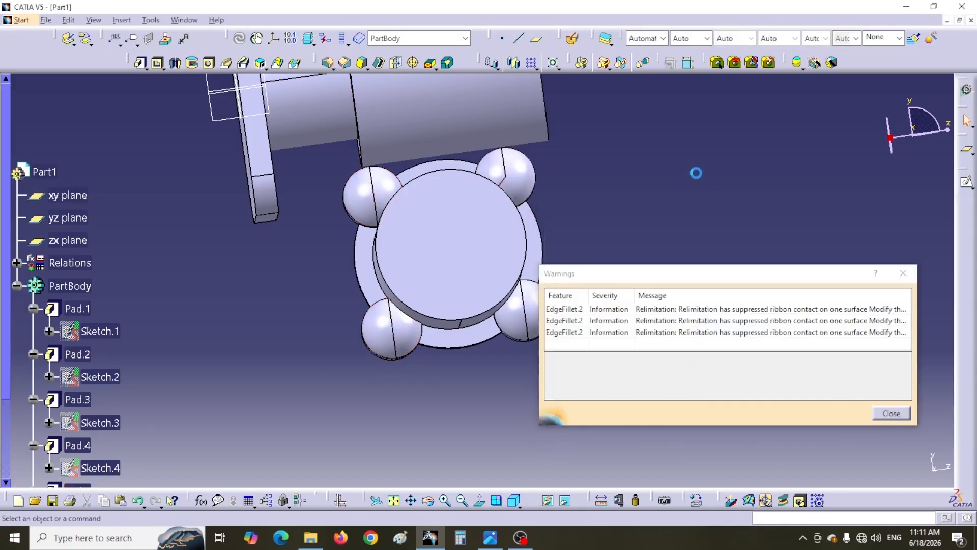
left_click(891, 412)
Create a reference plane offset 70 mm from the xy plane.
mouse_move(730, 199)
middle_mouse_down()
mouse_move(606, 207)
mouse_move(473, 273)
mouse_move(373, 194)
middle_mouse_up()
key("alt+Tab")
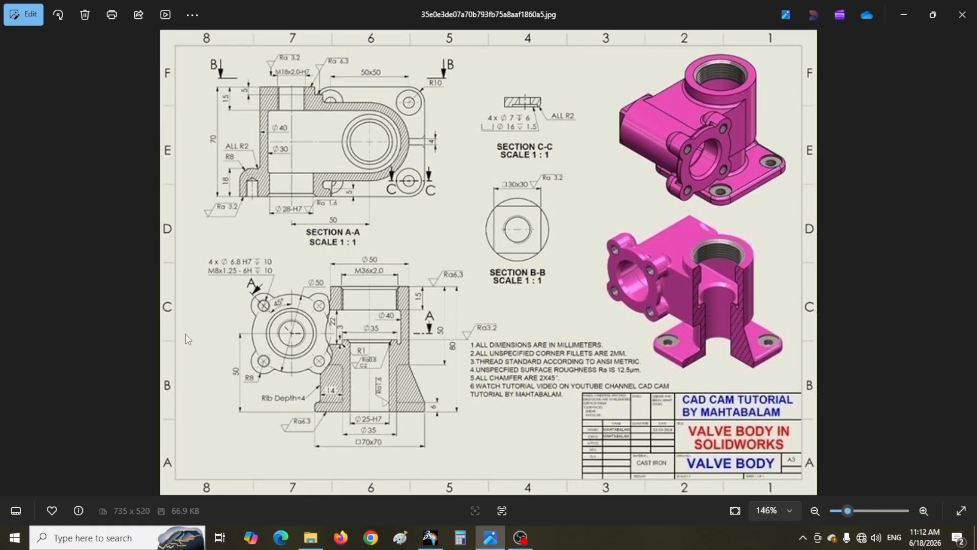
left_click(431, 540)
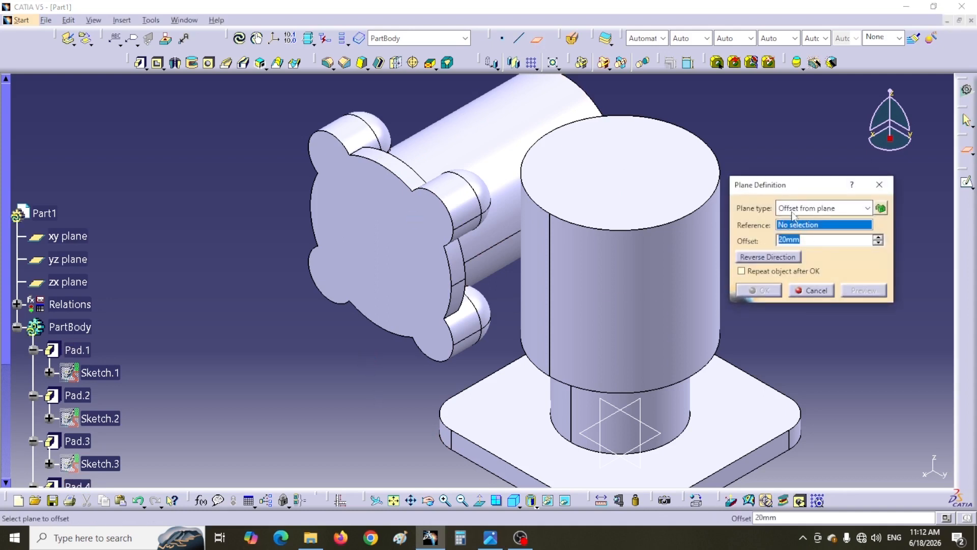
left_click(660, 440)
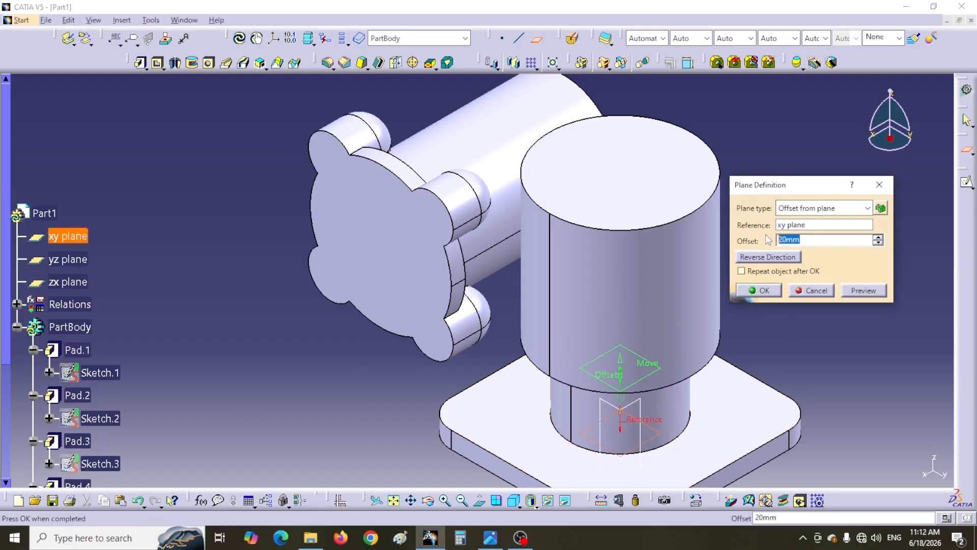
type("70")
left_click(763, 291)
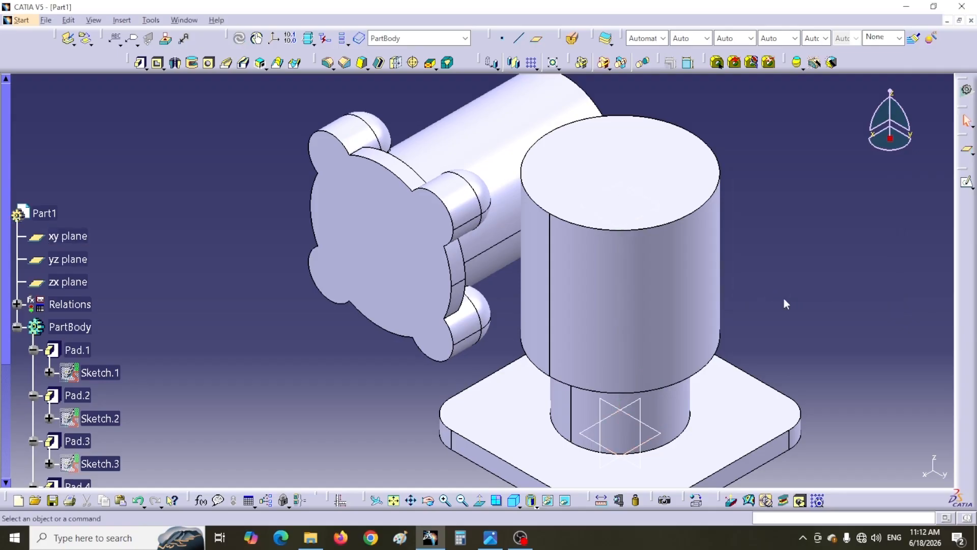
Start a sketch on the 70 mm offset plane and project the vertical cylinder's circular top edge into it.
left_click(633, 199)
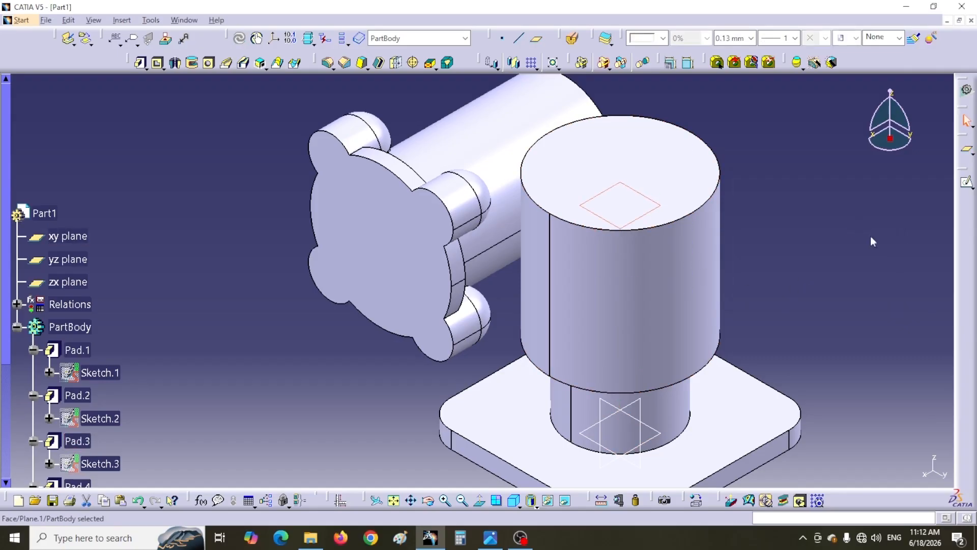
left_click(965, 184)
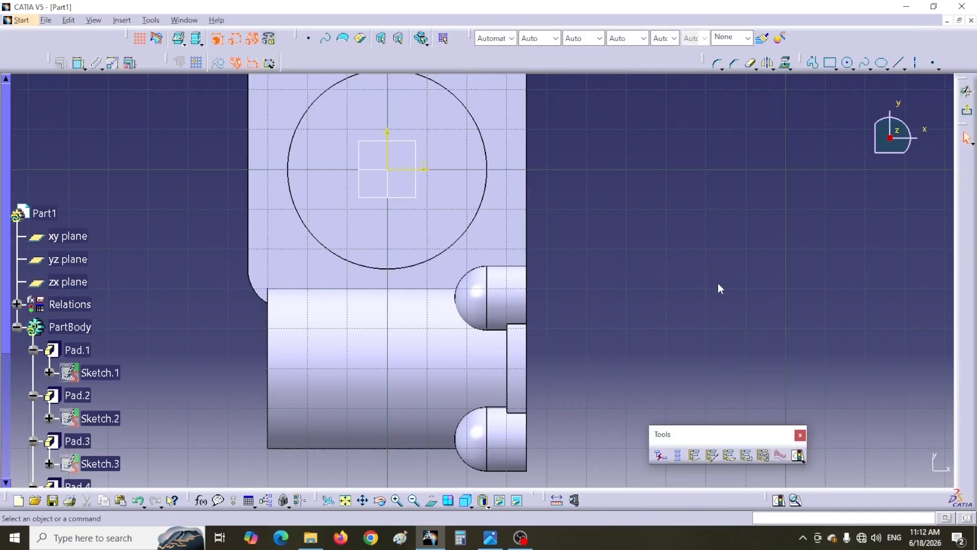
mouse_move(718, 288)
middle_mouse_down()
mouse_move(733, 282)
mouse_move(757, 305)
mouse_move(727, 306)
mouse_move(747, 322)
mouse_move(766, 303)
mouse_move(748, 312)
mouse_move(630, 293)
mouse_move(613, 299)
mouse_move(645, 305)
mouse_move(638, 293)
mouse_move(646, 307)
middle_mouse_up()
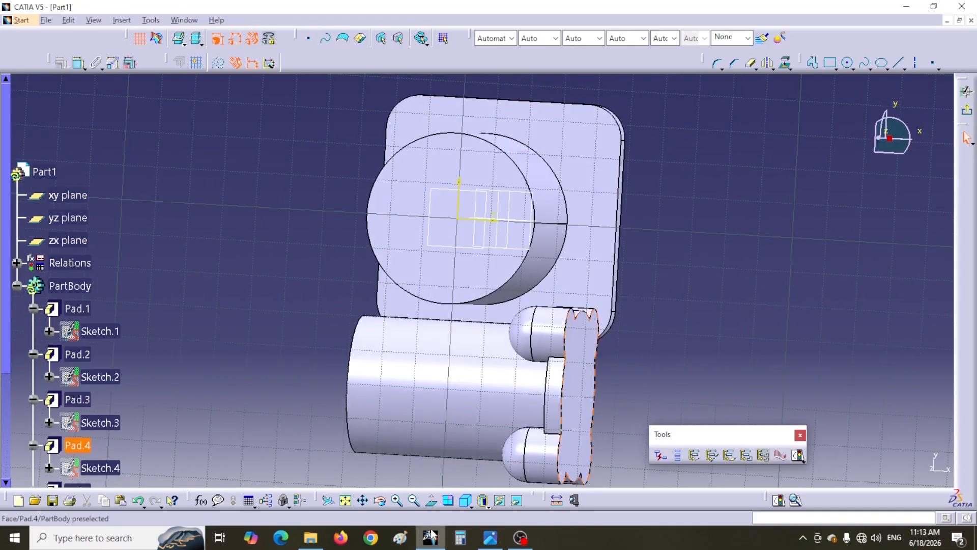
left_click(432, 501)
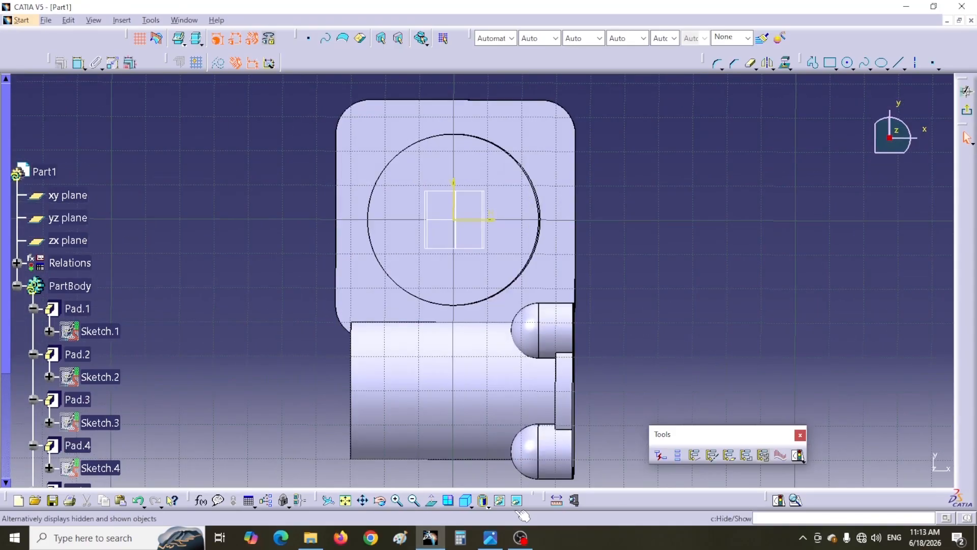
left_click(431, 503)
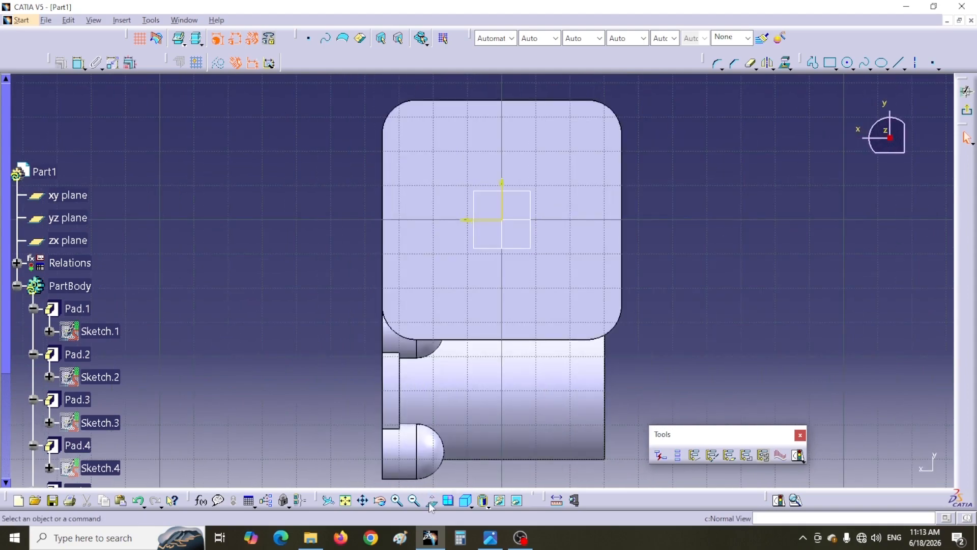
left_click(431, 502)
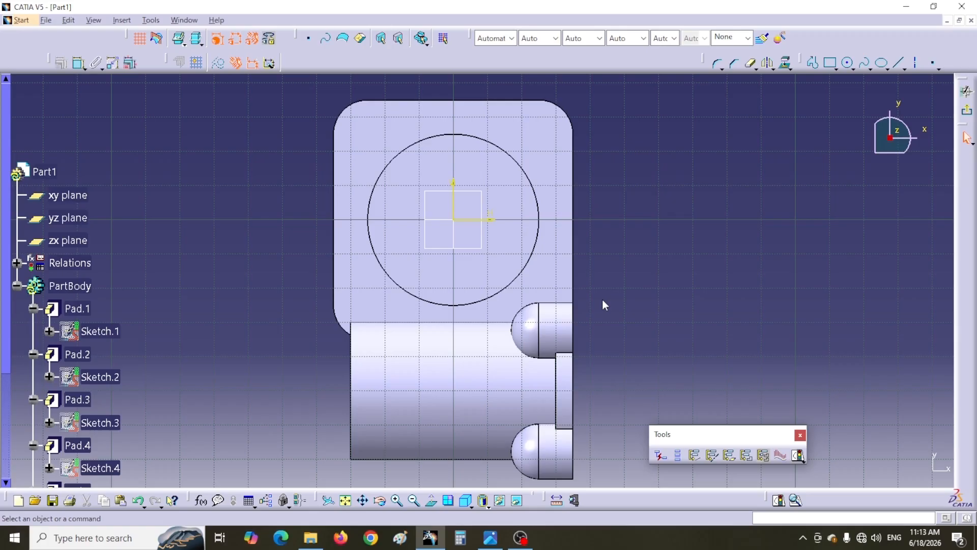
left_click(497, 301)
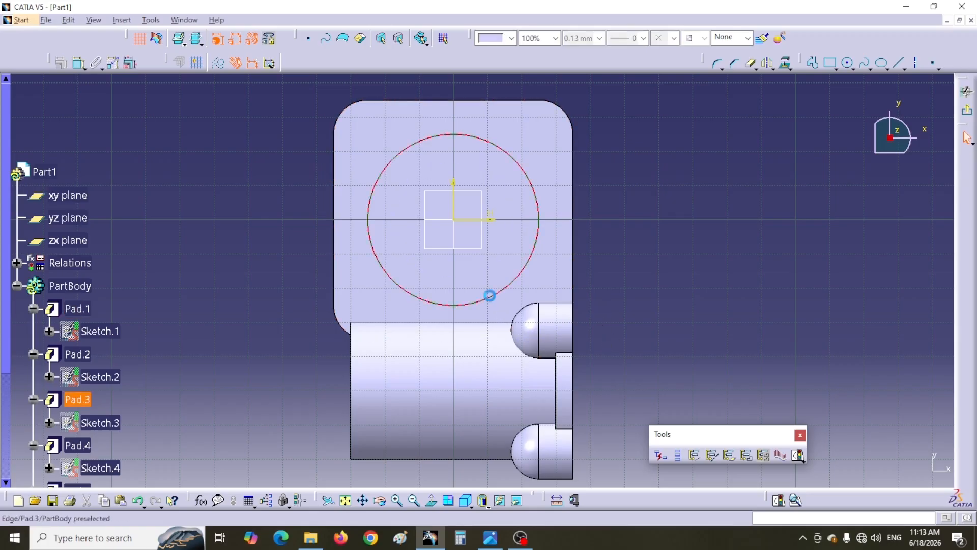
left_click(786, 67)
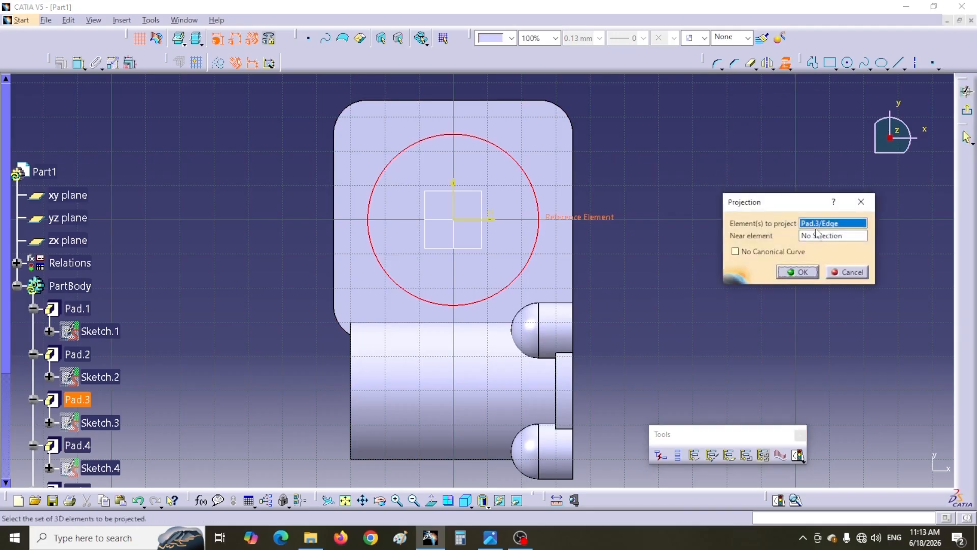
left_click(797, 273)
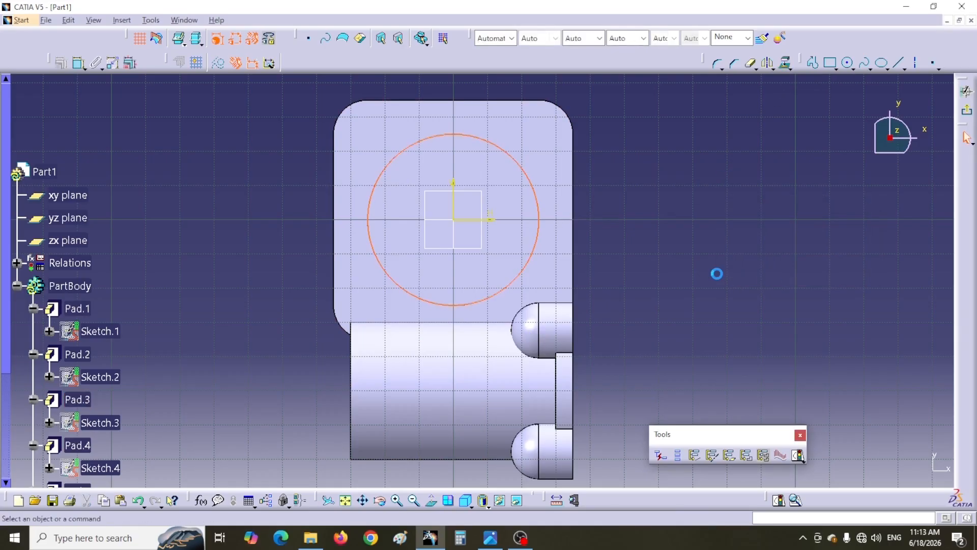
Draw a vertical line just beyond the base plate's edge on the flange side.
left_click(899, 62)
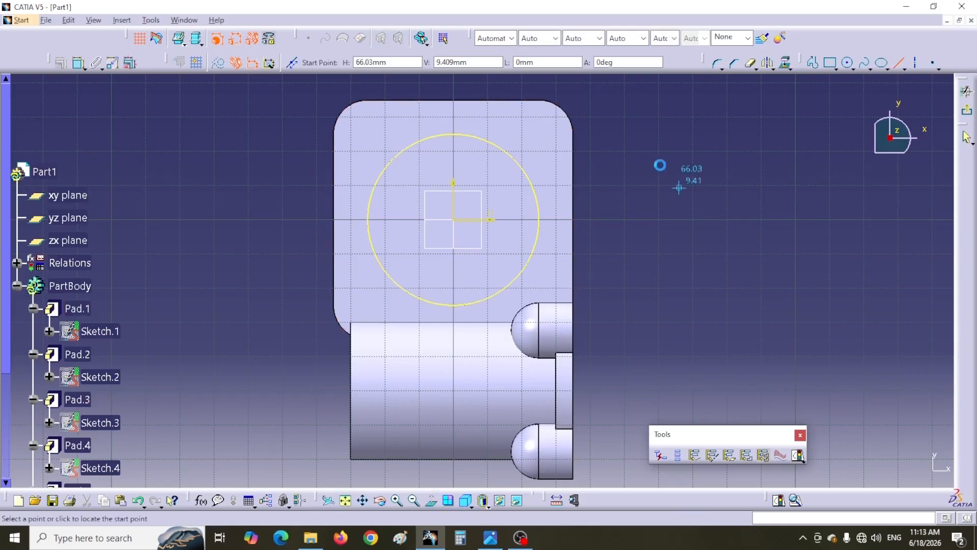
left_click(616, 126)
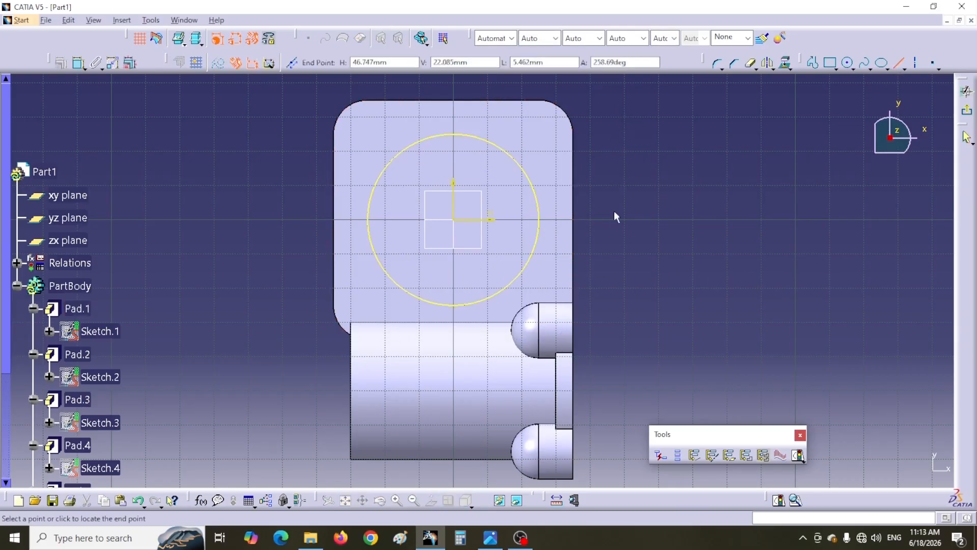
left_click(617, 435)
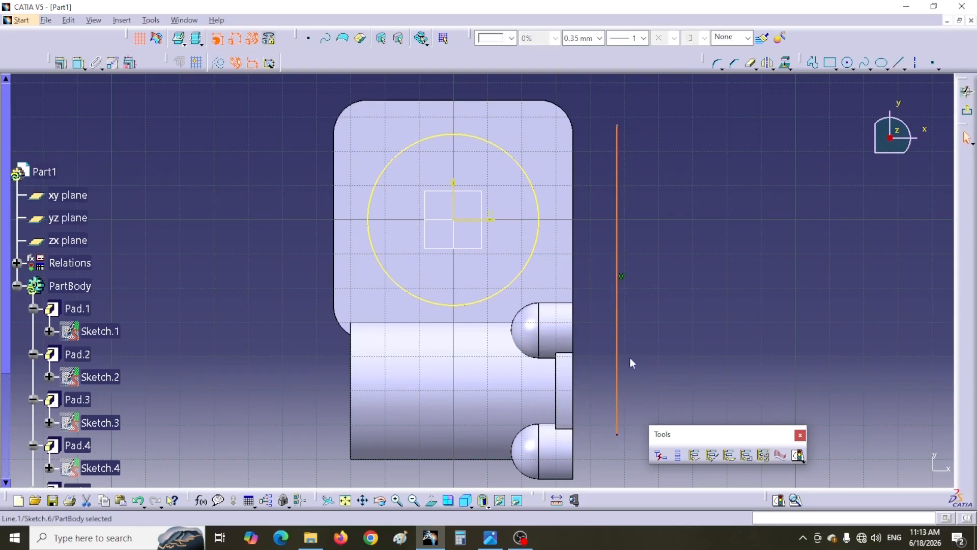
left_click(698, 240)
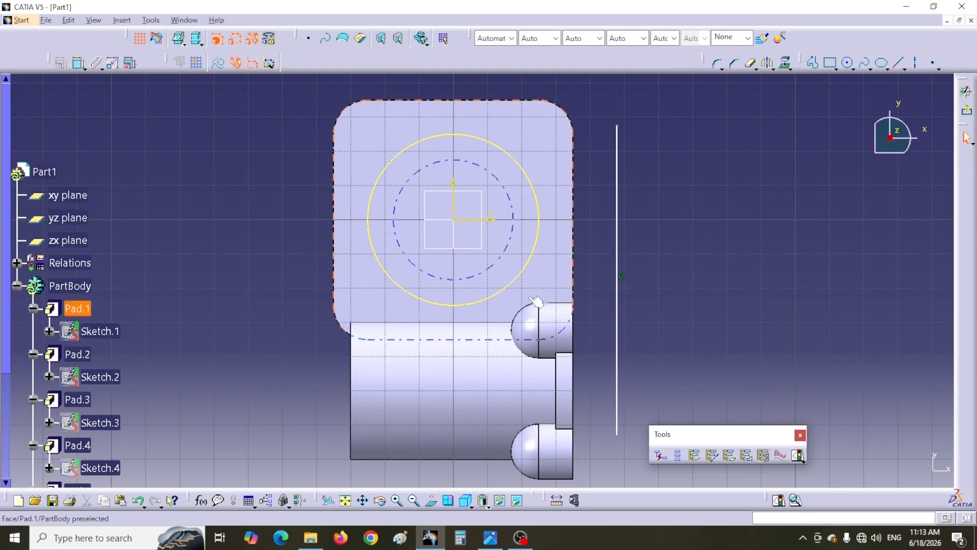
Constrain the vertical line tangent to the projected circle on the flange side and trim off its portion above the tangency point.
left_click(78, 63)
left_click(539, 228)
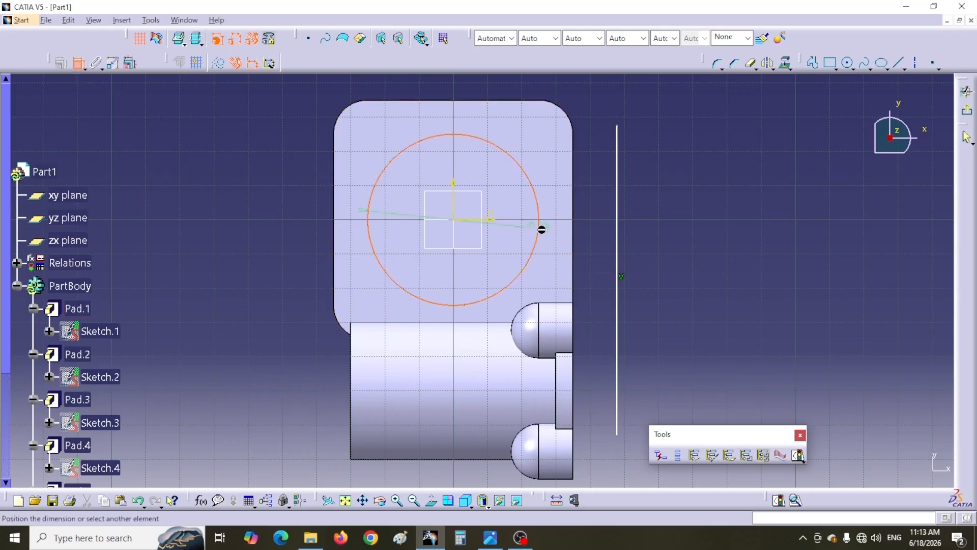
left_click(622, 241)
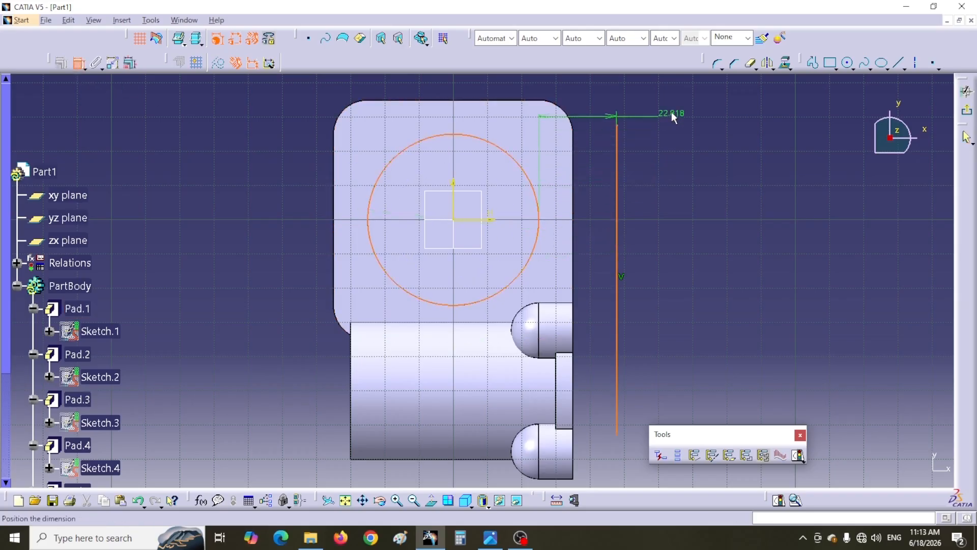
right_click(671, 112)
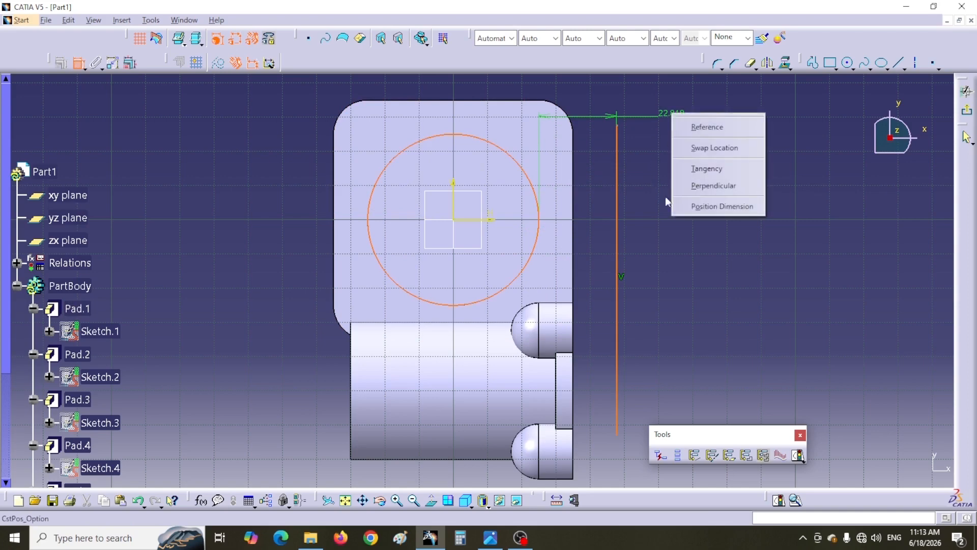
left_click(705, 170)
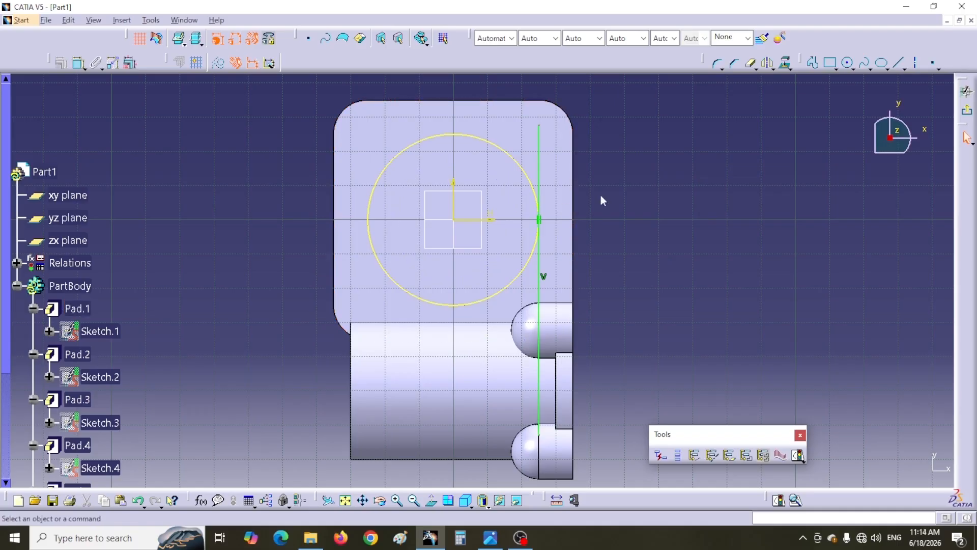
left_click(750, 63)
left_click(539, 158)
Check the reference drawing and dimension the trimmed tangent line's length to 50 mm.
left_click(490, 537)
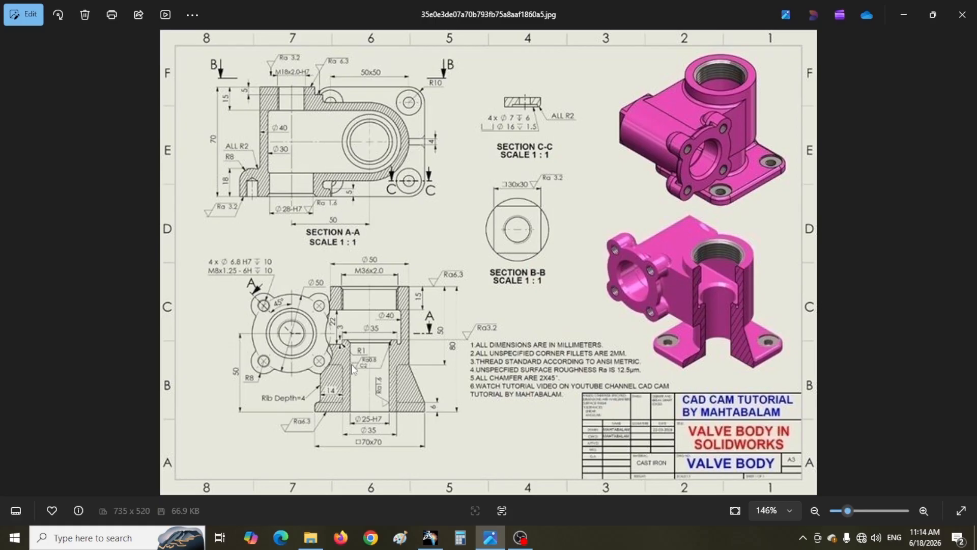
left_click(430, 537)
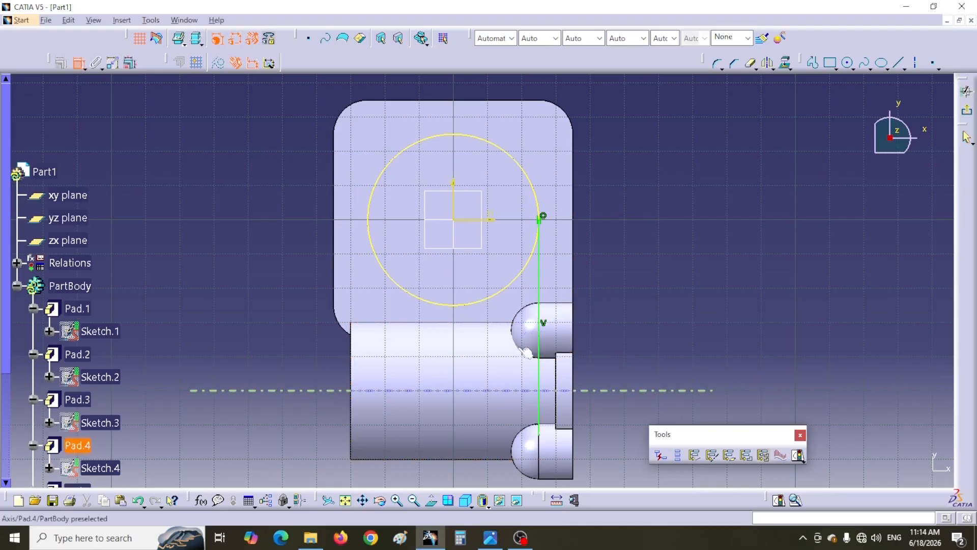
left_click(540, 367)
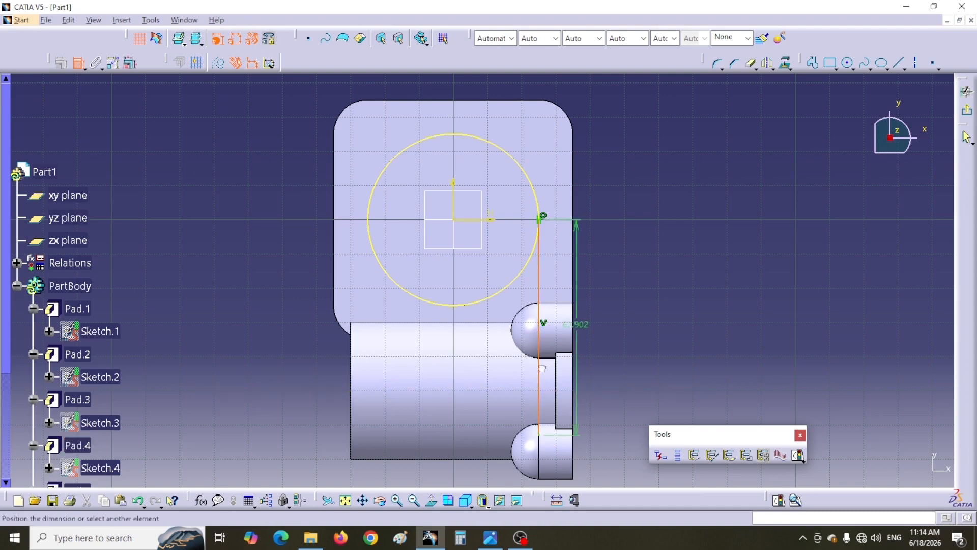
left_click(652, 311)
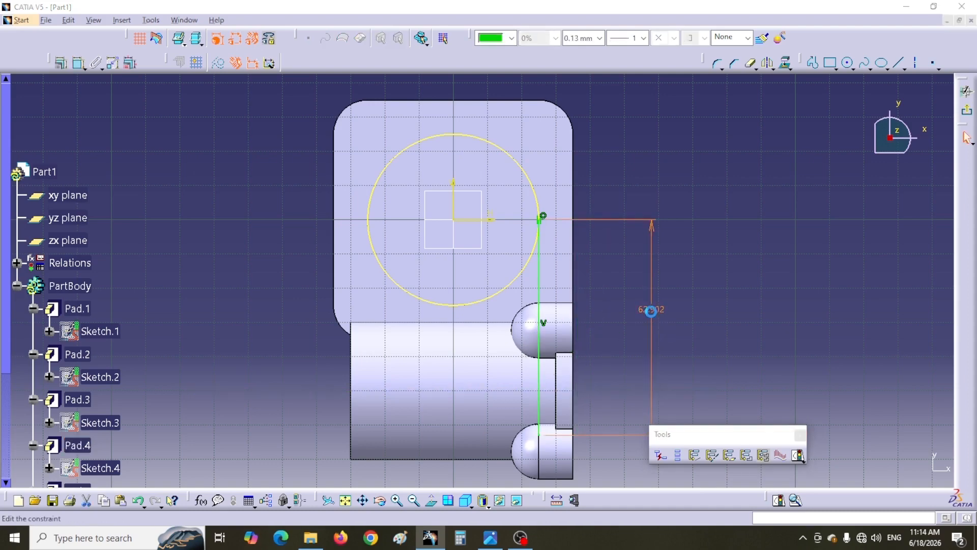
double_click(652, 310)
type("50")
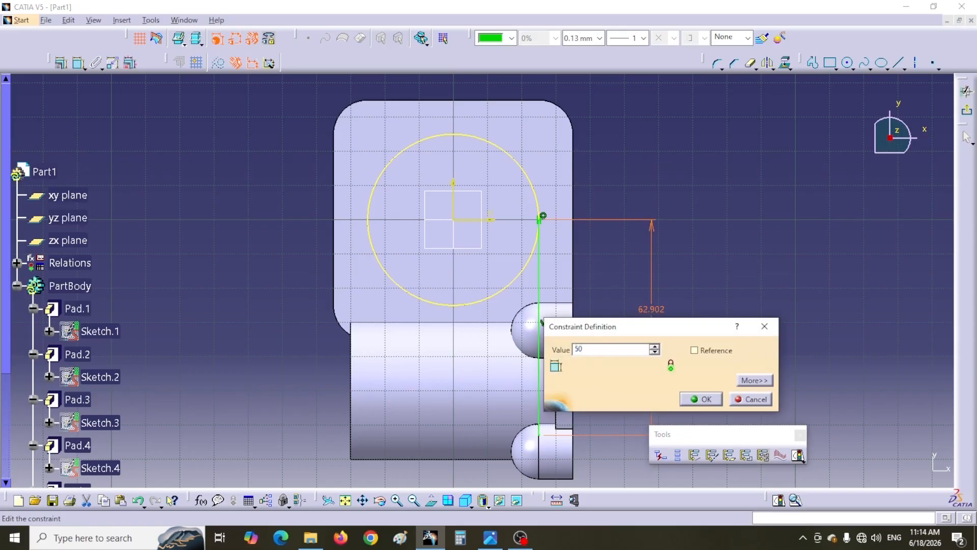
key("Return")
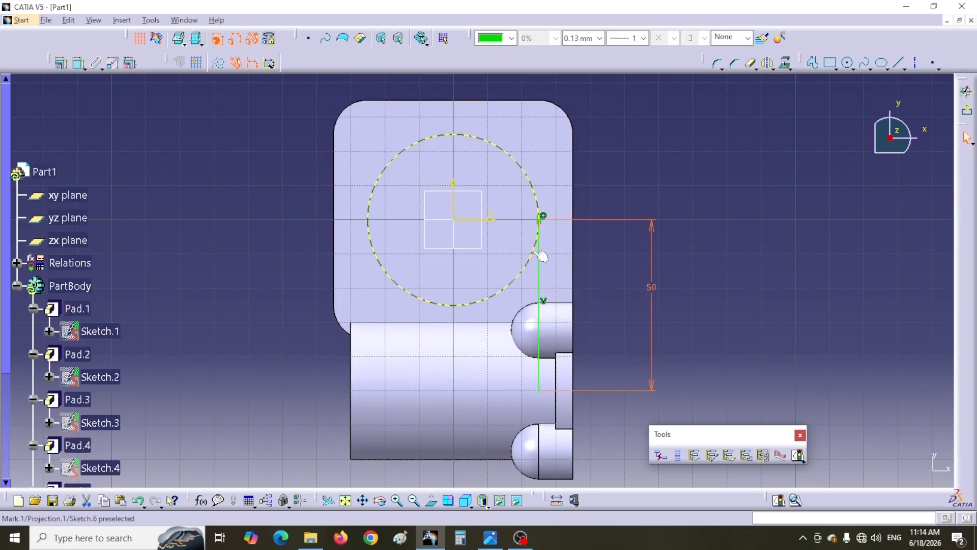
Mirror the 50 mm line about the sketch's vertical axis and join the two lower ends with a horizontal line.
left_click(767, 62)
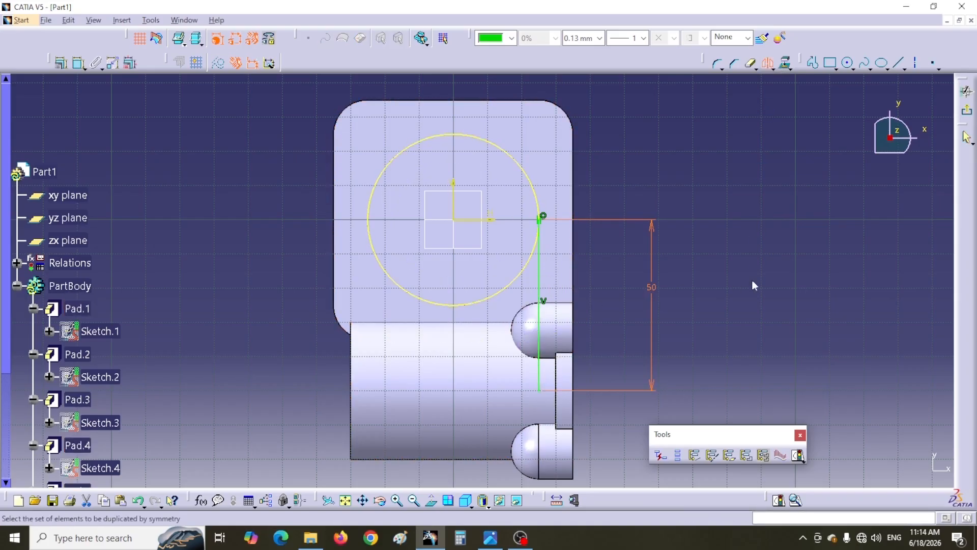
left_click(539, 280)
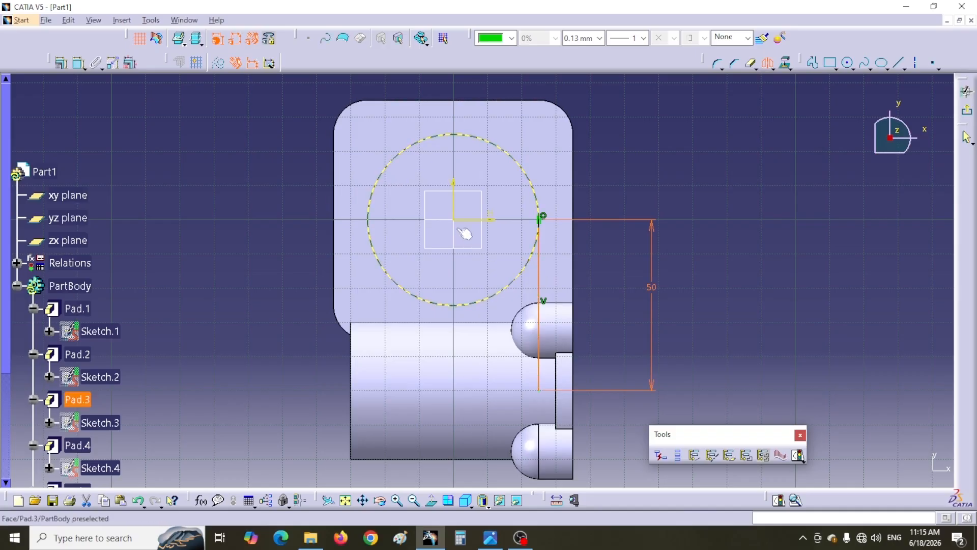
left_click(453, 209)
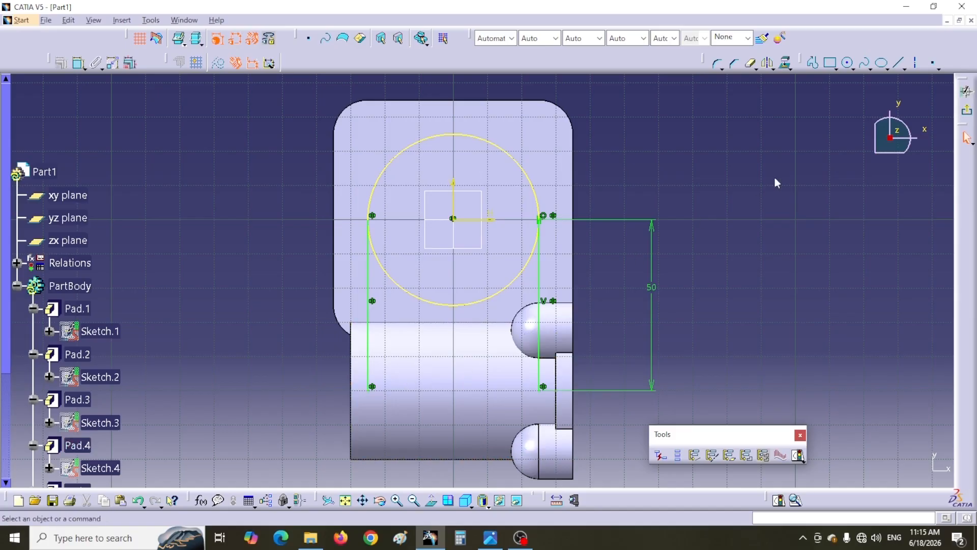
left_click(898, 63)
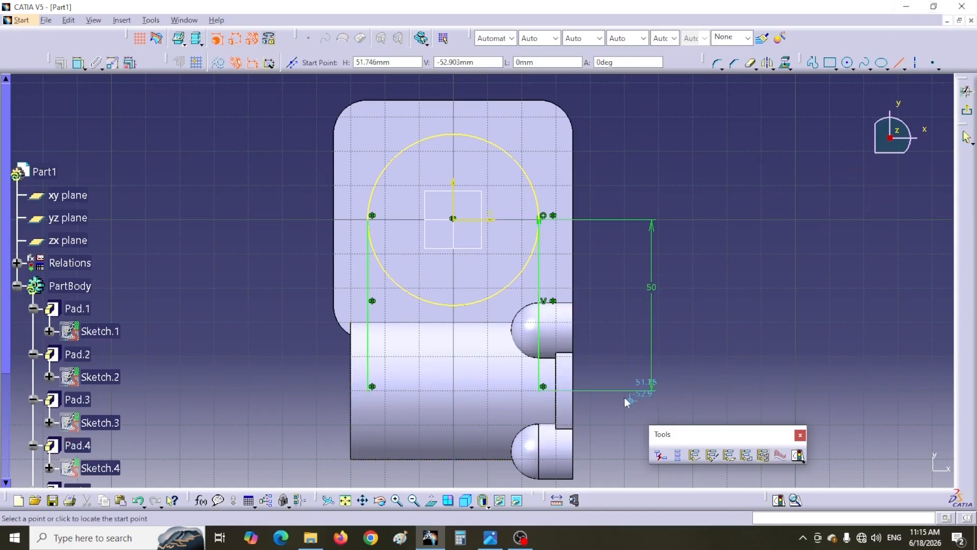
left_click(540, 390)
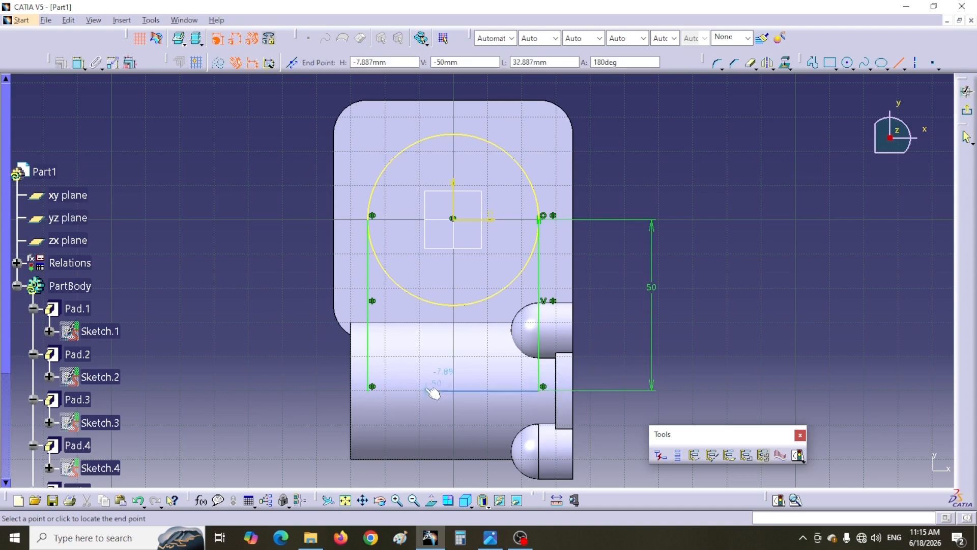
left_click(374, 391)
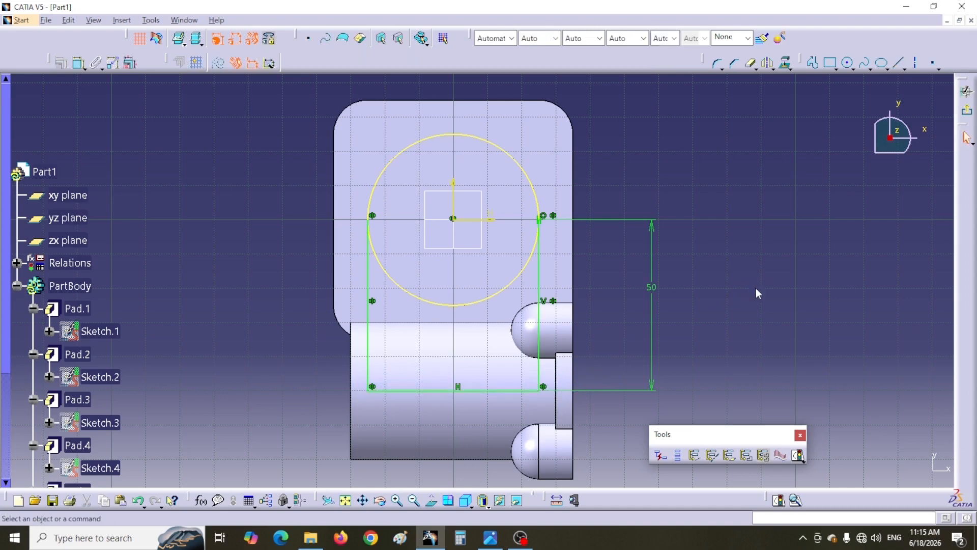
Trim away the circle's lower arc between the two tangent lines and exit the sketch.
left_click(750, 63)
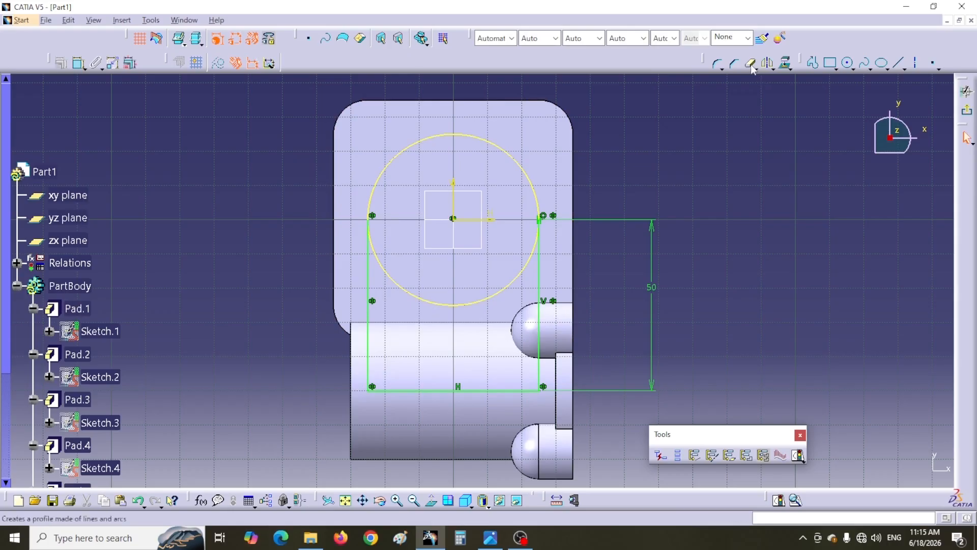
left_click(505, 297)
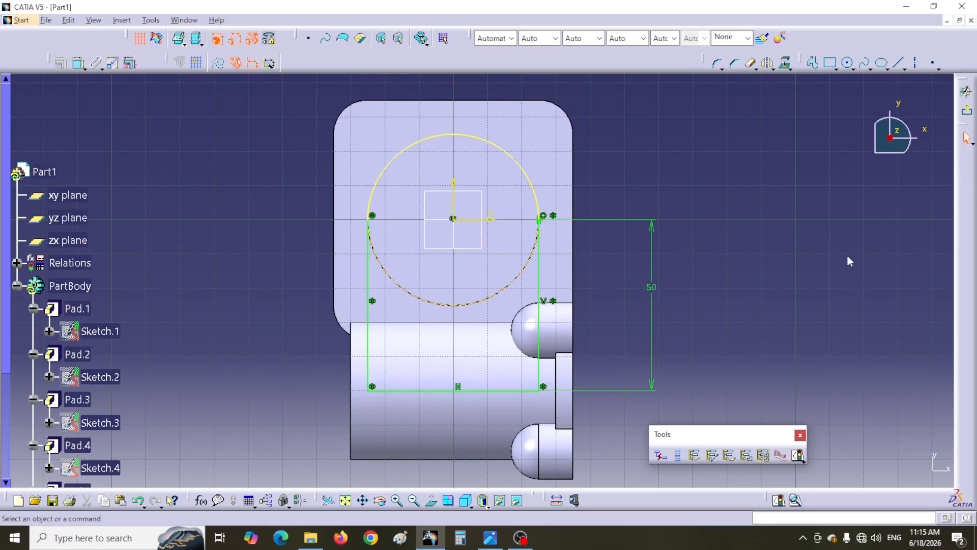
left_click(966, 109)
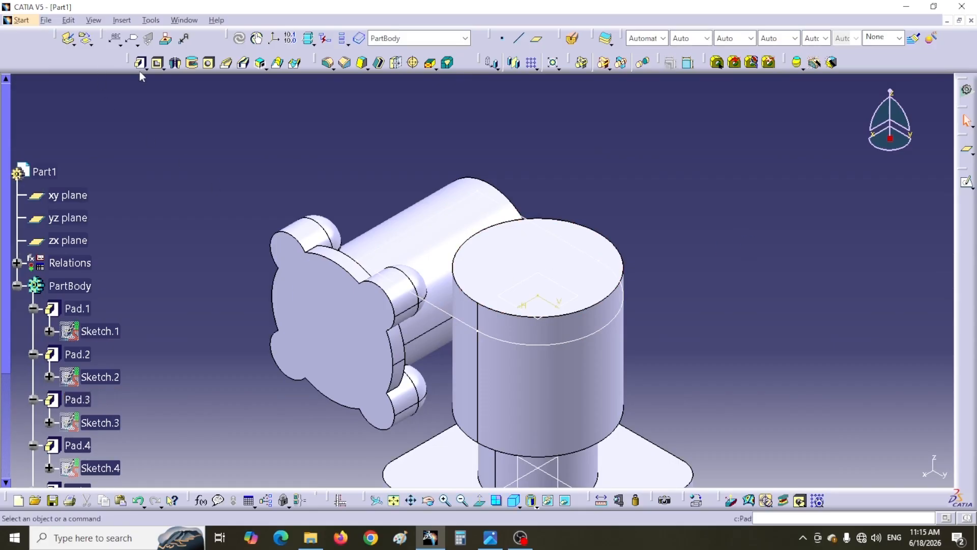
Pad the connecting profile 40 mm downward, toward the base plate, by reversing the extrusion direction.
left_click(139, 70)
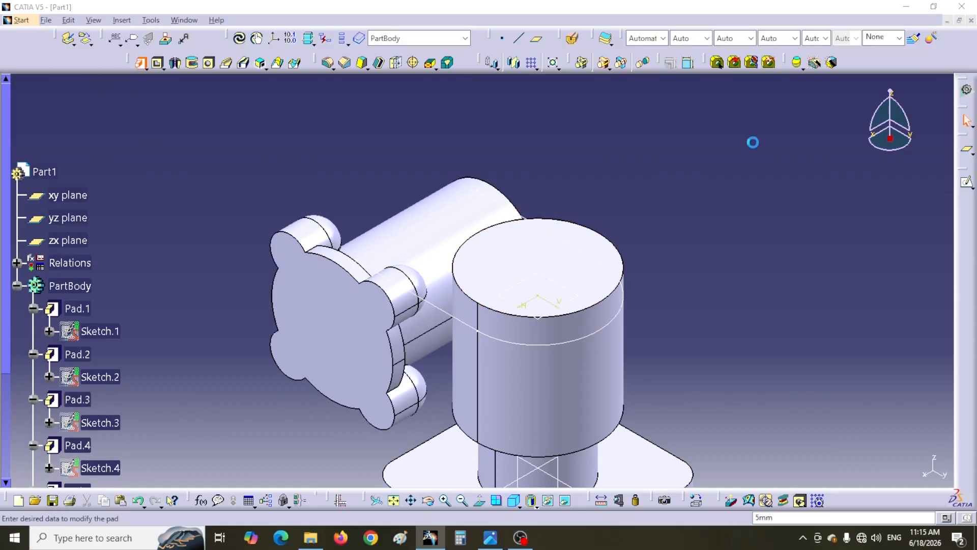
left_click_drag(295, 125, 746, 144)
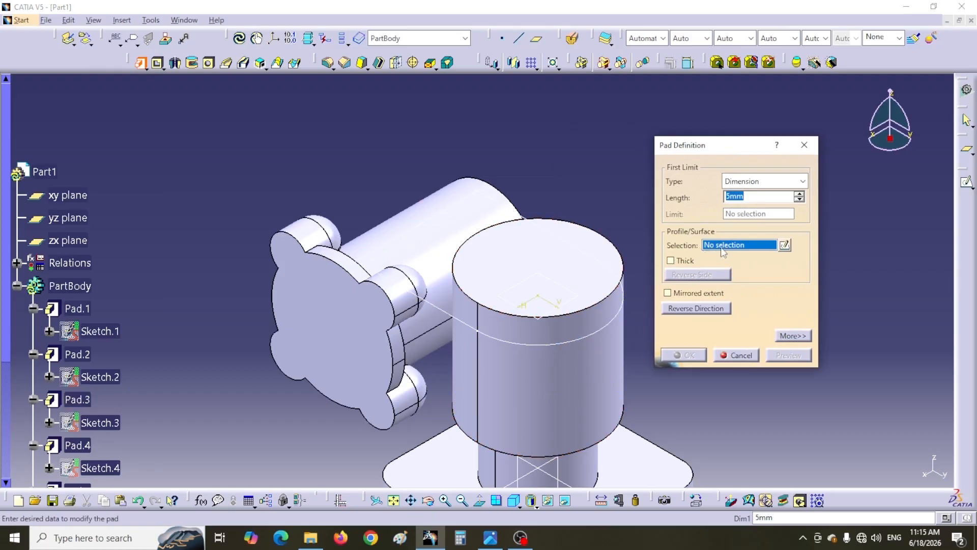
left_click(531, 345)
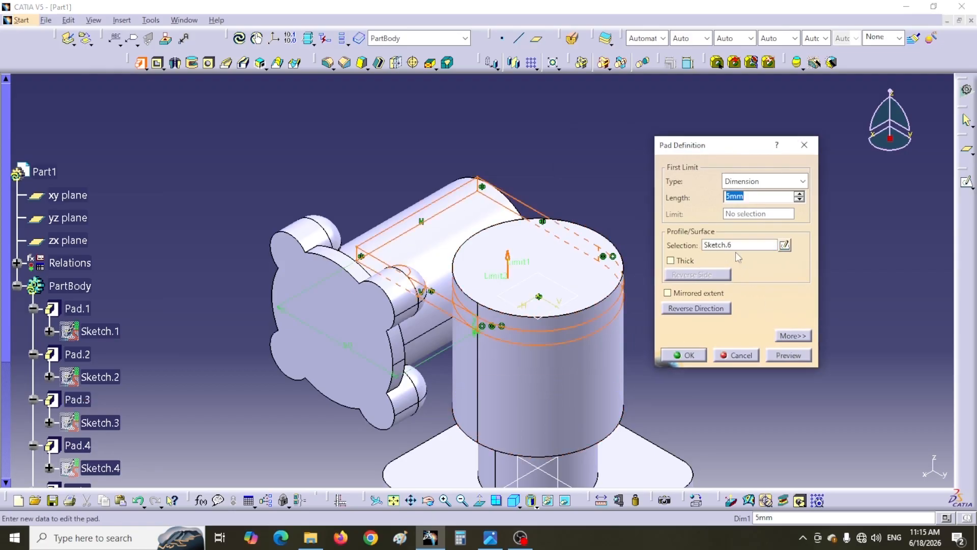
left_click(508, 256)
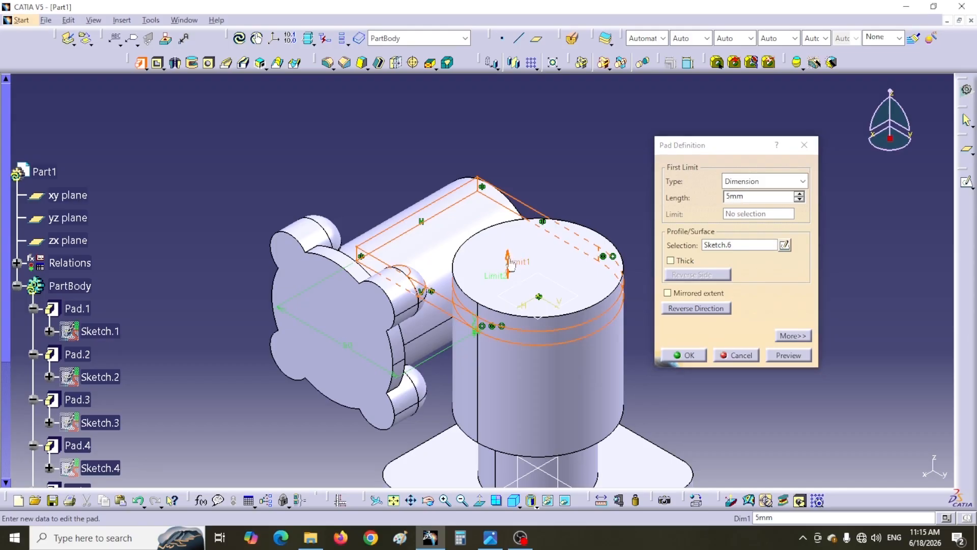
left_click(509, 260)
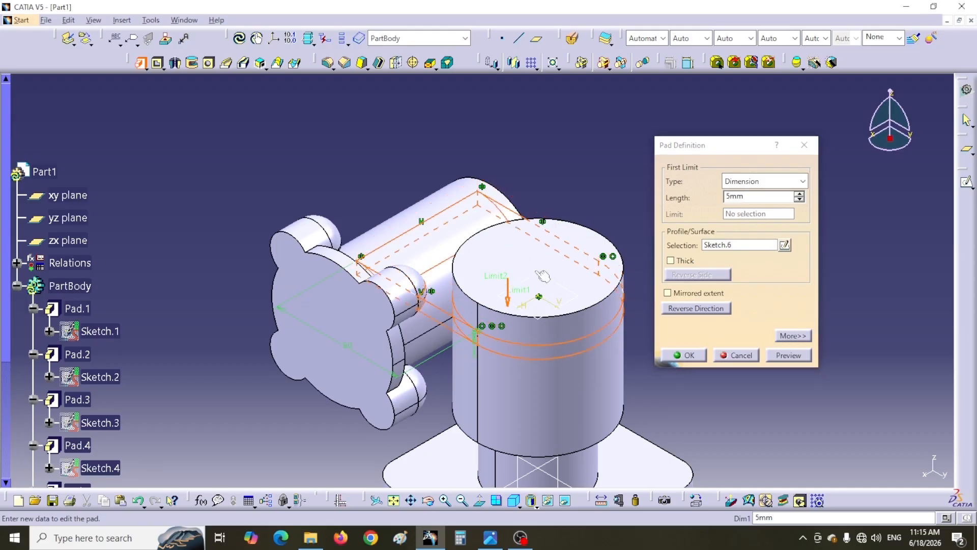
left_click(724, 197)
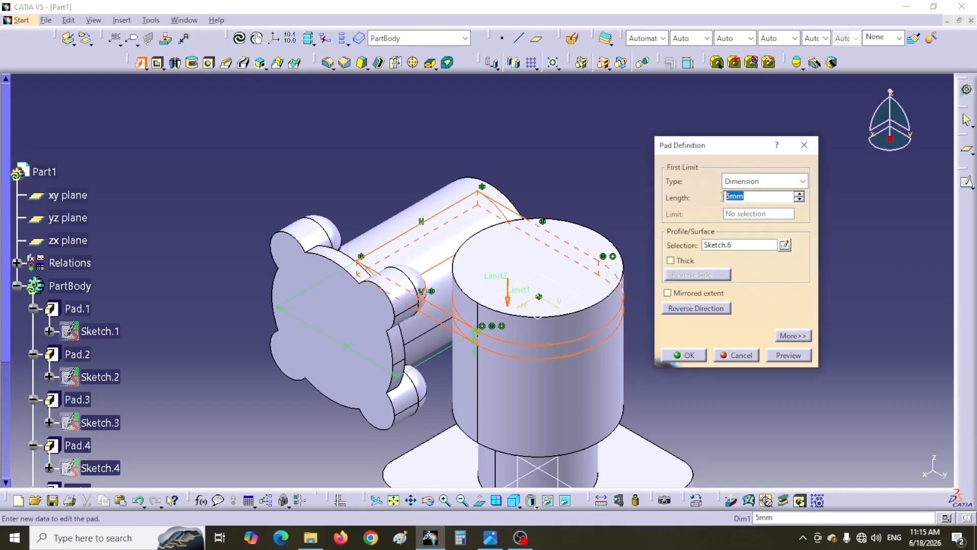
type("40")
left_click(682, 355)
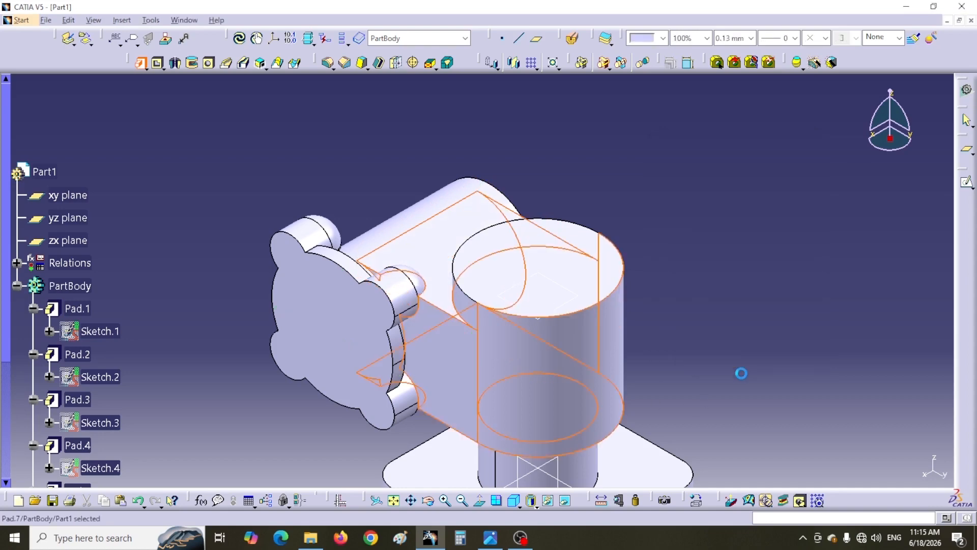
Inspect the block joining the two cylinders from several angles and compare its shape with the reference drawing.
middle_click_drag(617, 202, 617, 325)
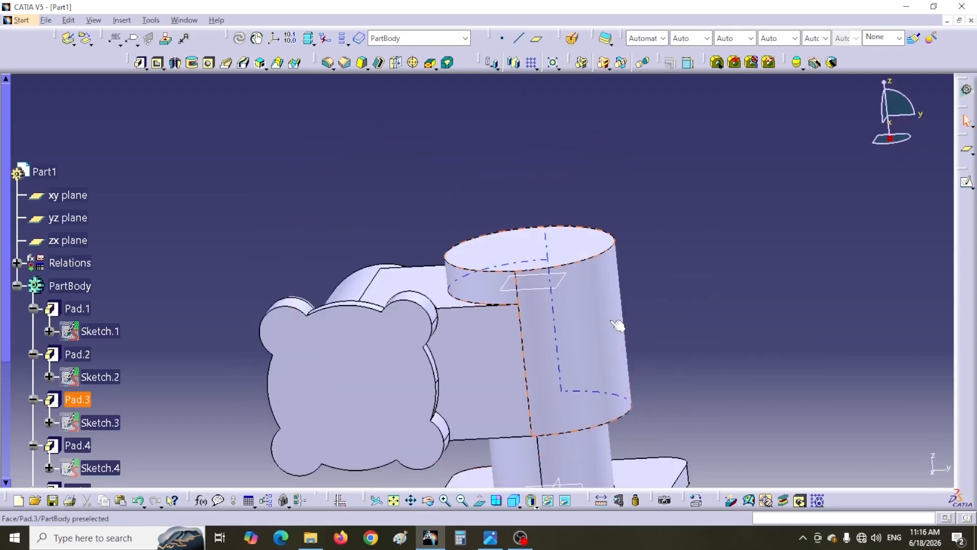
middle_click_drag(621, 227, 600, 222)
scroll(600, 223, "up", 1)
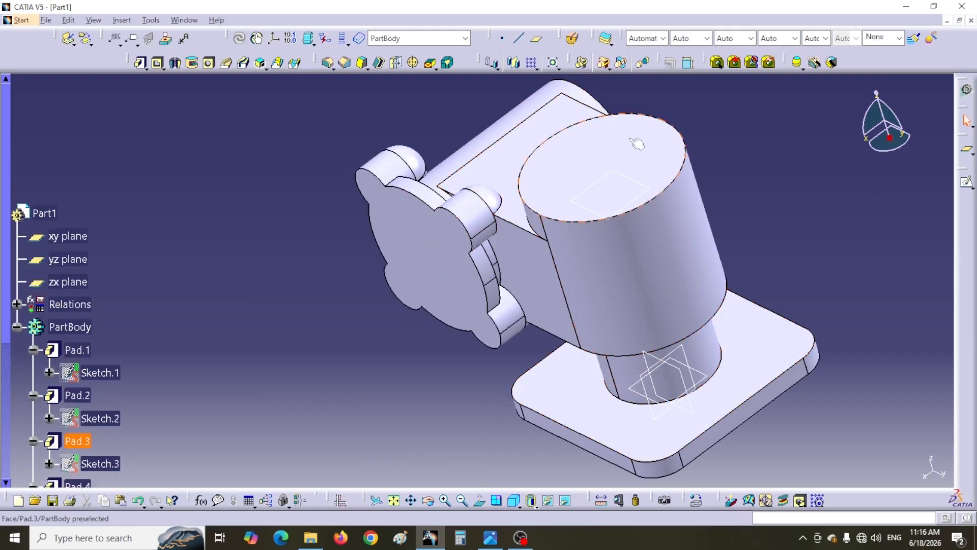
scroll(451, 153, "down", 1)
middle_click_drag(448, 151, 453, 271)
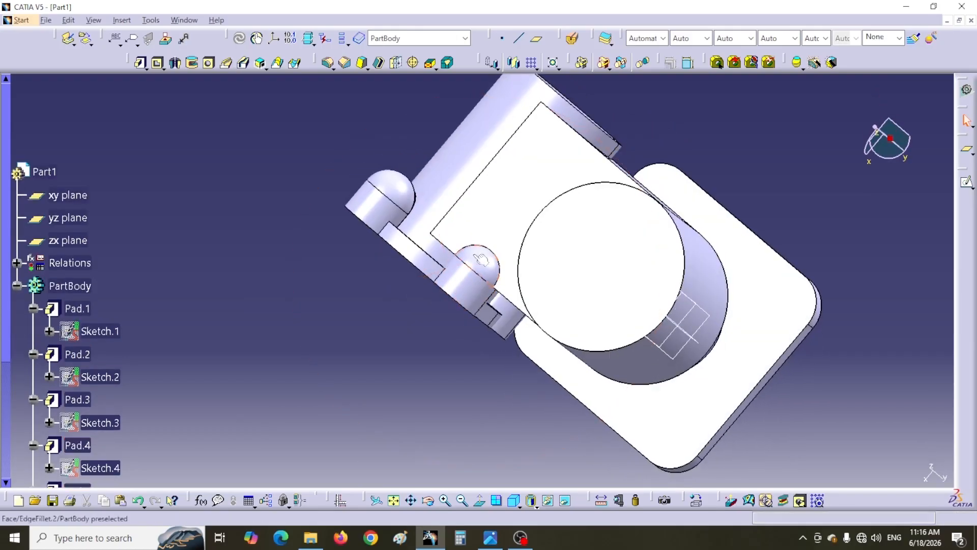
key("alt+Tab")
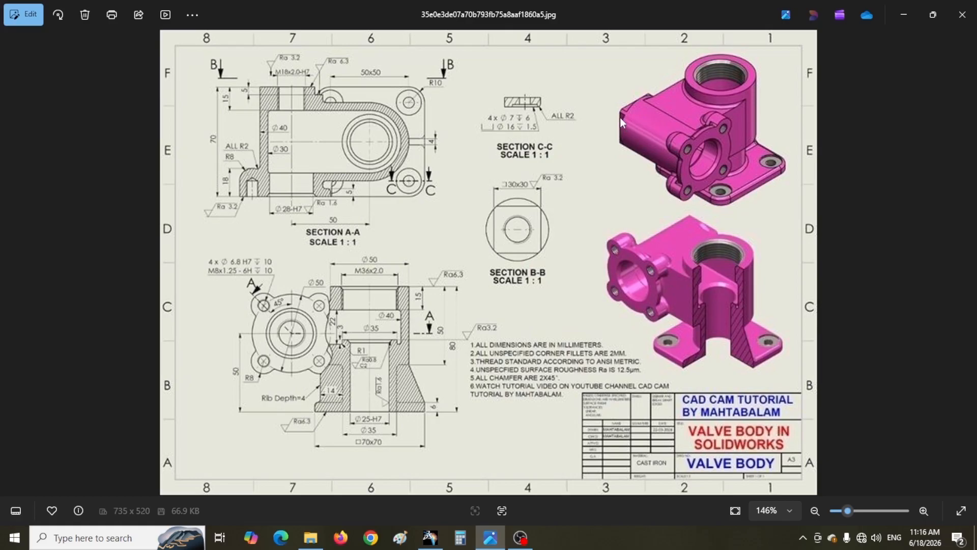
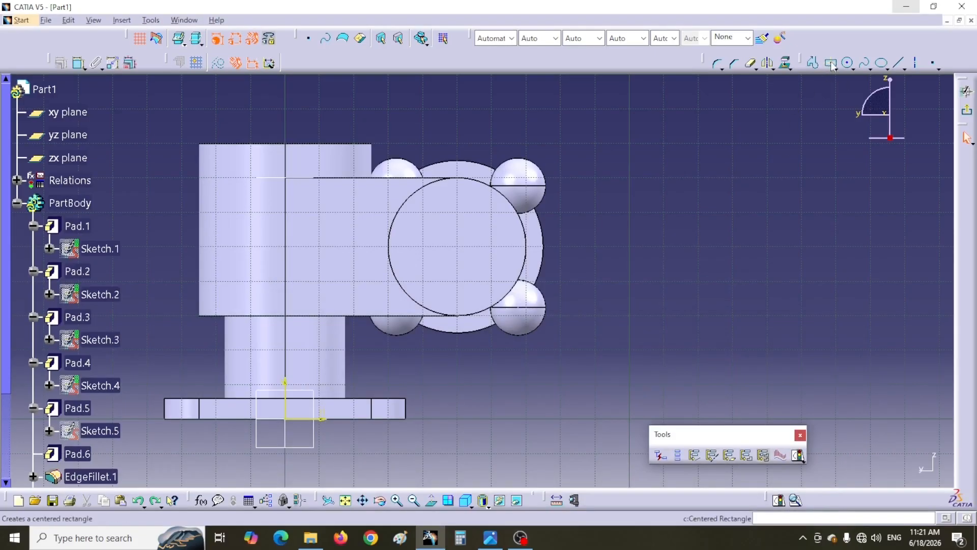
Draw a centered rectangle about 43 mm wide in the empty area beyond the horizontal cylinder's end.
left_click(830, 64)
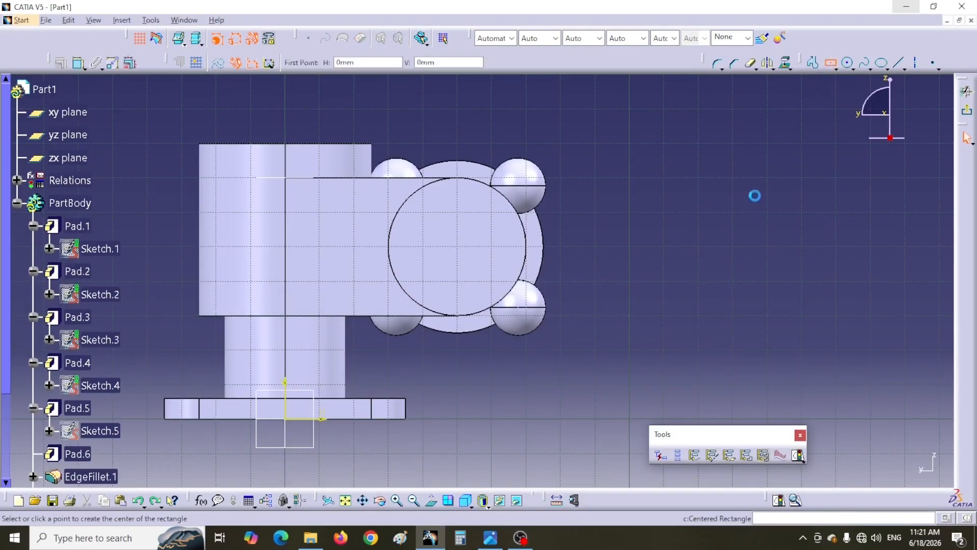
left_click(728, 210)
left_click(804, 275)
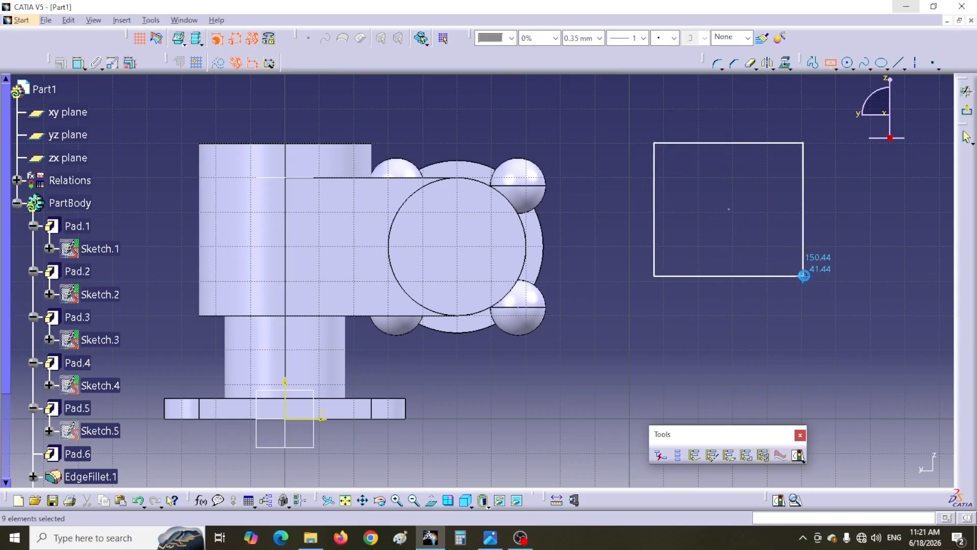
left_click(796, 313)
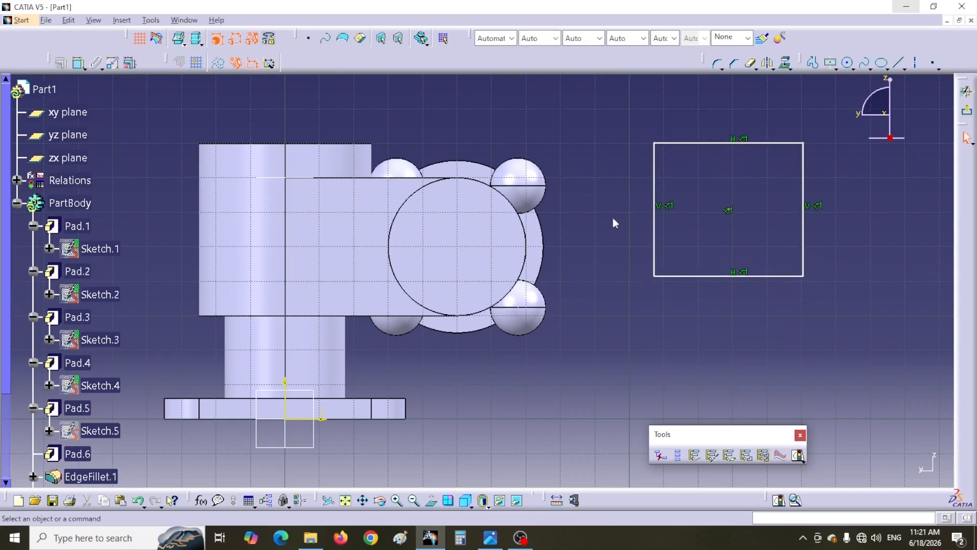
Dimension the rectangle's width and set it to 30 mm.
left_click(79, 64)
left_click(694, 144)
left_click(703, 110)
double_click(706, 110)
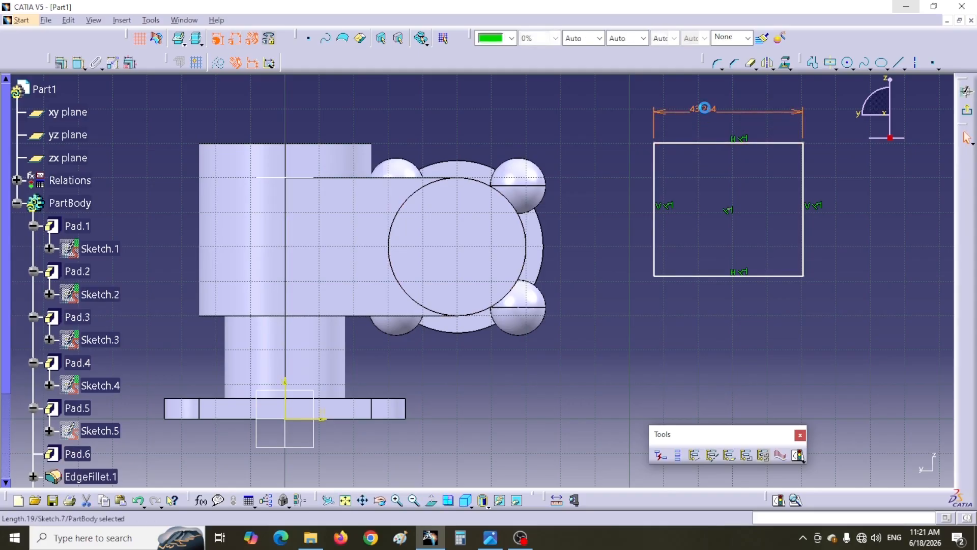
type("30")
key("Return")
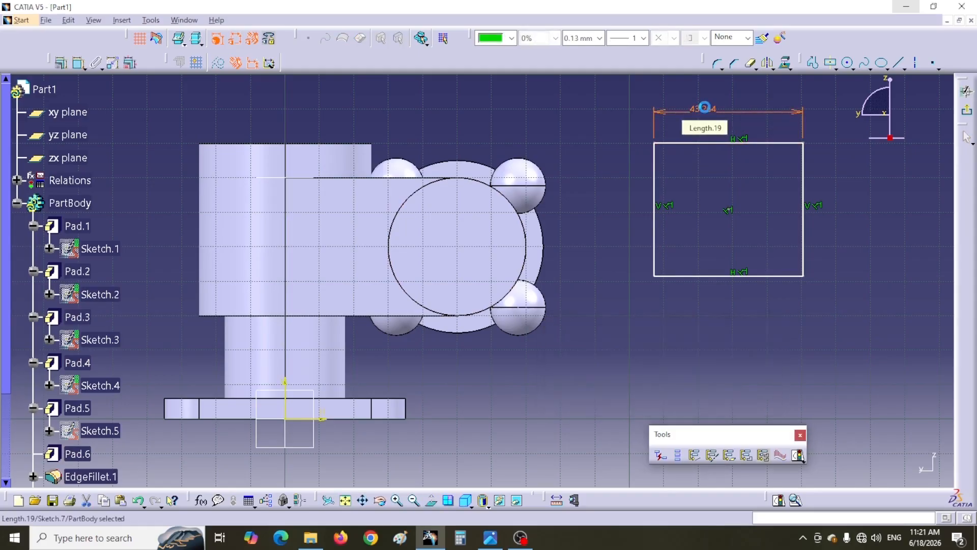
Dimension the rectangle's height and set it to 30 mm.
left_click(78, 68)
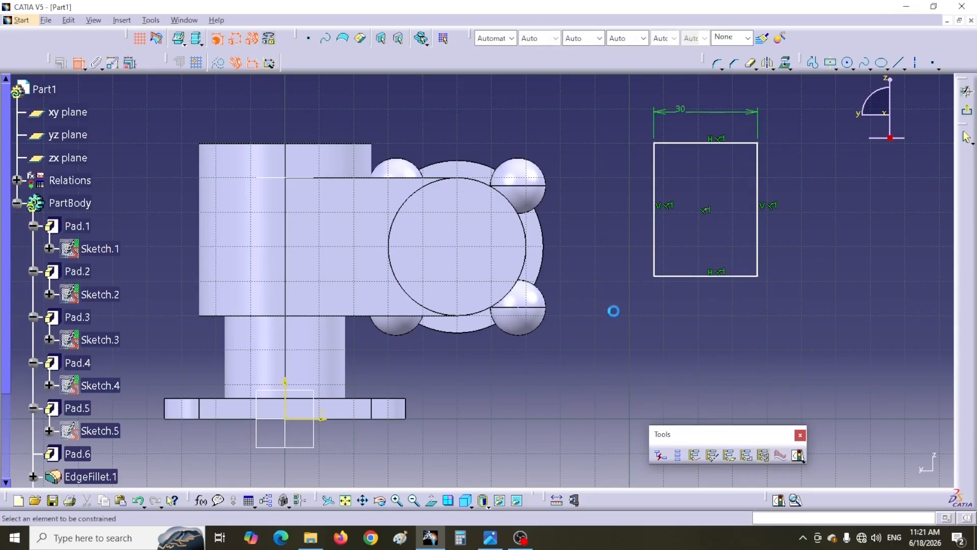
left_click(655, 250)
left_click(628, 221)
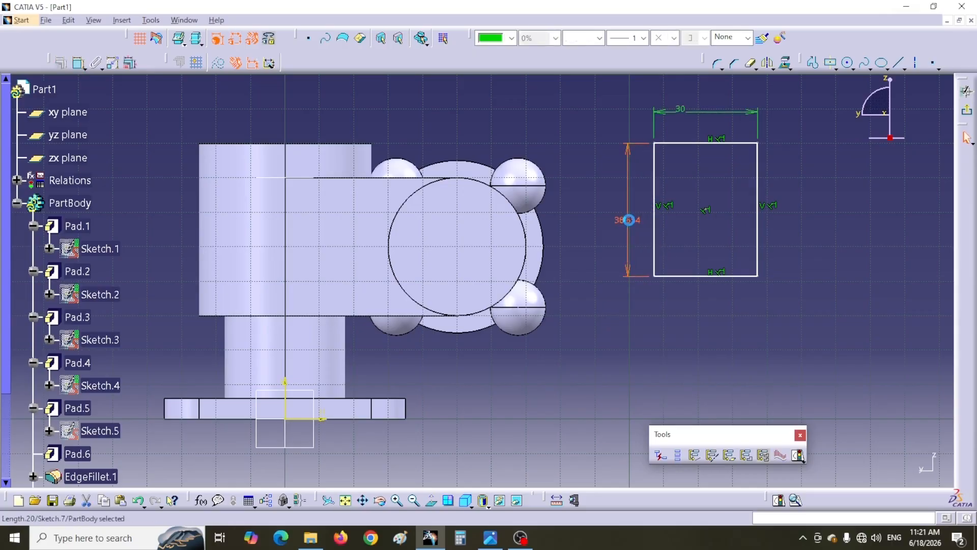
double_click(630, 224)
type("30")
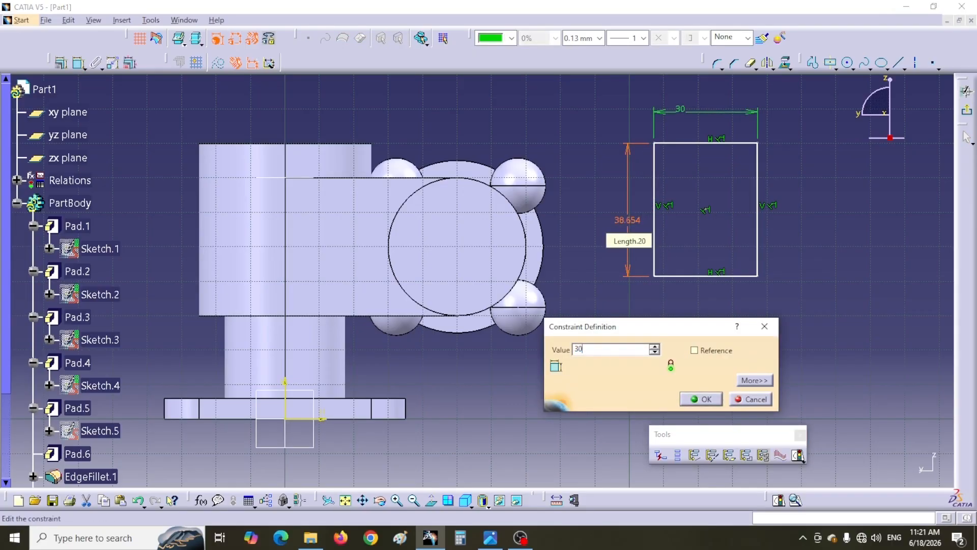
key("Return")
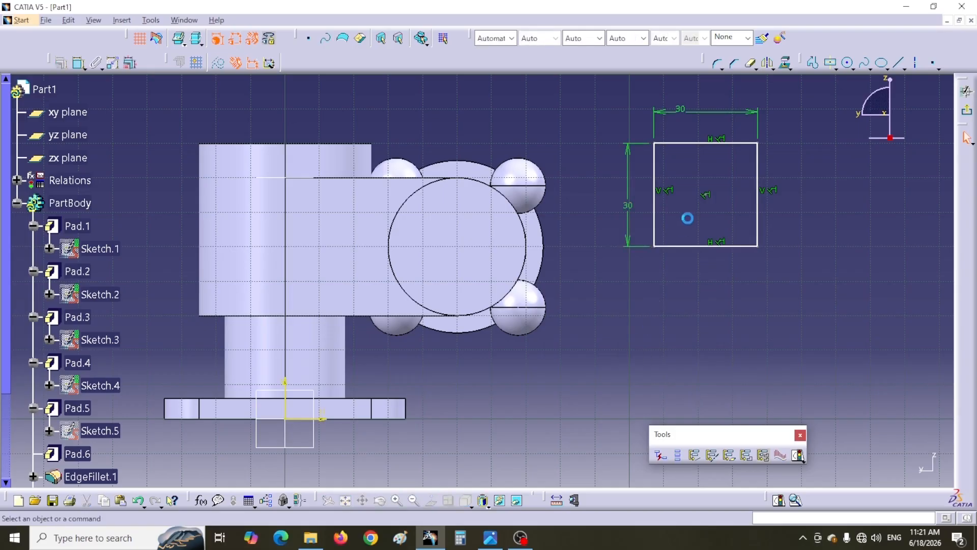
Project the circular edge of the horizontal cylinder's end face into the sketch.
left_click(532, 268)
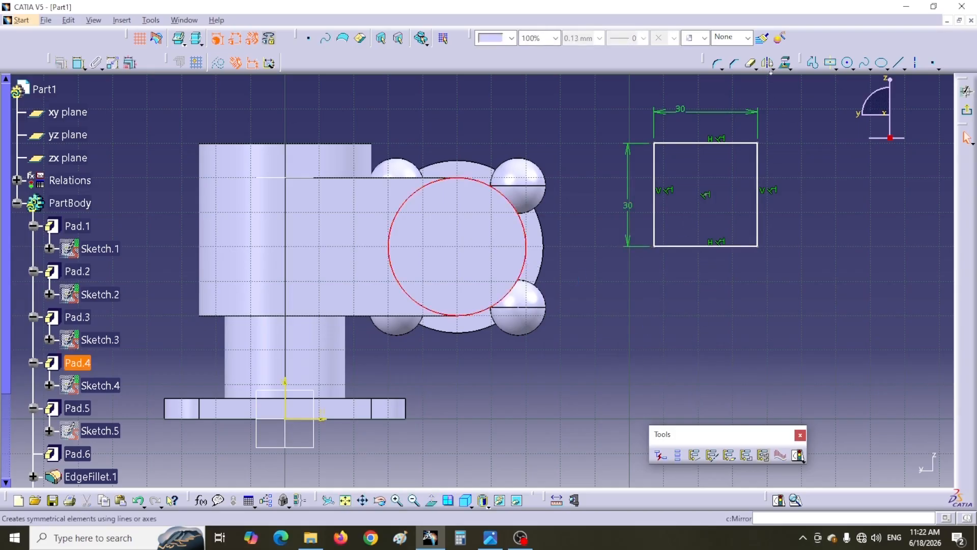
left_click(786, 62)
left_click(799, 276)
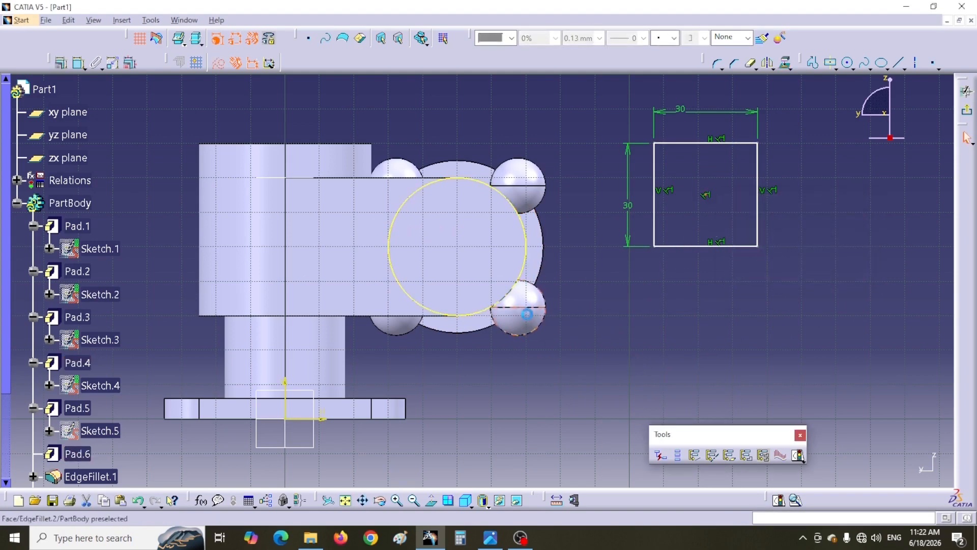
Center the 30 mm square on the projected circle with a concentricity constraint.
left_click(525, 262)
left_click(61, 62)
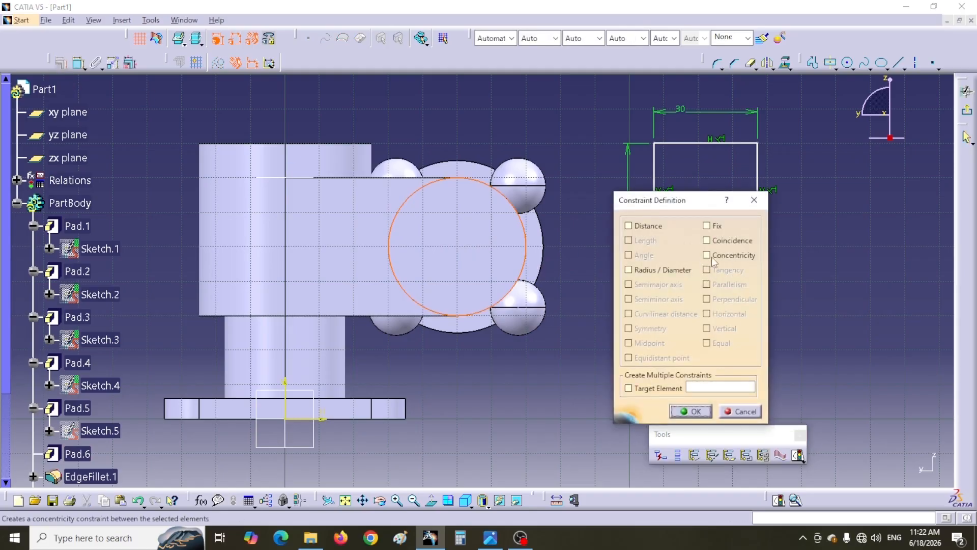
left_click(707, 255)
left_click(690, 411)
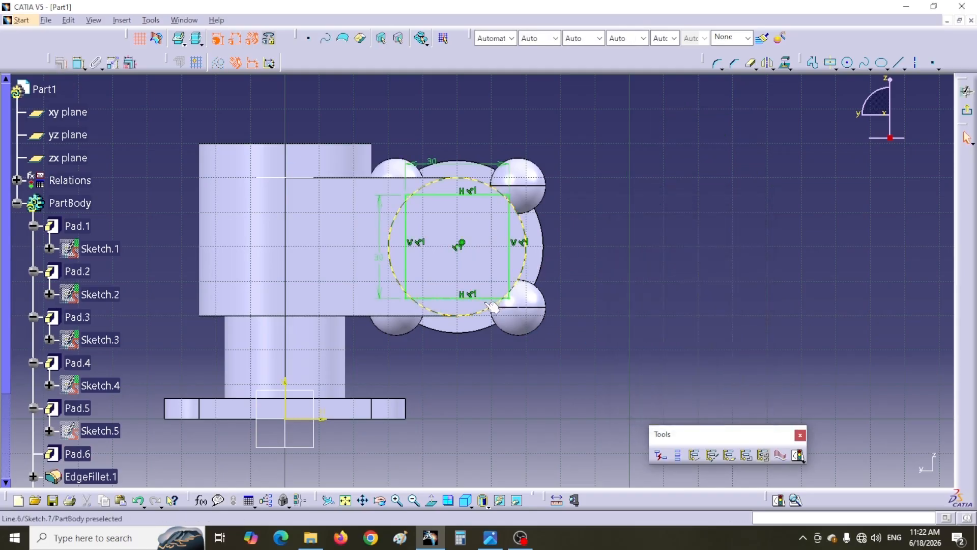
Trim off the square's two upper corners outside the projected circle, converting the length constraints into distances.
mouse_move(580, 240)
middle_mouse_down()
mouse_move(653, 250)
mouse_move(640, 178)
middle_mouse_up()
middle_click_drag(640, 202, 621, 290)
left_click(748, 65)
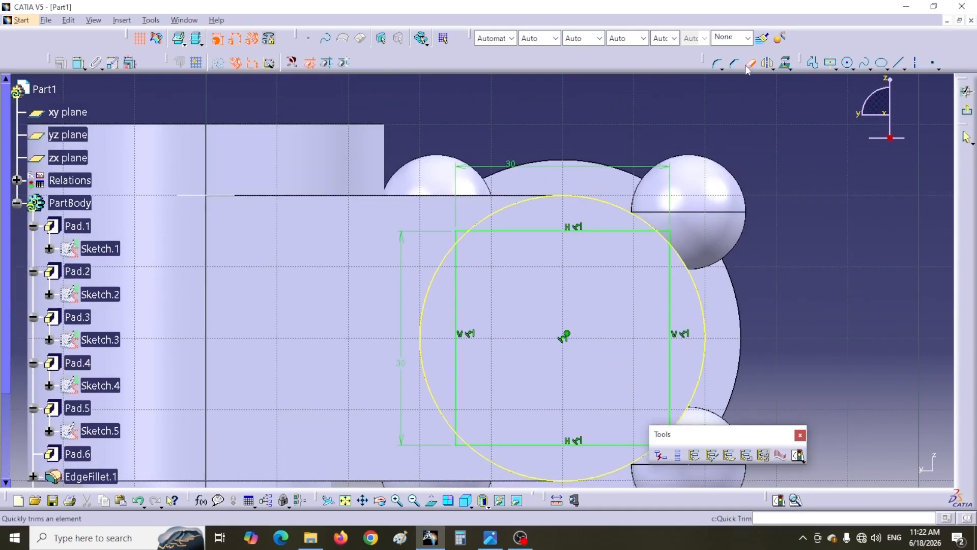
left_click(672, 235)
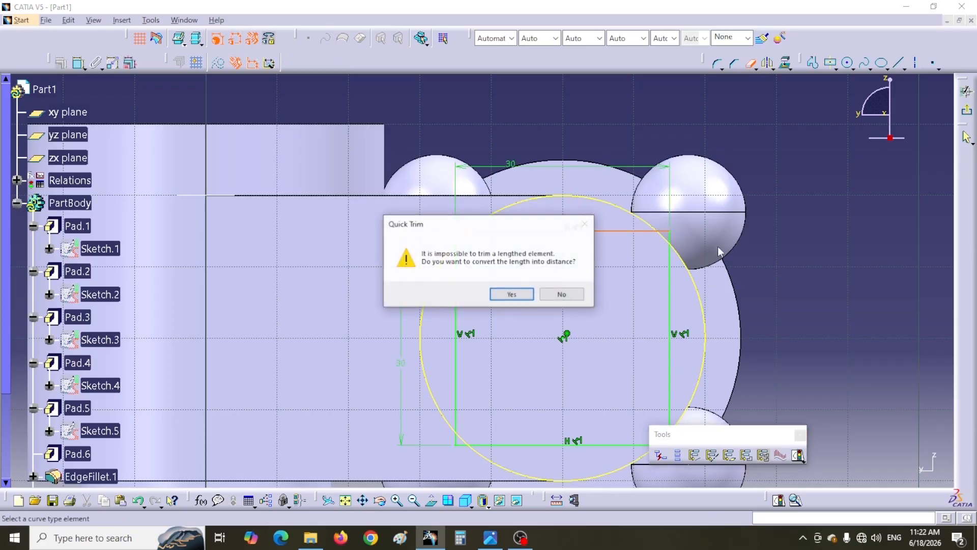
left_click(508, 292)
left_click(670, 238)
left_click(459, 230)
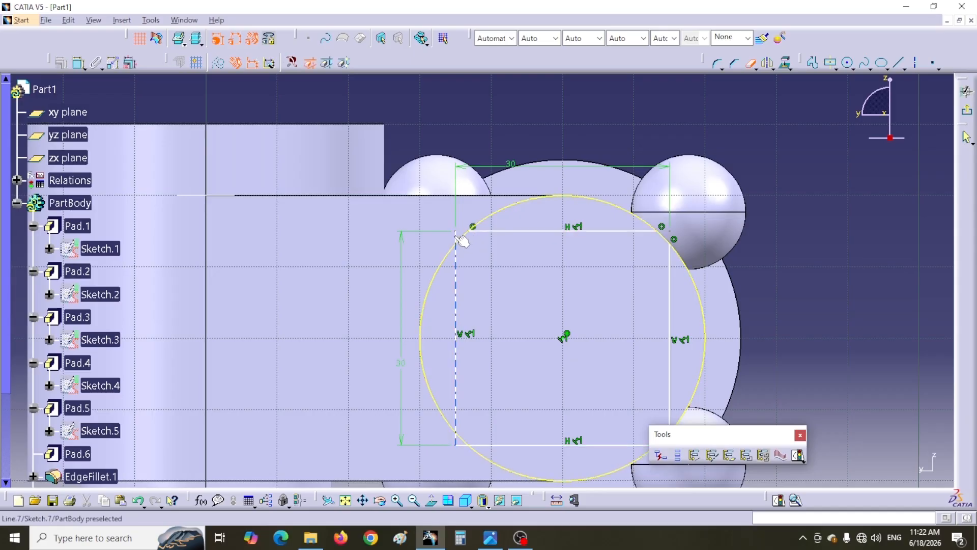
left_click(458, 237)
left_click(527, 295)
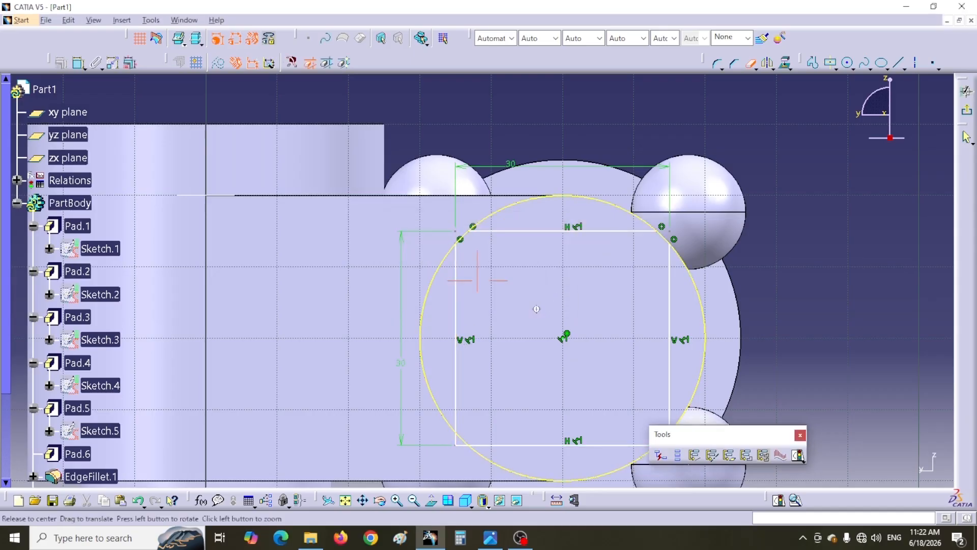
Trim off the square's two lower corners where they extend beyond the projected circle.
middle_click_drag(536, 309, 532, 204)
left_click(464, 343)
left_click(458, 338)
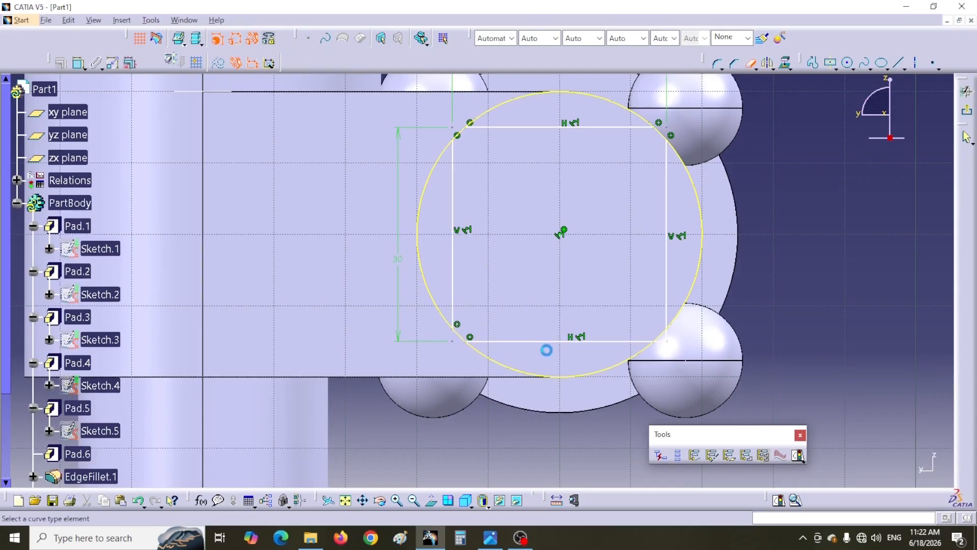
left_click(669, 336)
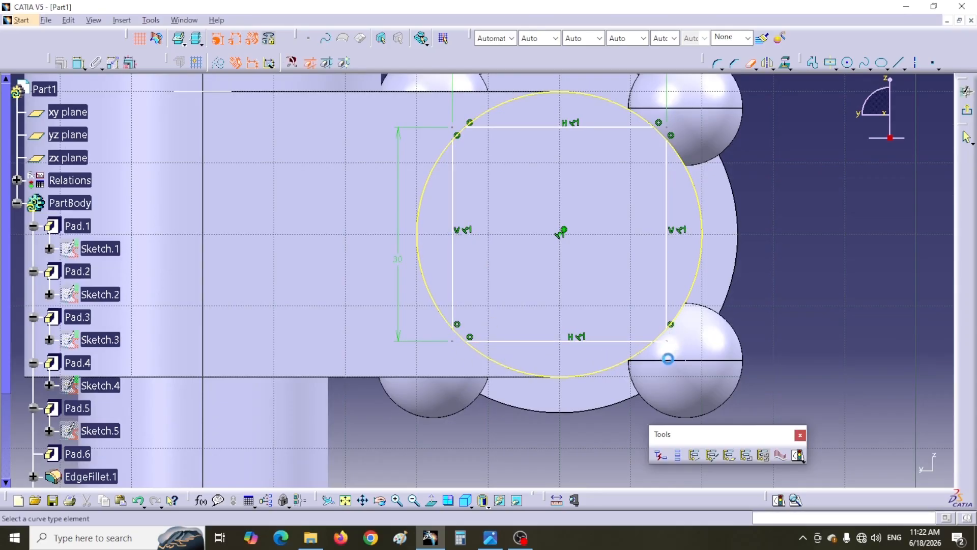
left_click(663, 341)
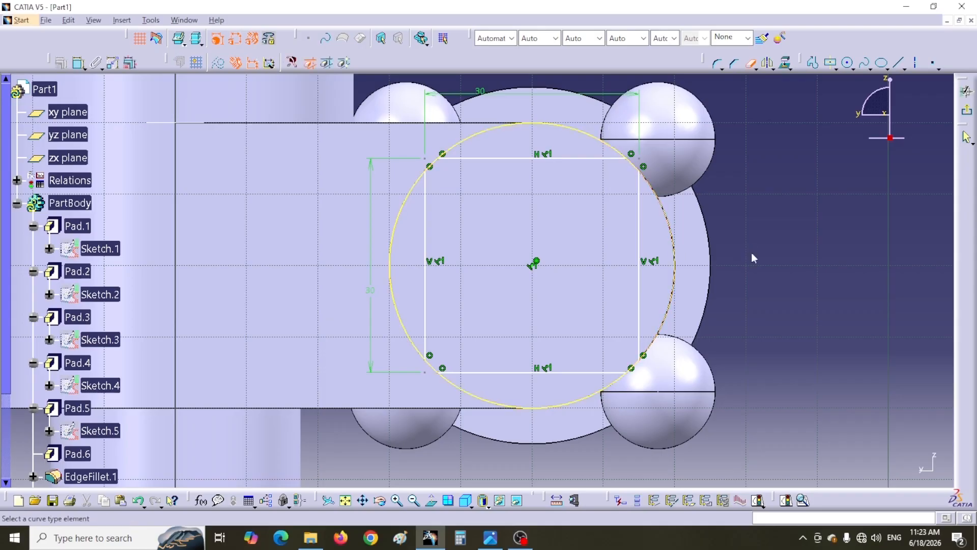
Trim away the circle's arcs outside the square and run a sketch analysis to check profile closure.
left_click(525, 124)
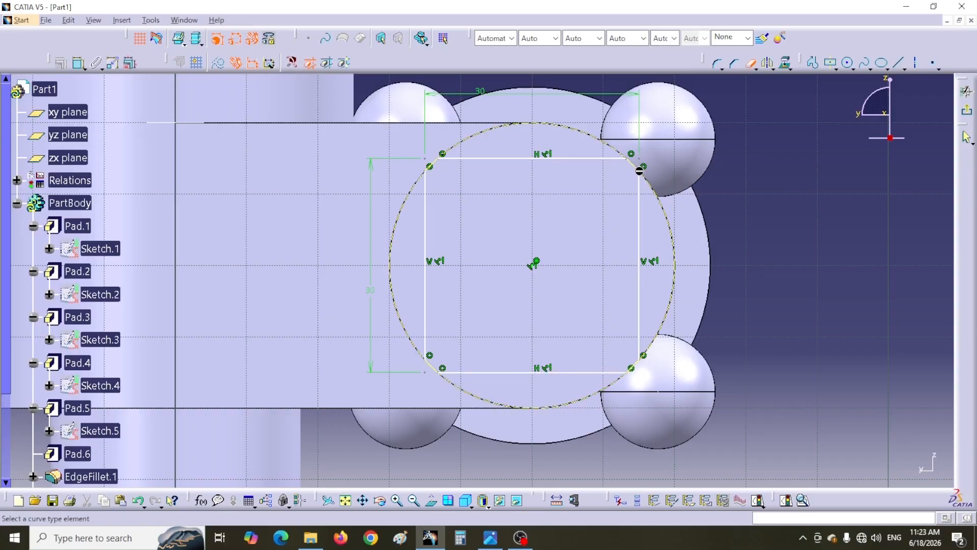
left_click(803, 501)
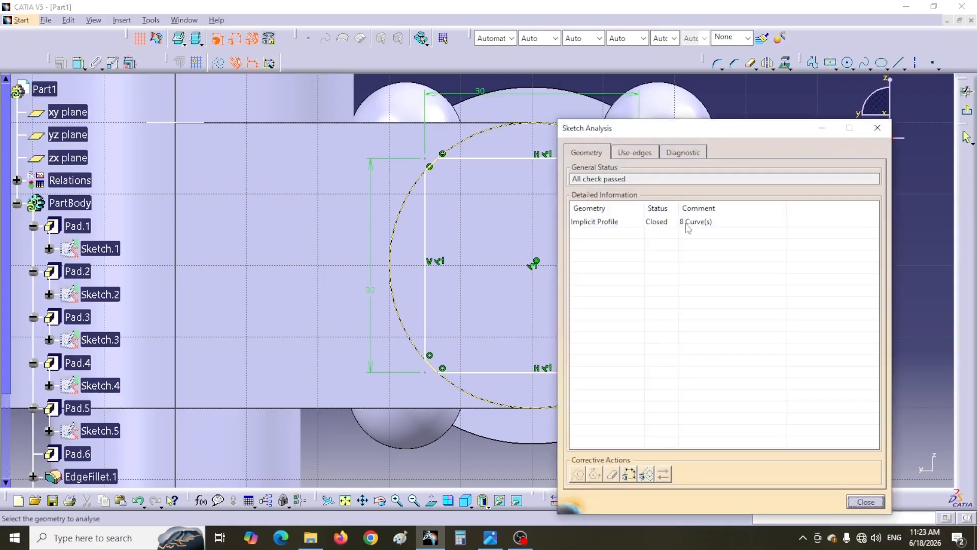
left_click(860, 501)
Exit the sketch and pad the trimmed square profile 5 mm outward from the horizontal cylinder's end.
left_click(964, 113)
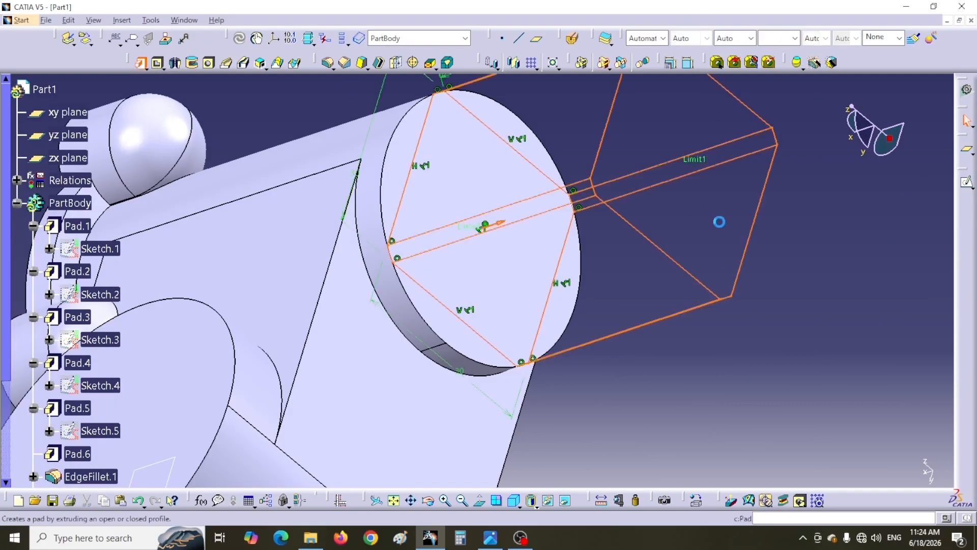
left_click_drag(757, 198, 716, 201)
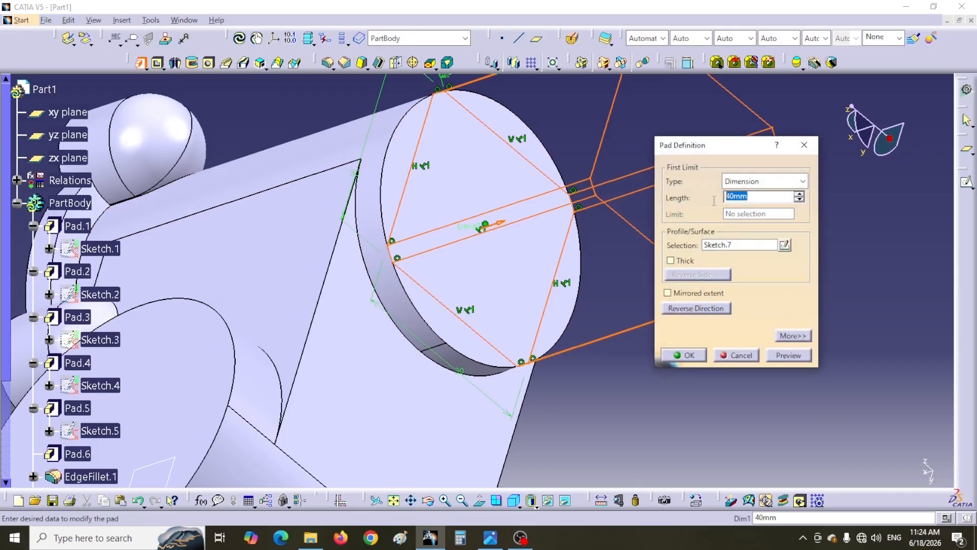
type("5")
left_click(688, 357)
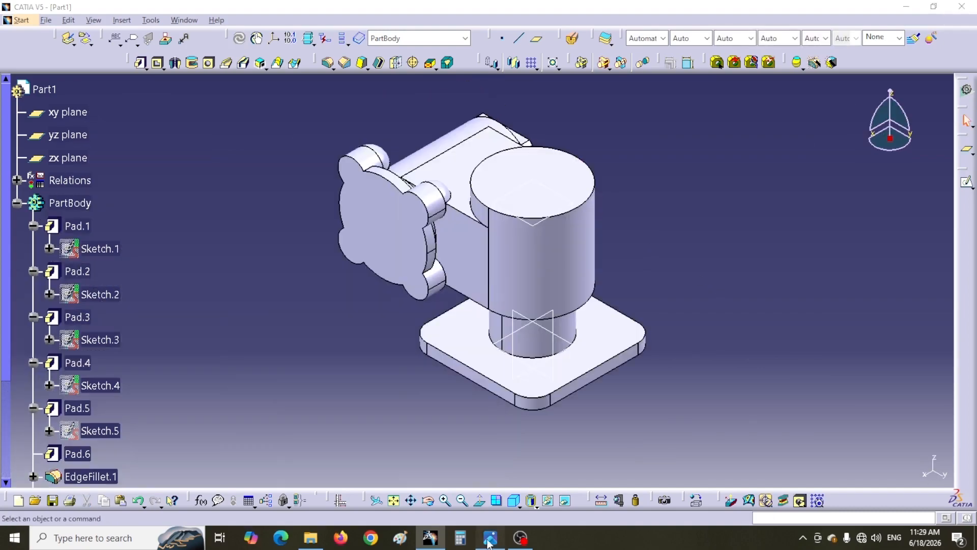
Consult the valve body reference drawing and start a new sketch on the yz plane.
left_click(489, 540)
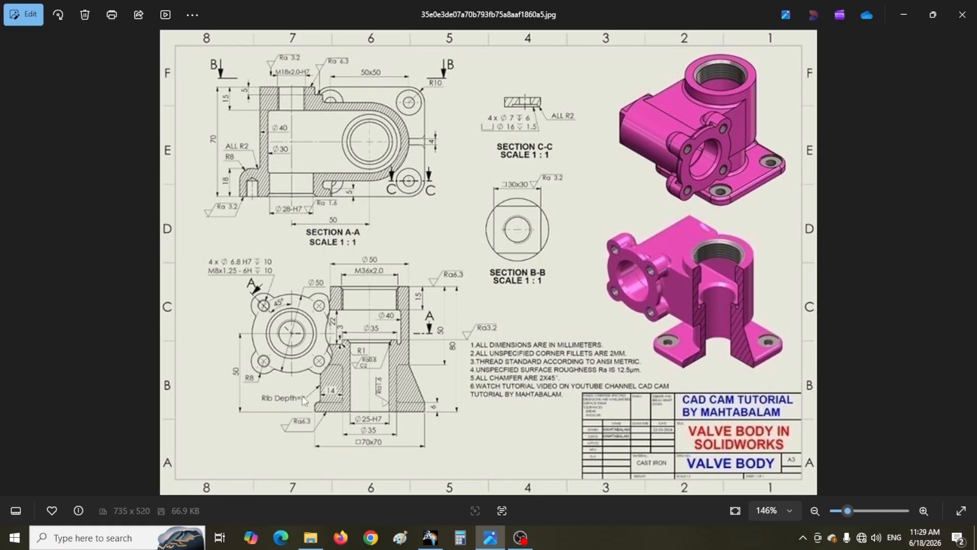
left_click(430, 537)
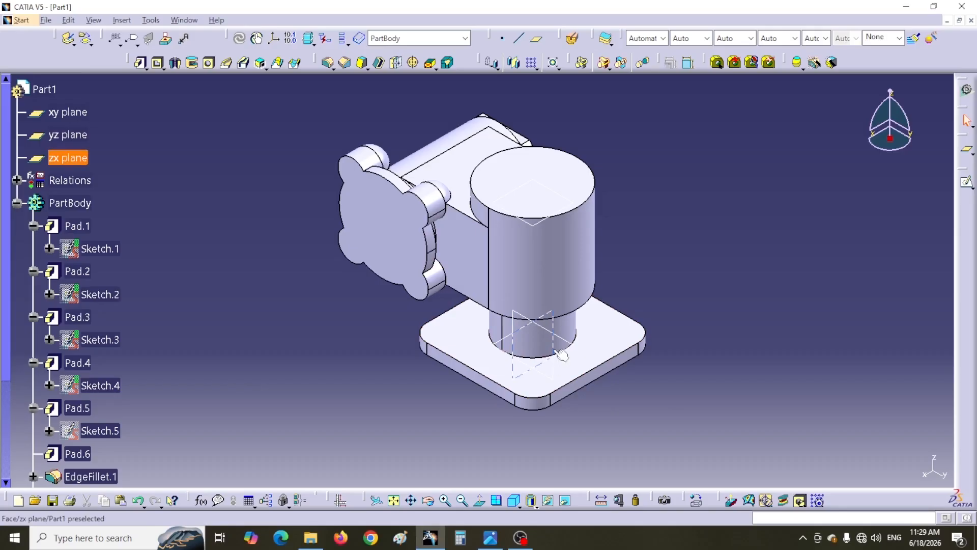
left_click(542, 332)
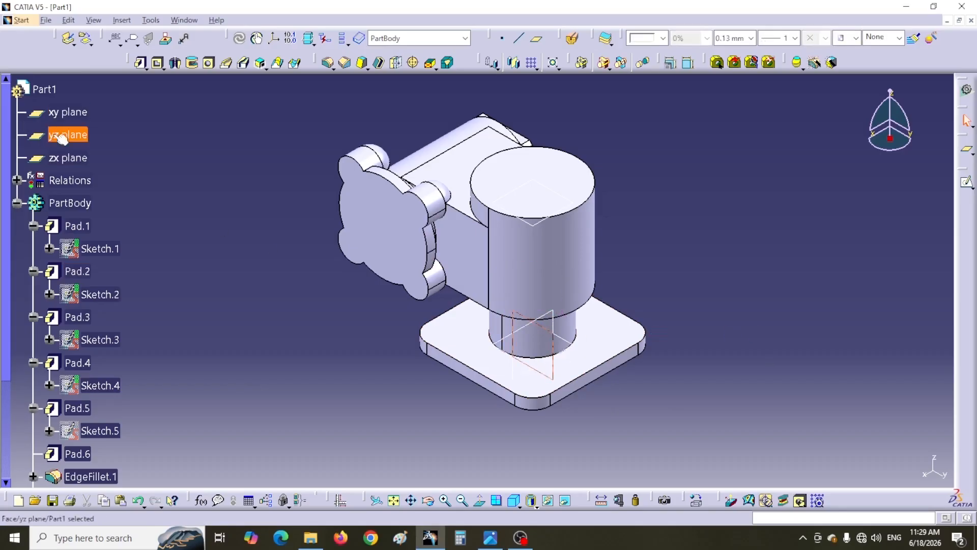
left_click(965, 184)
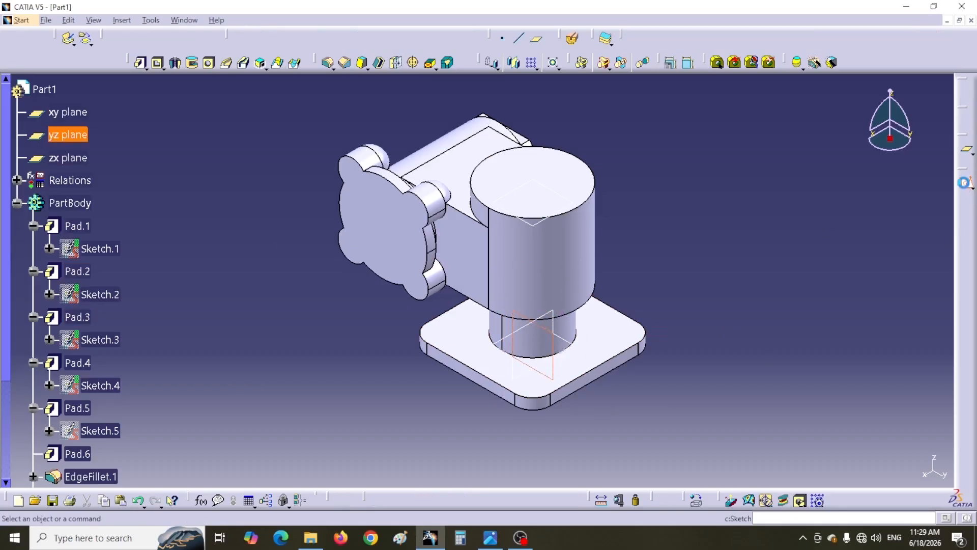
mouse_move(701, 253)
middle_mouse_down()
mouse_move(689, 227)
mouse_move(610, 304)
middle_mouse_up()
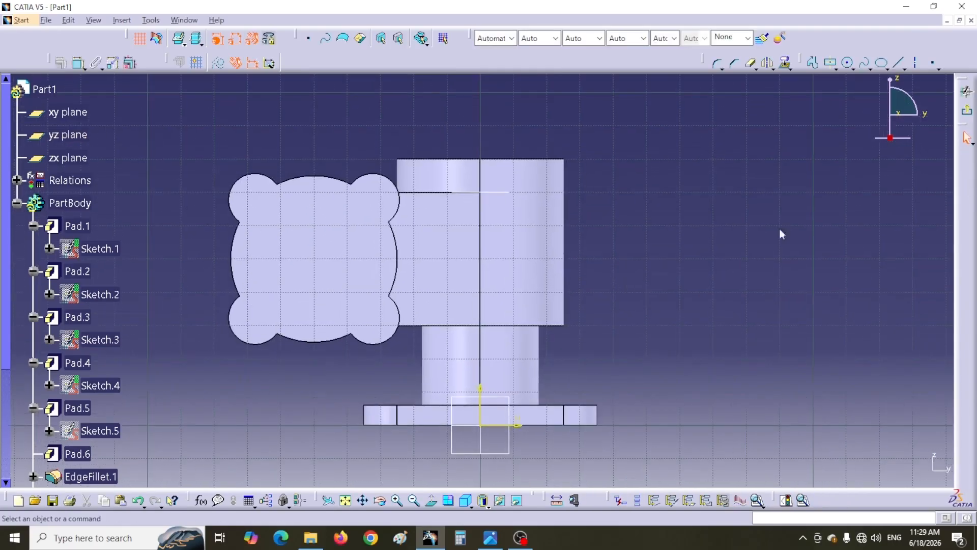
Intersect the large vertical cylinder's outer face with the sketch plane to create its side lines.
left_click(789, 68)
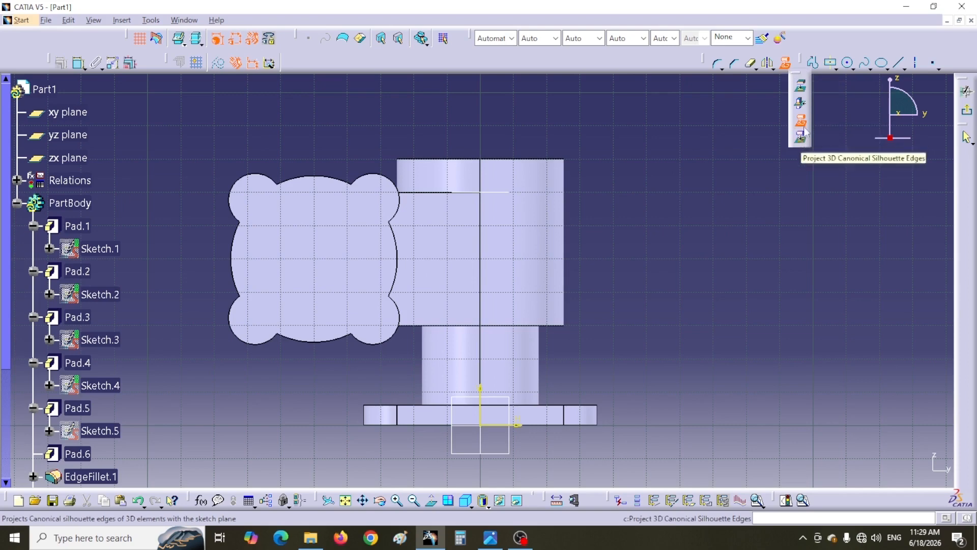
left_click(801, 104)
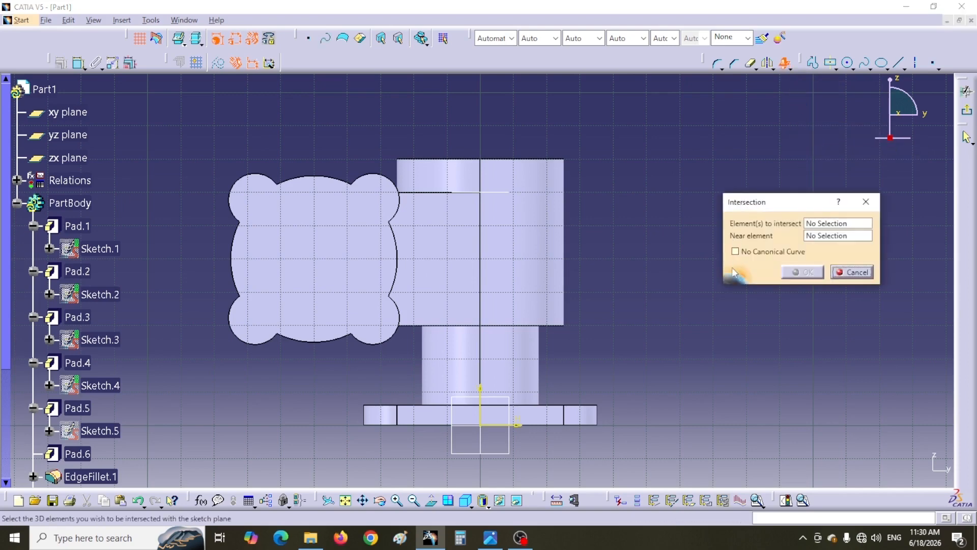
left_click(527, 270)
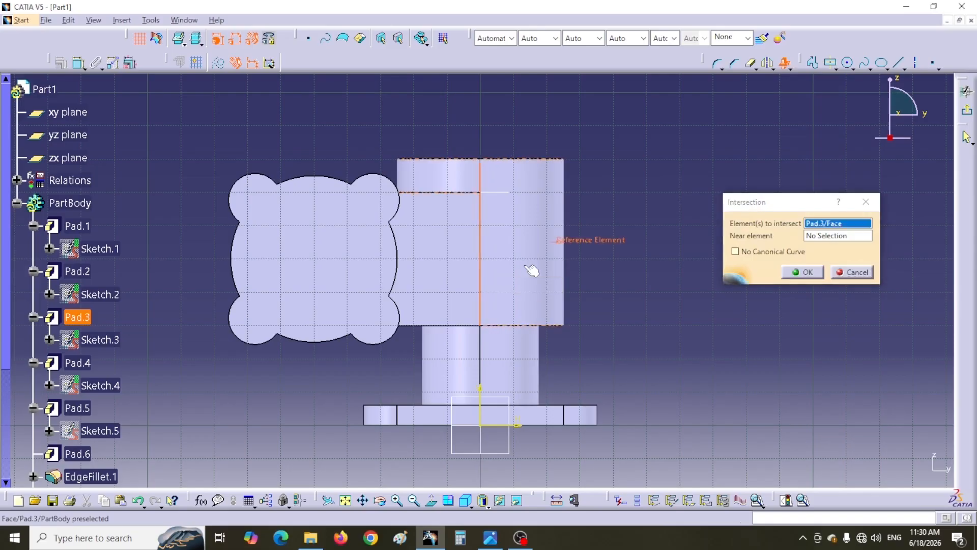
left_click(802, 272)
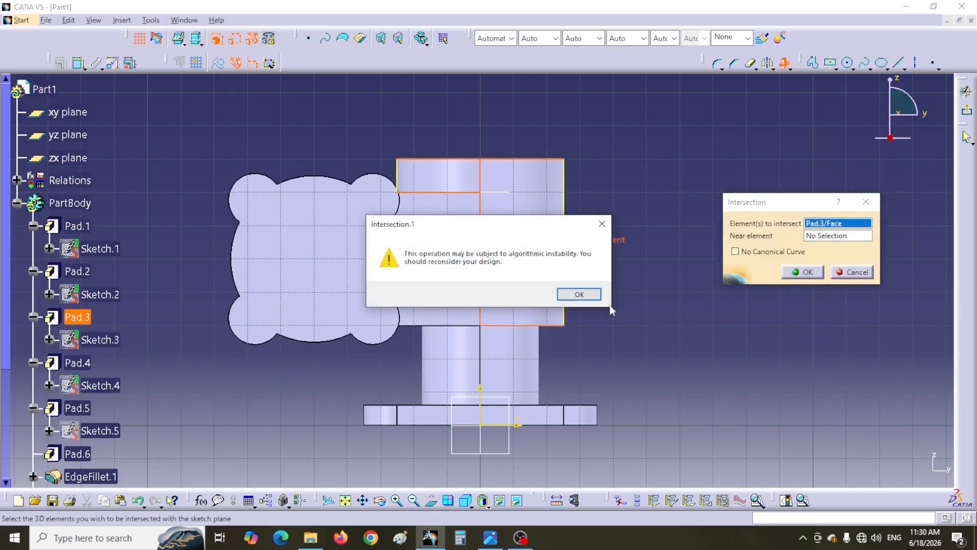
left_click(586, 294)
left_click(616, 341)
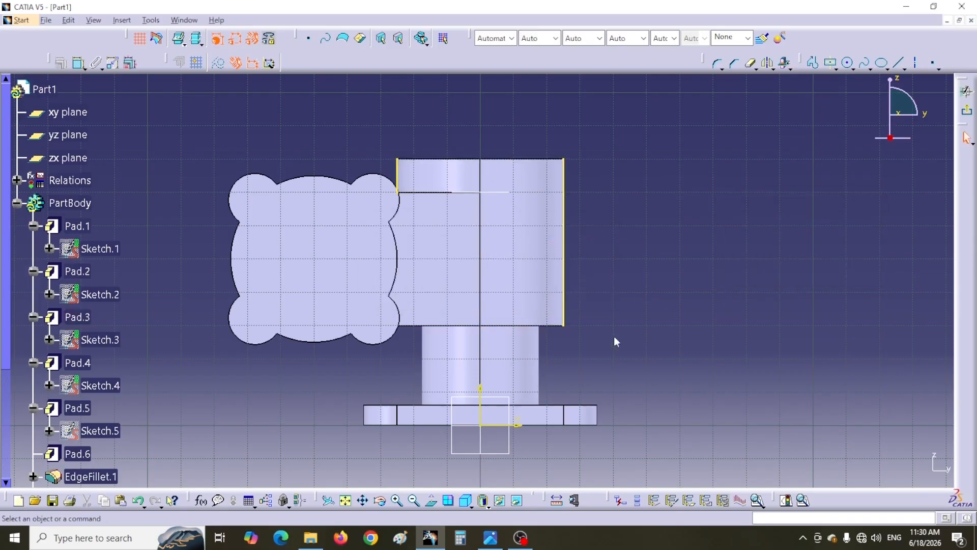
Convert the large vertical cylinder's two intersection side lines into construction elements.
left_click(564, 283)
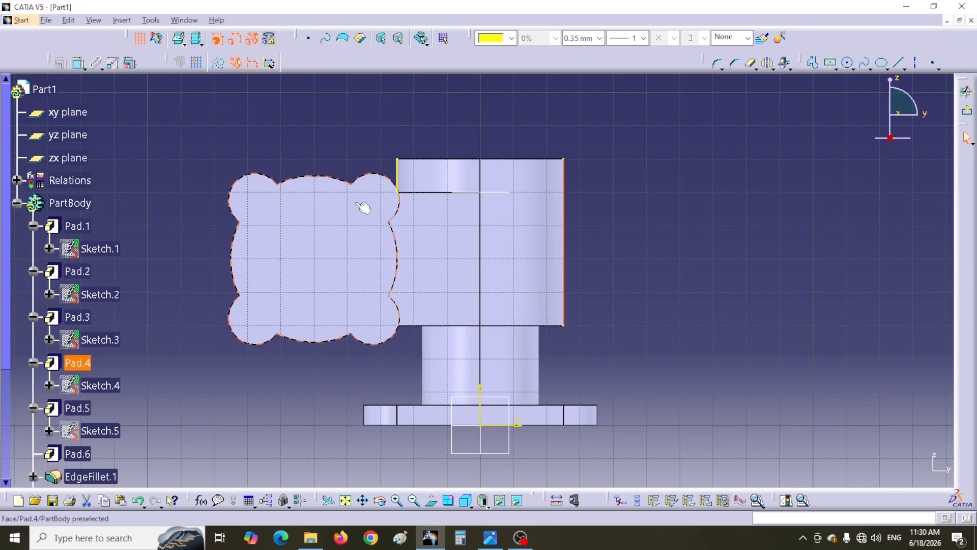
left_click(402, 172, "ctrl")
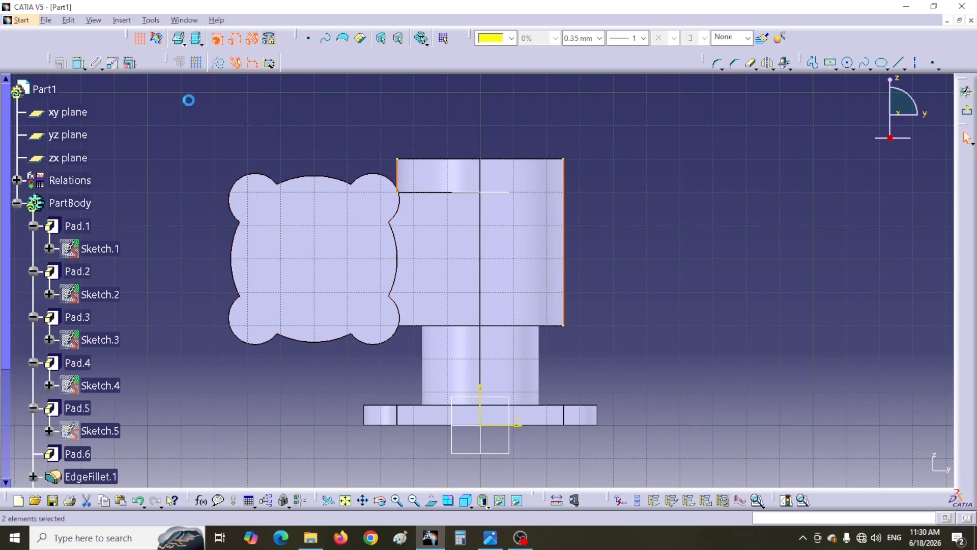
left_click(216, 65)
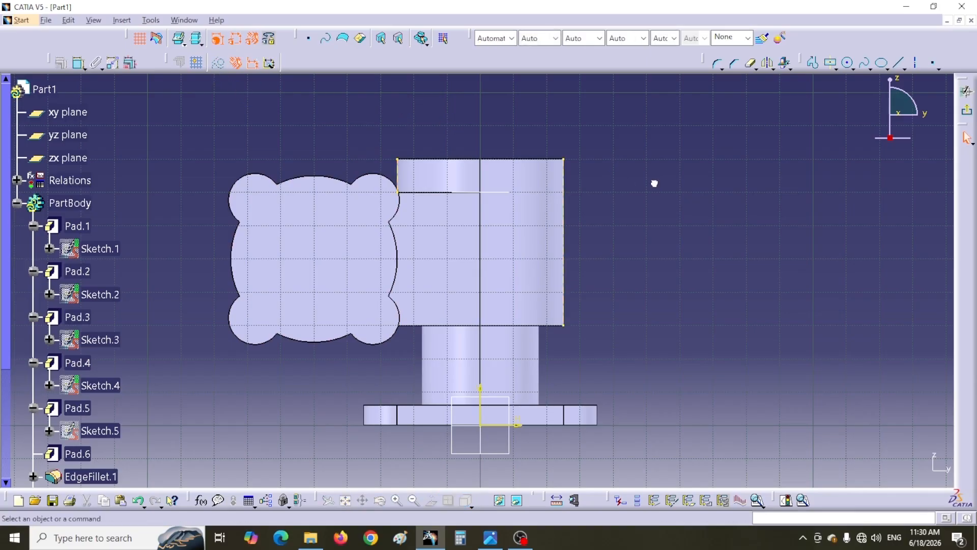
Sketch a slanted line beside the small vertical cylinder and make its upper endpoint coincident with the large cylinder's lower corner.
left_click(899, 62)
left_click(571, 337)
left_click(601, 392)
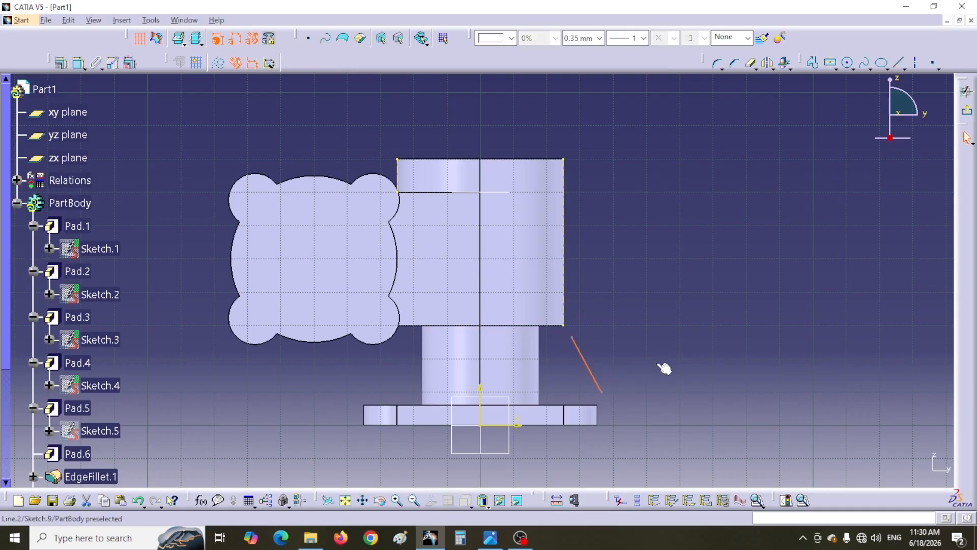
middle_click_drag(617, 329, 577, 230, "ctrl")
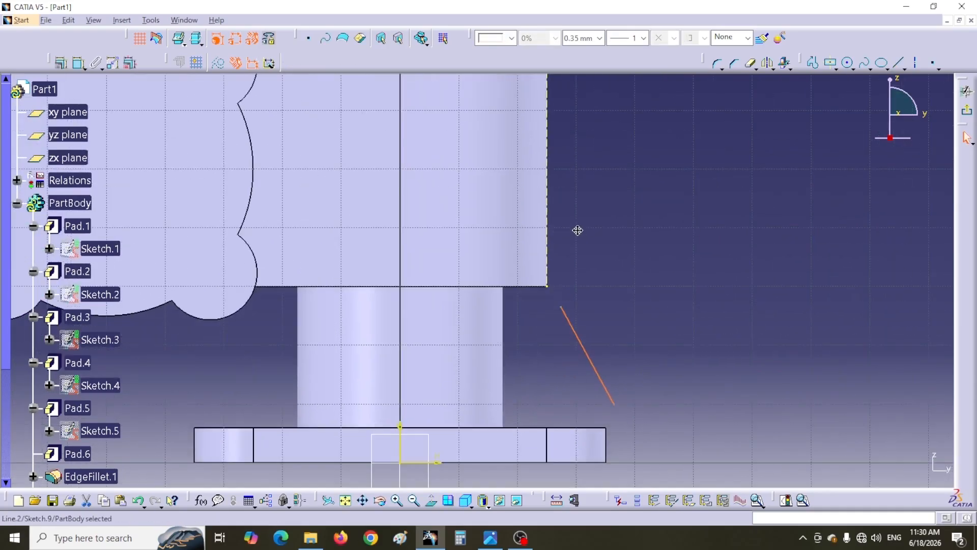
left_click(578, 231)
left_click(78, 63)
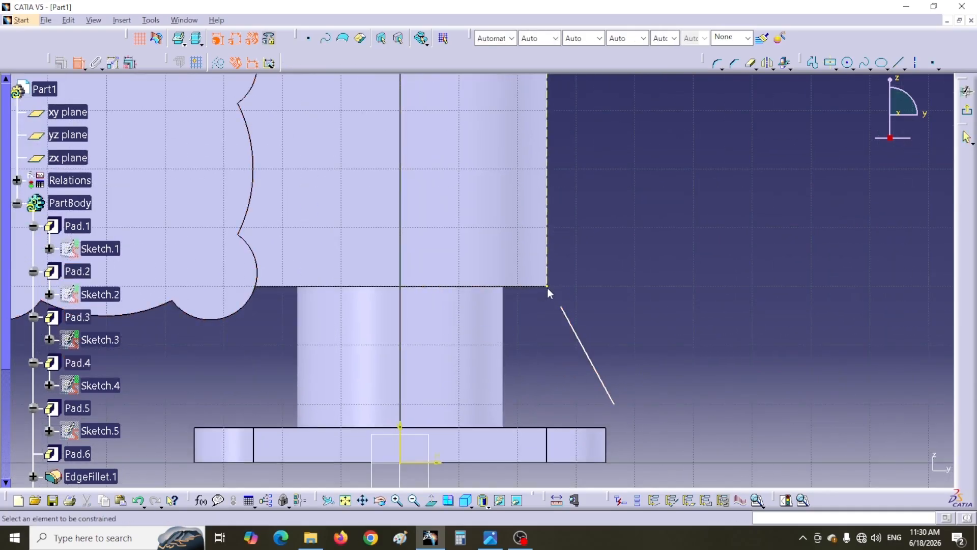
left_click(563, 308)
left_click(547, 286)
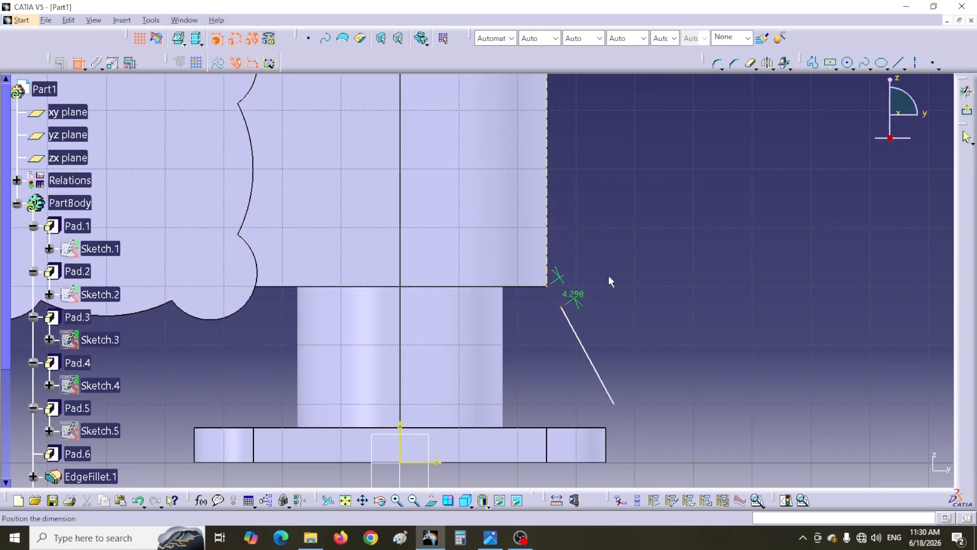
right_click(610, 277)
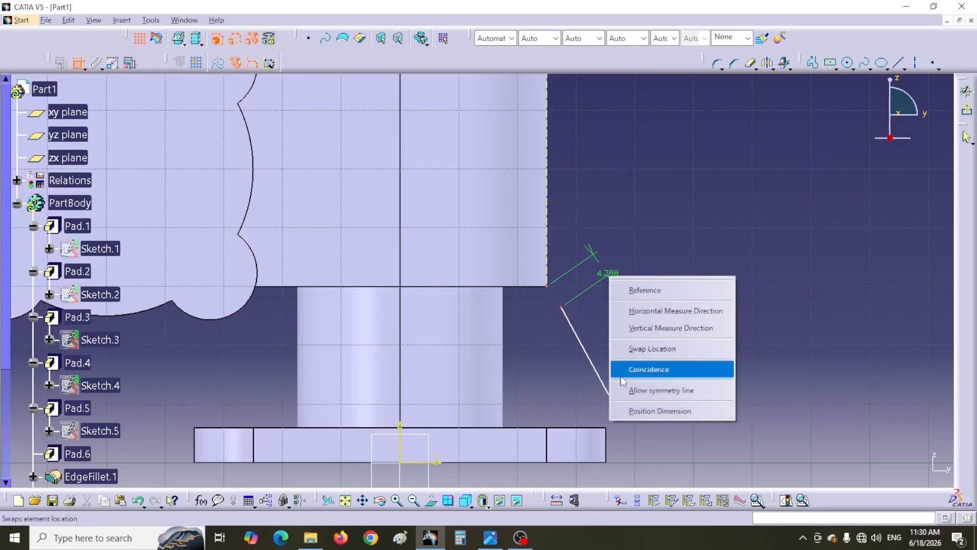
left_click(649, 369)
Make the slanted line's lower endpoint coincident with the base plate's upper outer corner.
left_click(79, 65)
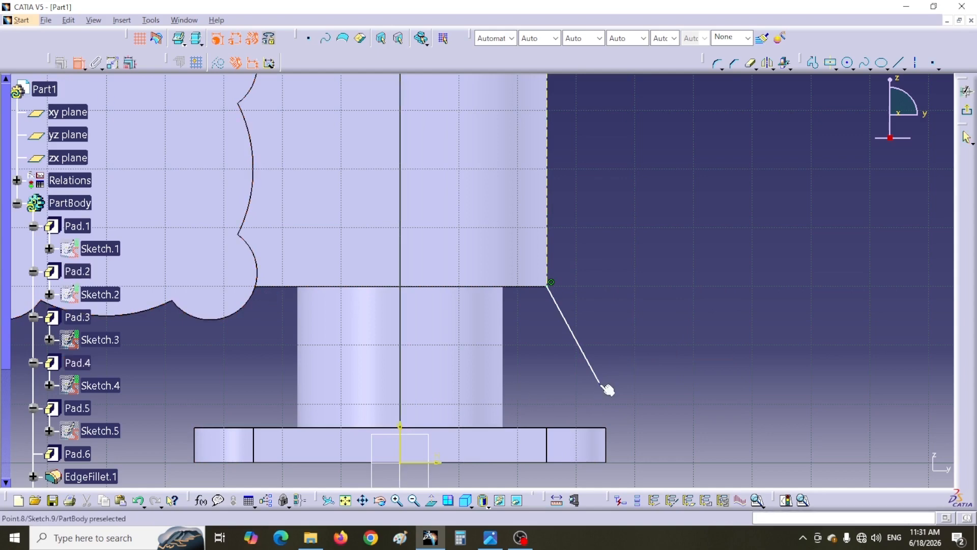
left_click(606, 428)
right_click(644, 386)
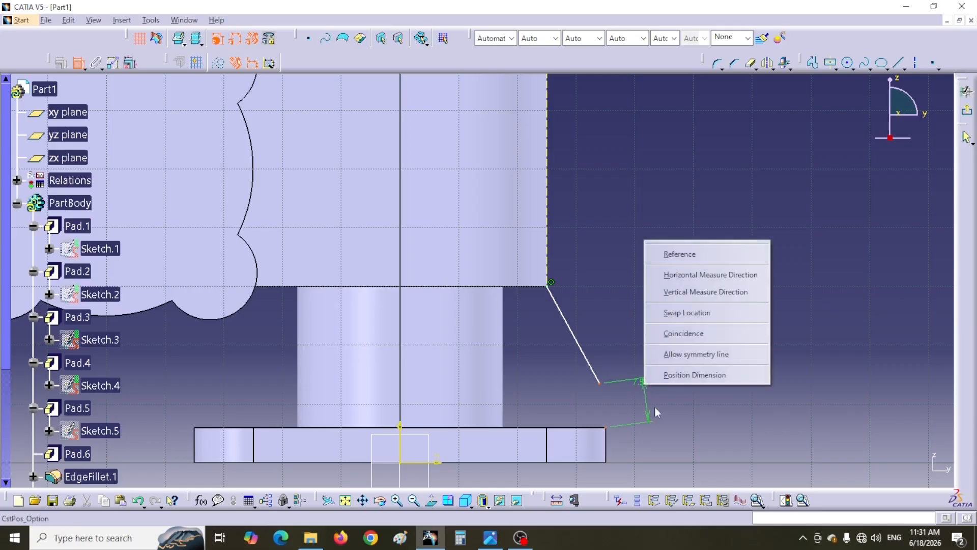
left_click(682, 336)
middle_click_drag(649, 324, 525, 343)
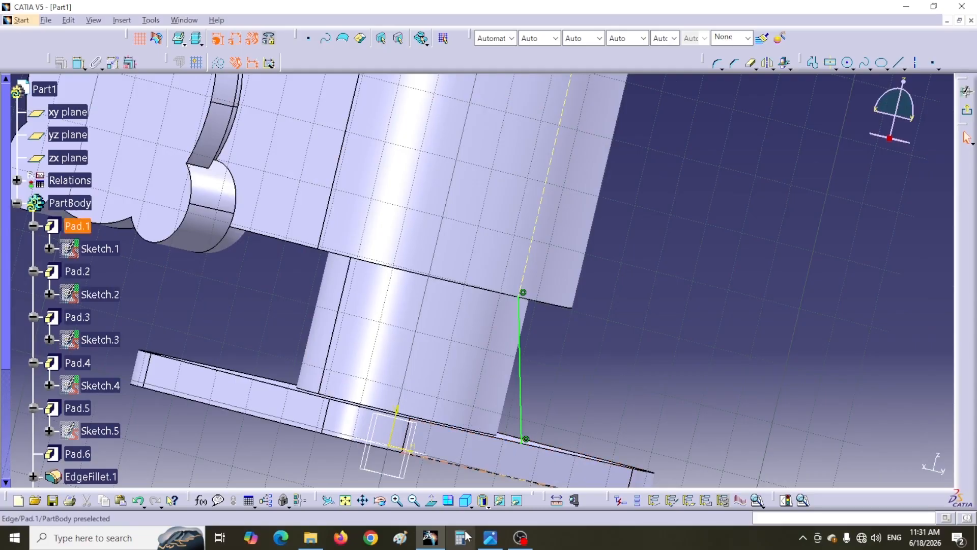
left_click(430, 501)
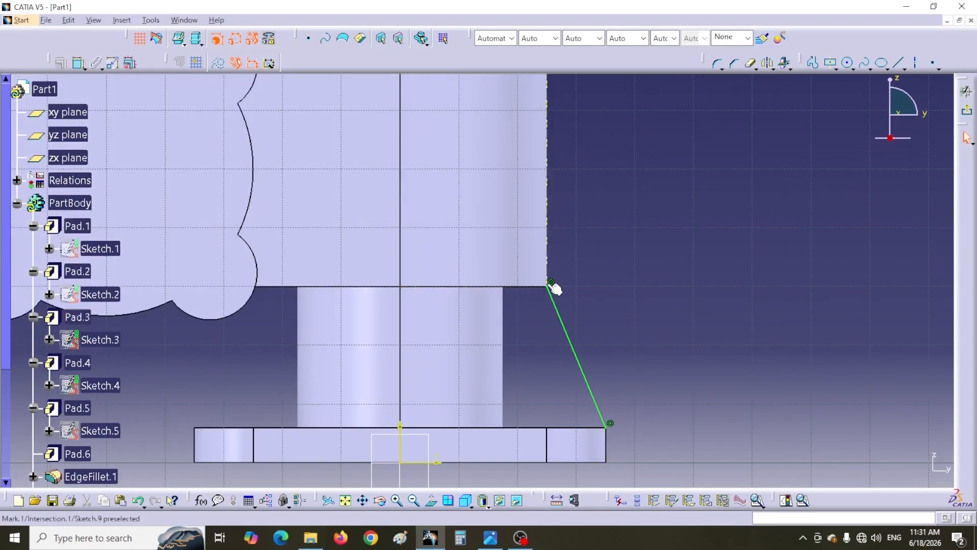
Add a short horizontal line running inward from the slanted line's upper end along the large cylinder's underside and exit the sketch.
left_click(898, 65)
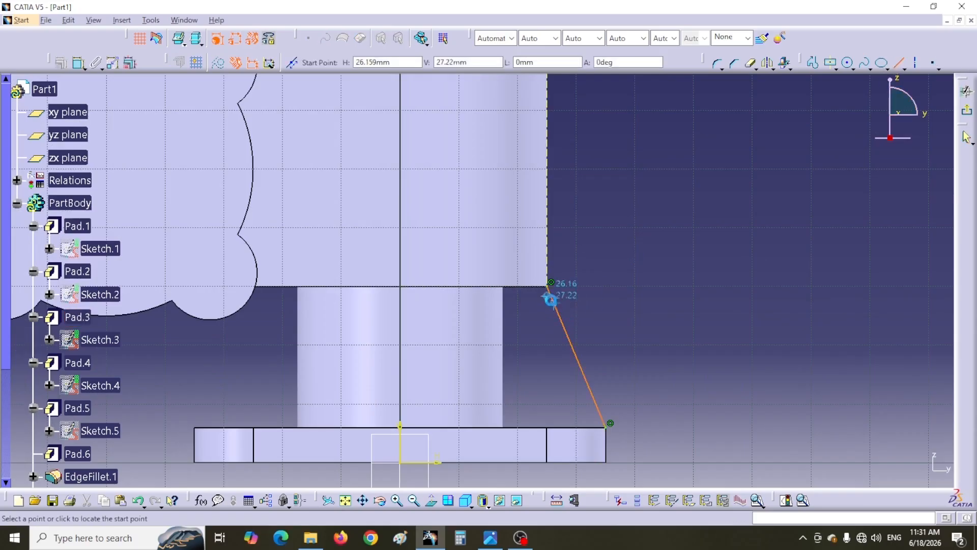
left_click(550, 284)
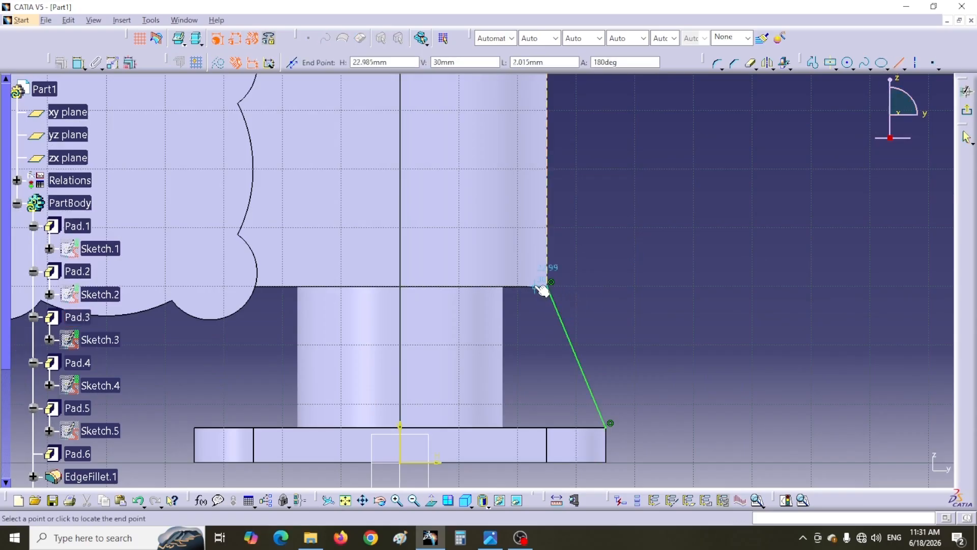
left_click(530, 286)
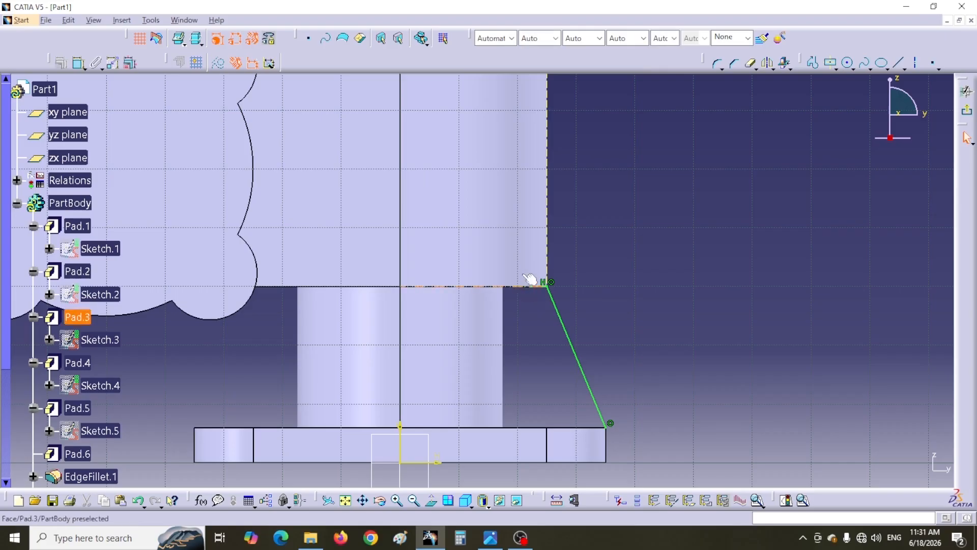
left_click(966, 110)
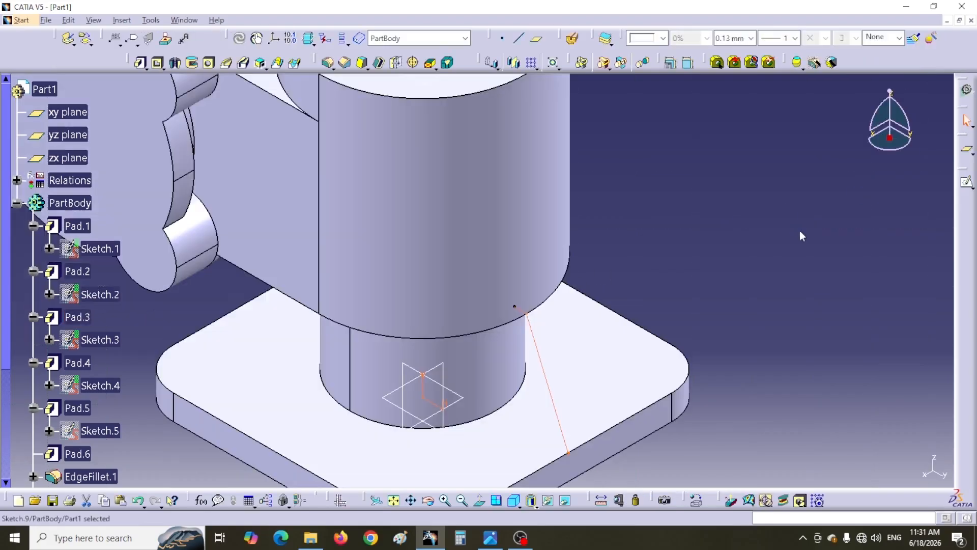
Create a From Side stiffener with Neutral Fiber from the slanted profile, joining the base plate to the vertical cylinders.
left_click(279, 65)
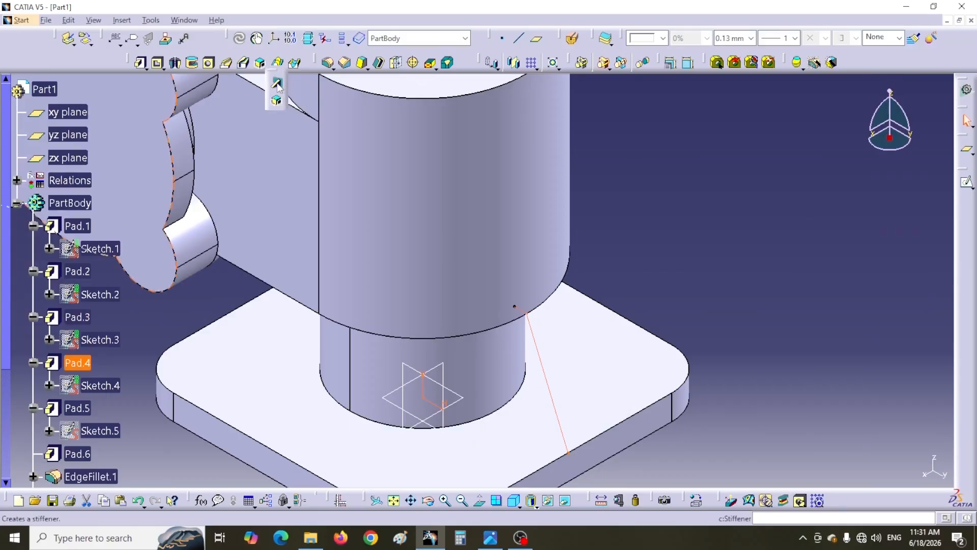
left_click(277, 83)
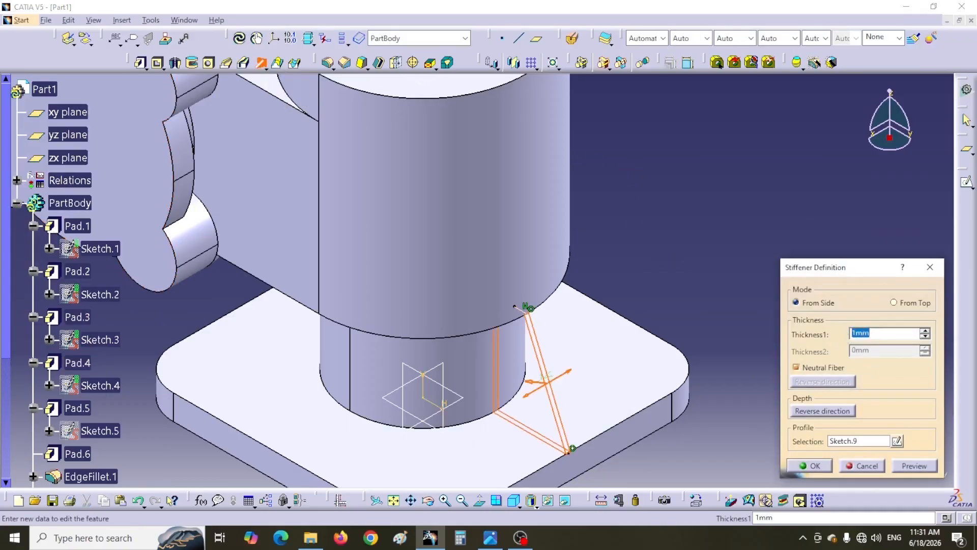
left_click(813, 467)
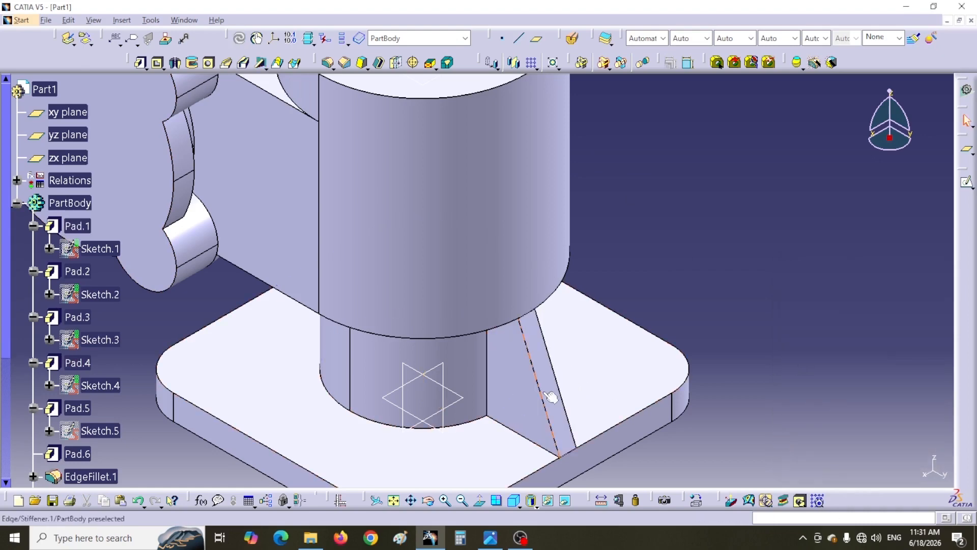
Start a sketch on the yz plane and intersect the small vertical cylinder's outer face with it as a construction line.
middle_click_drag(442, 401, 476, 331)
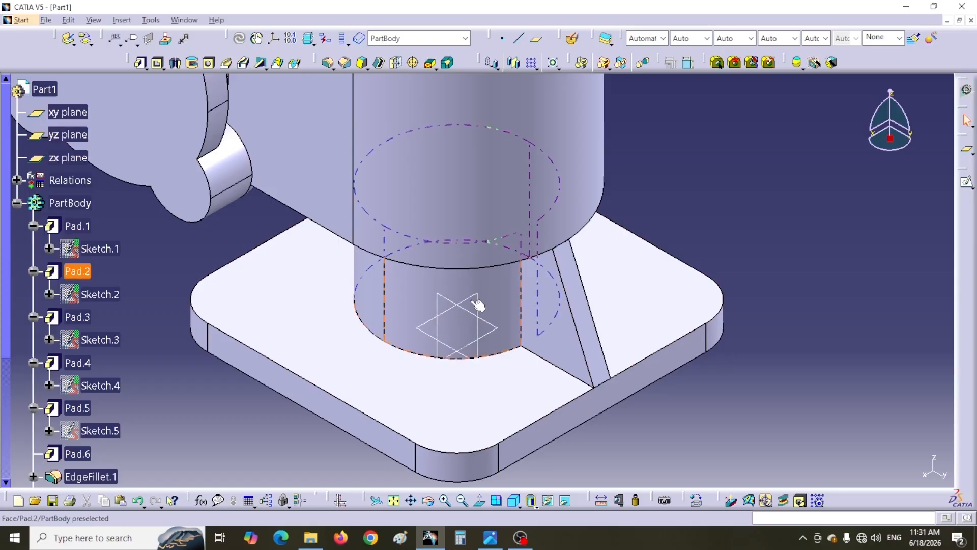
left_click(451, 302)
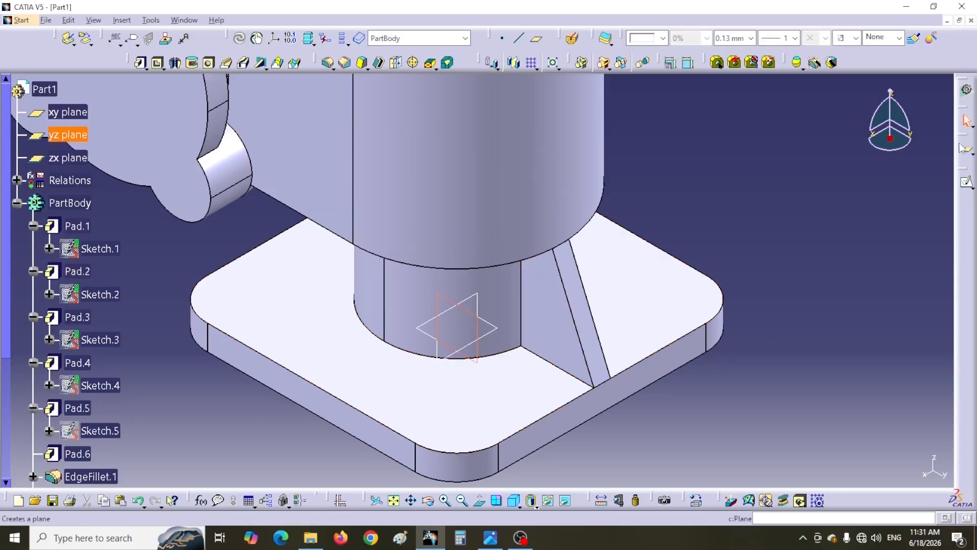
left_click(966, 182)
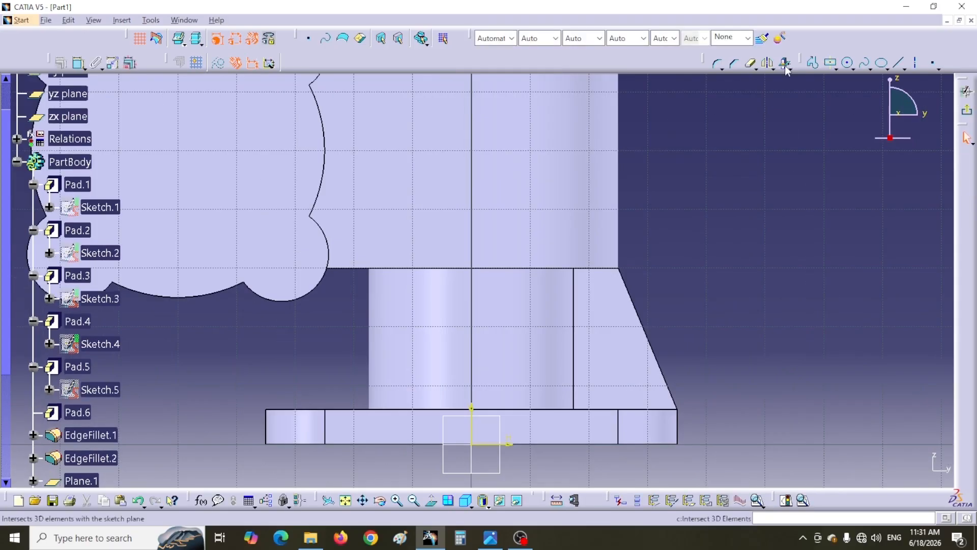
left_click(786, 69)
left_click(423, 366)
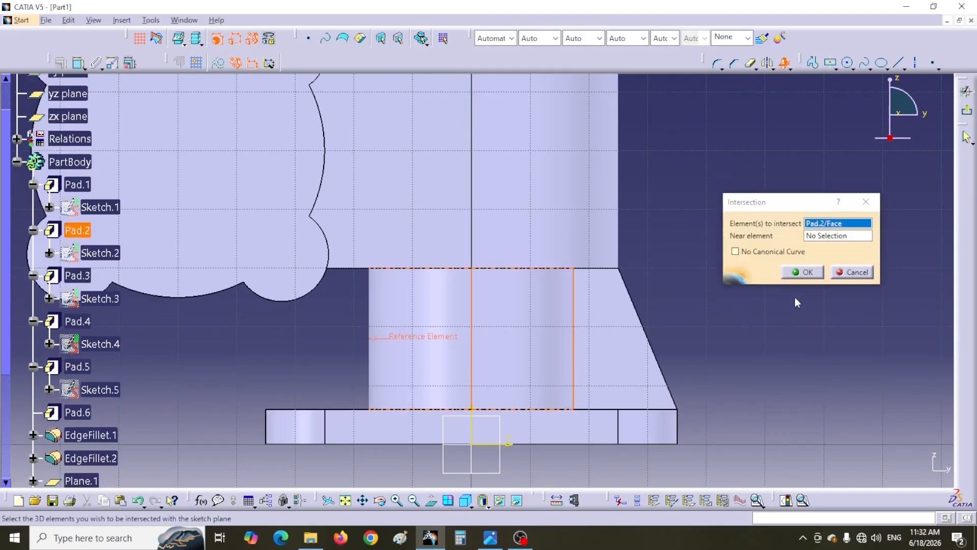
left_click(805, 274)
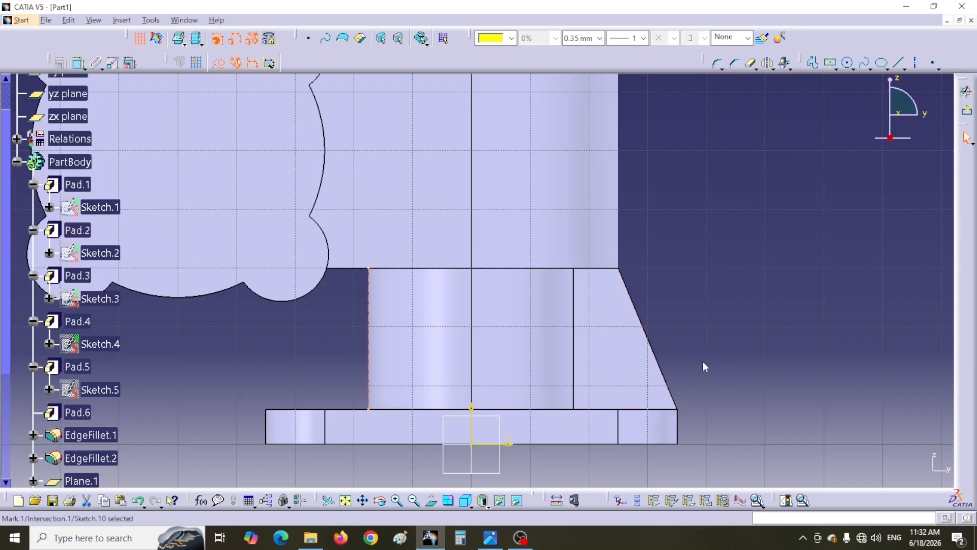
Sketch a standard vertical line about 26 mm long outside the base plate, below the square end boss.
middle_click_drag(732, 281, 792, 282)
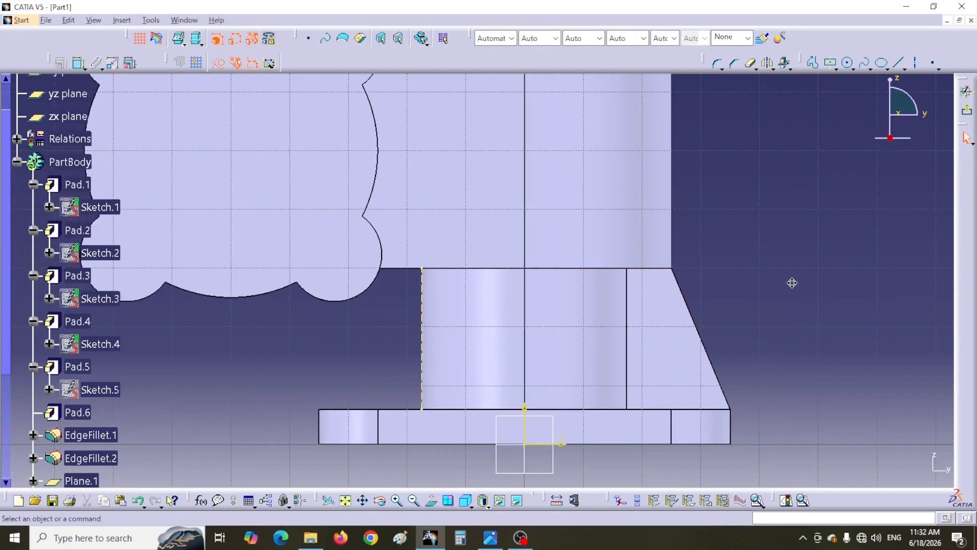
left_click(897, 62)
left_click(261, 318)
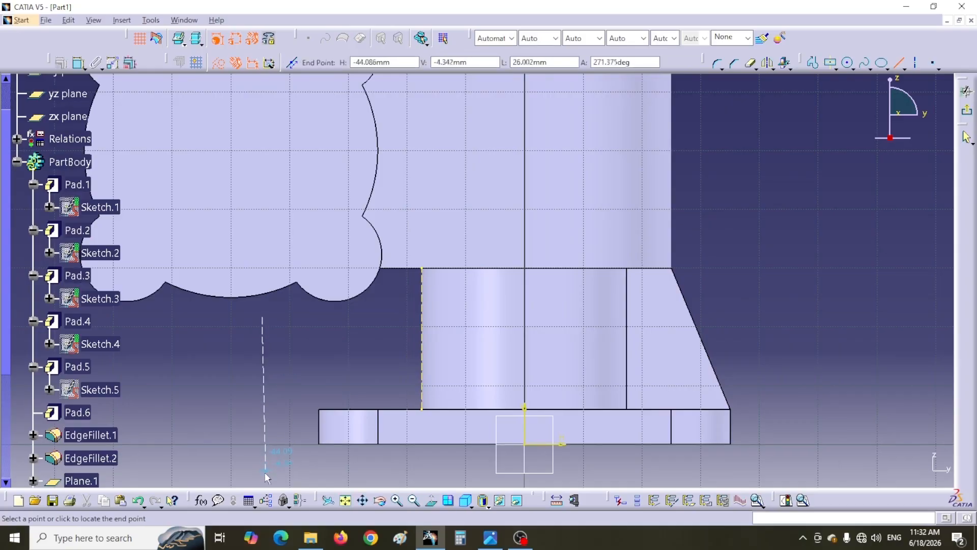
left_click(262, 474)
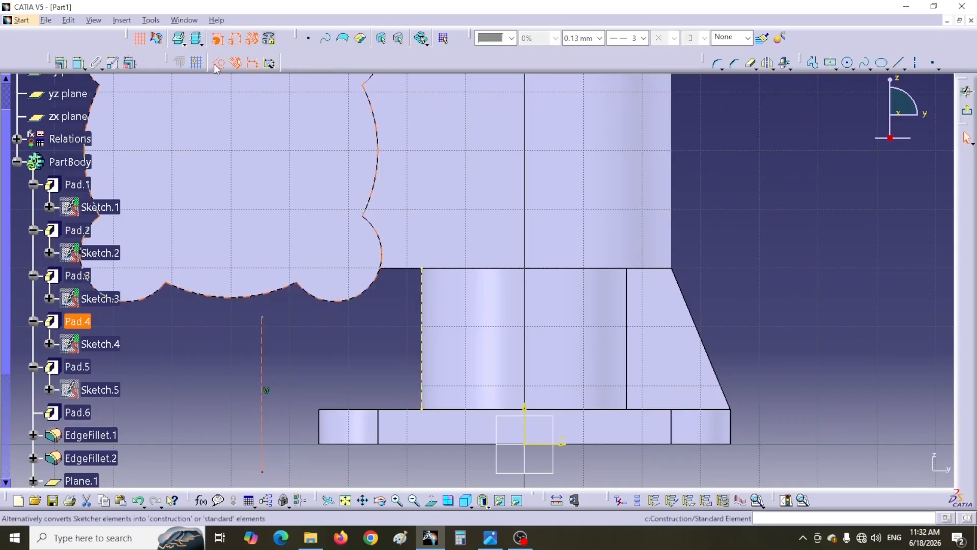
left_click(294, 389)
middle_click_drag(292, 388, 349, 345)
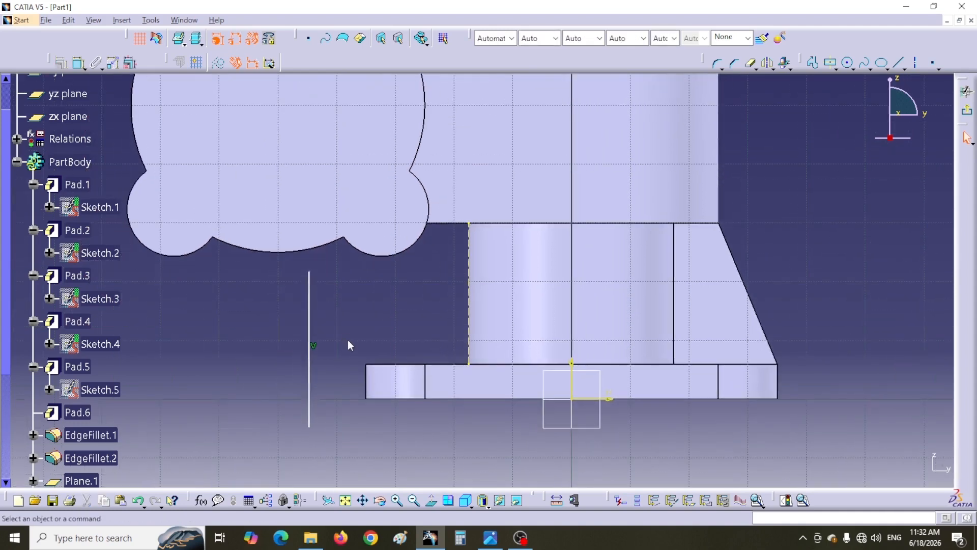
Dimension the new vertical line's length and set it to 35 mm.
left_click(79, 63)
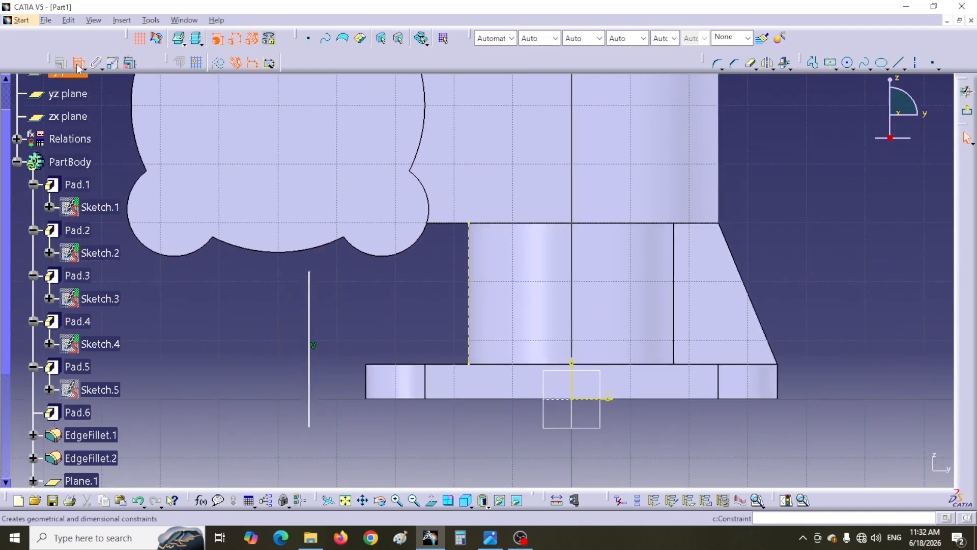
left_click(314, 381)
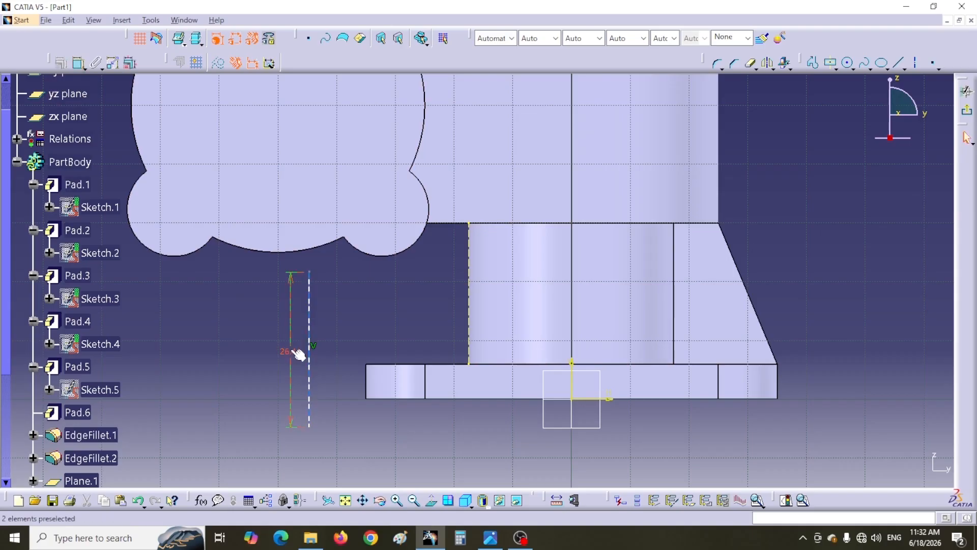
left_click(299, 355)
double_click(291, 351)
type("35")
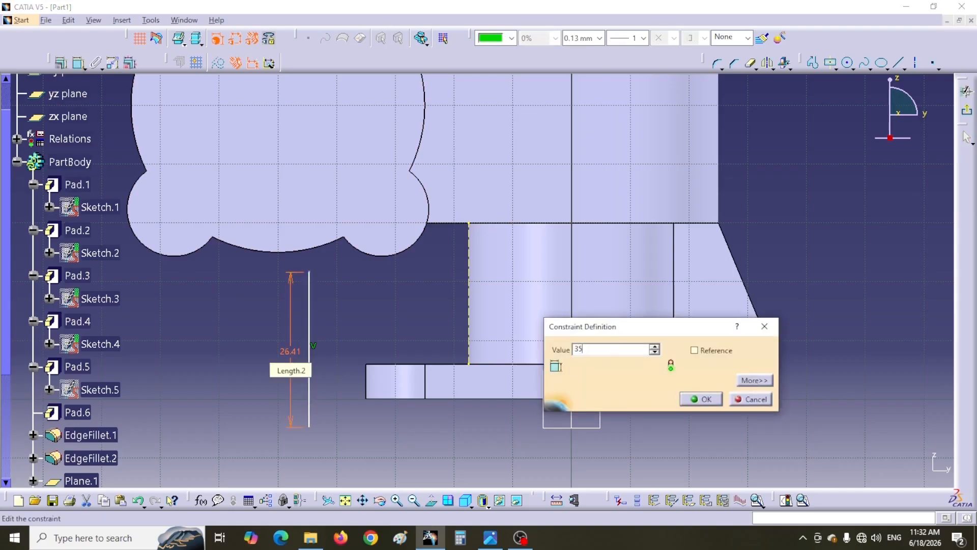
key("Return")
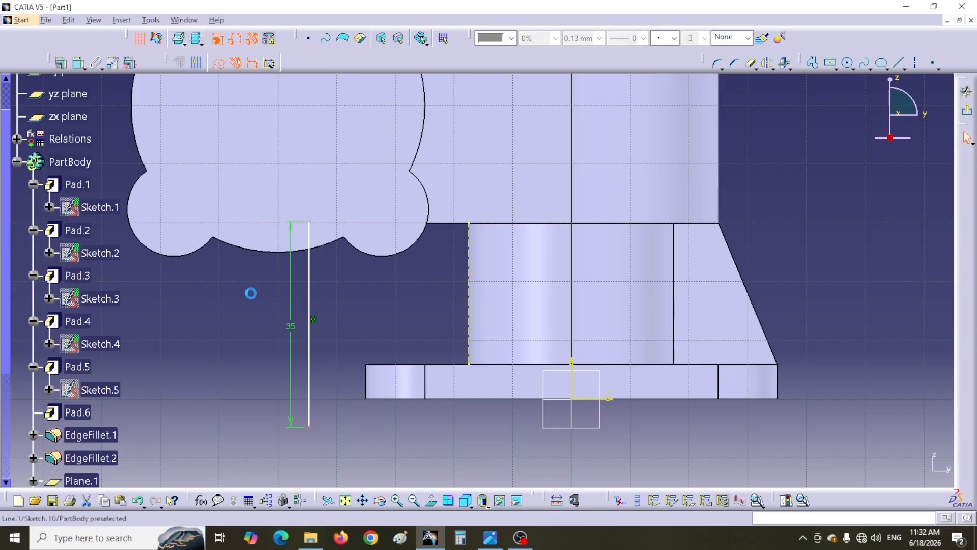
Begin constraining the vertical line's lower endpoint.
left_click(78, 65)
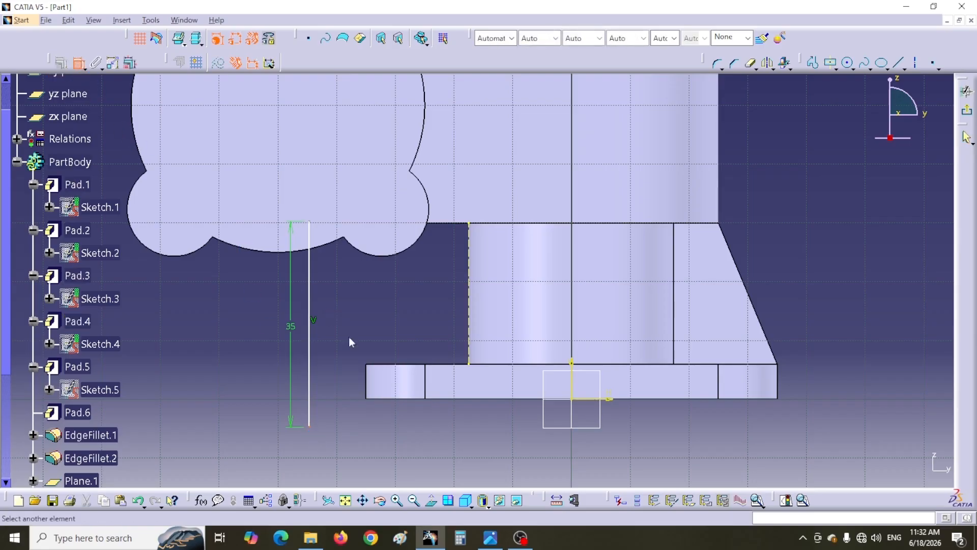
Make the lower endpoint of the 35 mm vertical line coincident with the base plate's top edge.
left_click(373, 368)
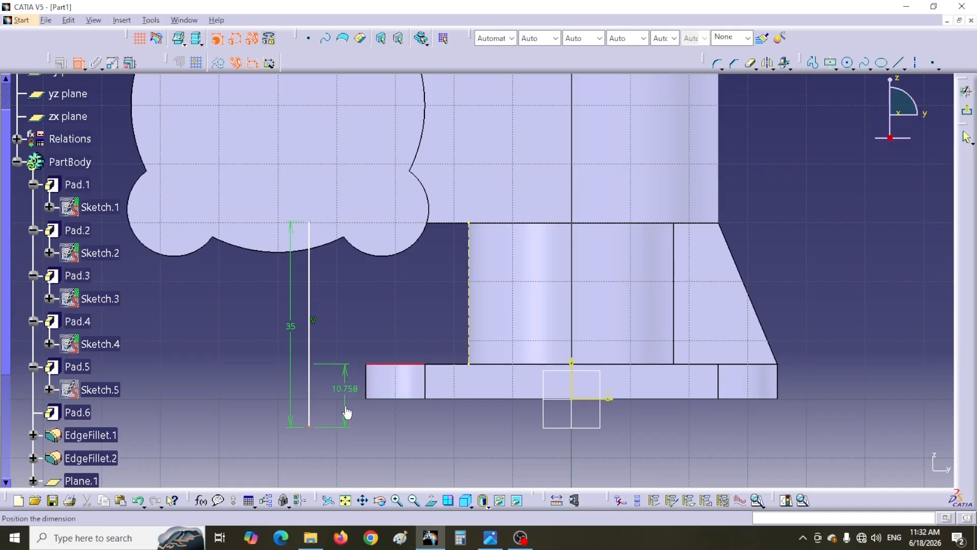
right_click(346, 412)
left_click(373, 462)
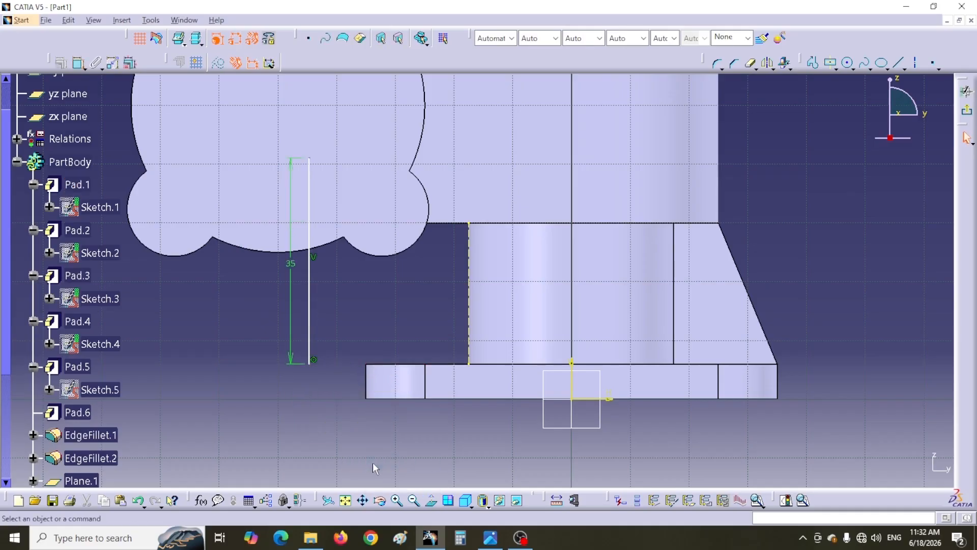
Constrain the vertical line 14 mm from the projected edge of the lower cylinder and exit the sketch.
mouse_move(317, 361)
middle_mouse_down()
mouse_move(338, 347)
mouse_move(404, 366)
mouse_move(372, 400)
mouse_move(357, 397)
mouse_move(354, 379)
middle_mouse_up()
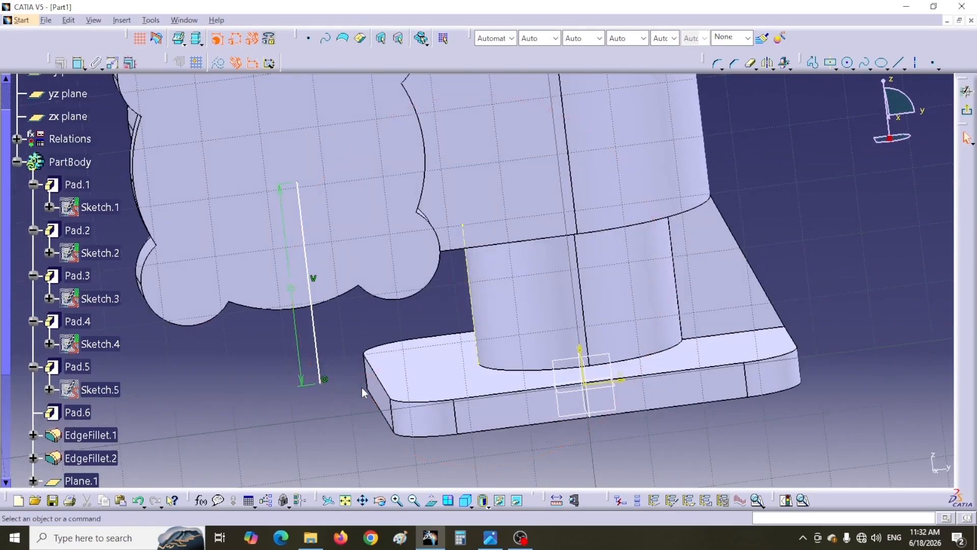
left_click(79, 63)
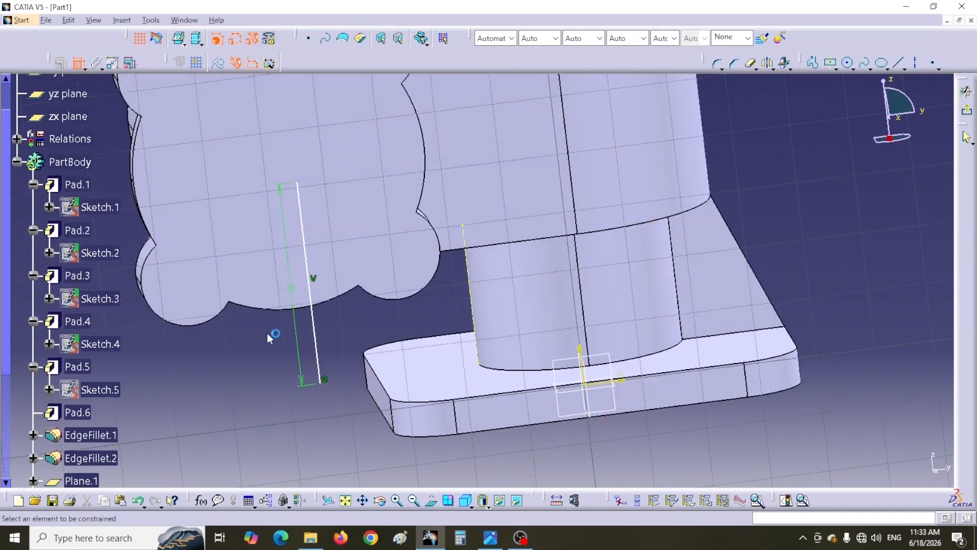
left_click(316, 339)
left_click(472, 325)
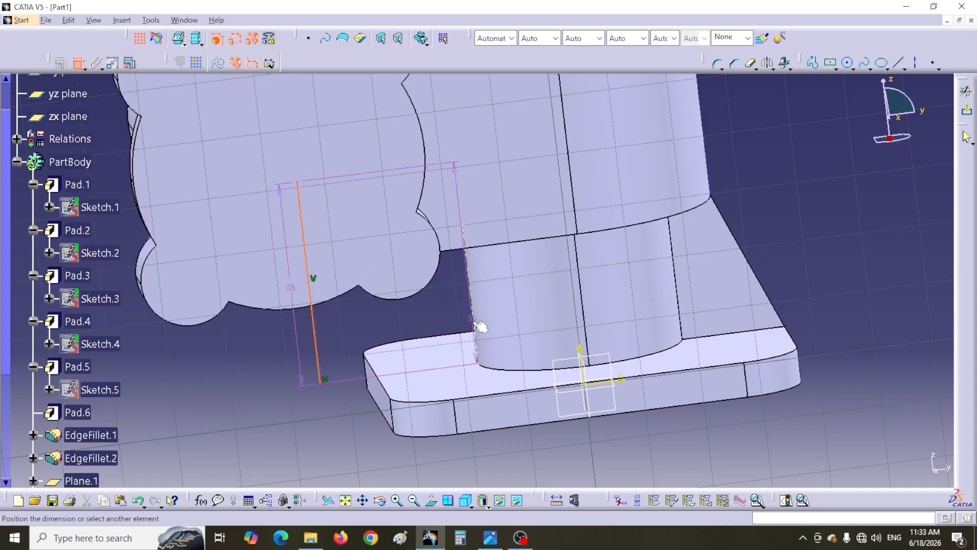
left_click(367, 327)
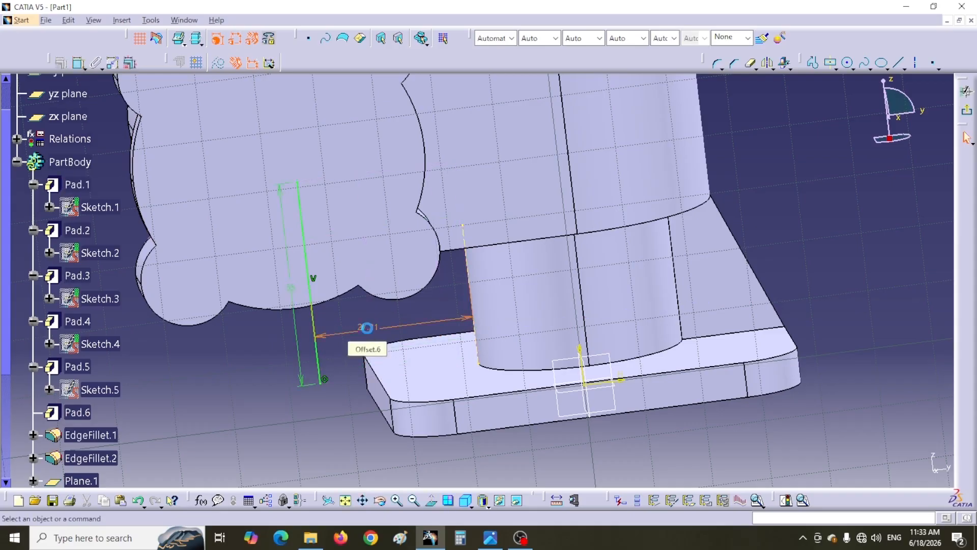
double_click(368, 330)
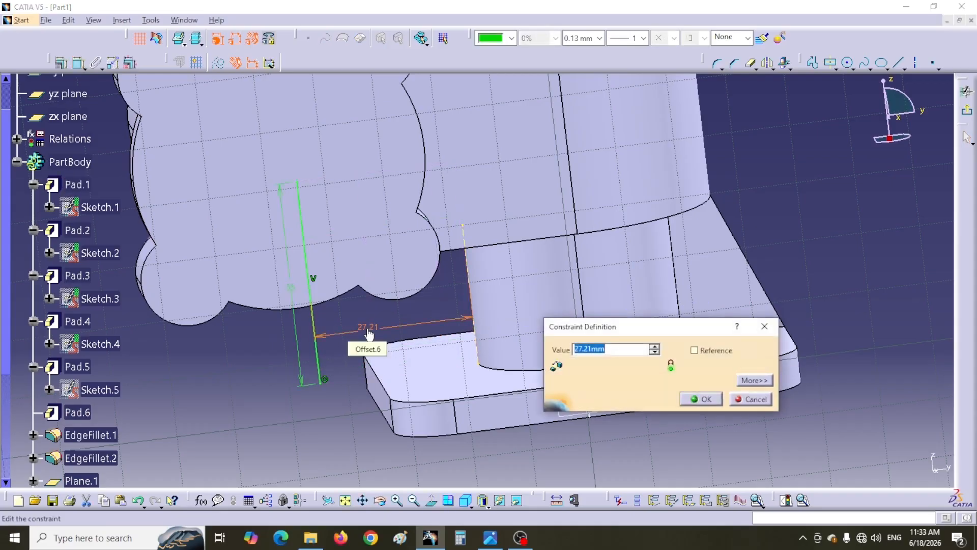
type("14")
key("Return")
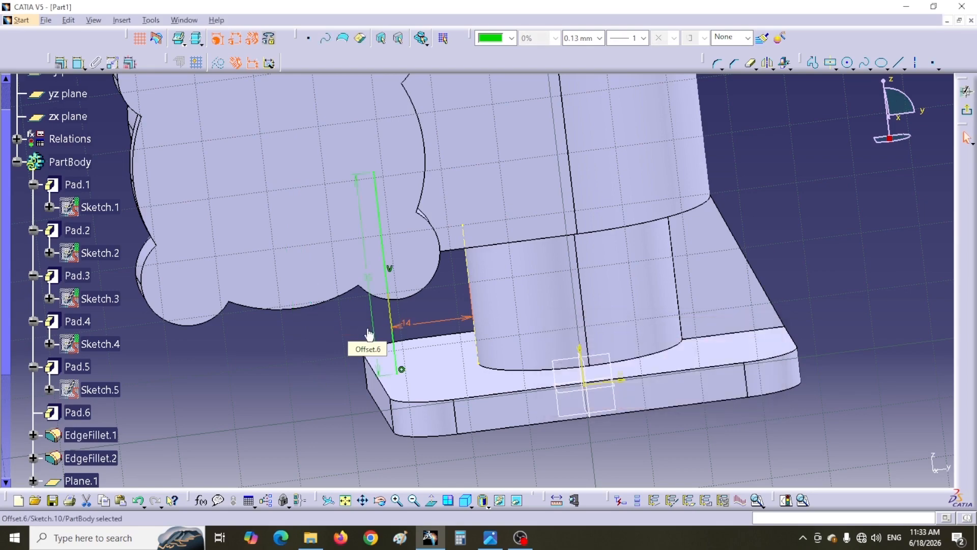
left_click(308, 388)
mouse_move(305, 366)
middle_mouse_down()
mouse_move(302, 347)
mouse_move(318, 323)
mouse_move(434, 233)
mouse_move(460, 237)
mouse_move(341, 366)
mouse_move(303, 374)
mouse_move(305, 358)
middle_mouse_up()
left_click(967, 111)
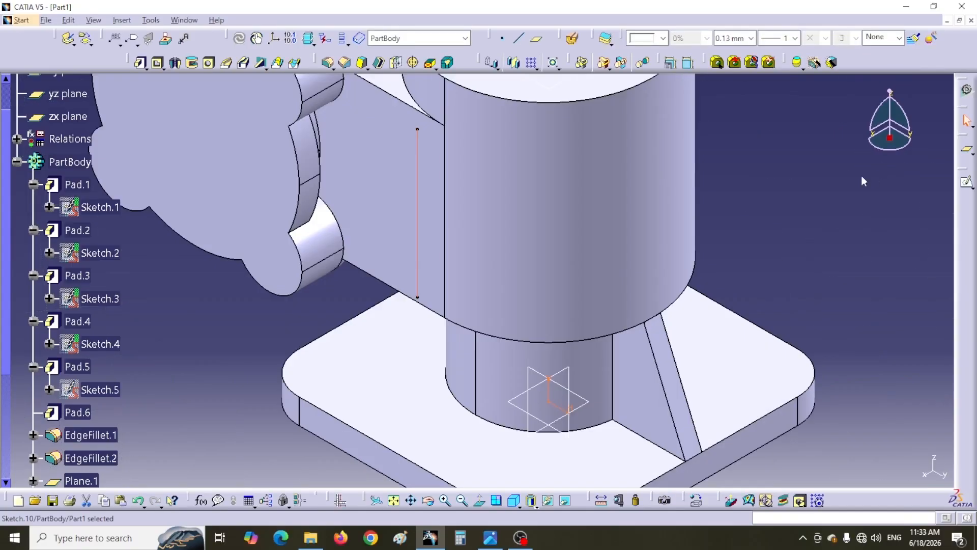
Create a stiffener from the rib line sketch in From Side mode with 4 mm thickness and Neutral Fiber.
middle_click_drag(341, 304, 310, 275)
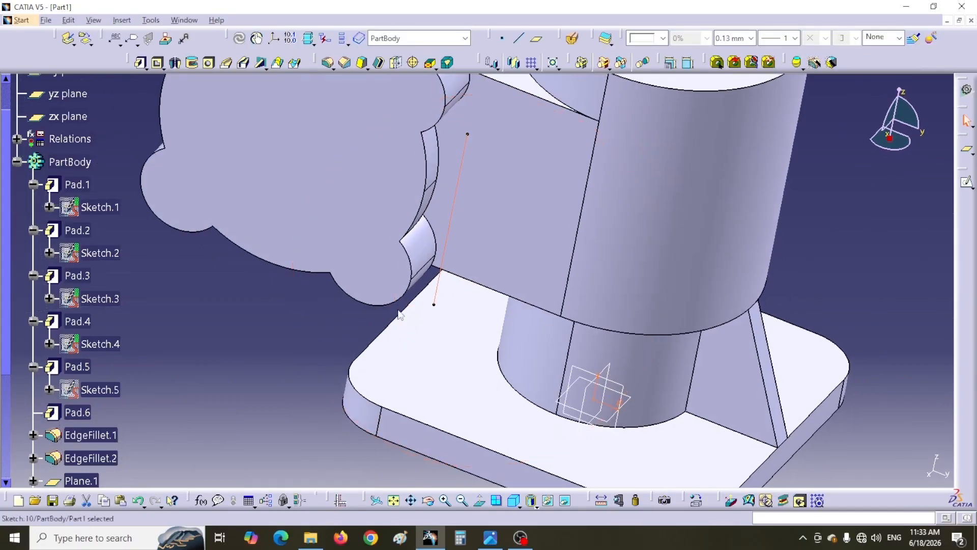
left_click(261, 62)
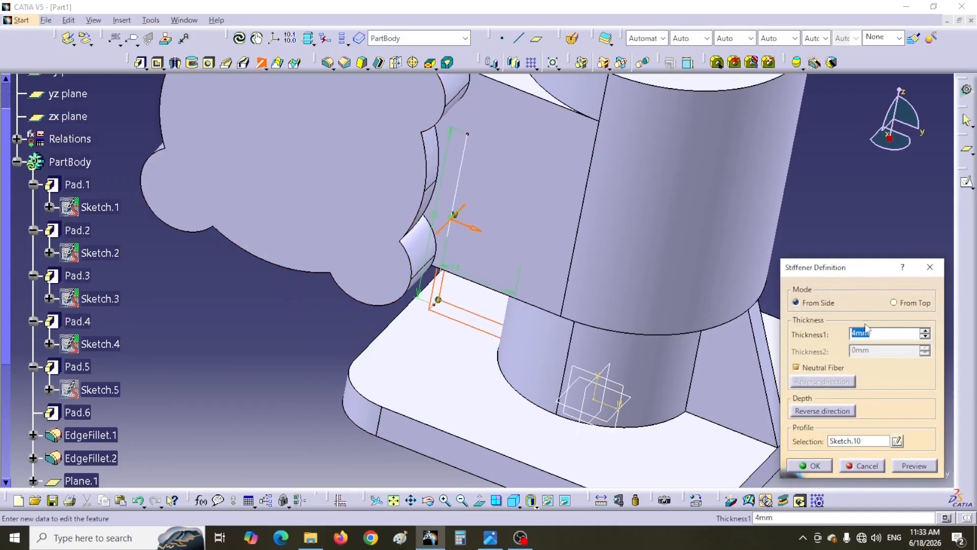
left_click(811, 472)
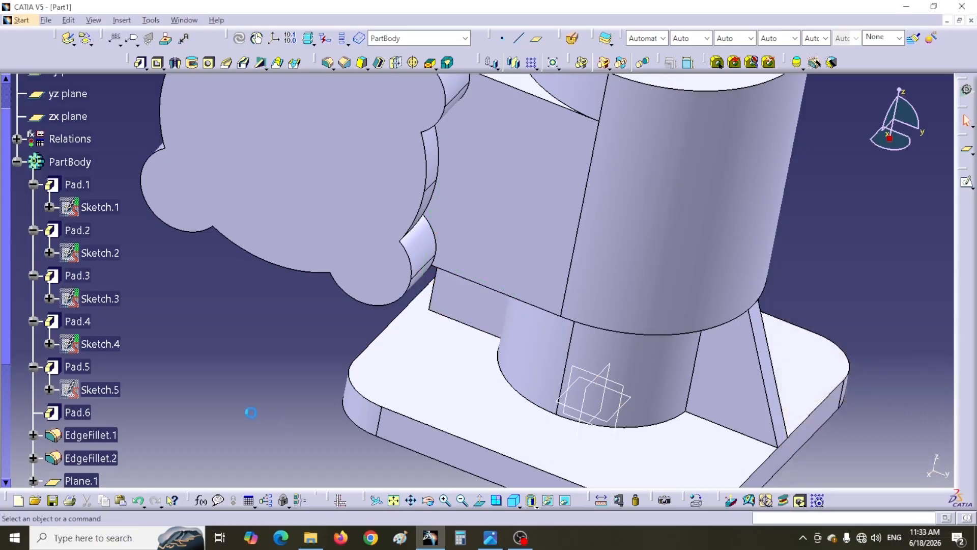
mouse_move(272, 377)
middle_mouse_down()
mouse_move(298, 390)
mouse_move(405, 344)
mouse_move(496, 287)
mouse_move(341, 358)
mouse_move(342, 382)
middle_mouse_up()
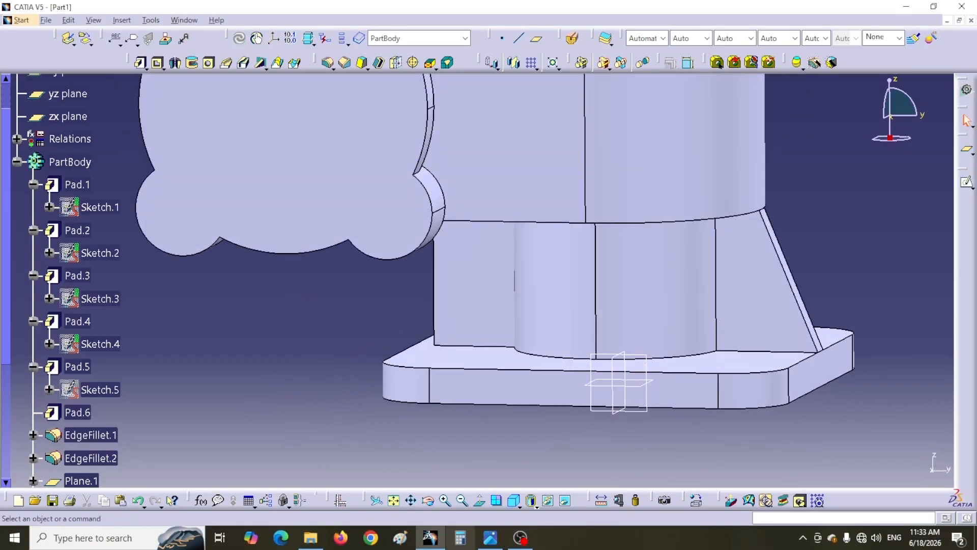
Check the valve body drawing's height dimensions in the image viewer and create a plane offset 43 mm from the xy plane in CATIA.
left_click(485, 541)
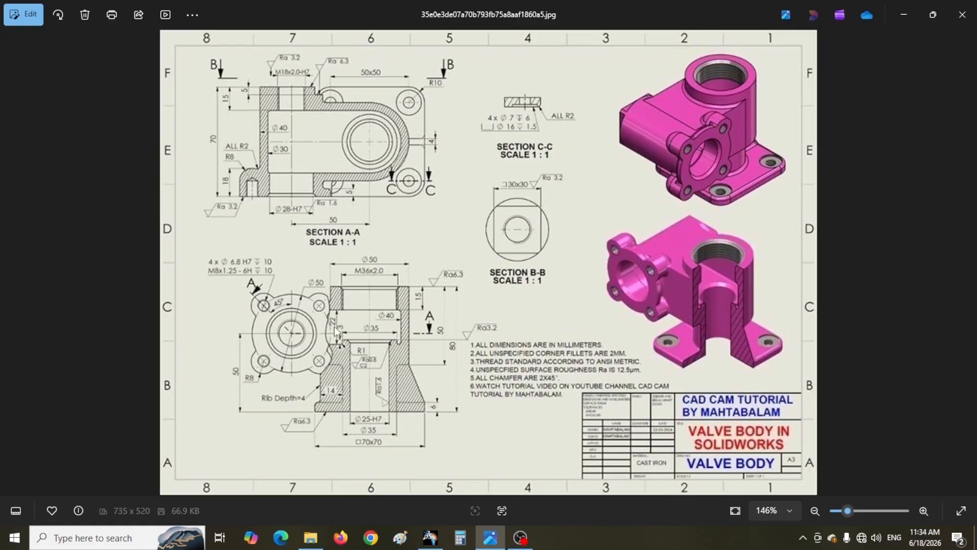
scroll(335, 332, "up", 5)
left_click_drag(364, 334, 422, 334)
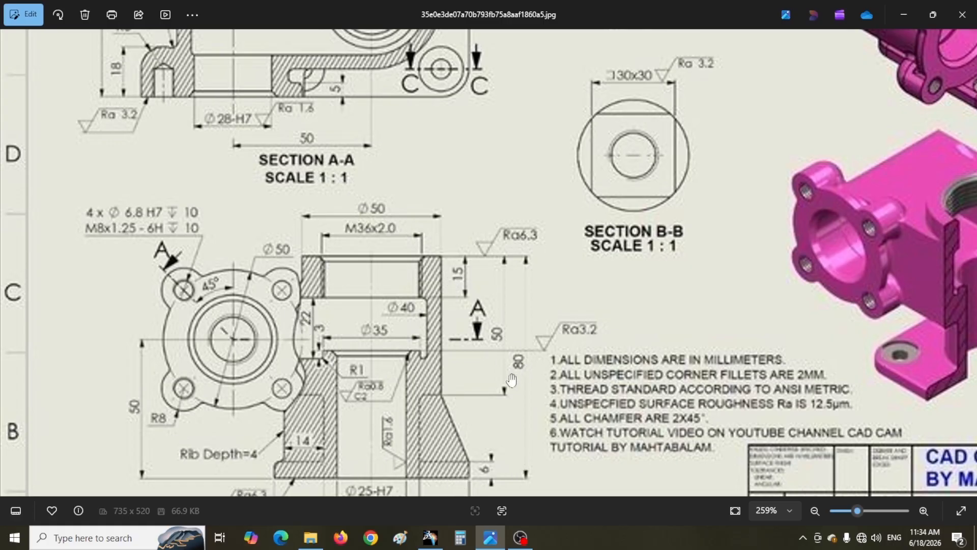
key("alt+Tab")
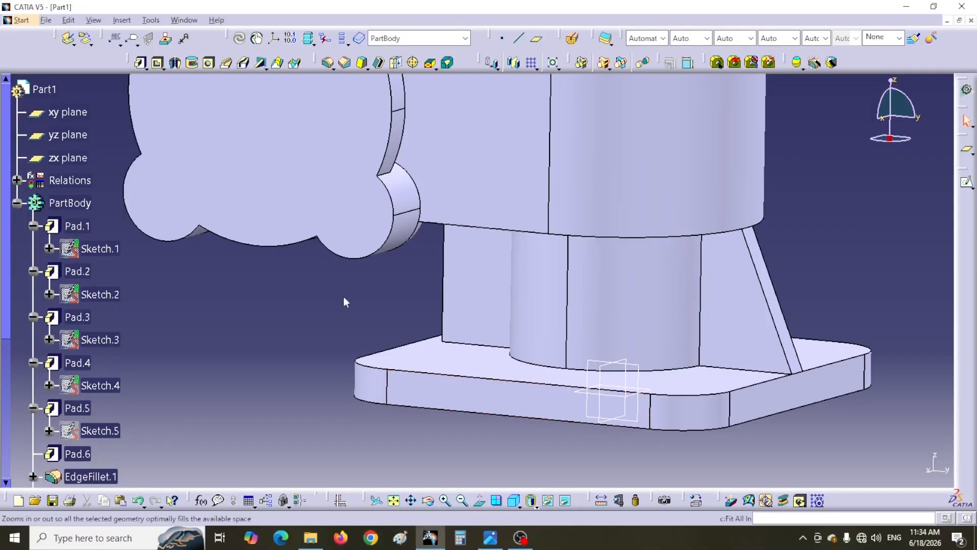
left_click(536, 38)
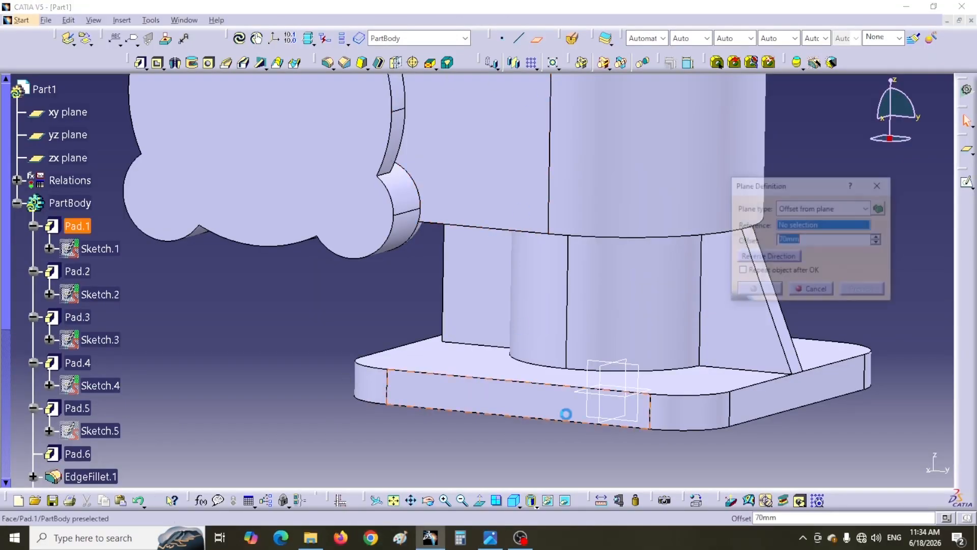
left_click(617, 399)
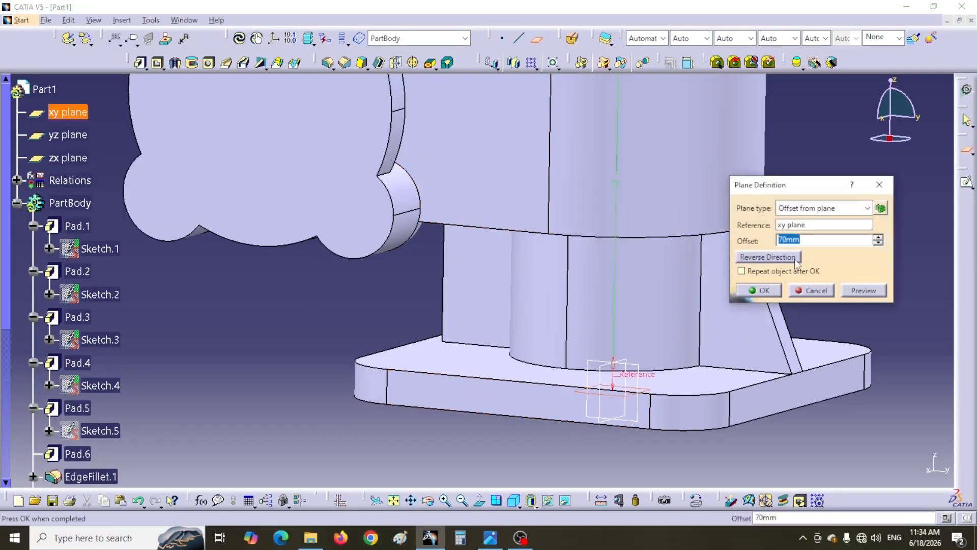
type("43")
key("Return")
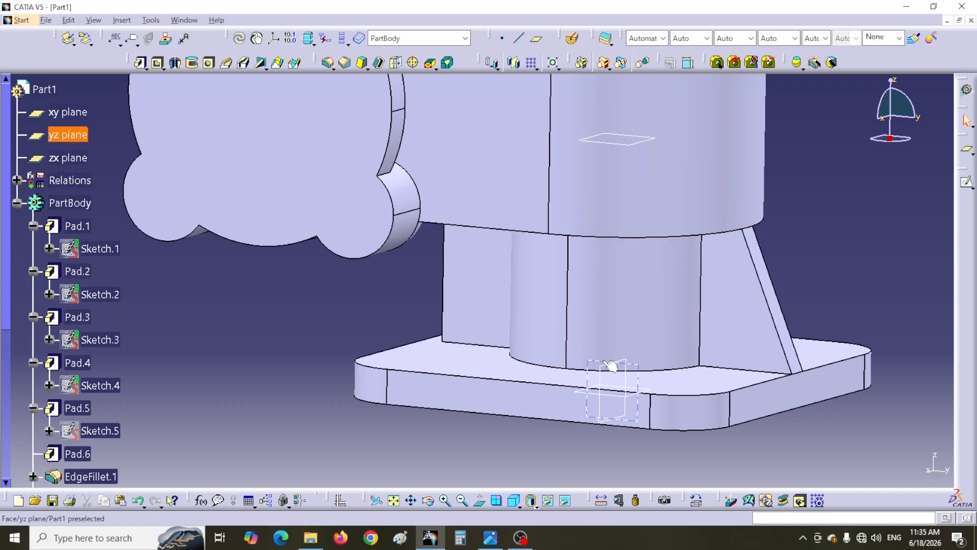
Sketch a circle about 42 mm in diameter centred at the origin on the new offset plane, with the part cut by the sketch plane.
left_click(628, 142)
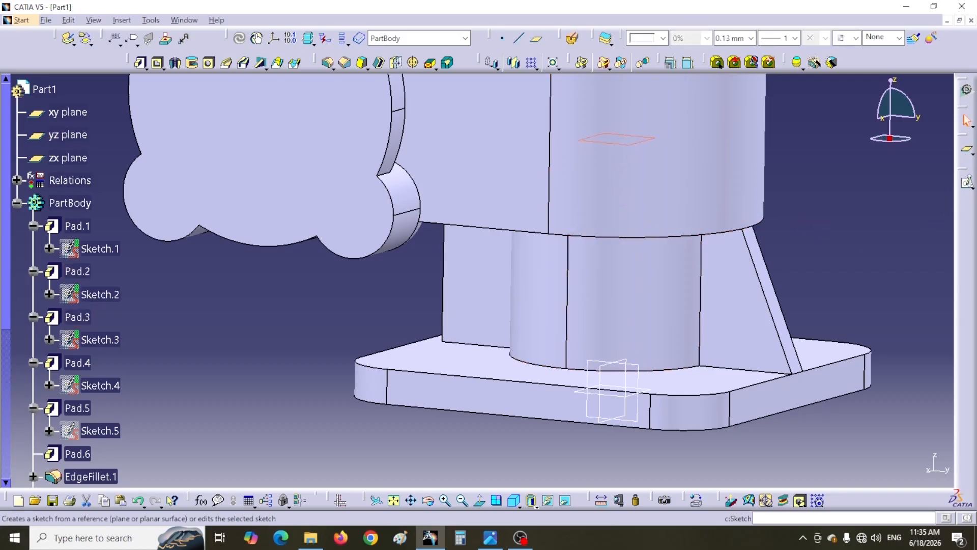
left_click(965, 182)
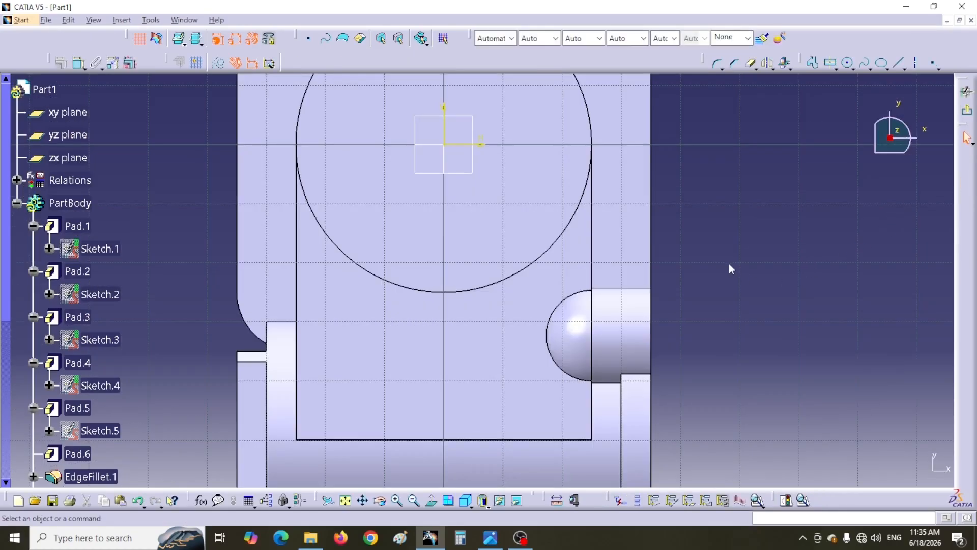
mouse_move(728, 264)
middle_mouse_down("ctrl")
mouse_move(726, 255)
mouse_move(725, 288)
middle_mouse_up("ctrl")
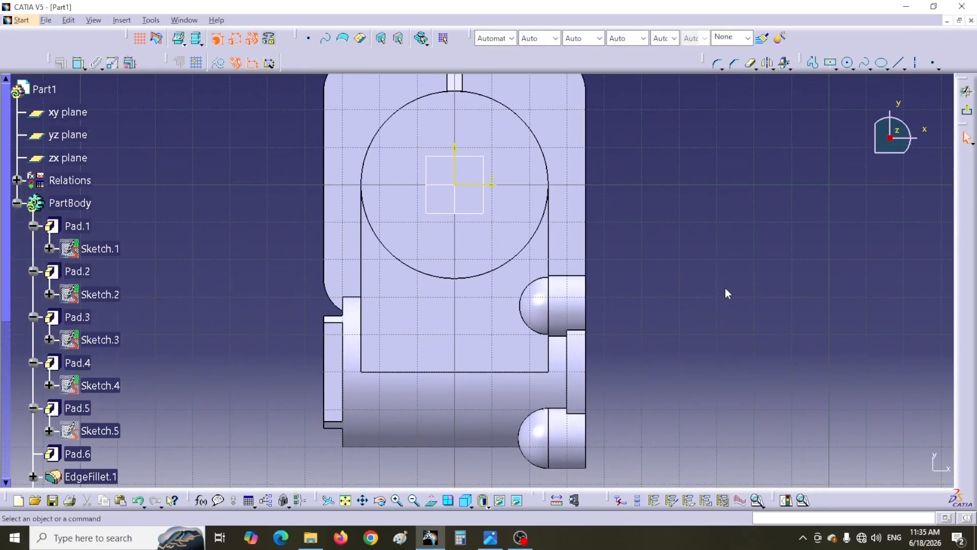
left_click(158, 39)
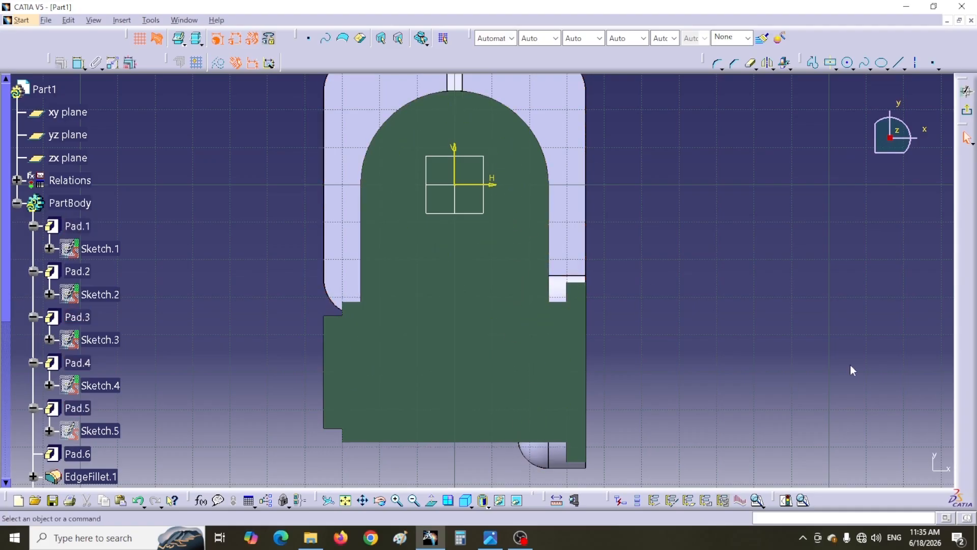
left_click(847, 63)
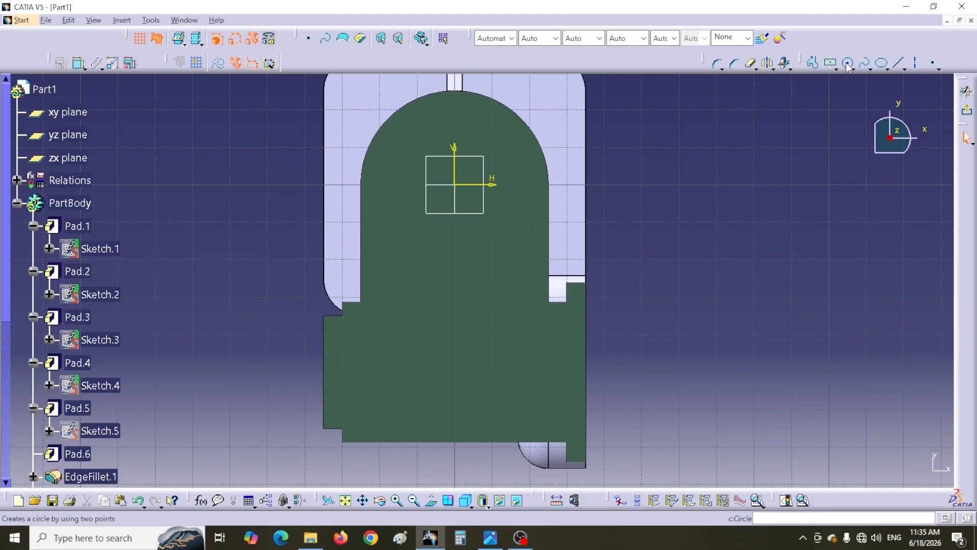
left_click(454, 184)
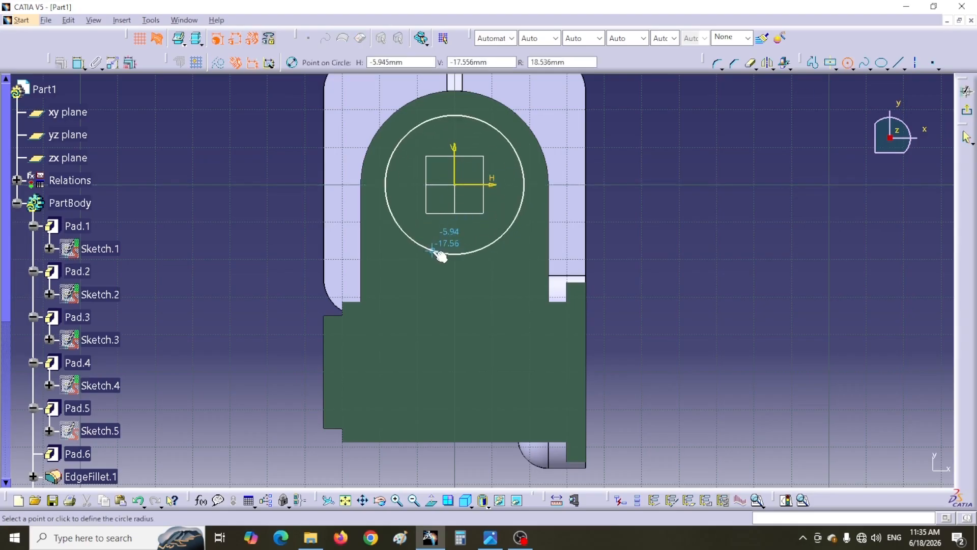
left_click(430, 261)
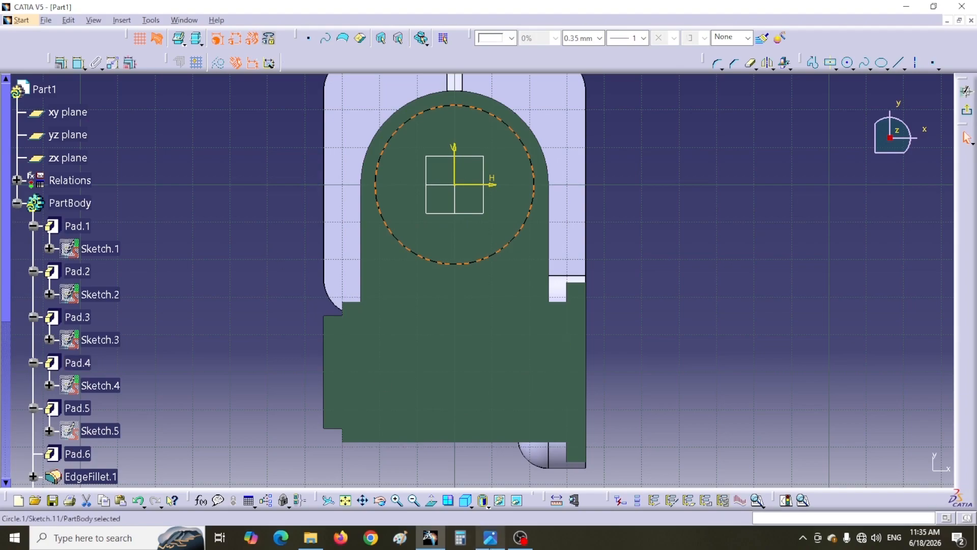
Check the bore size in the drawing image and dimension the circle in CATIA with a 40 mm diameter.
left_click(490, 537)
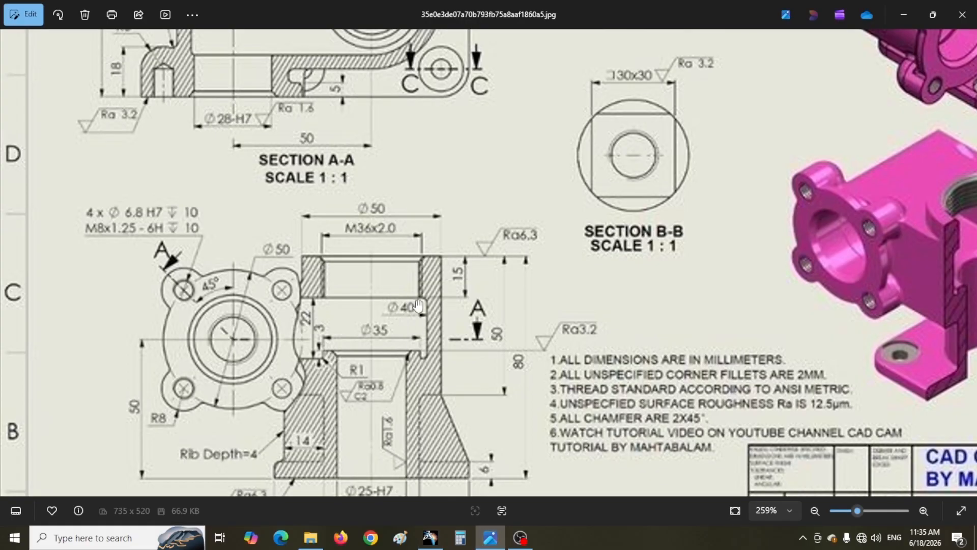
left_click(430, 537)
left_click(386, 200)
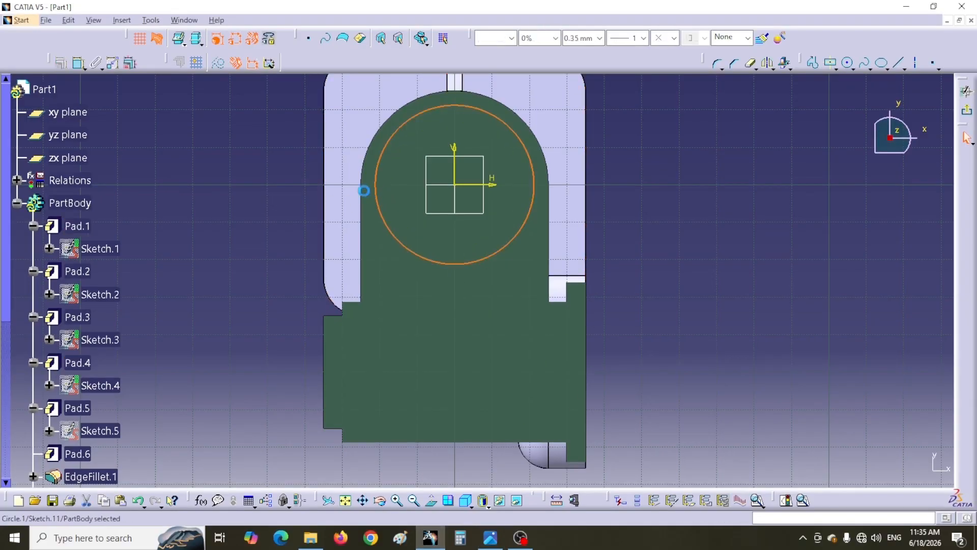
left_click(78, 64)
left_click(235, 127)
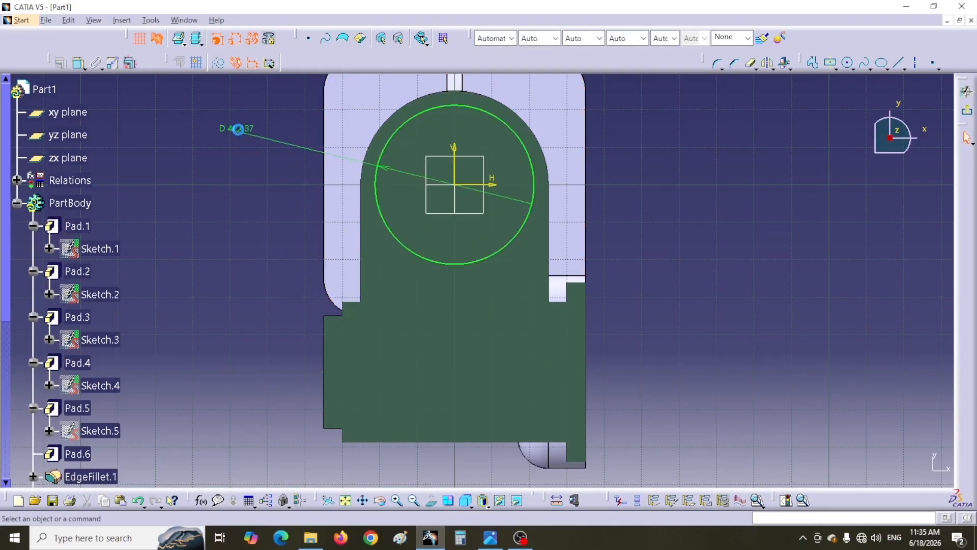
double_click(235, 127)
type("4")
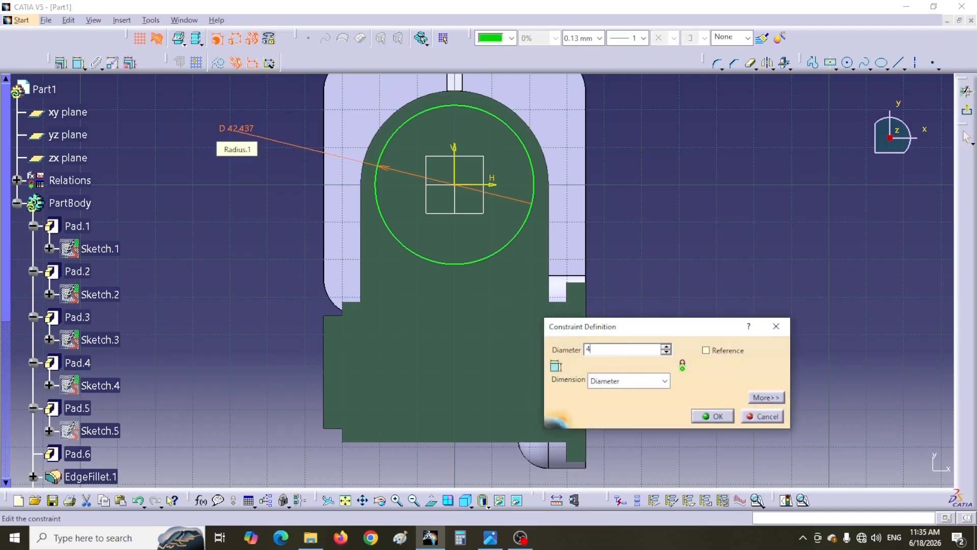
key("Return")
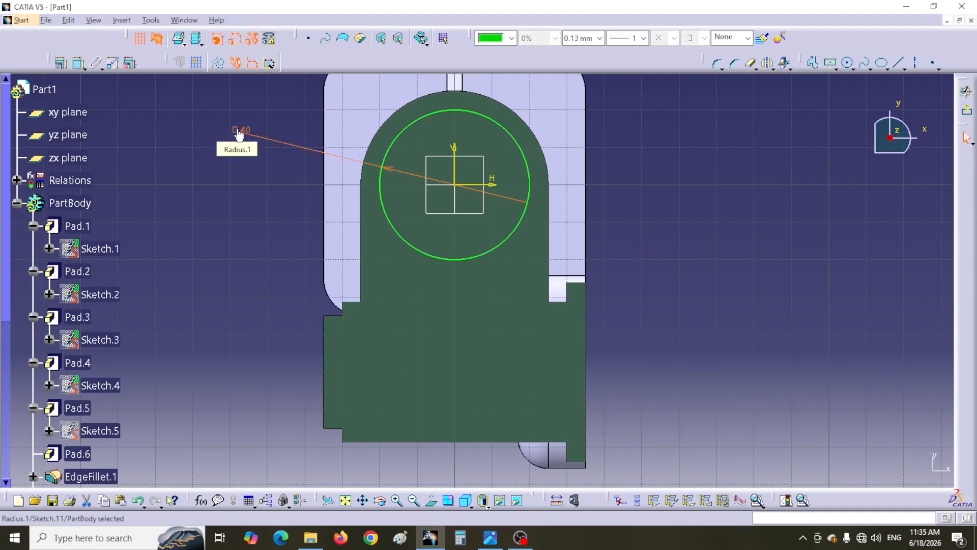
Sketch a vertical line beside the cavity circle, starting about 43 mm along H and 13 mm along V and running downward.
left_click(898, 63)
left_click(616, 134)
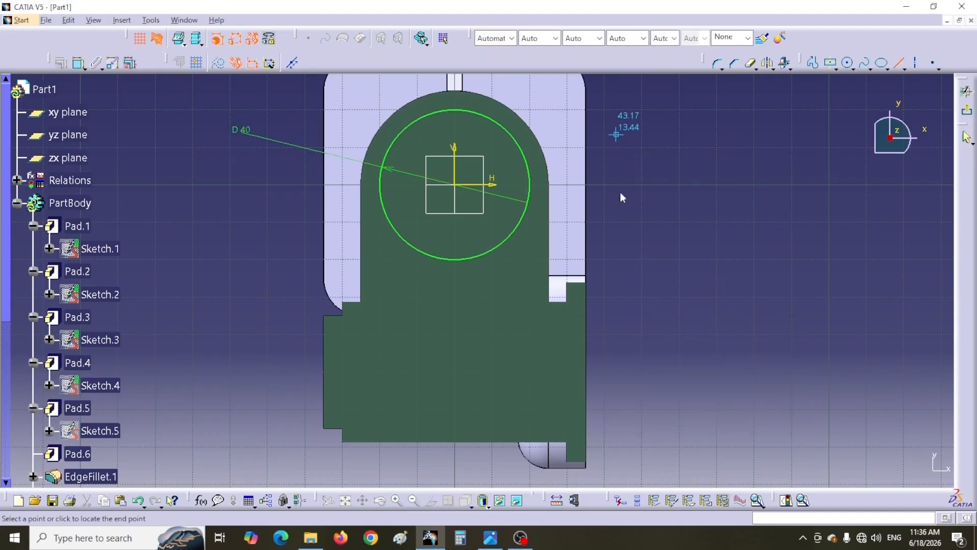
left_click(615, 413)
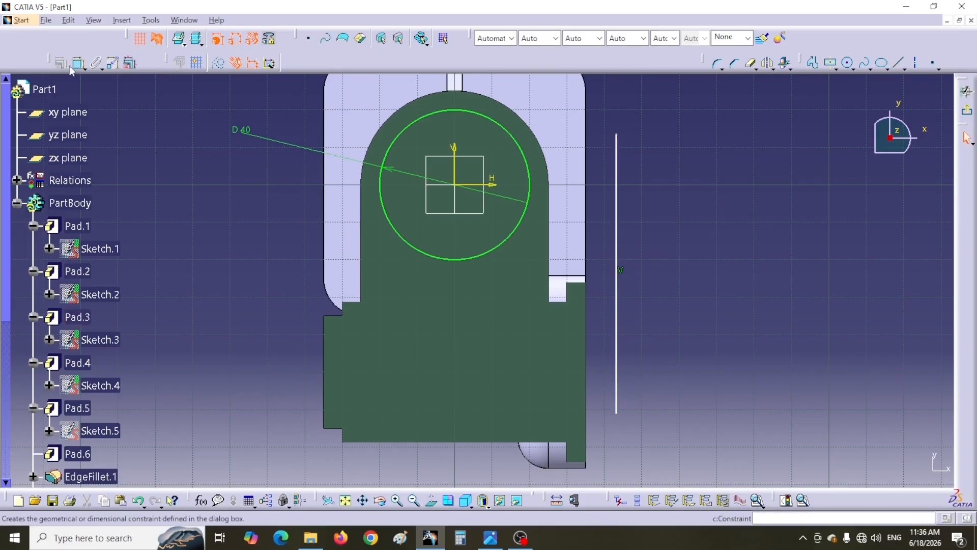
Constrain the vertical line tangent to the 40 mm circle and trim its portion above the tangent point.
left_click(533, 176)
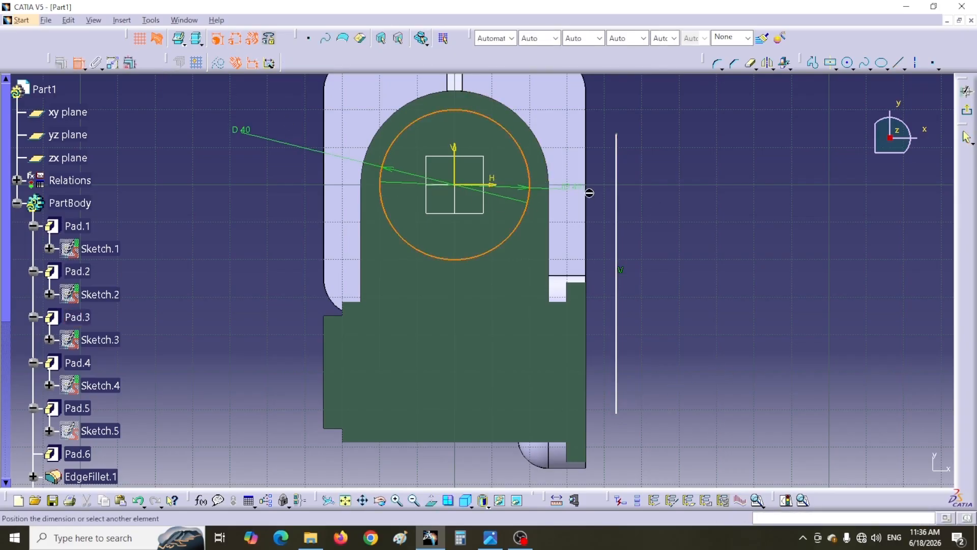
left_click(616, 200)
right_click(633, 115)
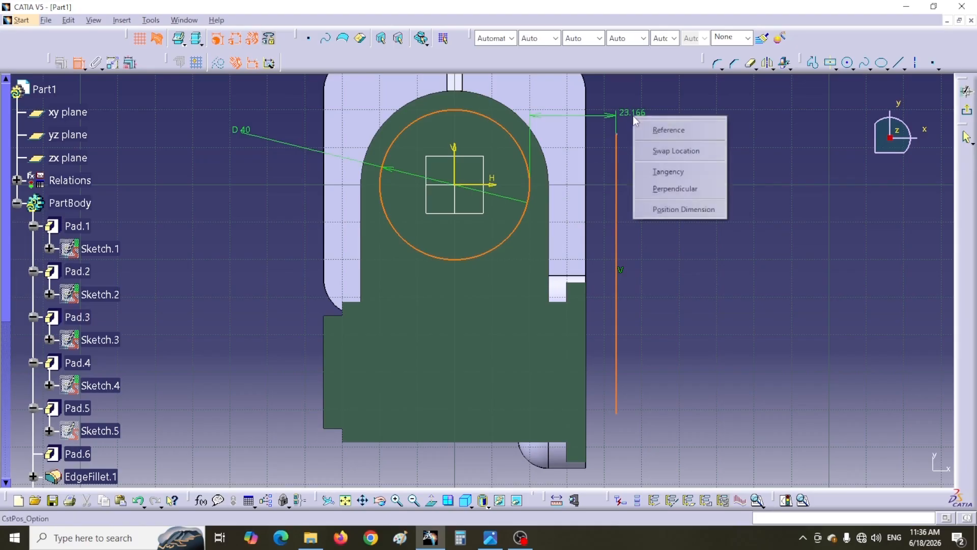
left_click(668, 172)
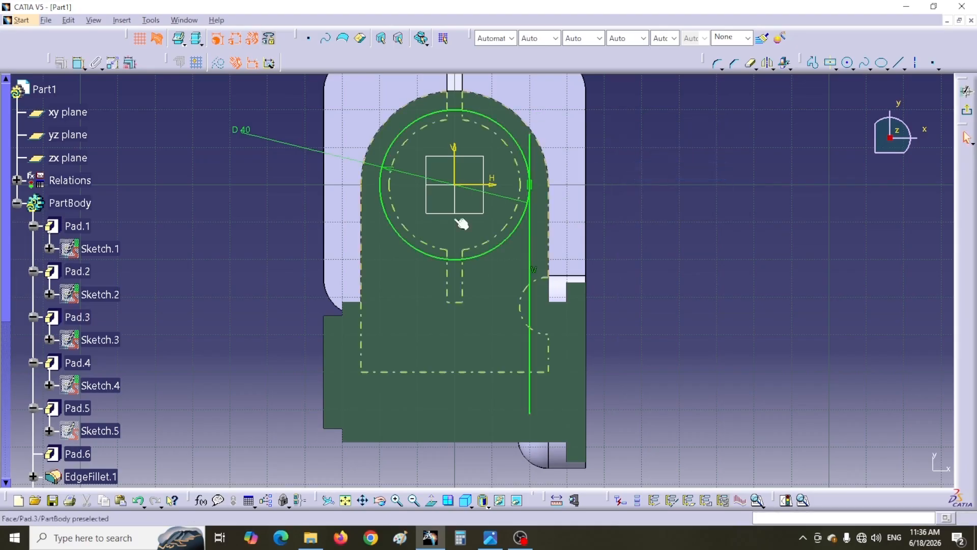
left_click(750, 64)
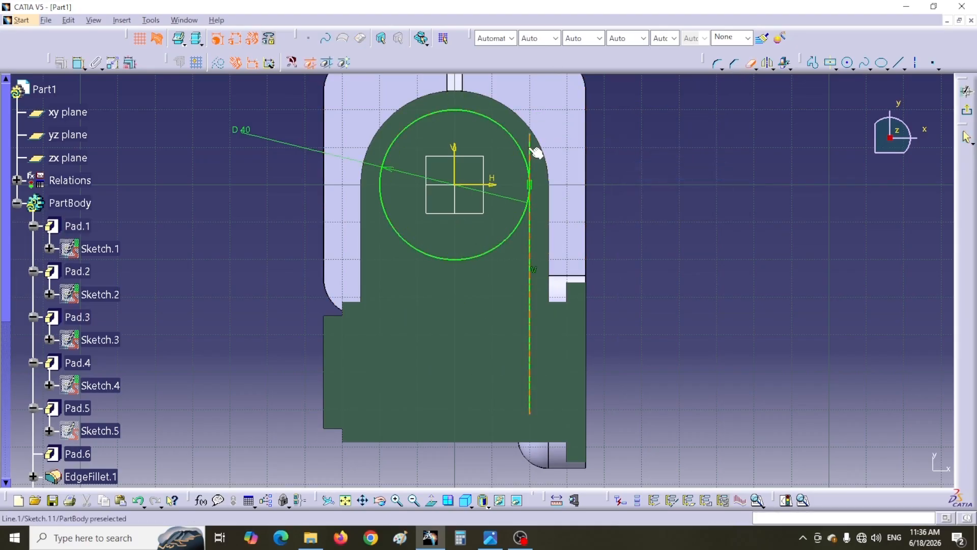
Check the cavity length in the drawing image and dimension the tangent line in CATIA with a length of 50 mm.
left_click(491, 540)
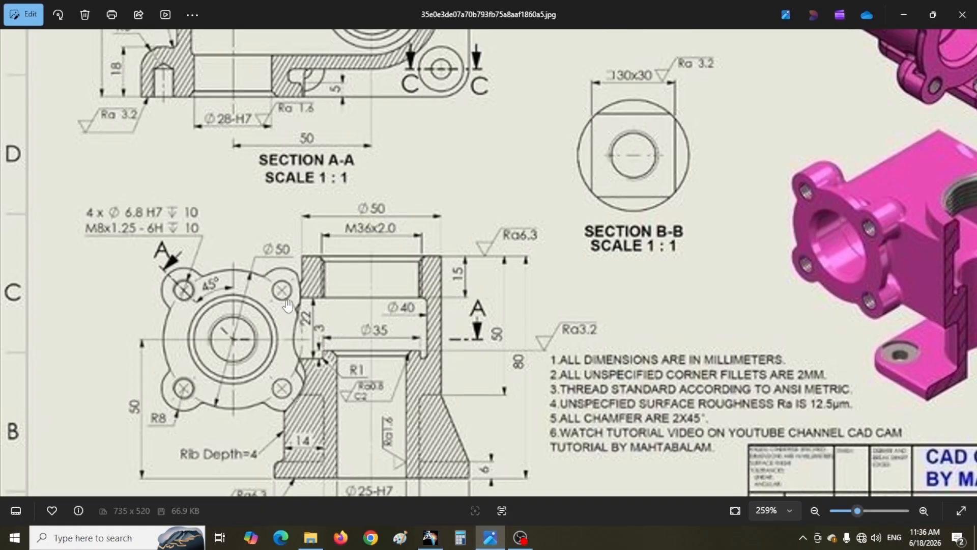
mouse_move(358, 183)
left_mouse_down()
mouse_move(364, 279)
mouse_move(367, 202)
mouse_move(374, 271)
mouse_move(375, 260)
left_mouse_up()
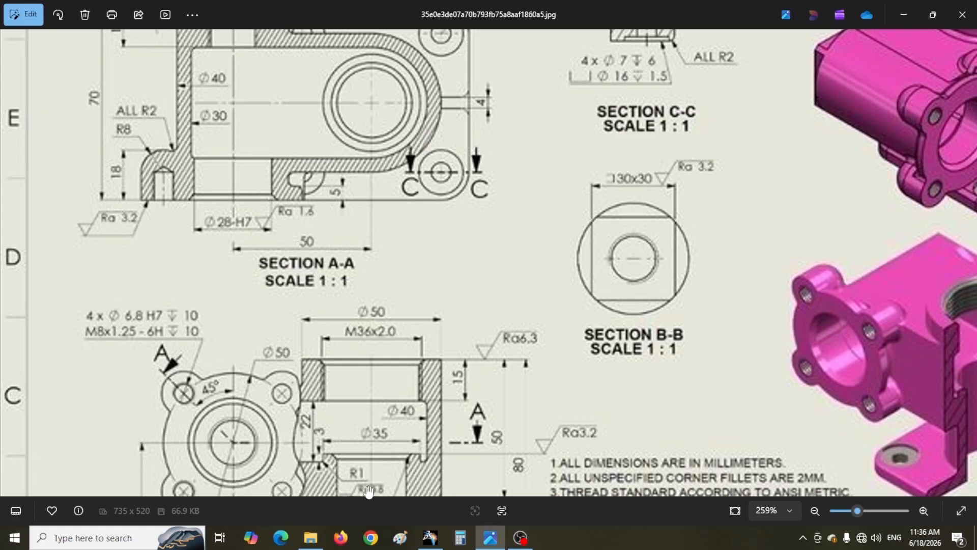
left_click(430, 539)
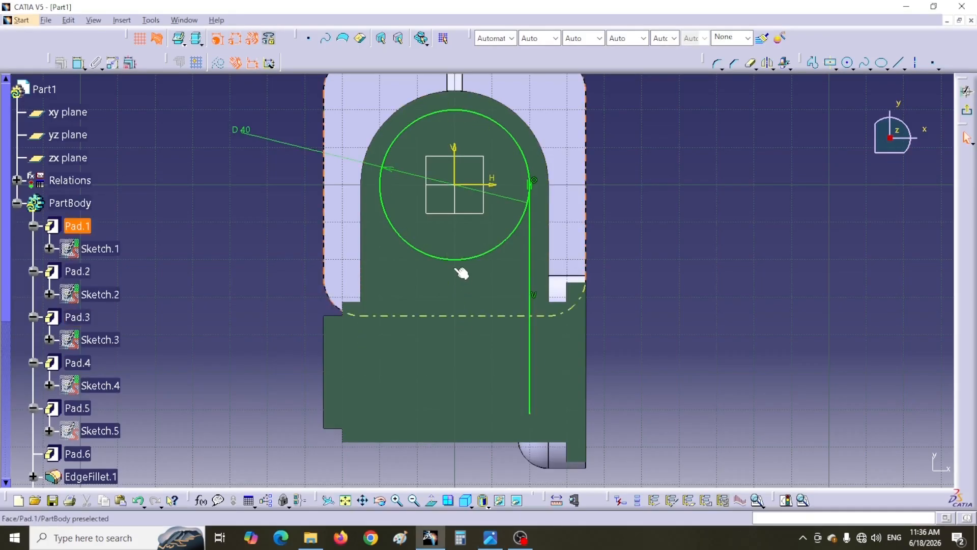
left_click(79, 63)
left_click(529, 366)
left_click(655, 345)
double_click(655, 336)
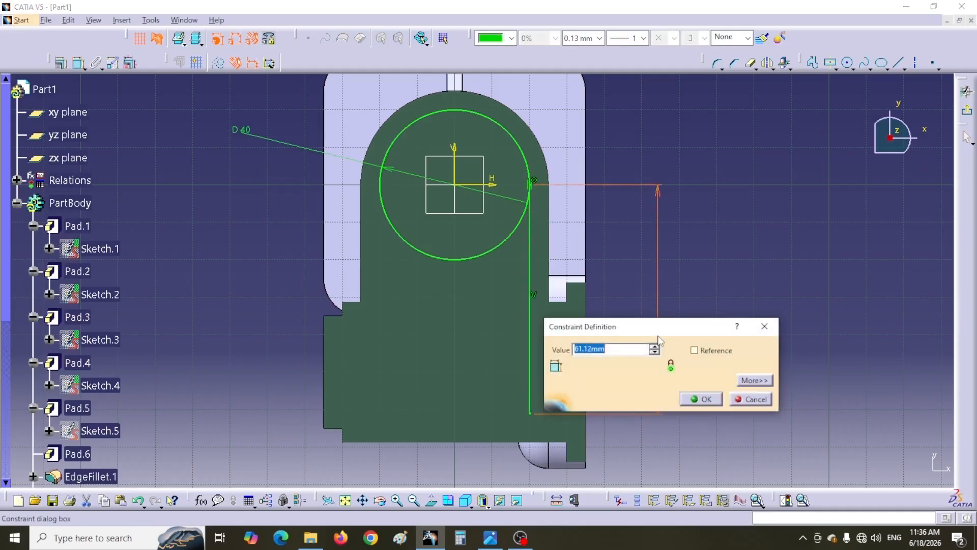
type("50")
key("Return")
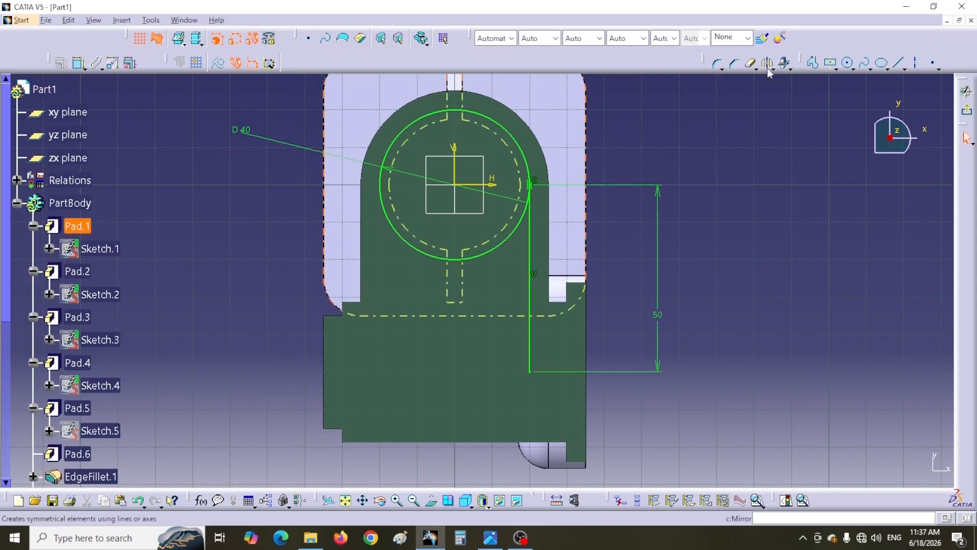
Mirror the tangent line about the vertical axis and join the lower ends of both lines with a horizontal line.
left_click(533, 337)
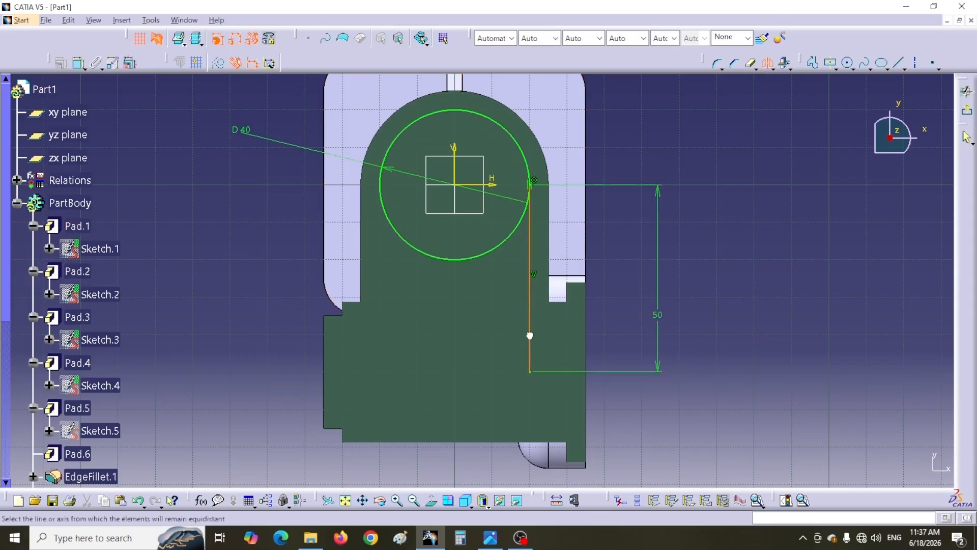
left_click(455, 166)
left_click(899, 62)
left_click(530, 372)
left_click(379, 371)
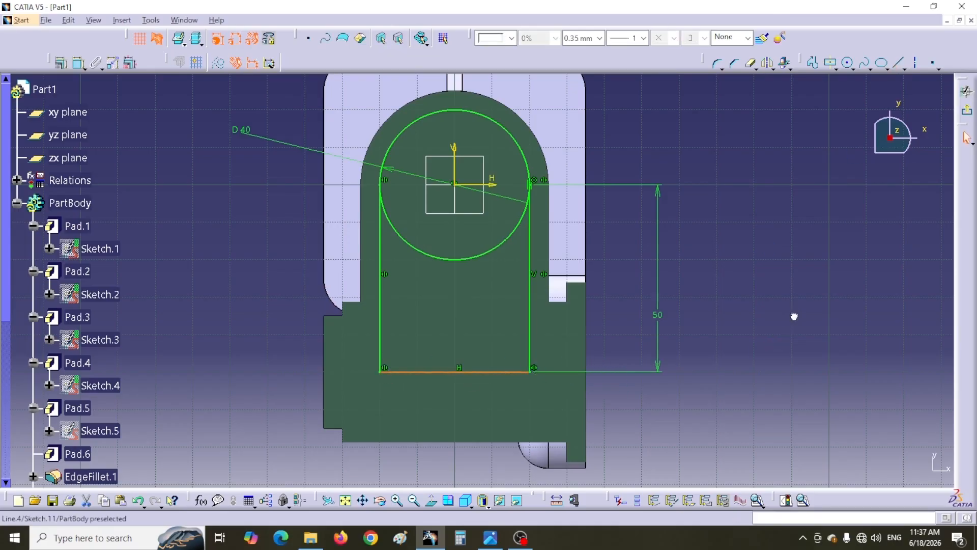
Trim away the circle's lower arc to leave a closed U-shaped cavity profile and exit the sketch.
left_click(750, 63)
left_click(502, 256)
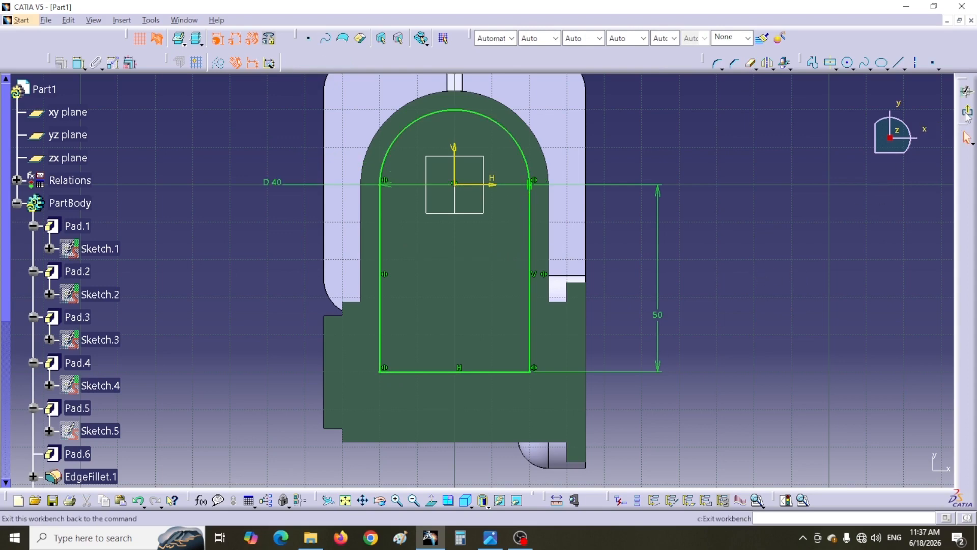
left_click(966, 113)
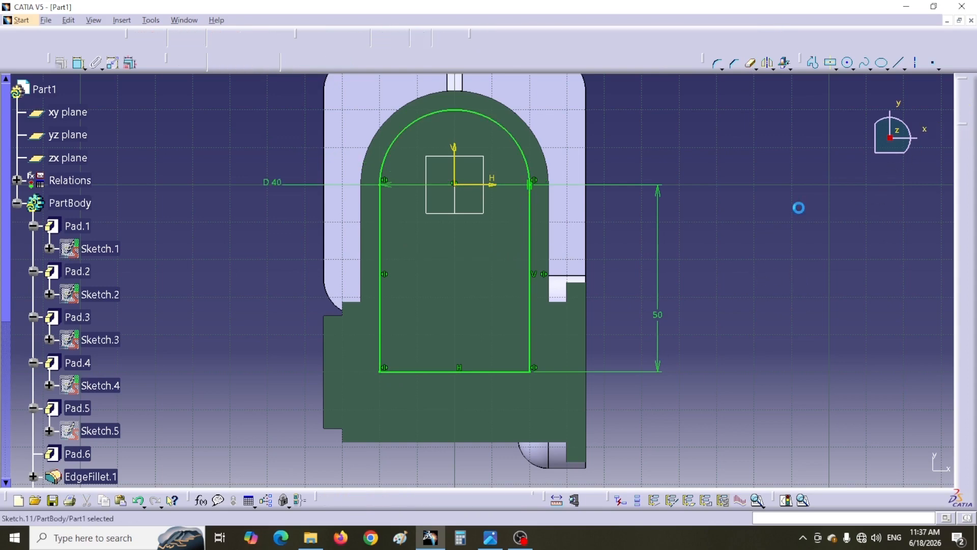
Check the cavity height in the drawing image and pocket the U-shaped profile 22 mm deep upward in CATIA.
left_click(491, 537)
mouse_move(304, 246)
left_mouse_down()
mouse_move(319, 356)
mouse_move(334, 229)
mouse_move(328, 148)
left_mouse_up()
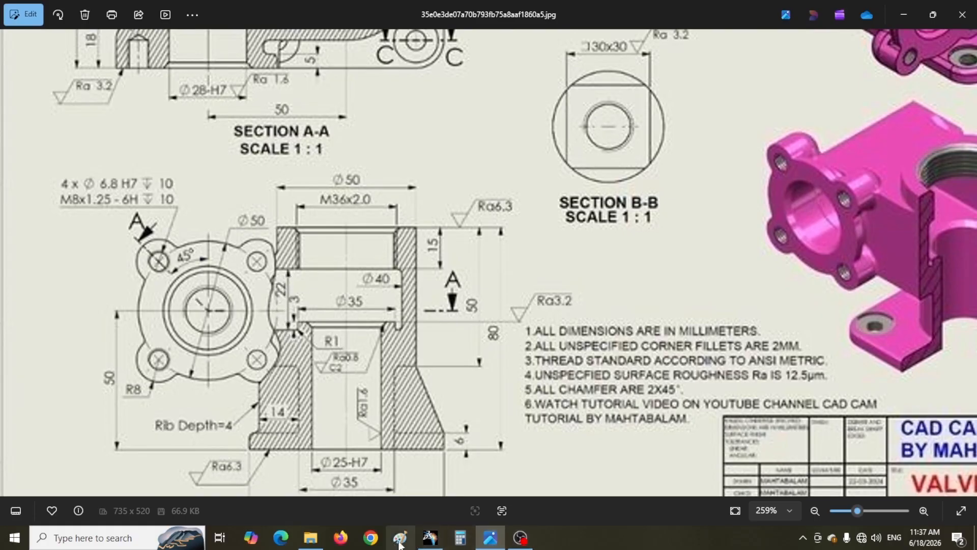
left_click(429, 537)
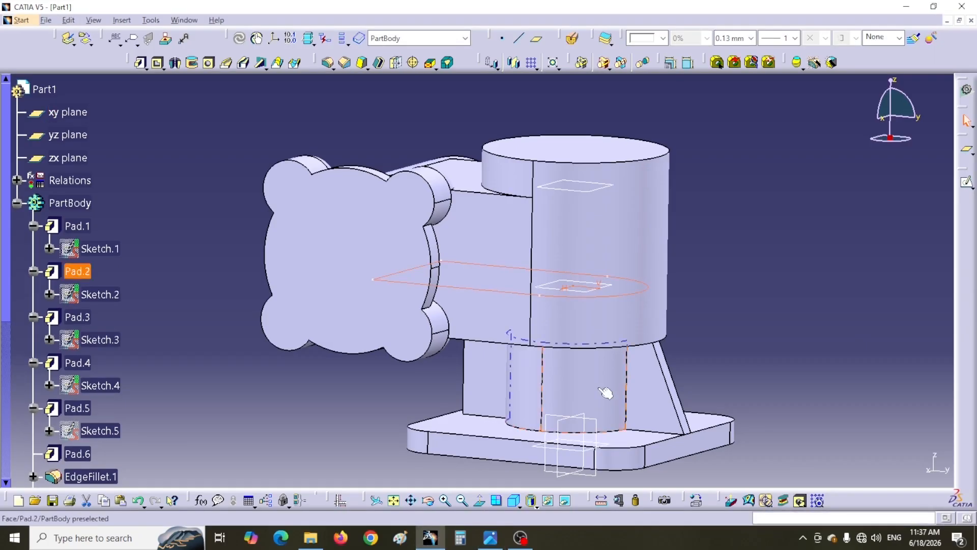
left_click(156, 63)
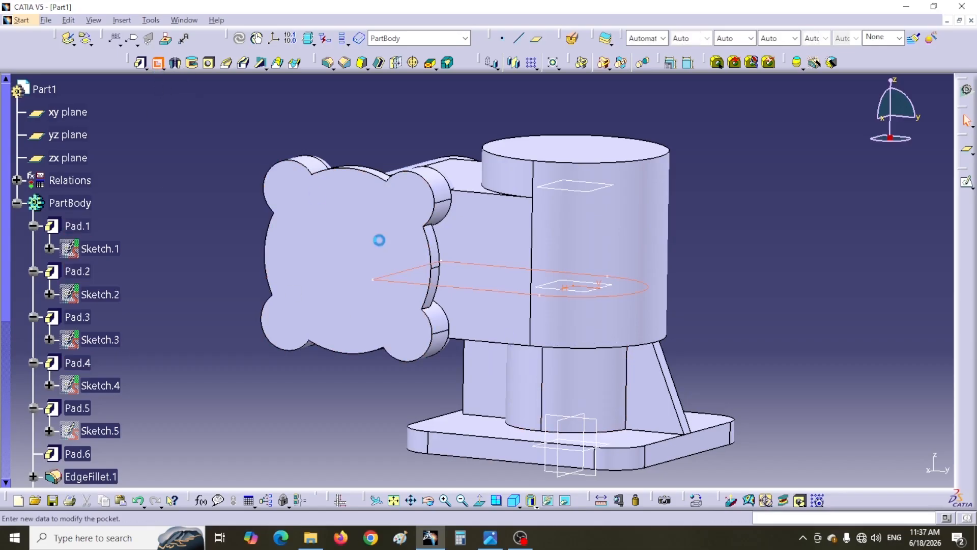
left_click(504, 295)
left_click(523, 309)
left_click(718, 195)
type("22")
key("Return")
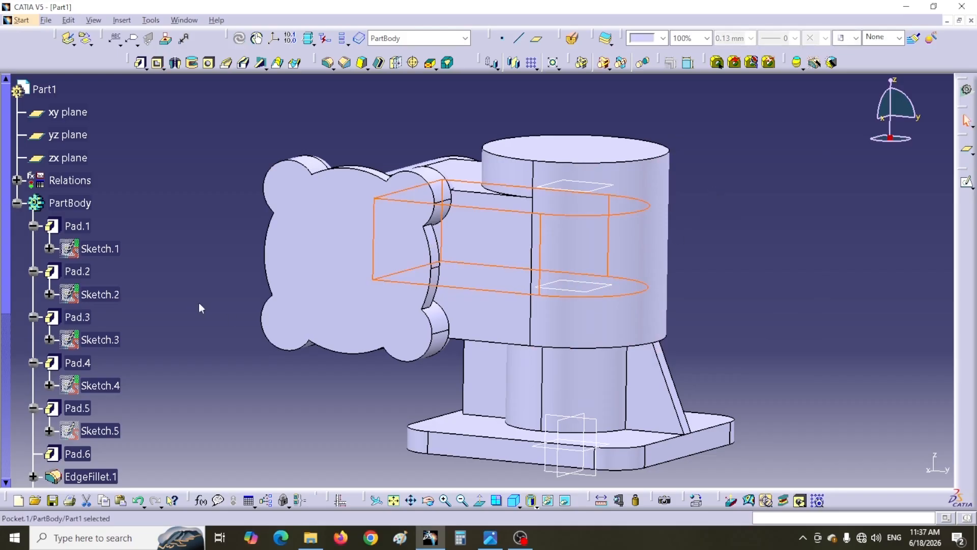
Examine the internal pocket from the standard front view with a section cut through the body.
middle_click_drag(224, 275, 436, 294)
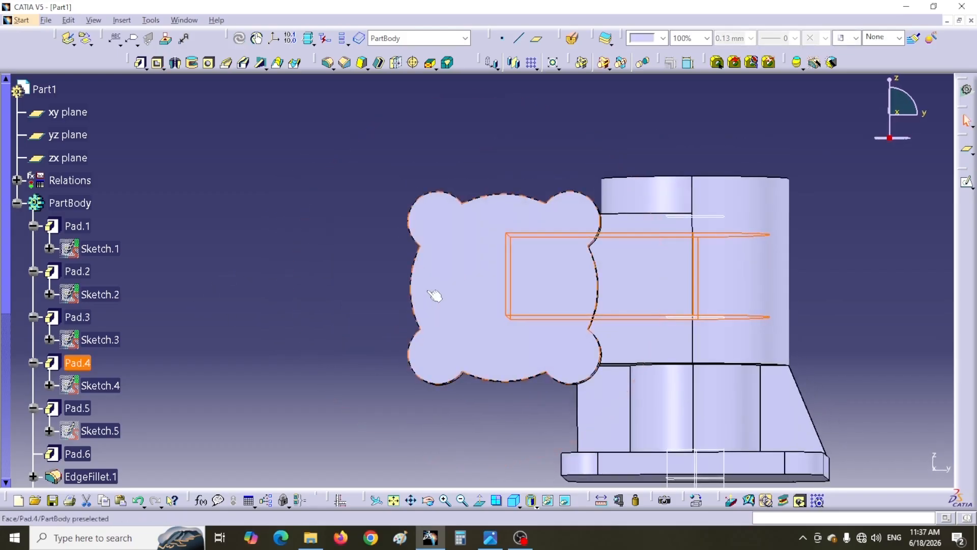
left_click(517, 505)
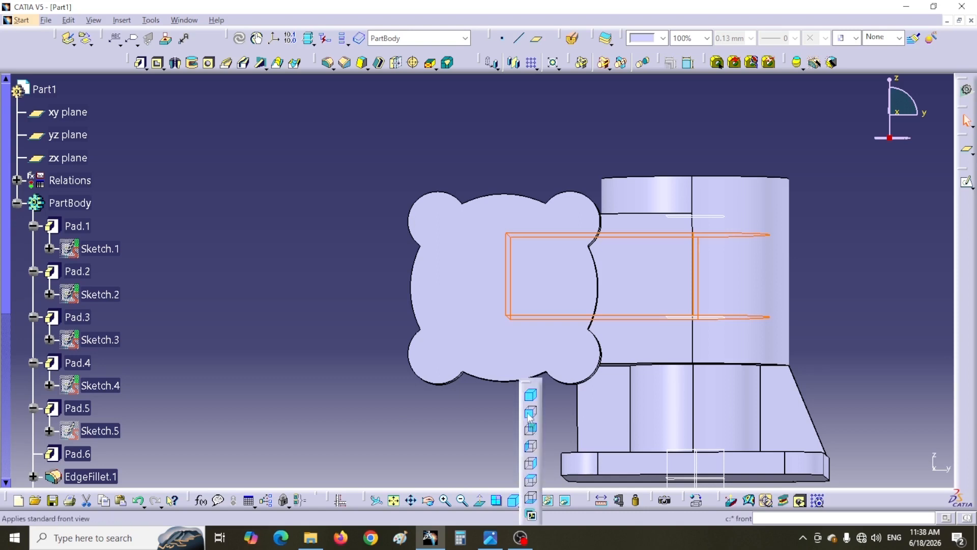
left_click(529, 414)
middle_click_drag(658, 338, 502, 325)
left_click(572, 39)
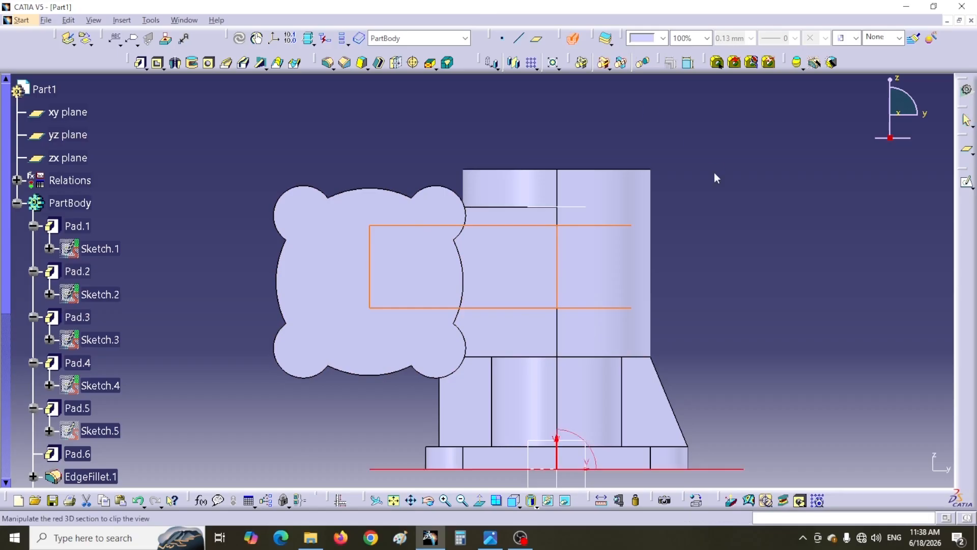
left_click(586, 480)
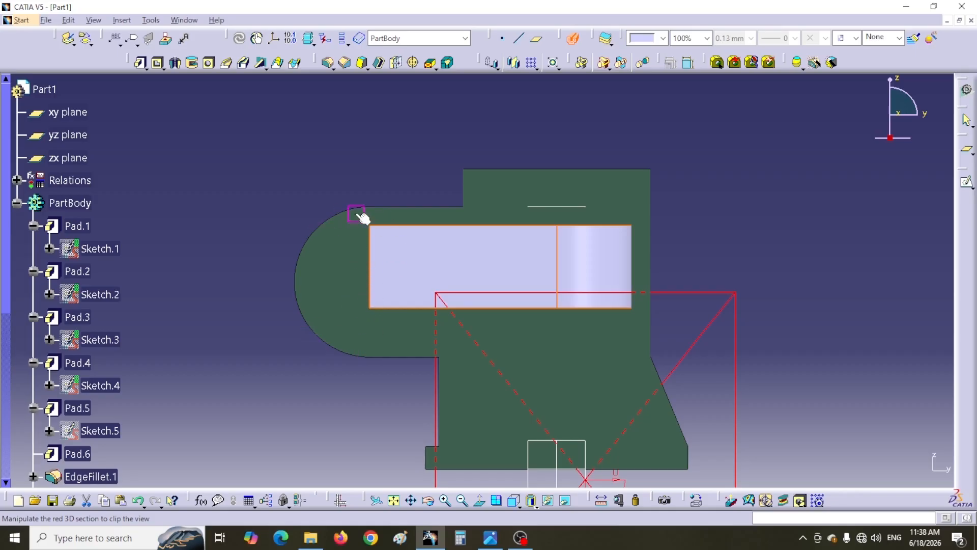
left_click(572, 39)
left_click(326, 367)
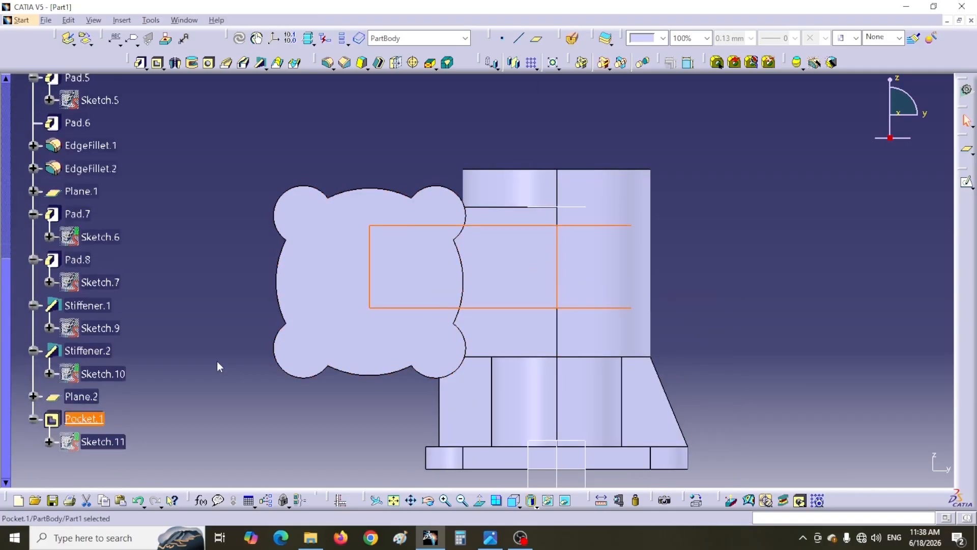
Set the cavity sketch plane's offset from the xy plane to 39 mm and inspect the cavity in a section cut.
double_click(81, 396)
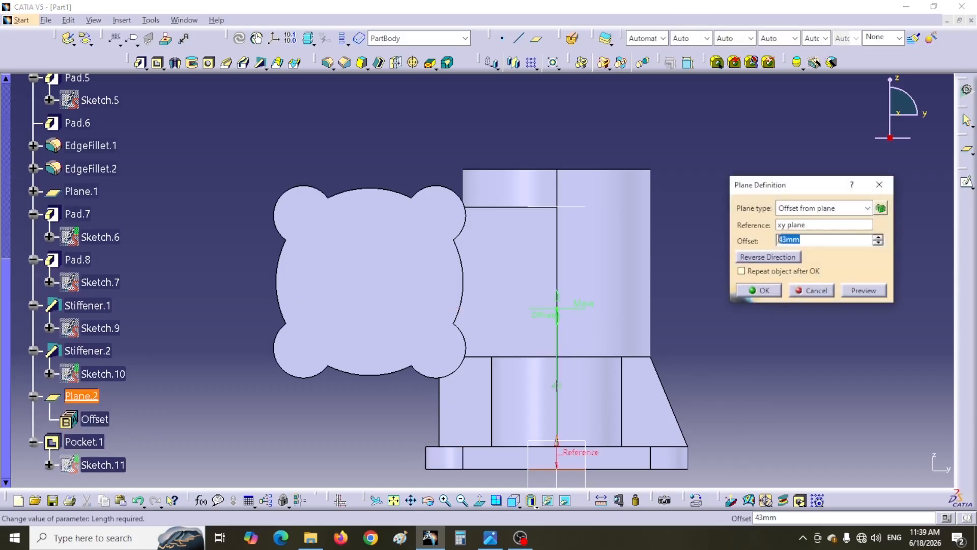
type("39")
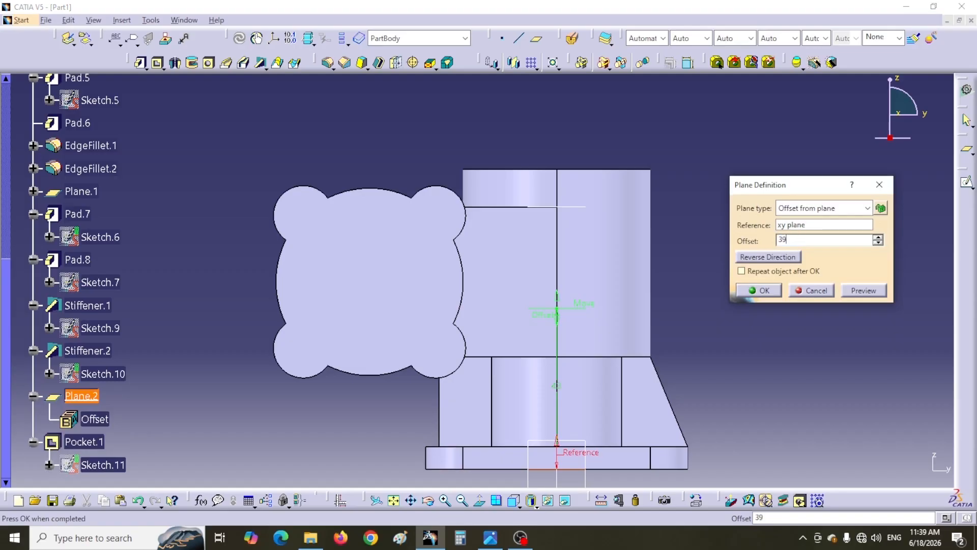
key("Return")
left_click(573, 38)
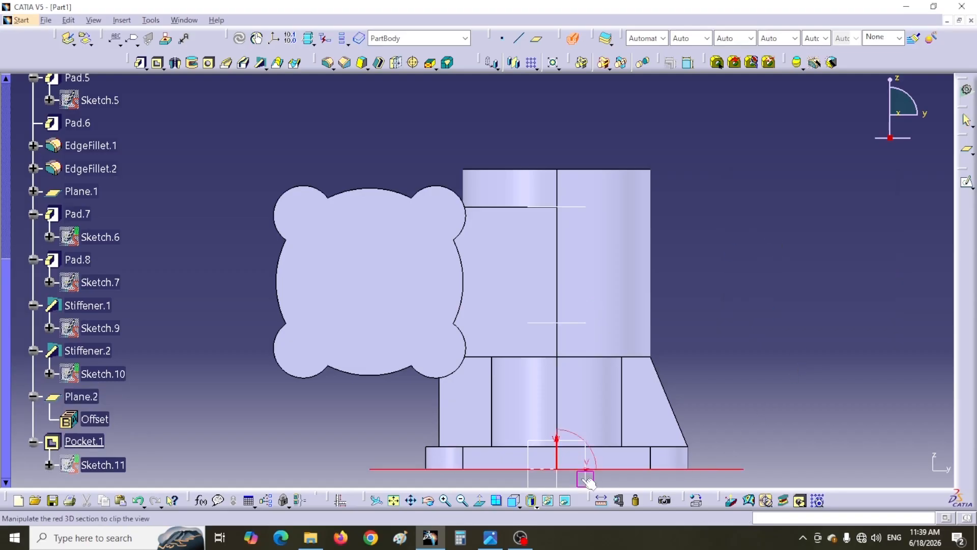
left_click(585, 479)
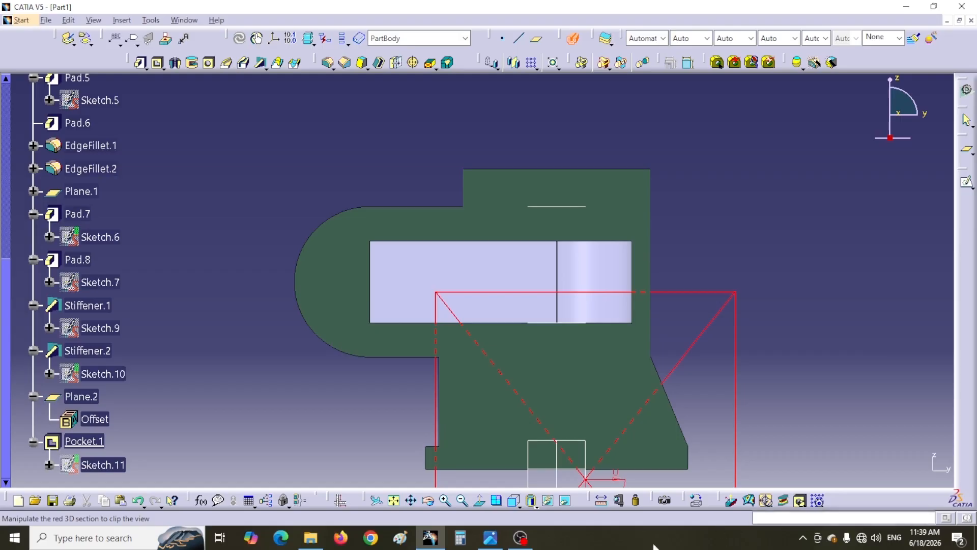
Check the lower bore in the drawing image and sketch a circle centred at the origin on the base plate's underside in CATIA.
left_click(490, 537)
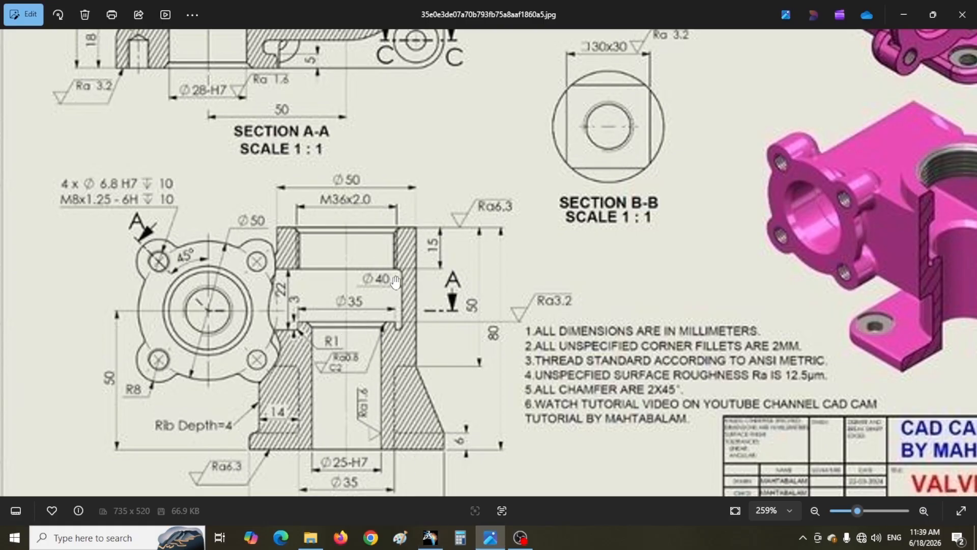
left_click_drag(231, 297, 280, 393)
left_click_drag(237, 291, 249, 368)
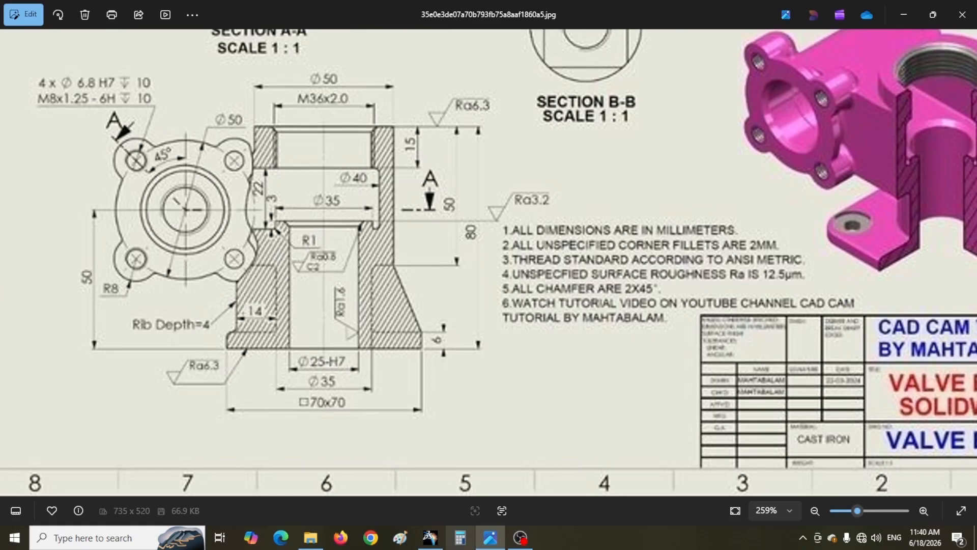
left_click(430, 537)
middle_click_drag(508, 451, 475, 211)
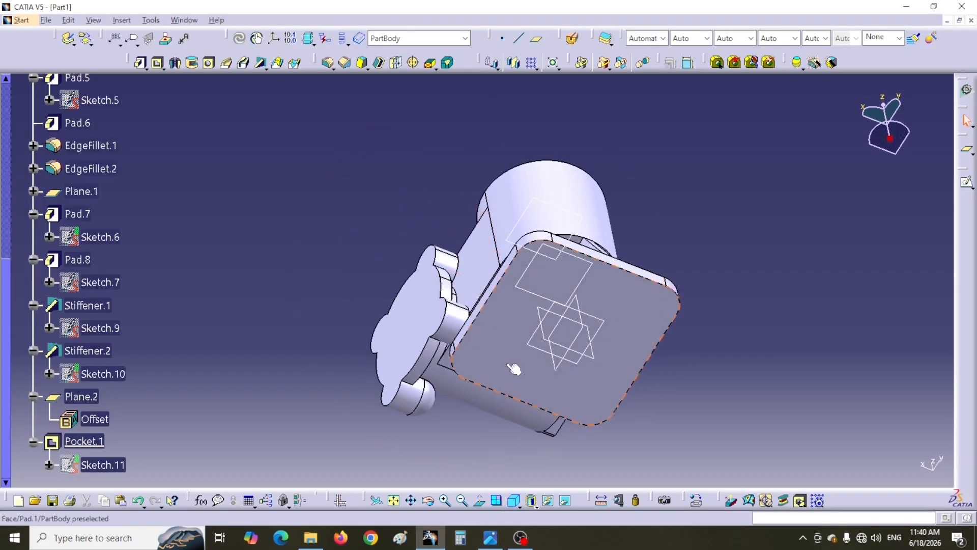
left_click(600, 404)
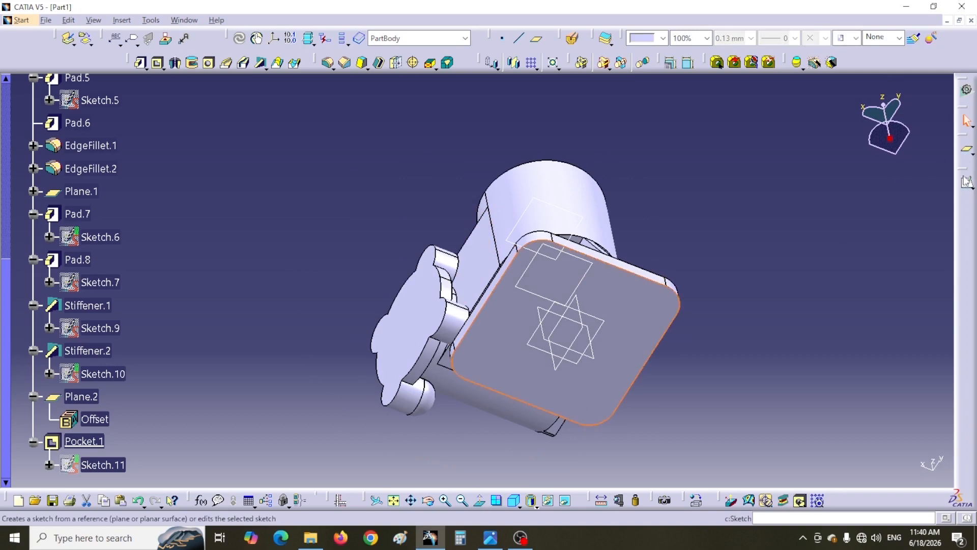
left_click(965, 181)
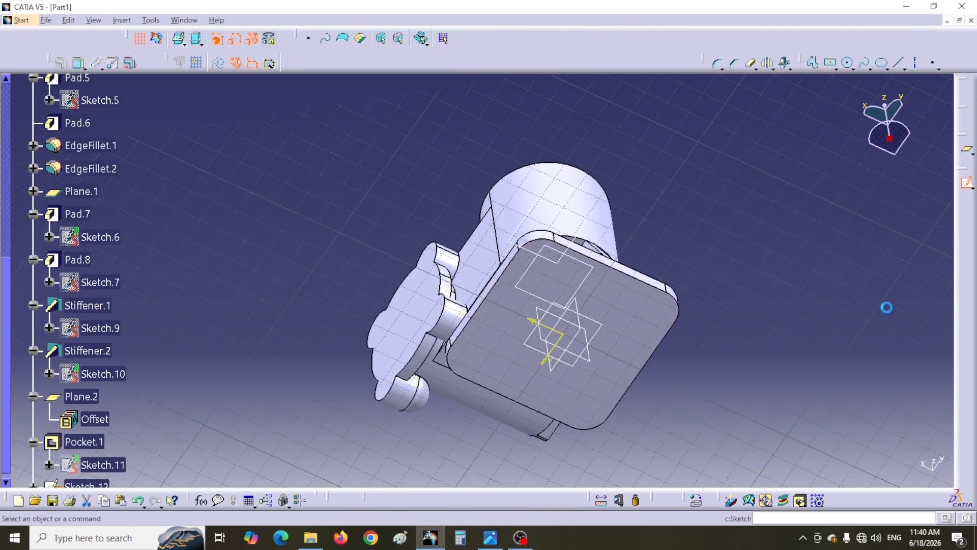
middle_click_drag(598, 341, 704, 327)
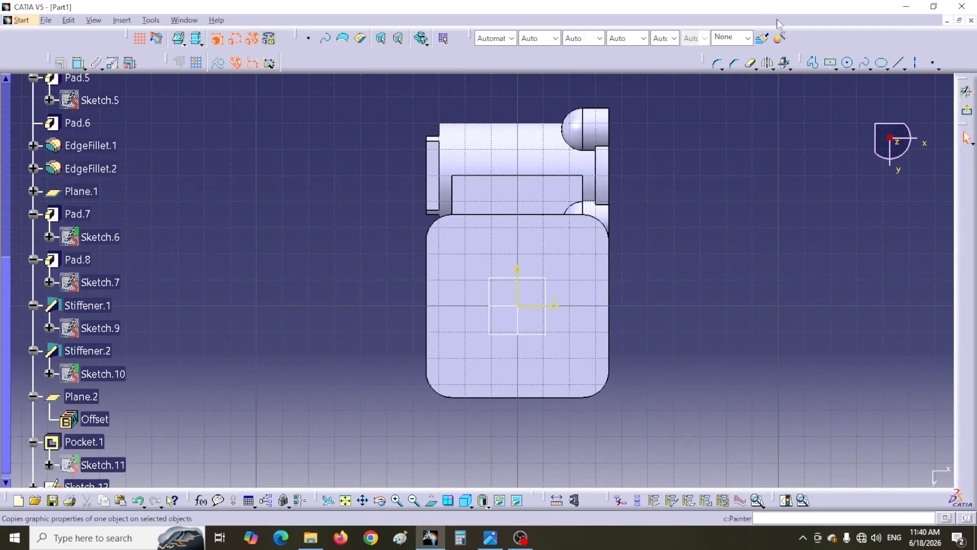
left_click(847, 64)
left_click(517, 306)
left_click(483, 332)
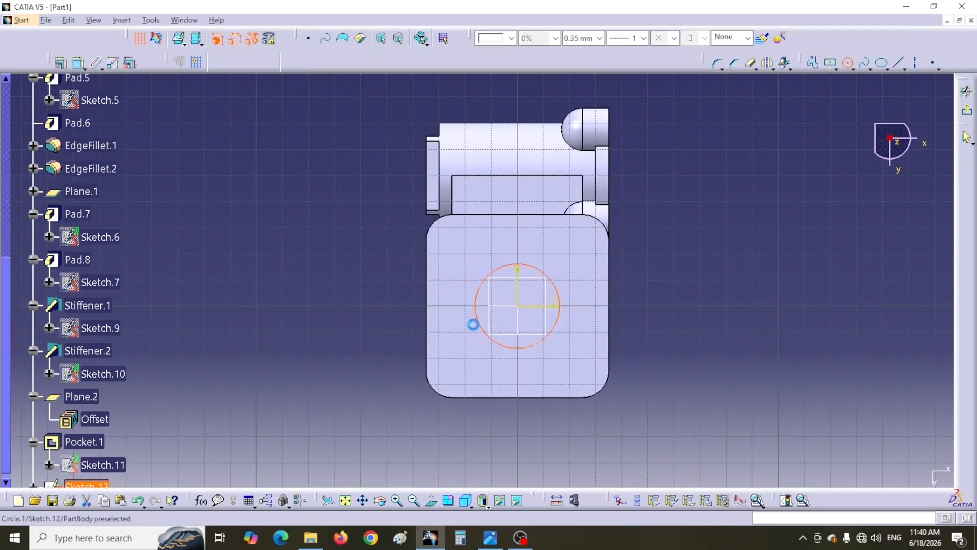
Constrain the circle on the base plate's underside to a 25 mm diameter and exit the sketch.
left_click(78, 64)
left_click(382, 271)
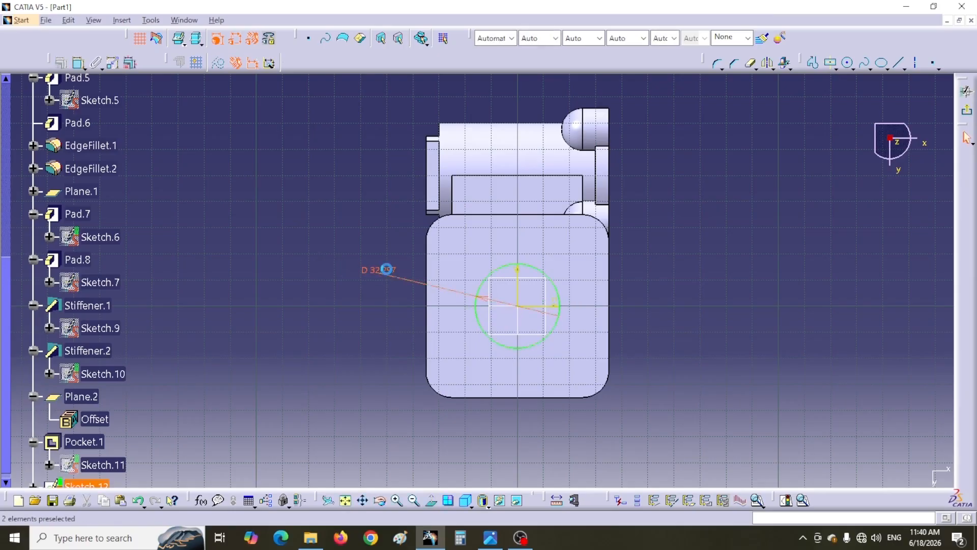
double_click(386, 268)
type("25mm")
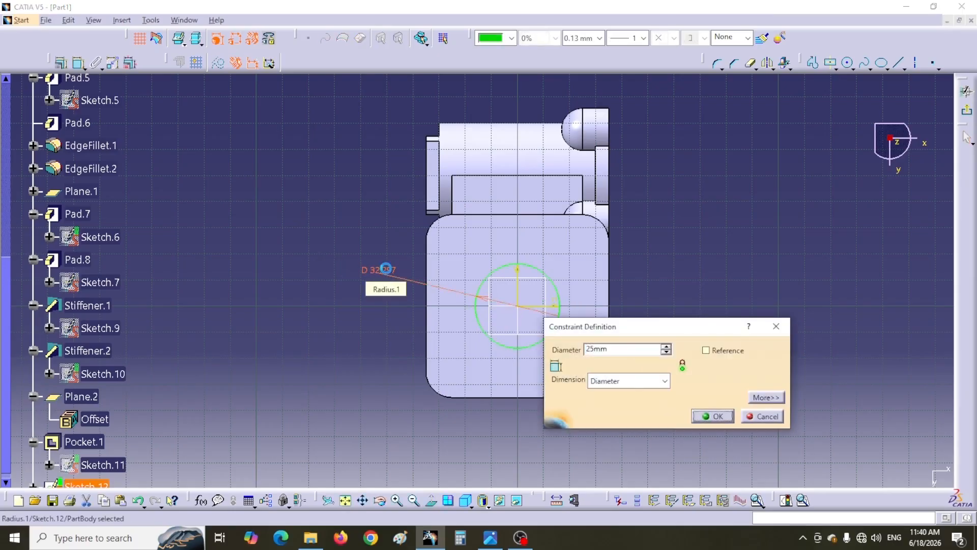
key("Return")
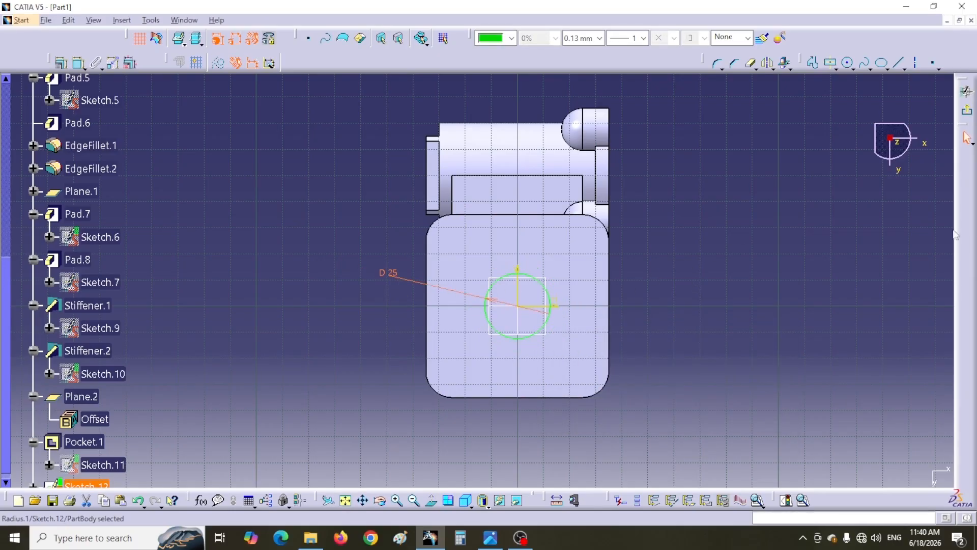
left_click(967, 110)
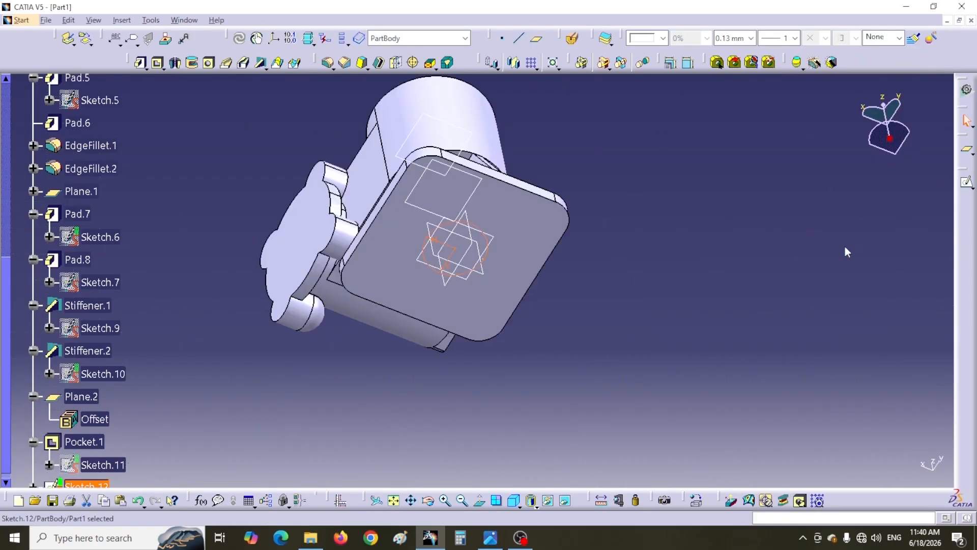
Pocket the 25 mm circle 45 mm deep upward through the base into the internal cavity.
middle_click_drag(520, 120, 584, 298)
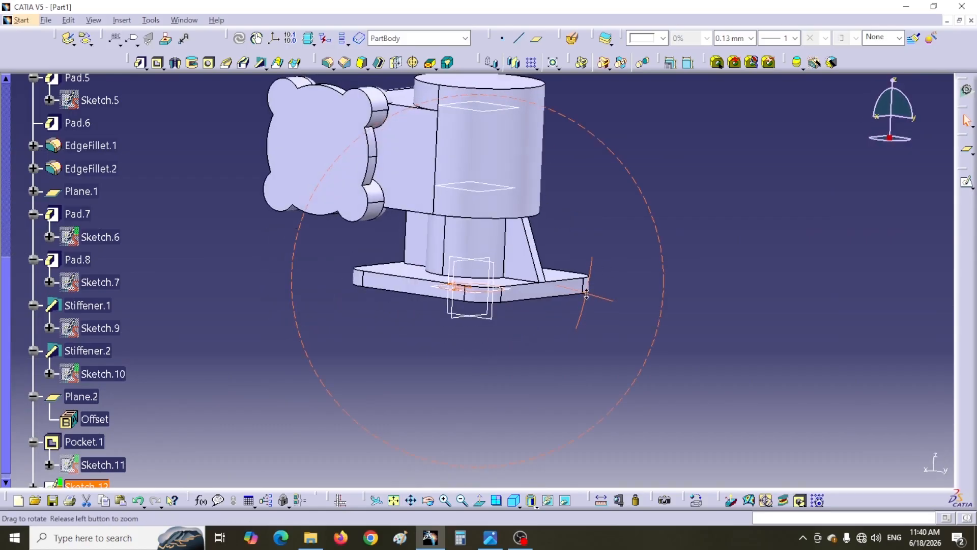
left_click(158, 63)
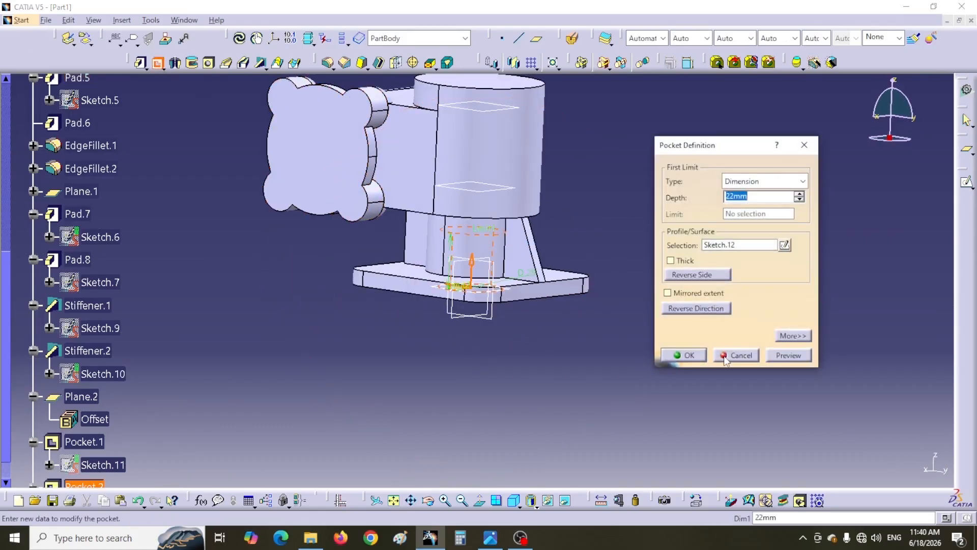
type("45")
left_click(702, 359)
Examine the lower bore from the standard front view with a section cut through the body.
middle_click_drag(490, 381, 501, 315)
left_click(530, 500)
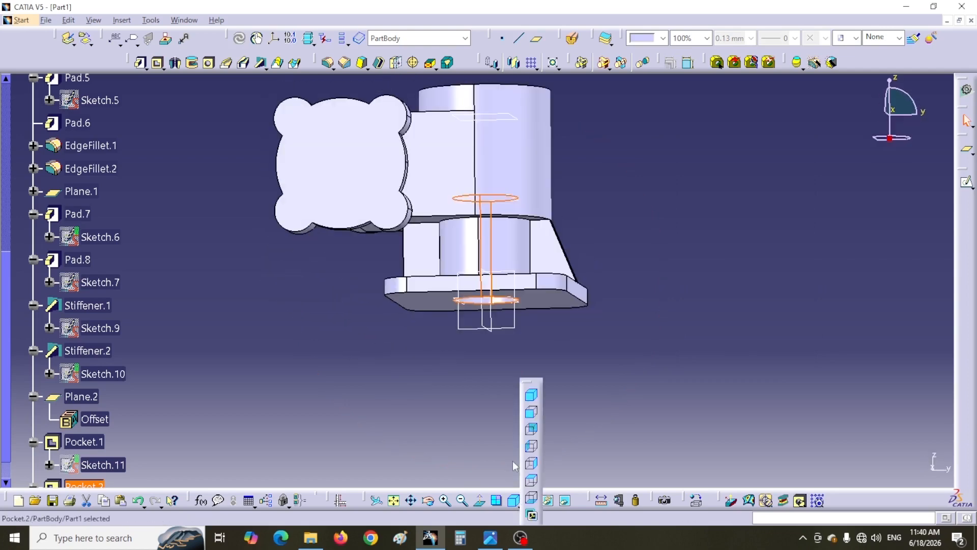
left_click(529, 414)
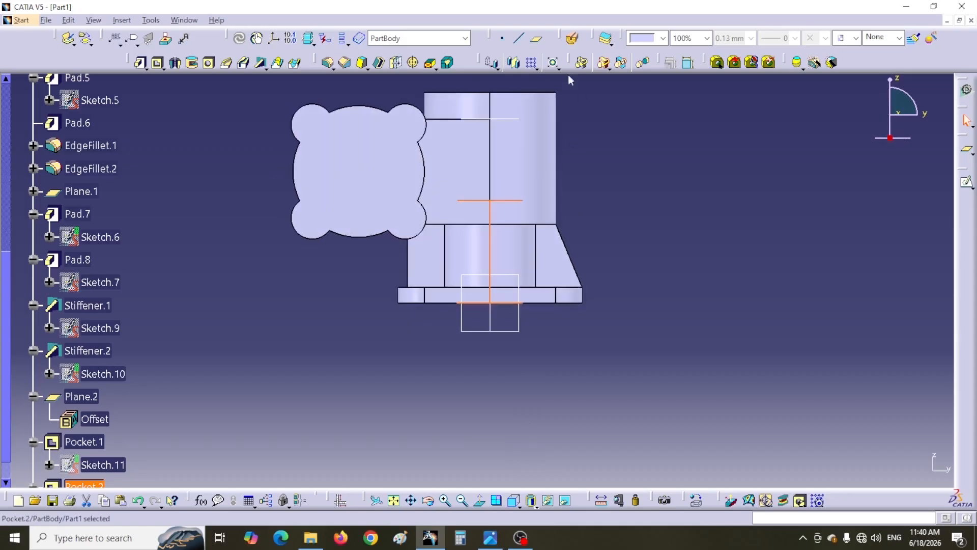
left_click(574, 42)
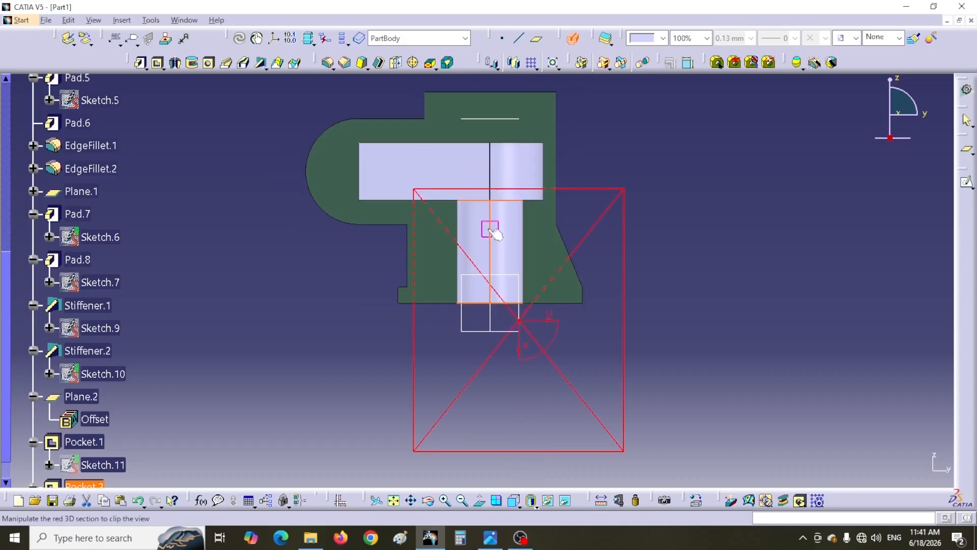
left_click(573, 43)
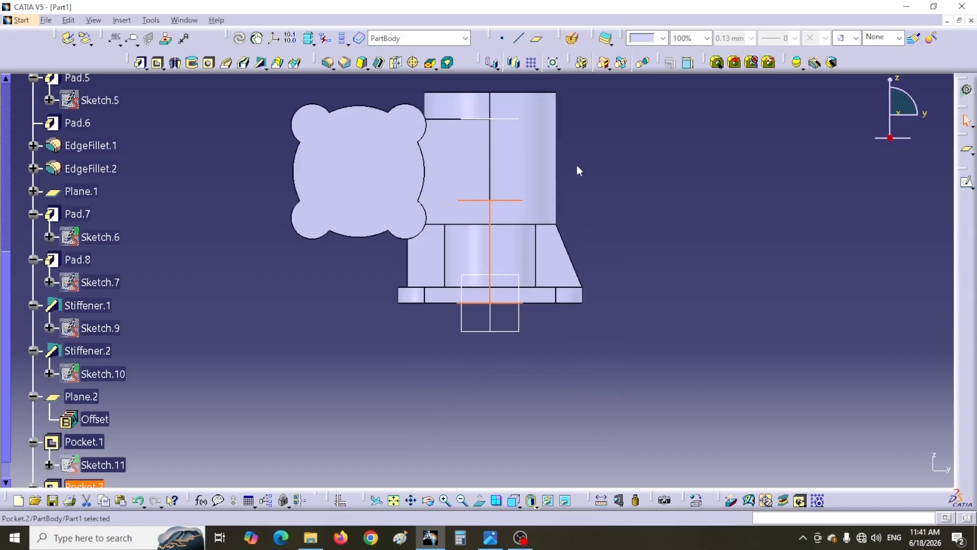
Check the raised ring around the bore in the drawing image and open a sketch on CATIA's cavity-floor plane, cutting the part at that plane.
left_click(493, 537)
left_click_drag(647, 230, 507, 324)
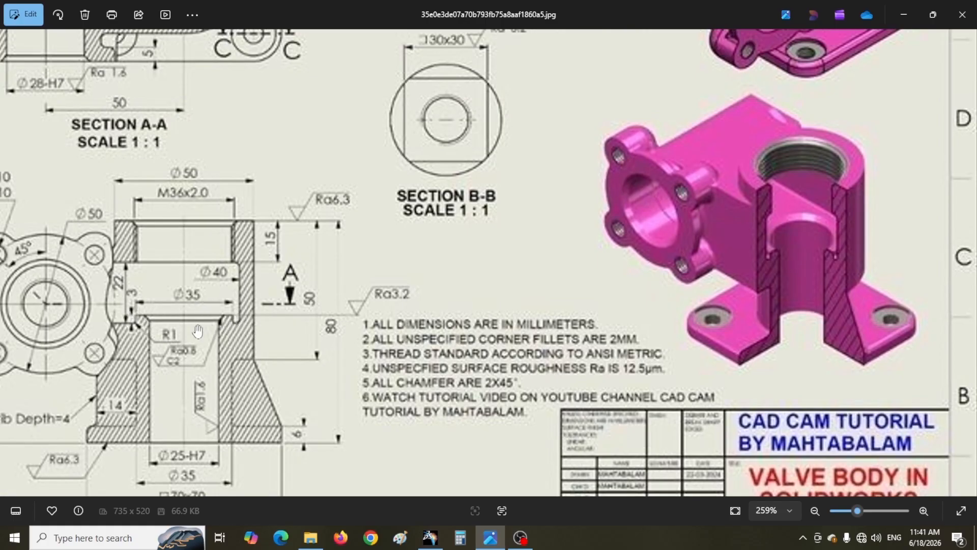
left_click(430, 537)
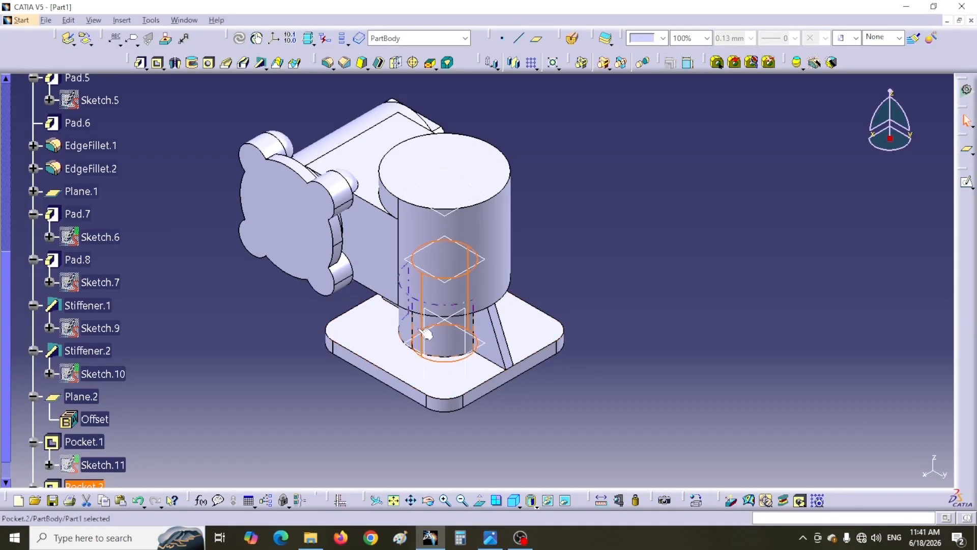
left_click(450, 288)
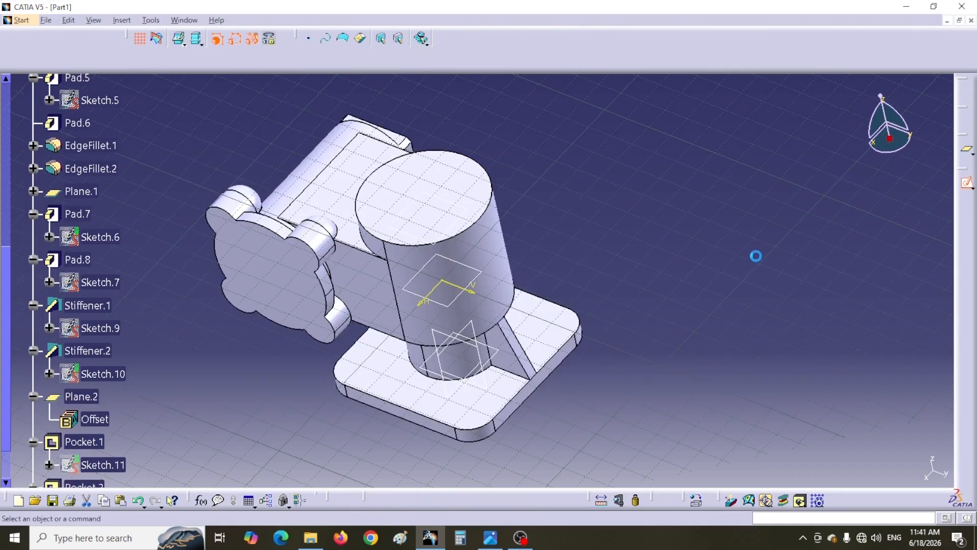
left_click(157, 39)
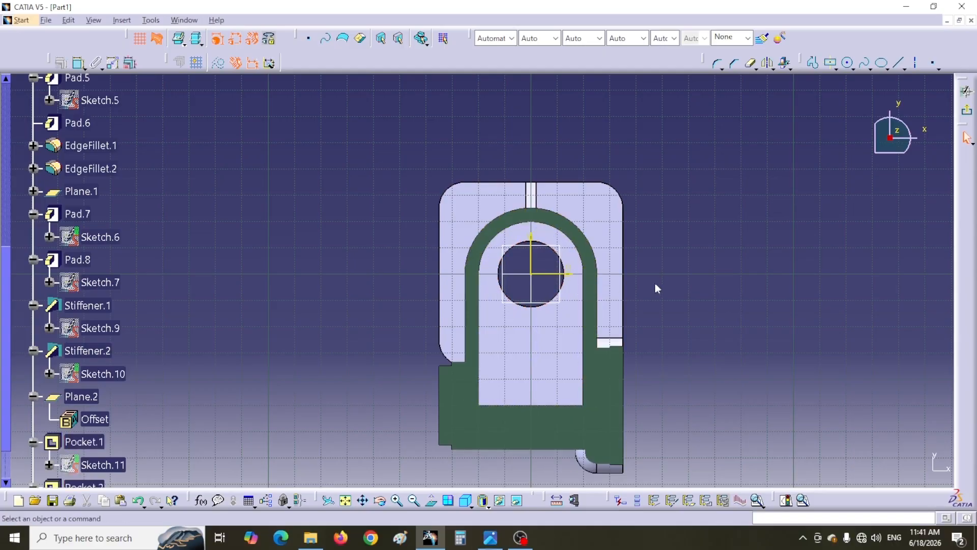
key("alt+Tab")
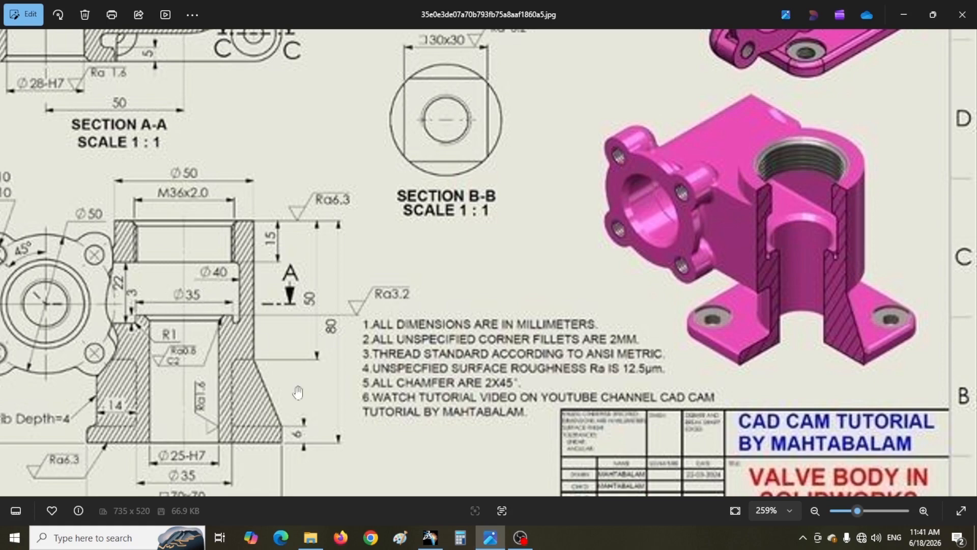
left_click(430, 537)
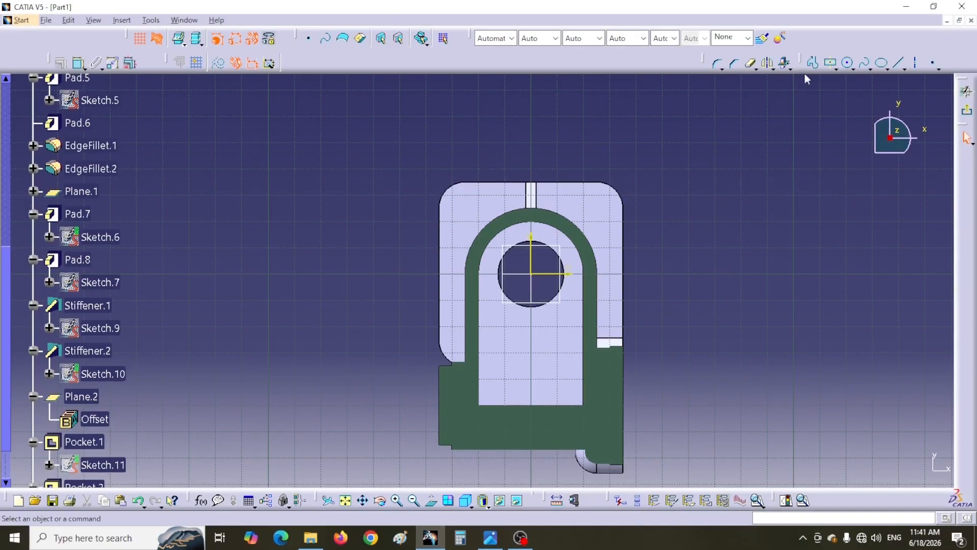
Sketch a circle centred at the origin around the bore and constrain its diameter to 35 mm.
left_click(847, 62)
left_click(531, 274)
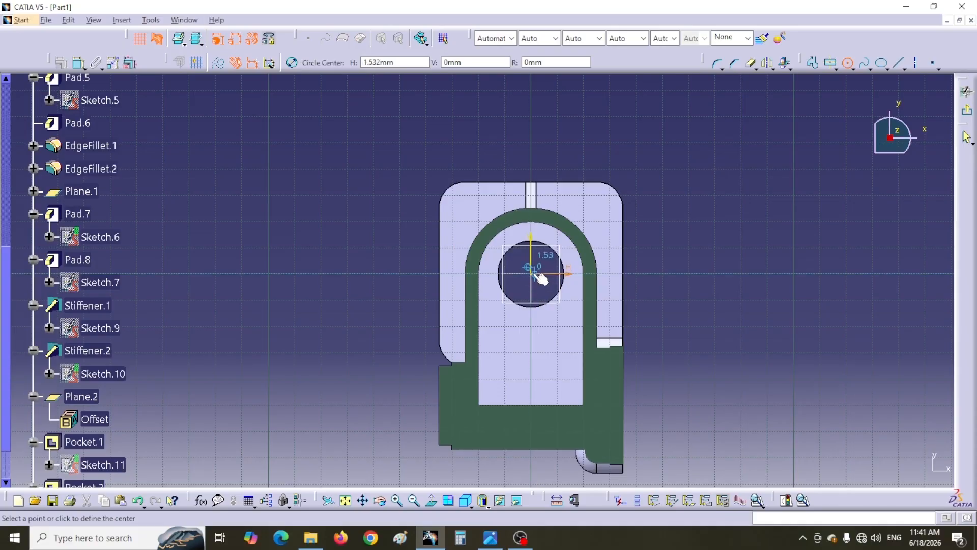
left_click(515, 316)
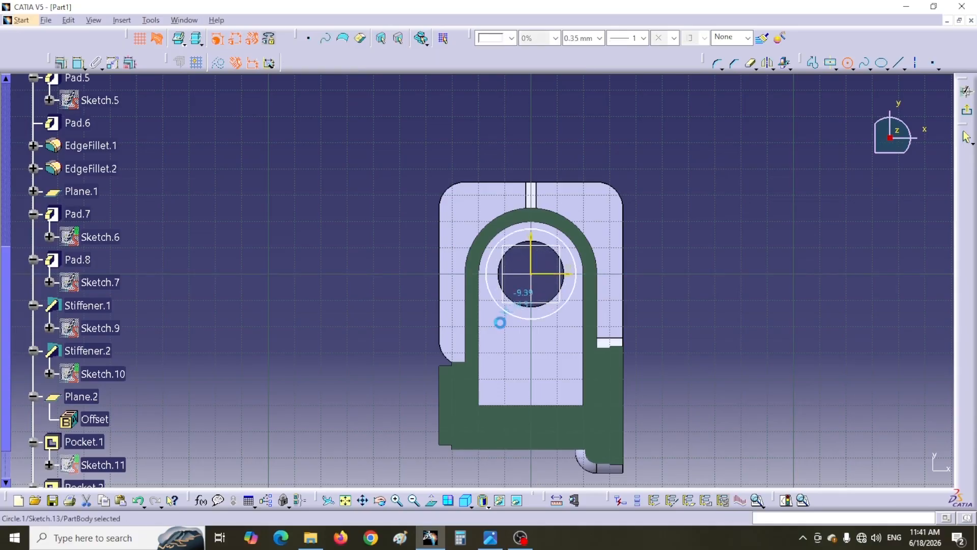
left_click(79, 63)
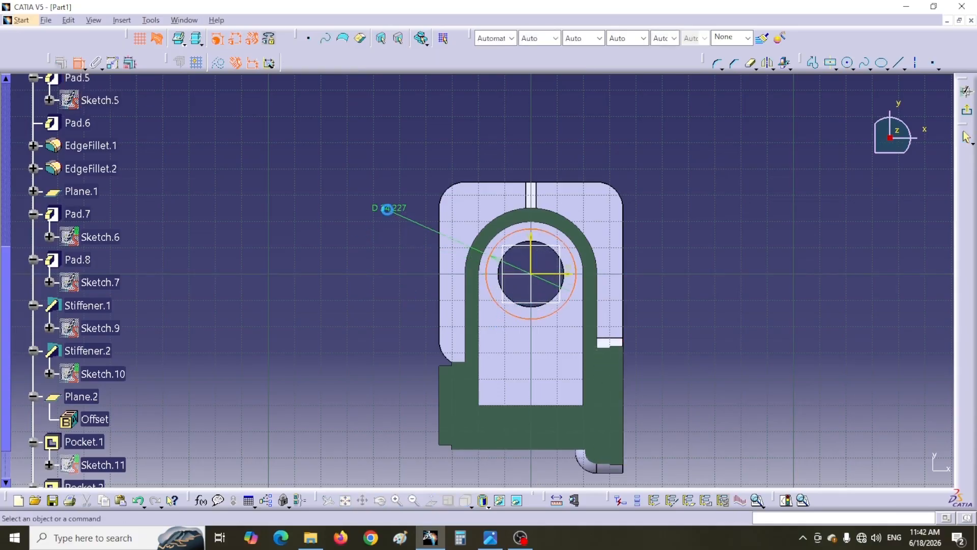
double_click(385, 206)
type("3")
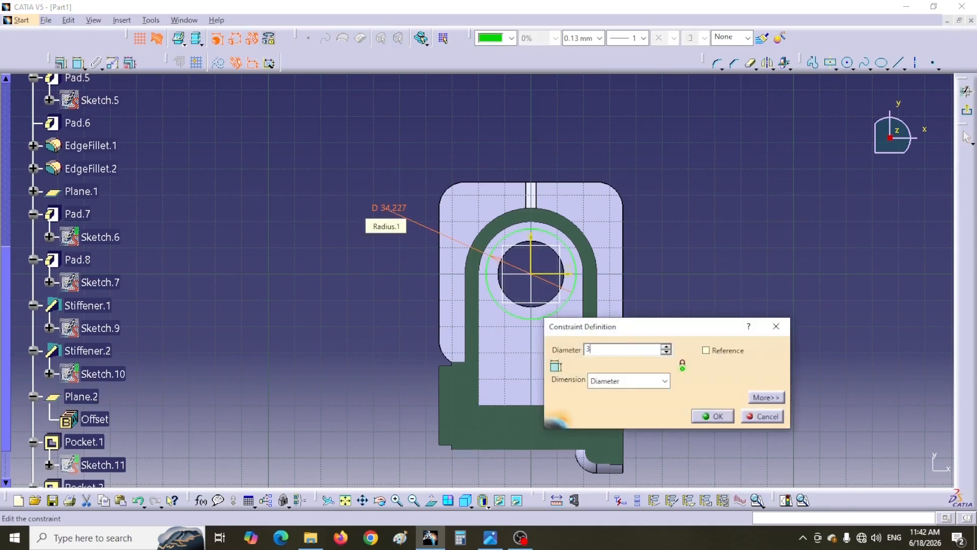
type("5")
key("Return")
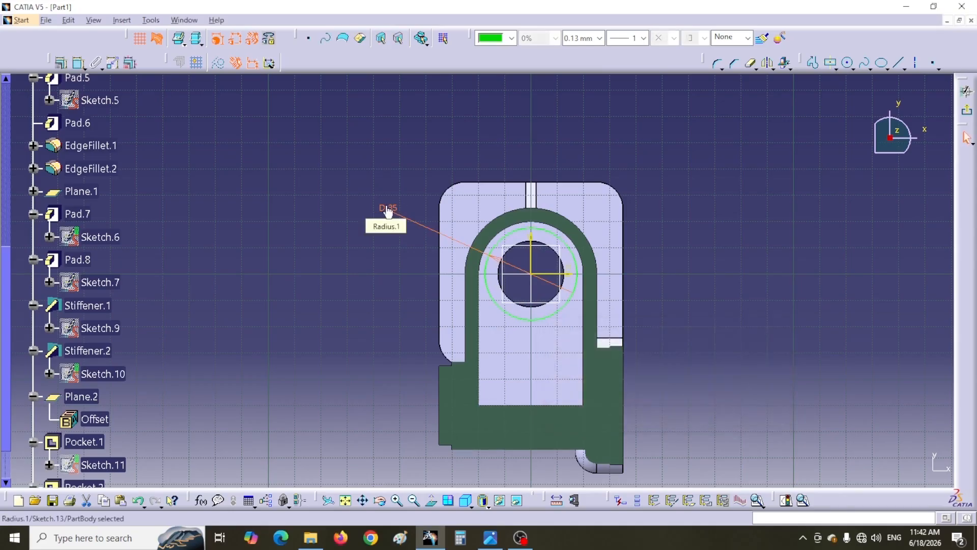
Project the lower bore's circular edge into the sketch as the ring's inner profile and exit the sketch.
left_click(544, 306)
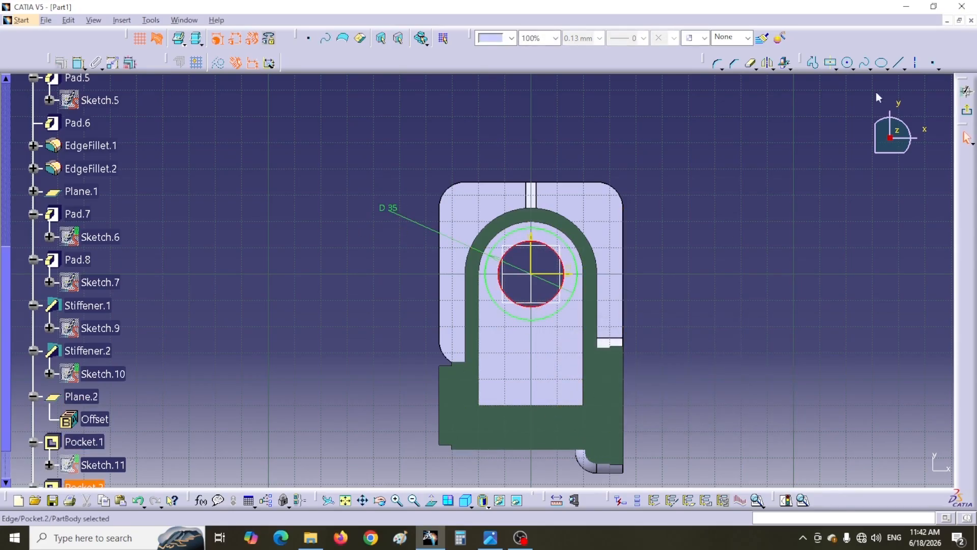
left_click(791, 68)
left_click(802, 84)
left_click(801, 272)
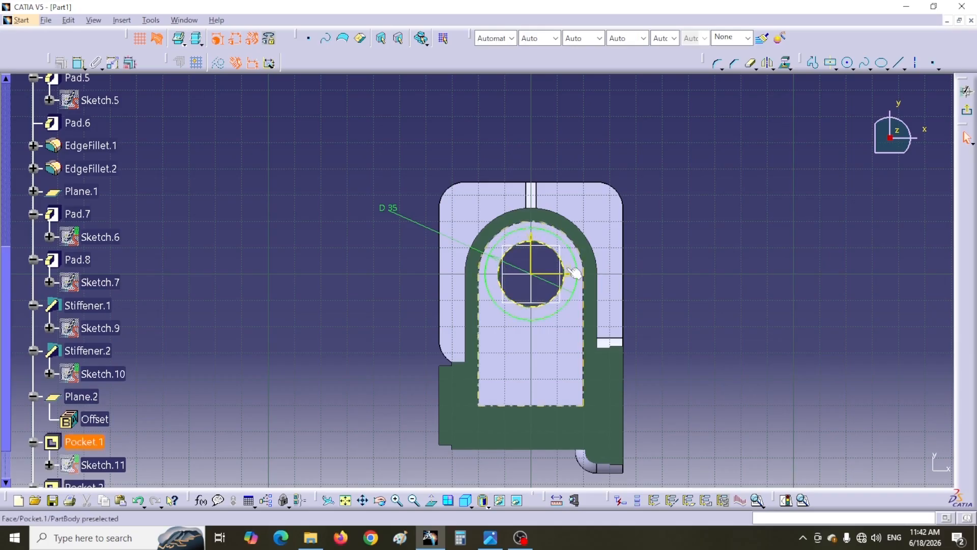
left_click(968, 115)
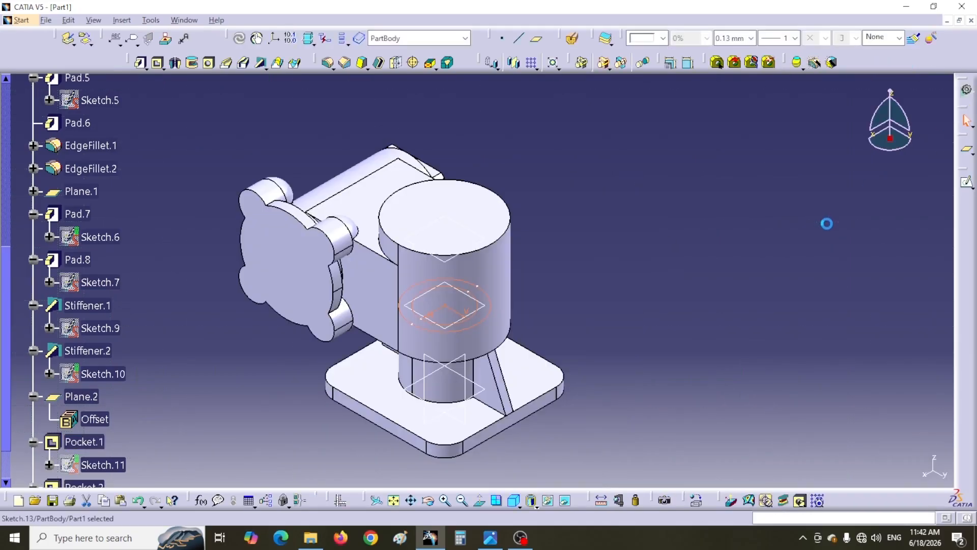
Pad the ring profile 3 mm upward from the cavity floor.
left_click(140, 62)
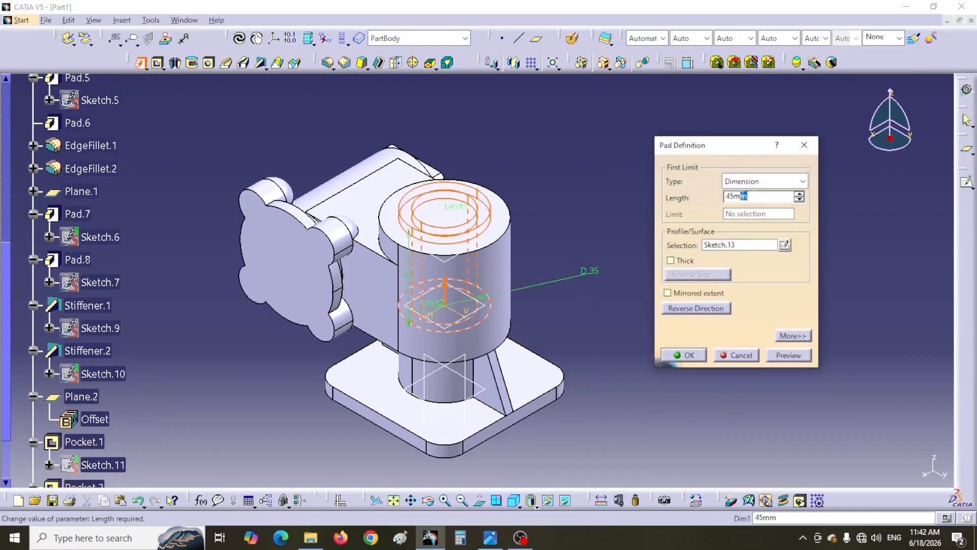
type("3")
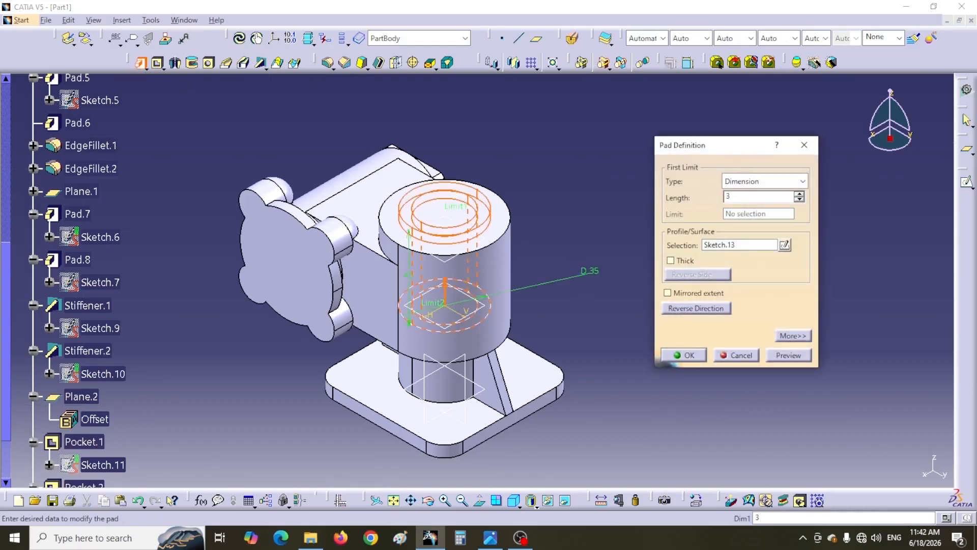
left_click(686, 356)
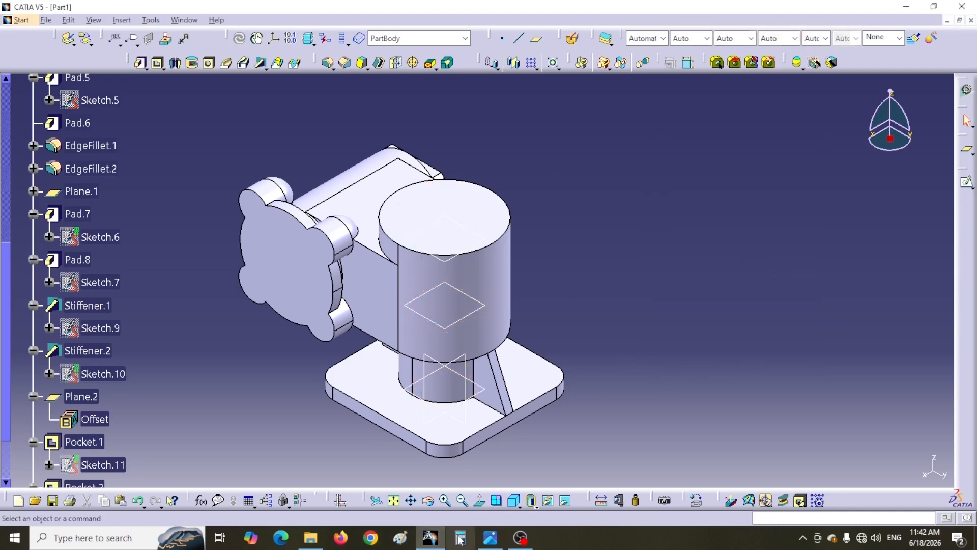
Compare the raised ring in the cavity with the drawing image, using an enlarged section cut from the standard front view in CATIA.
left_click(490, 538)
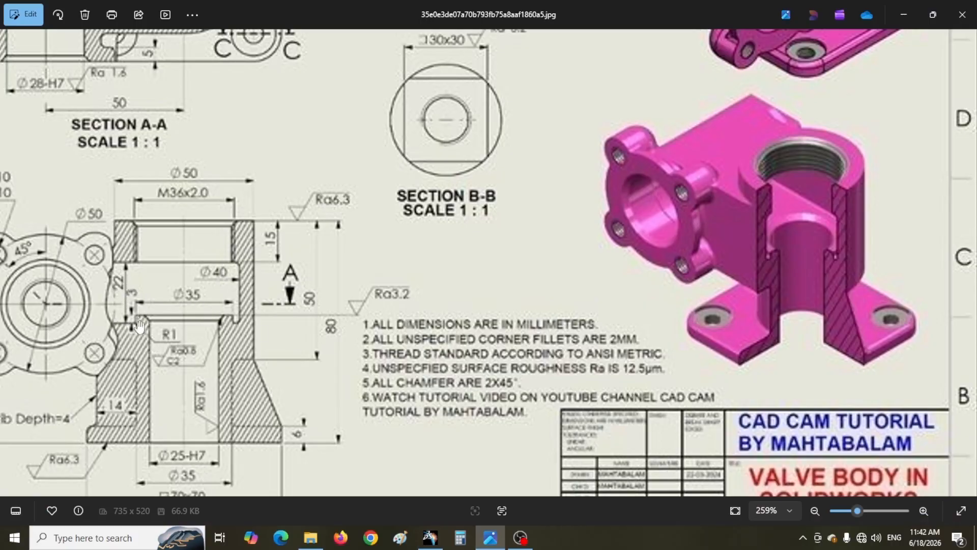
left_click(430, 537)
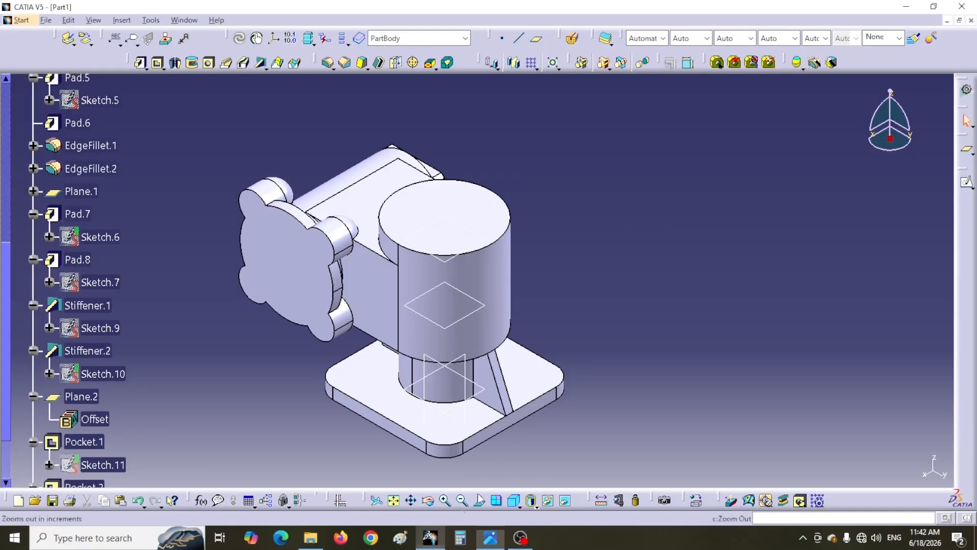
left_click(518, 507)
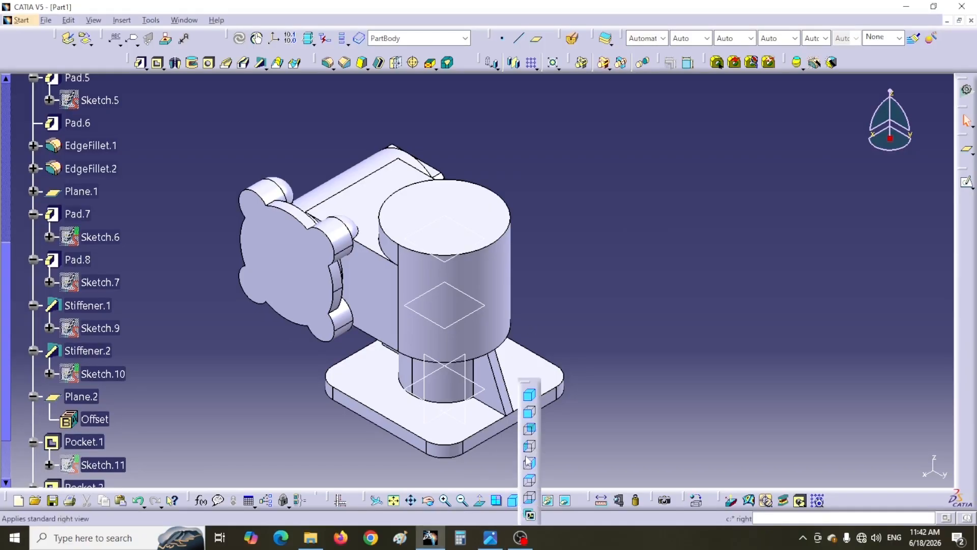
left_click(529, 420)
left_click(572, 38)
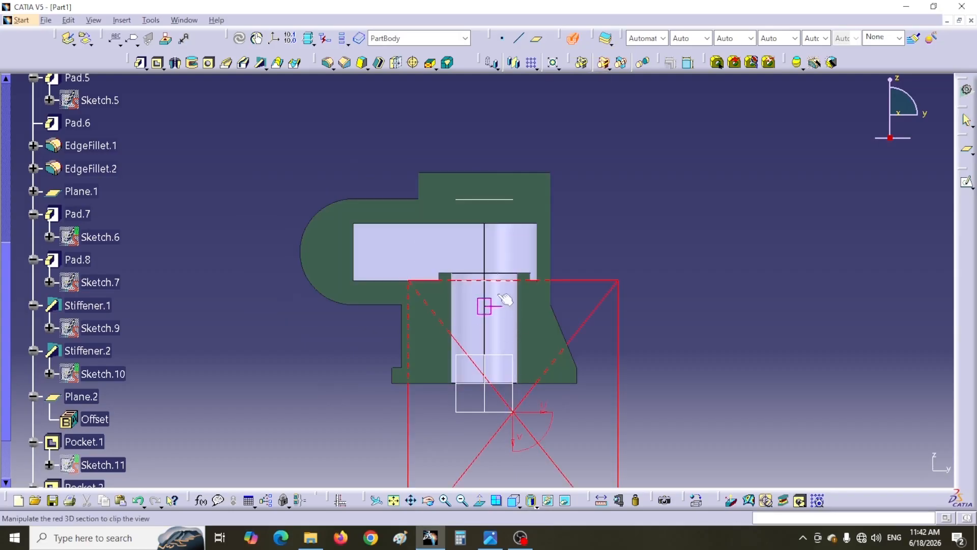
scroll(511, 273, "up", 2)
middle_click_drag(511, 273, 503, 183)
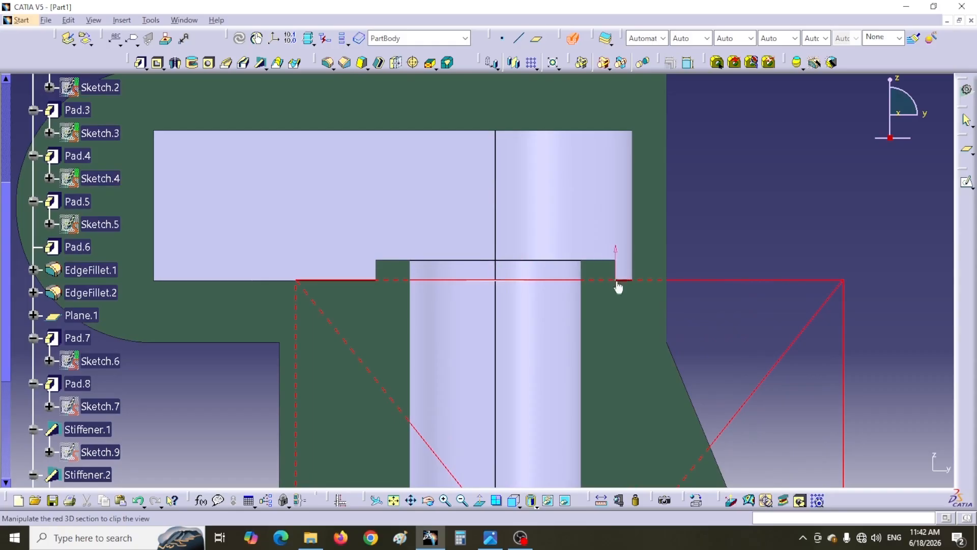
left_click(489, 536)
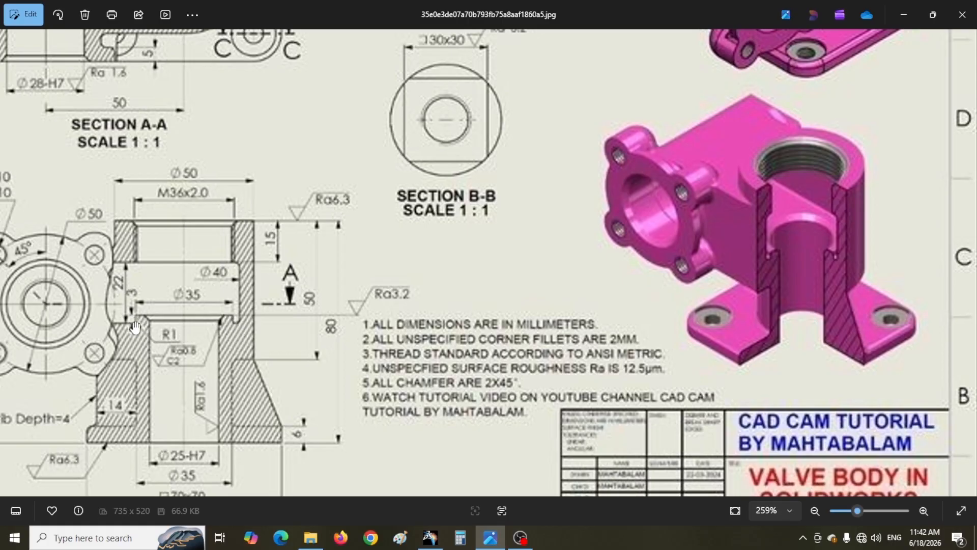
left_click(430, 537)
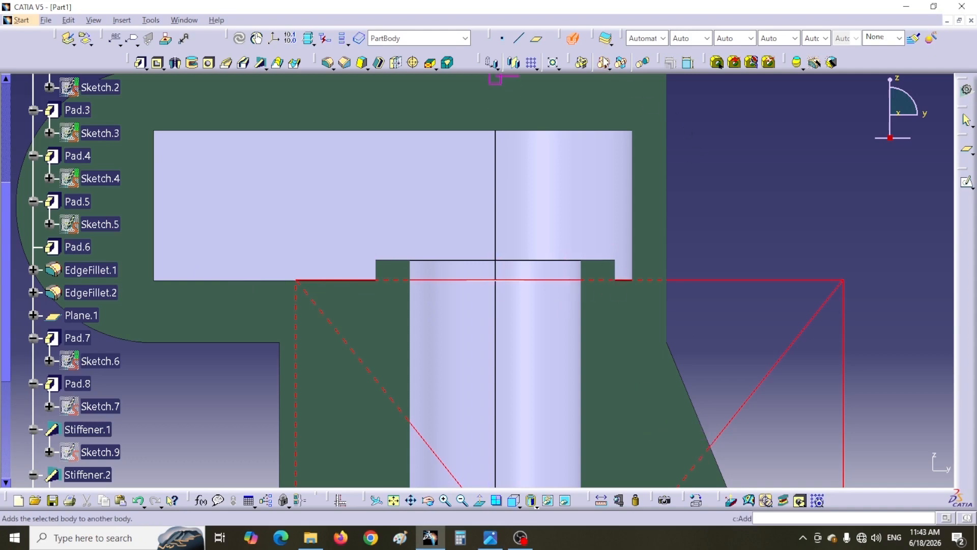
left_click(573, 38)
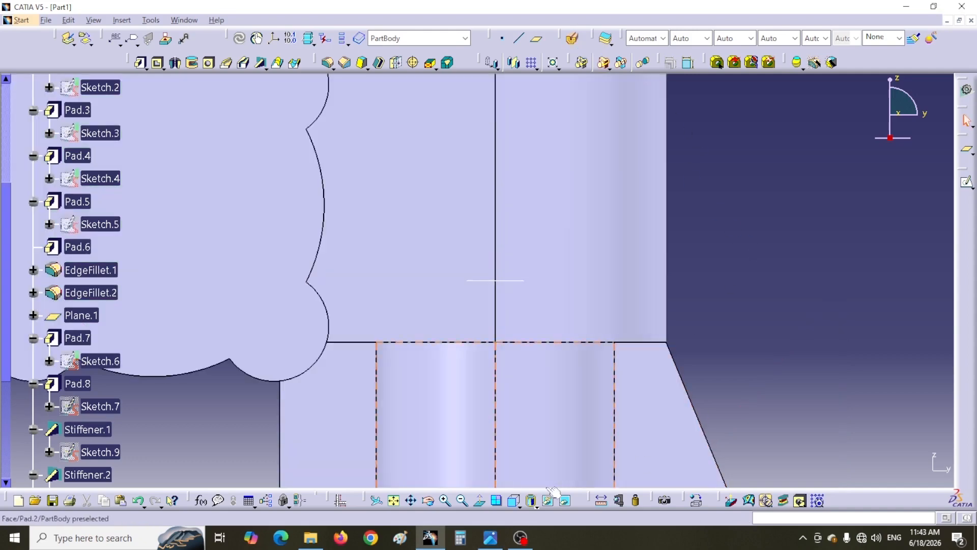
Show the valve body in isometric view, examine the M36x2.0 thread callout in the drawing image, and return to CATIA.
left_click(518, 504)
left_click(529, 394)
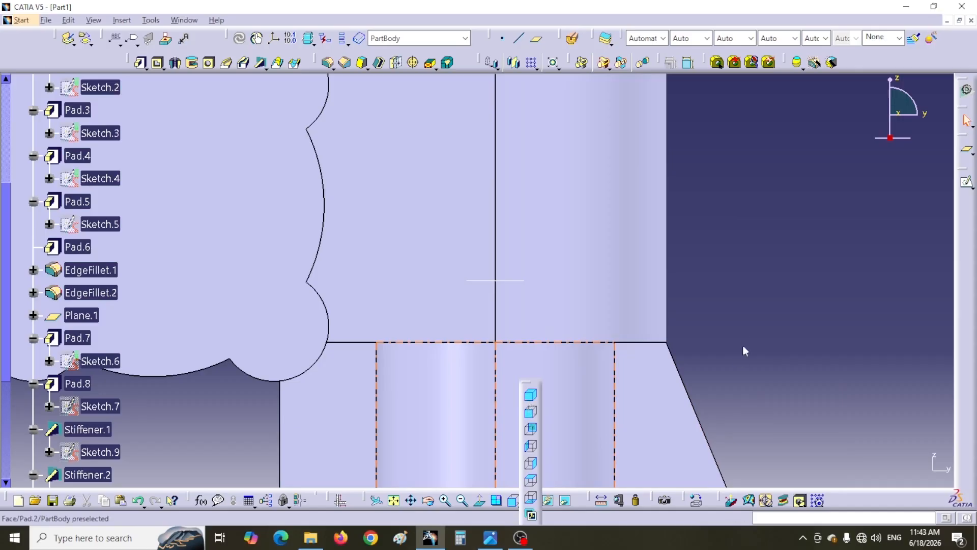
middle_click_drag(705, 328, 674, 432)
middle_click_drag(603, 383, 671, 376)
key("alt+Tab")
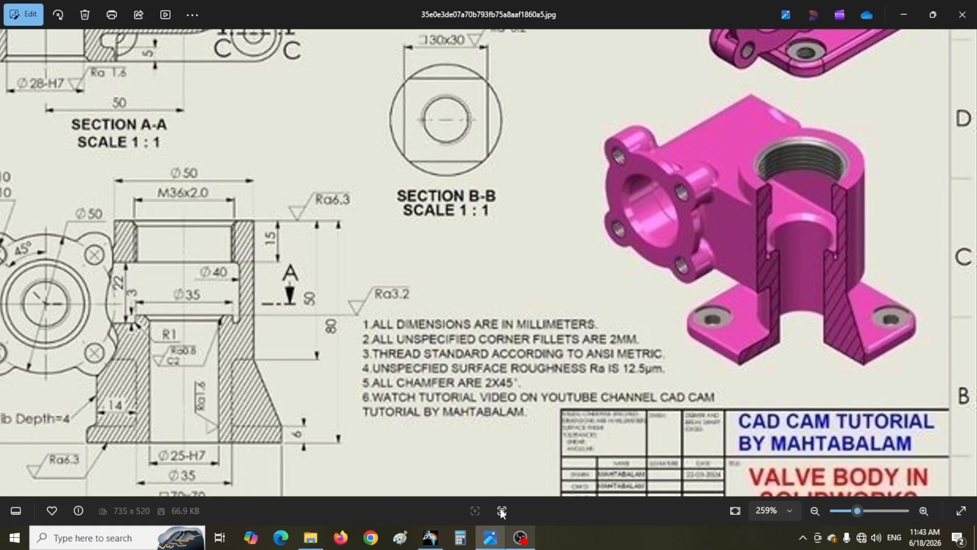
scroll(494, 263, "up", 3)
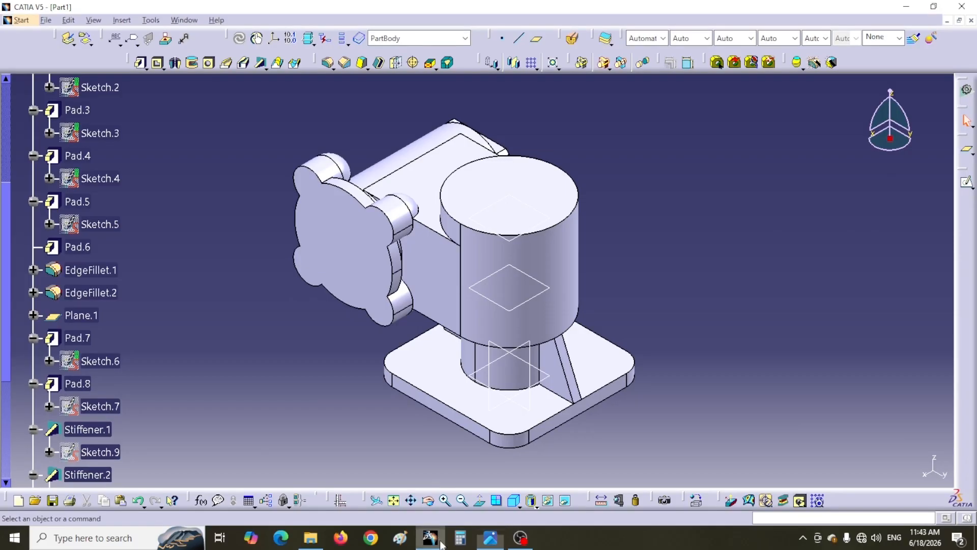
left_click(430, 537)
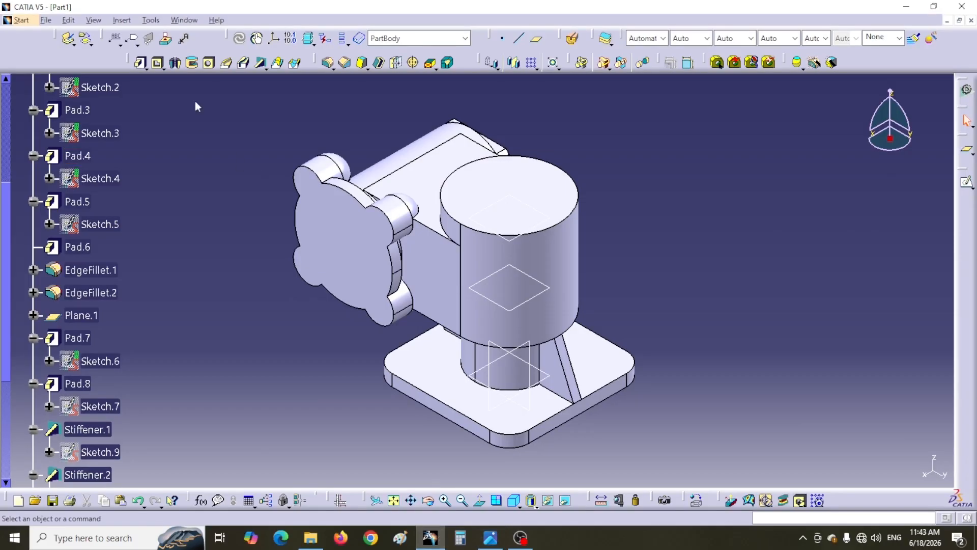
Place a hole on the vertical cylinder's top face, concentric with its circular edge, and make it threaded.
left_click(209, 64)
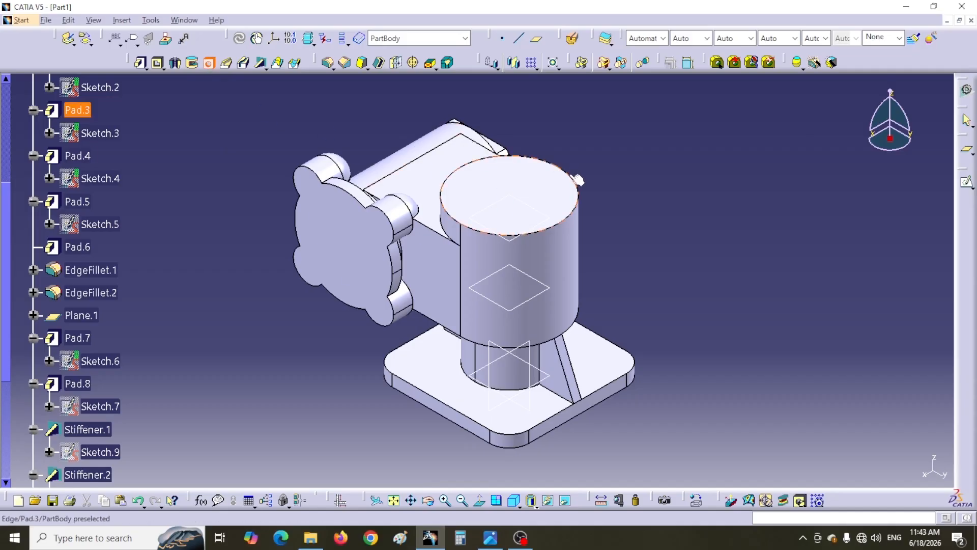
left_click(577, 179)
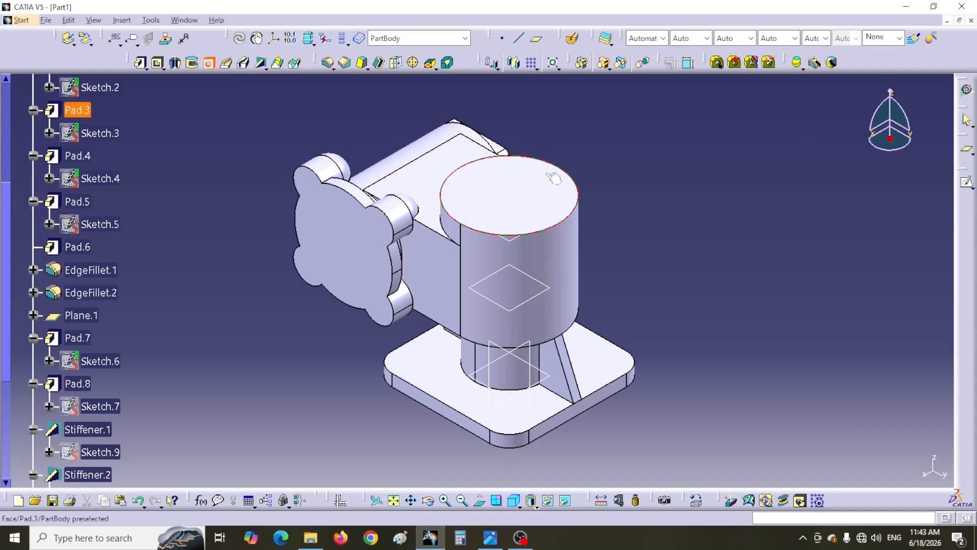
left_click(509, 190)
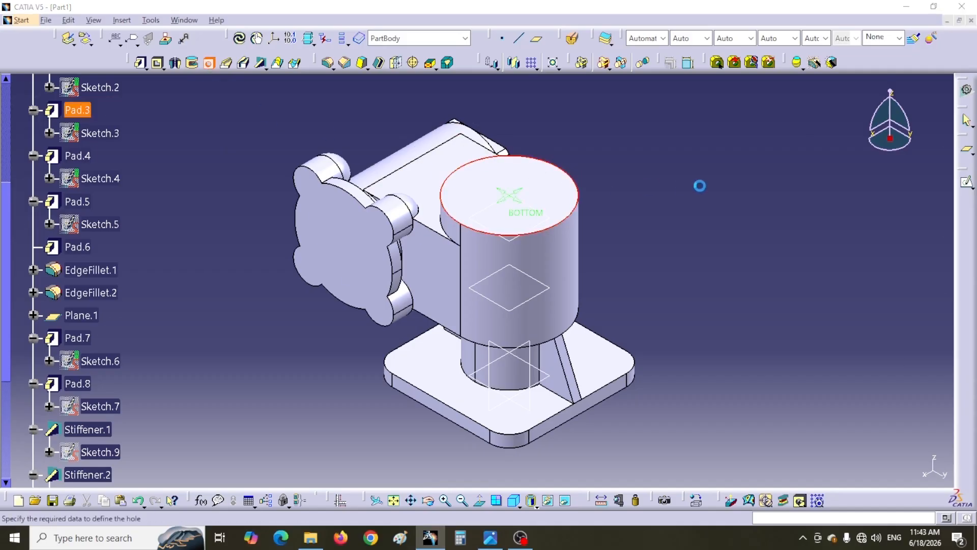
left_click_drag(728, 107, 750, 116)
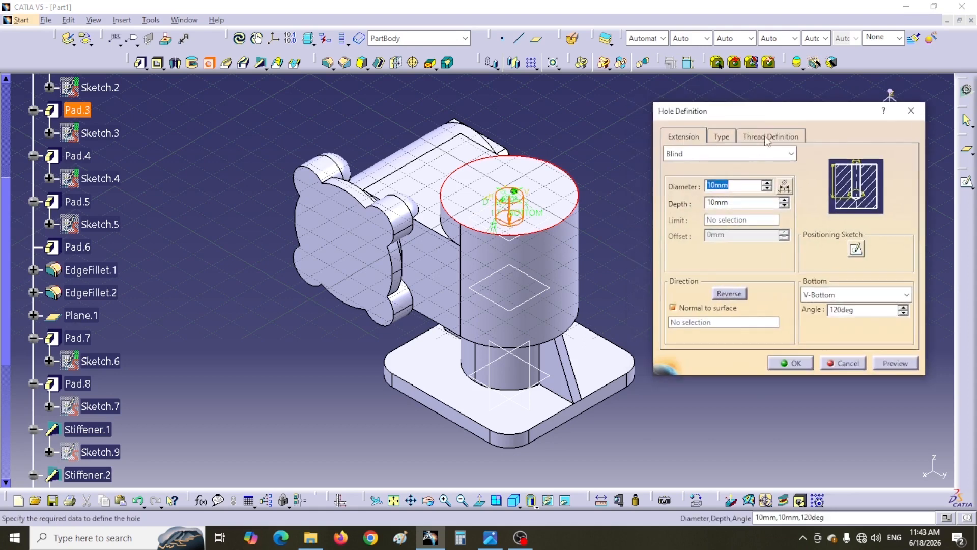
left_click(763, 136)
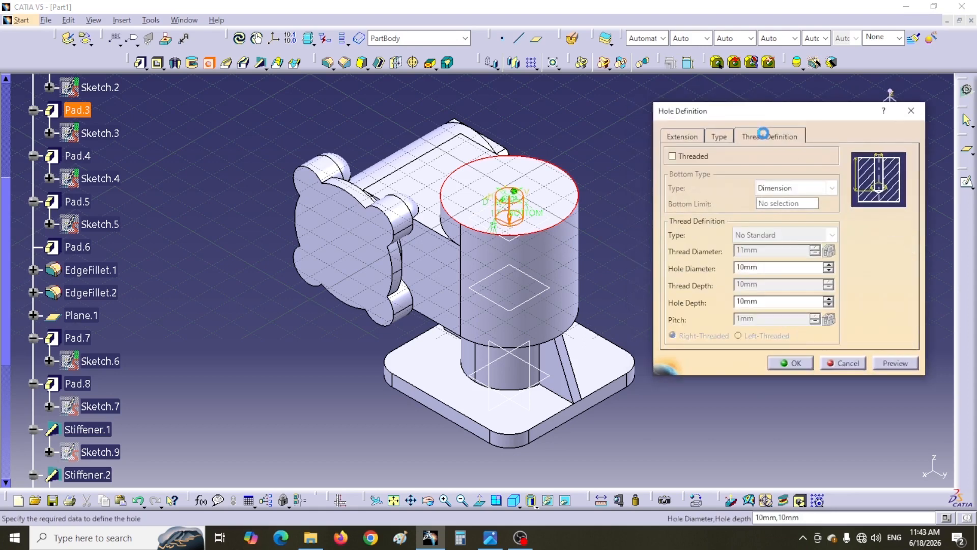
left_click(672, 157)
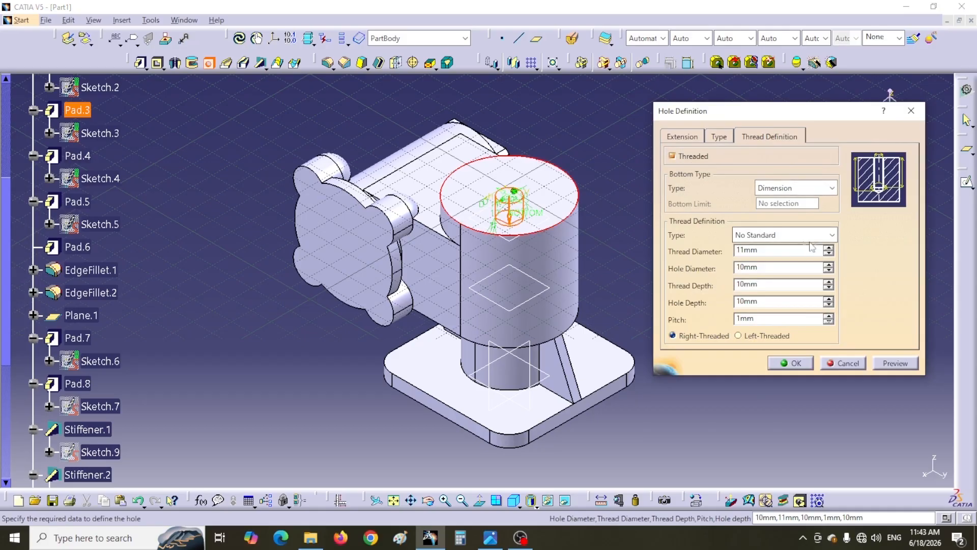
Set the hole's thread type to Metric Thick Pitch with the M36 thread description.
left_click(832, 235)
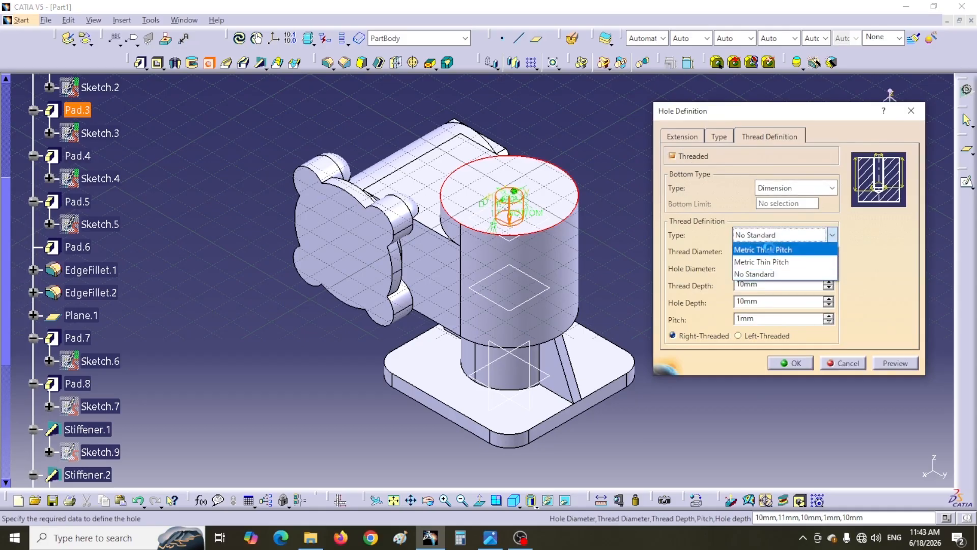
left_click(763, 246)
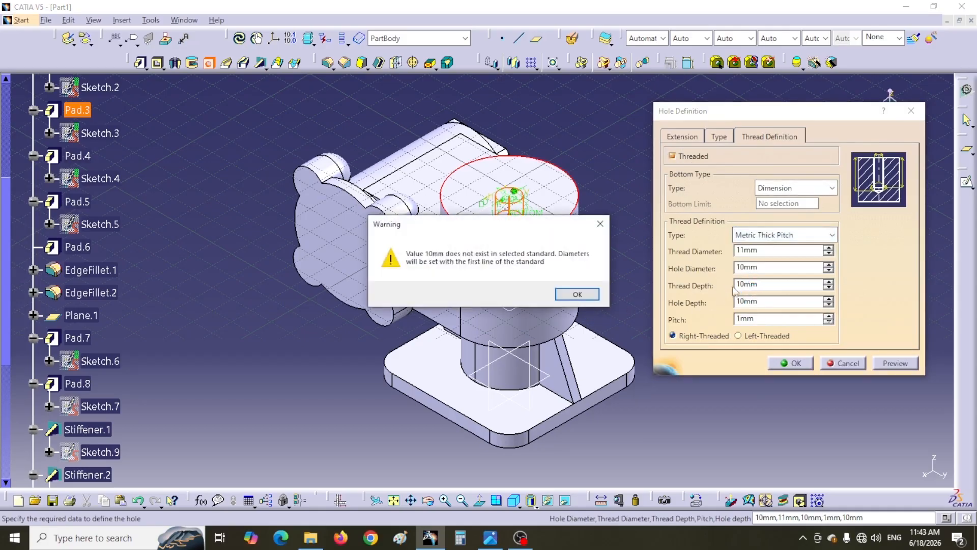
left_click(577, 295)
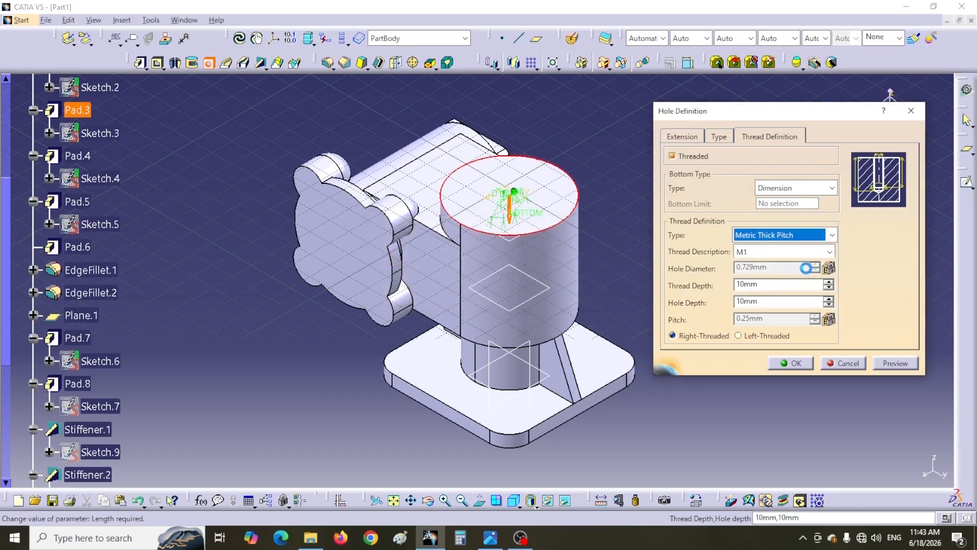
left_click(830, 252)
scroll(774, 332, "down", 6)
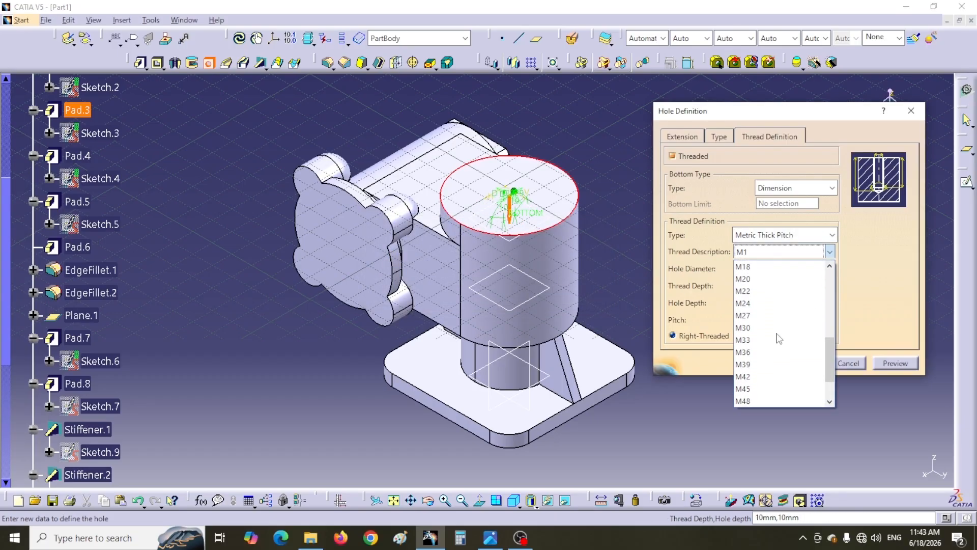
left_click(768, 351)
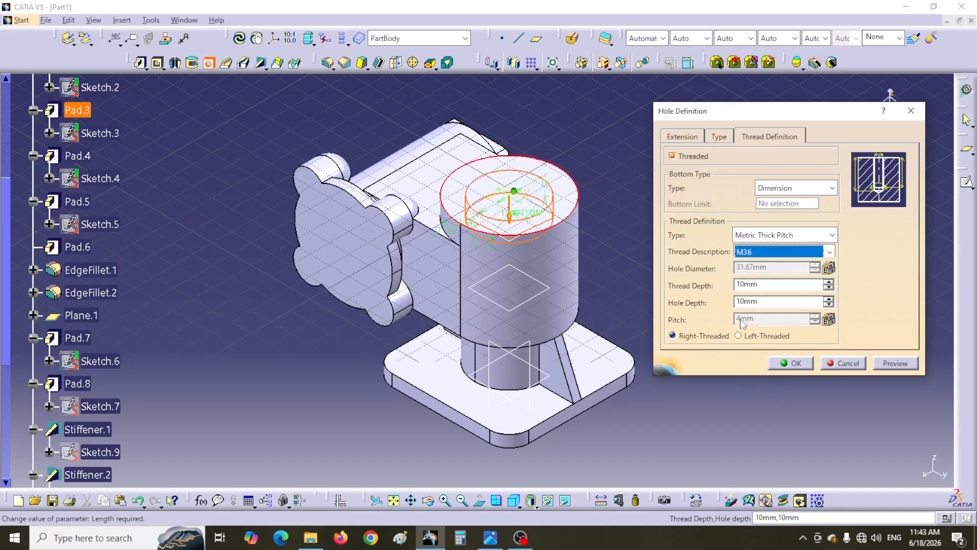
Change the hole's thread type to Metric Thin Pitch with the M36x3 thread description.
left_click(831, 235)
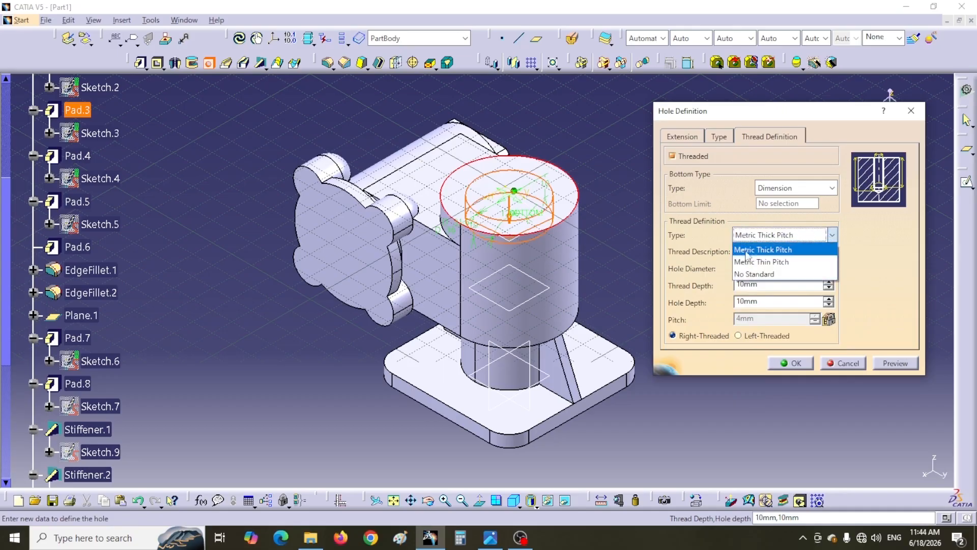
left_click(769, 259)
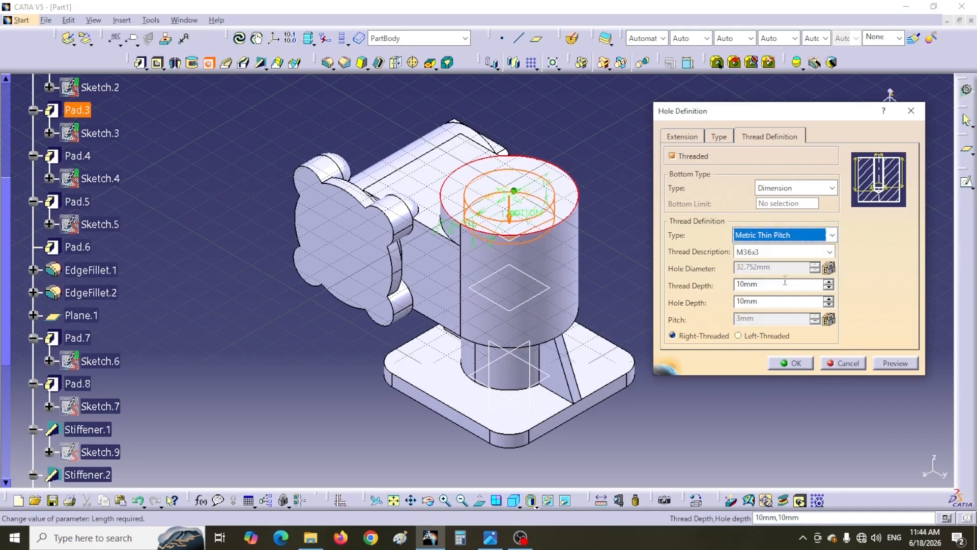
left_click(830, 252)
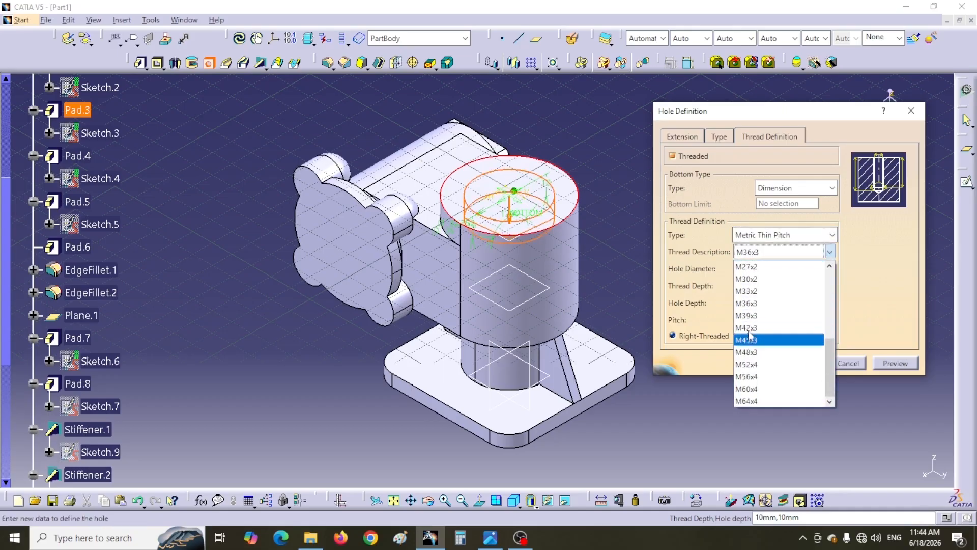
left_click(747, 303)
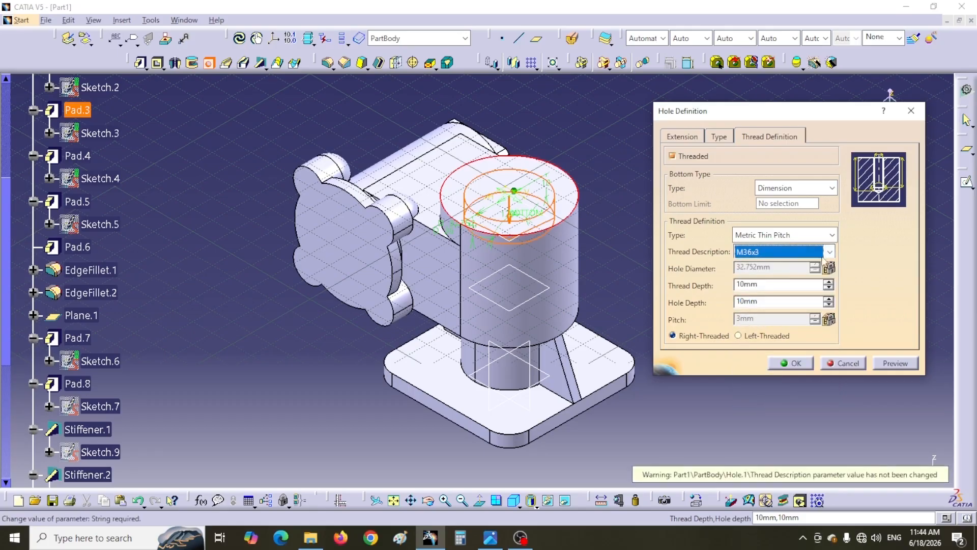
Switch the thread type to No Standard and set the pitch to 2 mm and the thread depth to 15 mm.
left_click(831, 235)
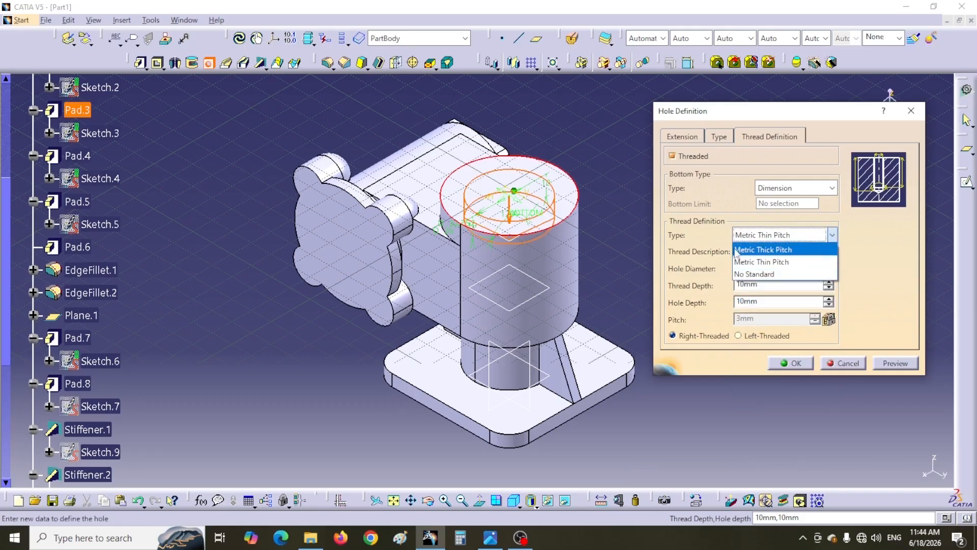
left_click(752, 274)
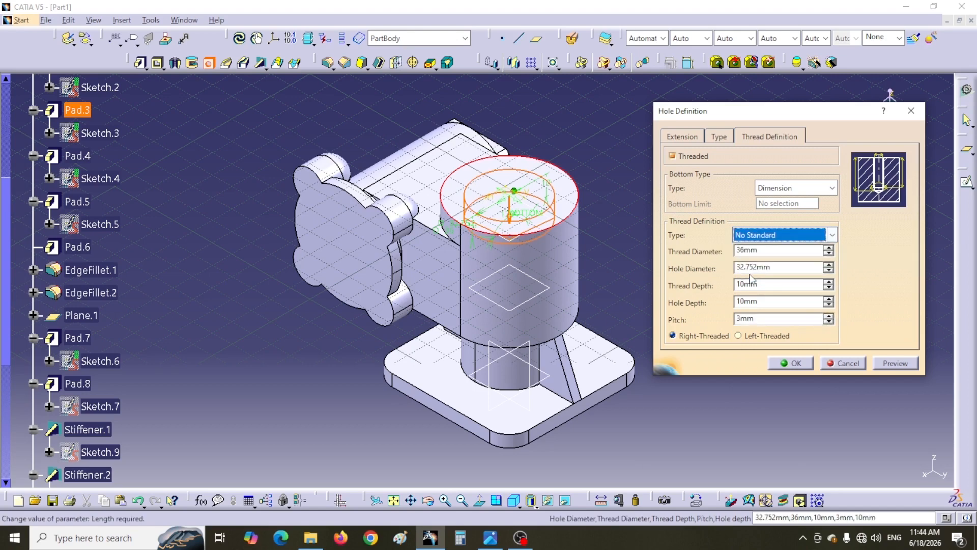
left_click_drag(758, 319, 733, 319)
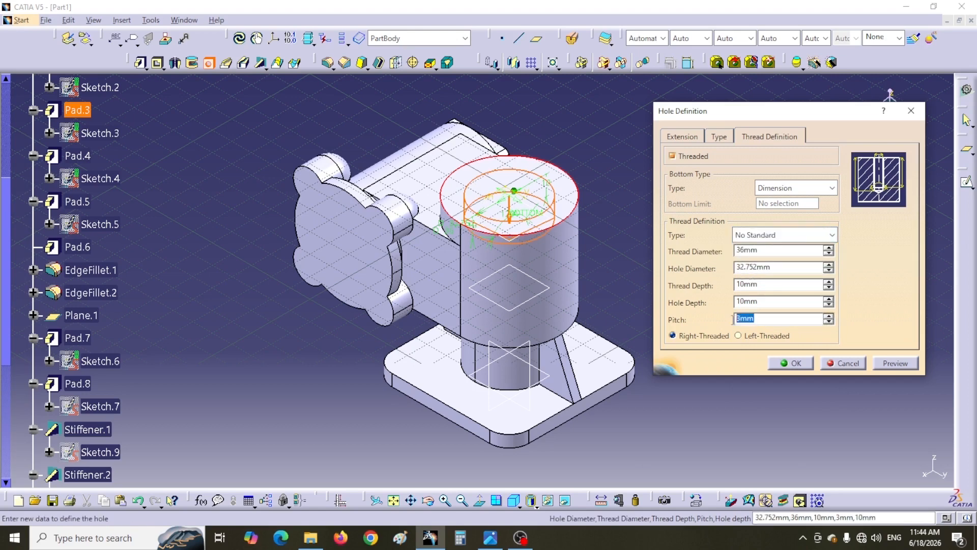
type("2")
left_click_drag(763, 285, 736, 285)
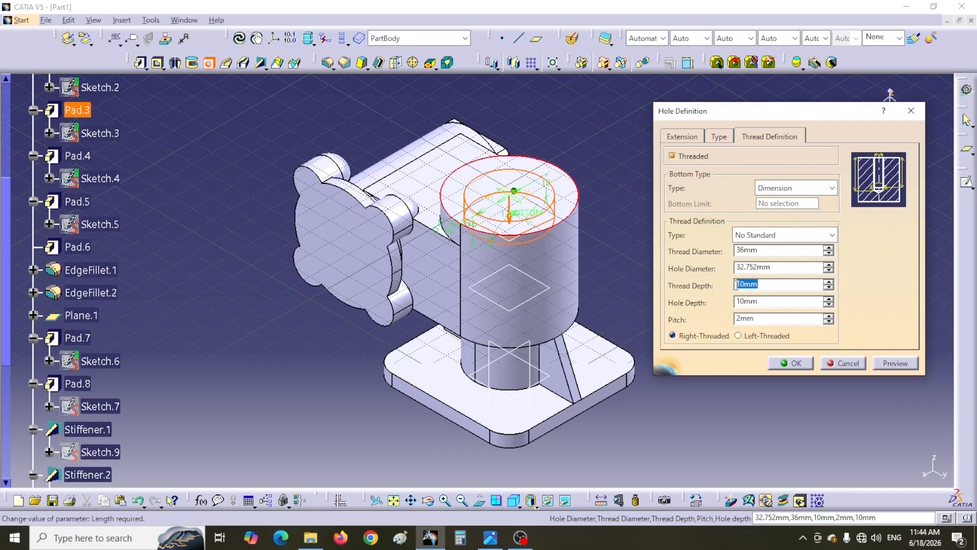
type("15")
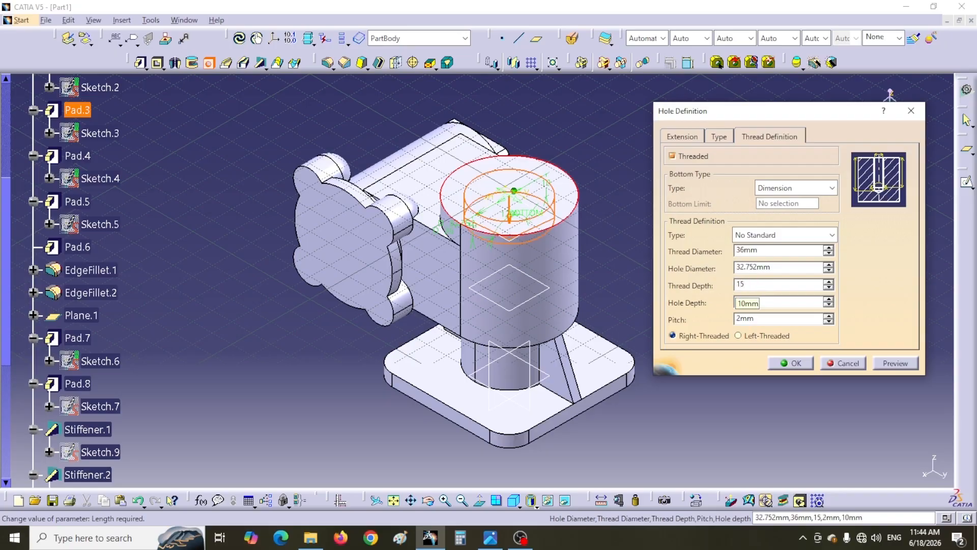
Check the top bore's depths in the drawing image and set the hole depth to 25 mm in CATIA.
left_click(490, 537)
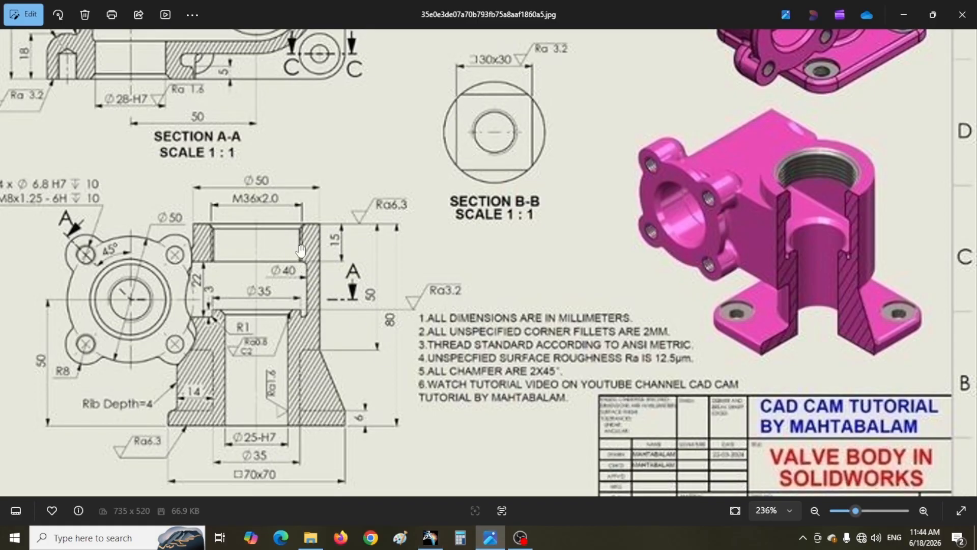
left_click(430, 540)
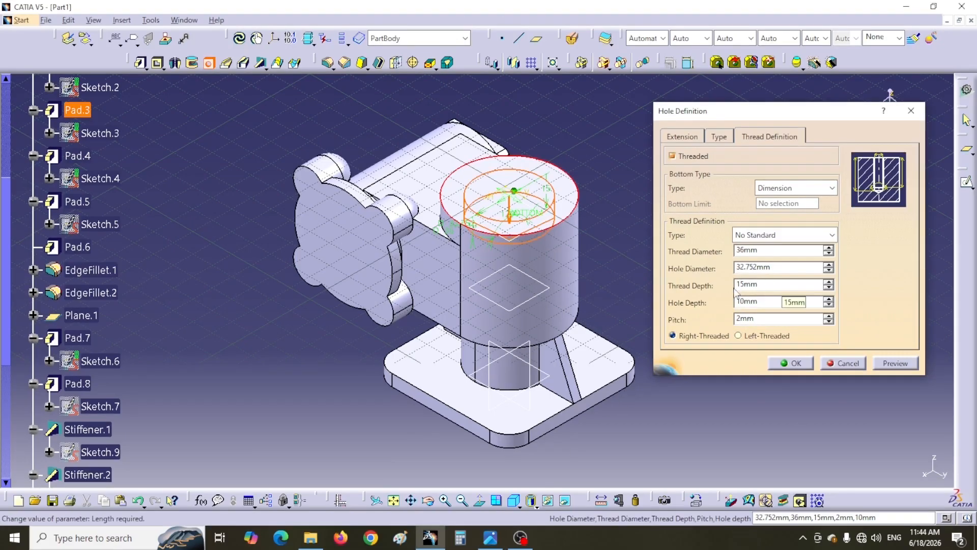
double_click(746, 301)
type("2")
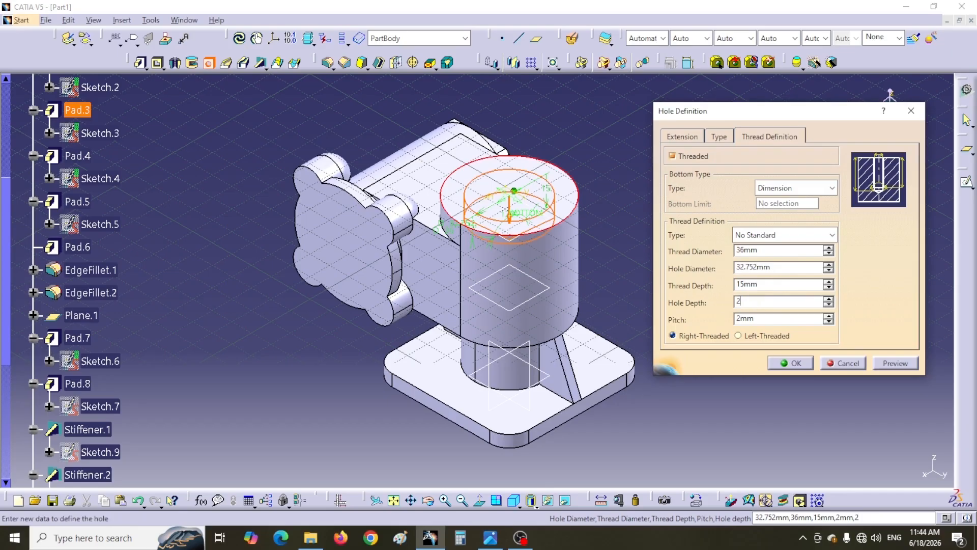
type("5")
Give the blind hole a flat bottom, keep the simple hole type, and create the threaded hole.
left_click(676, 133)
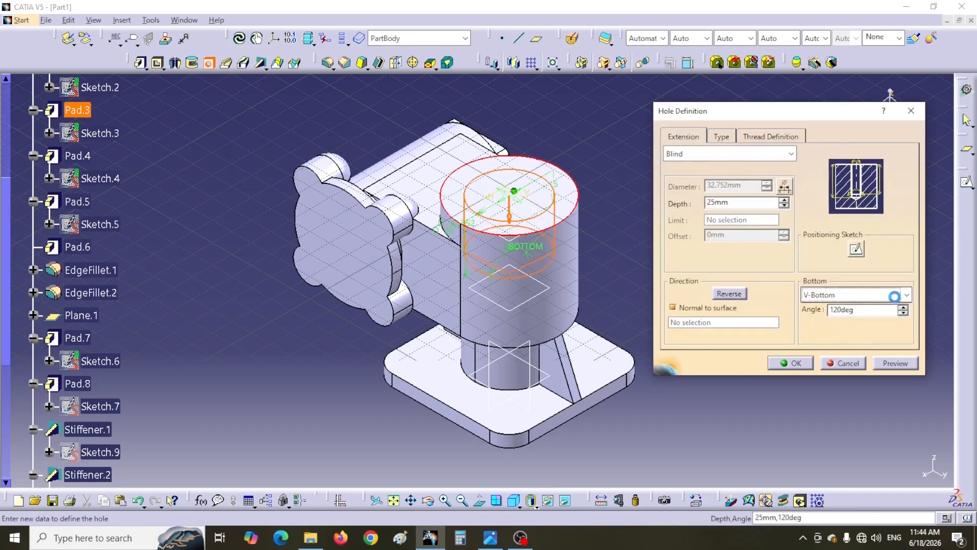
left_click(896, 297)
left_click(819, 321)
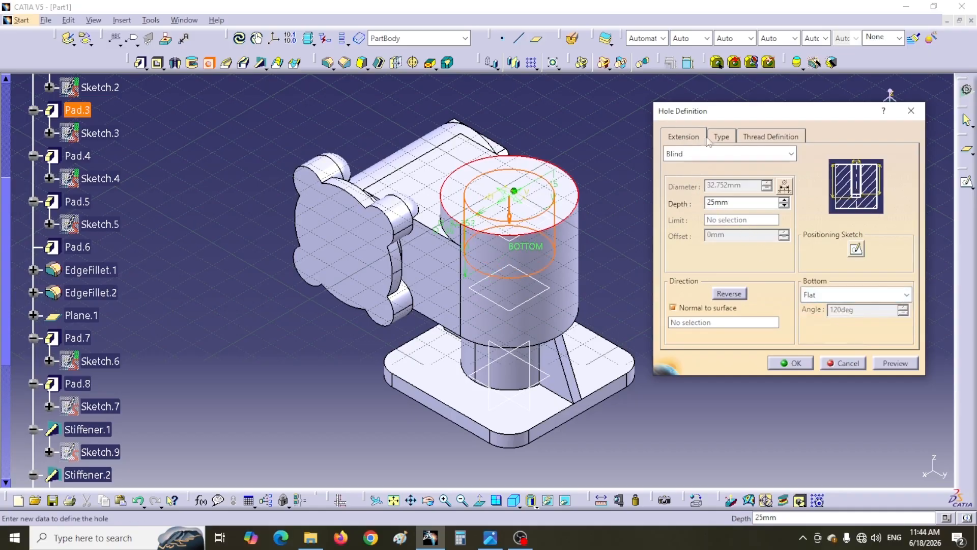
left_click(723, 136)
left_click(795, 363)
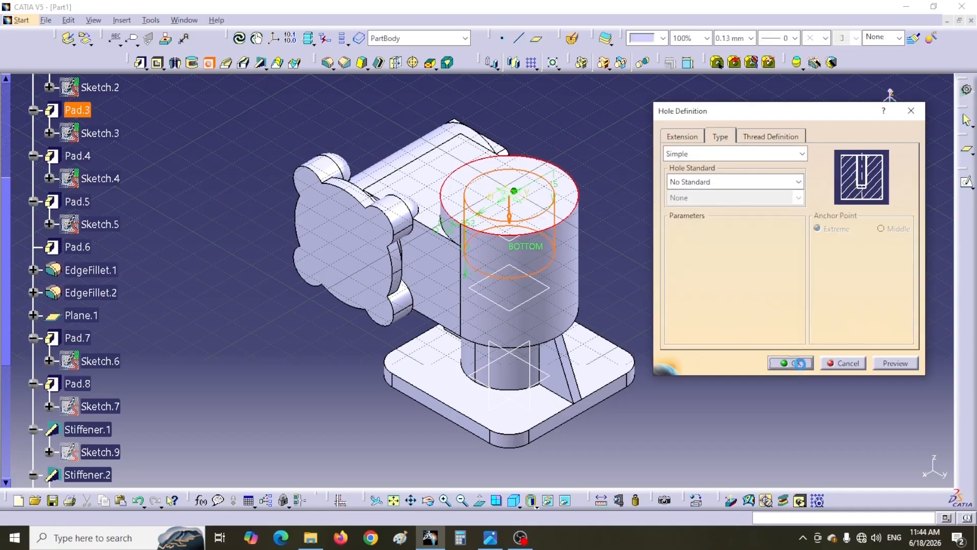
Run the Thread/Tap Analysis with symbolic geometry and numerical values on the new threaded hole, and close it.
middle_click_drag(523, 89, 524, 140)
left_click(765, 501)
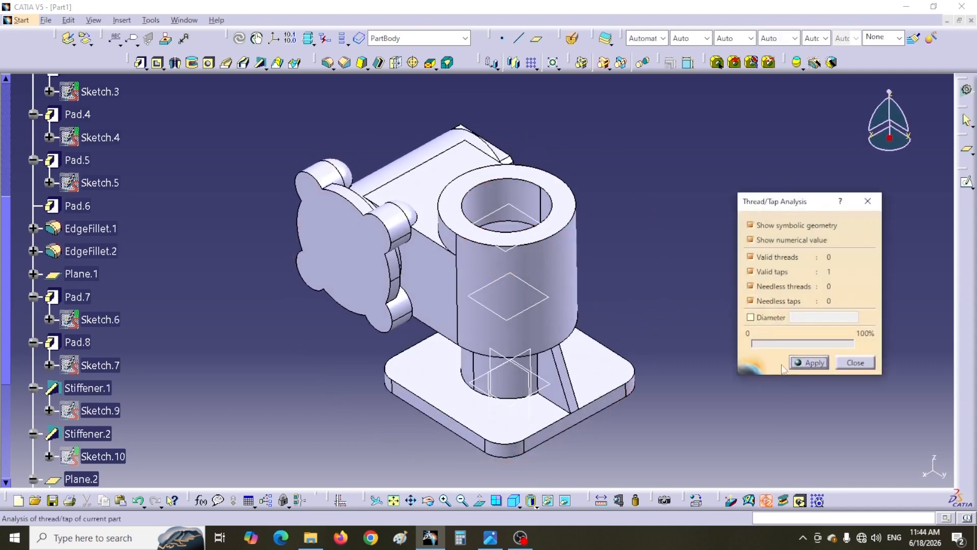
left_click(799, 360)
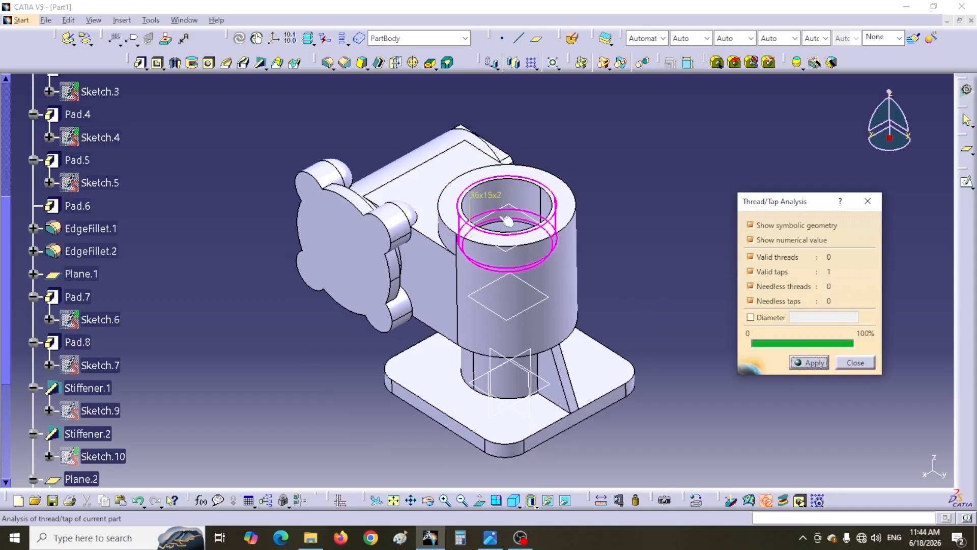
left_click(853, 364)
Check the side flange's bore in the drawing image, and start an unthreaded hole on the flange's outer face in CATIA.
middle_click_drag(737, 353, 610, 288)
middle_click_drag(421, 171, 406, 277)
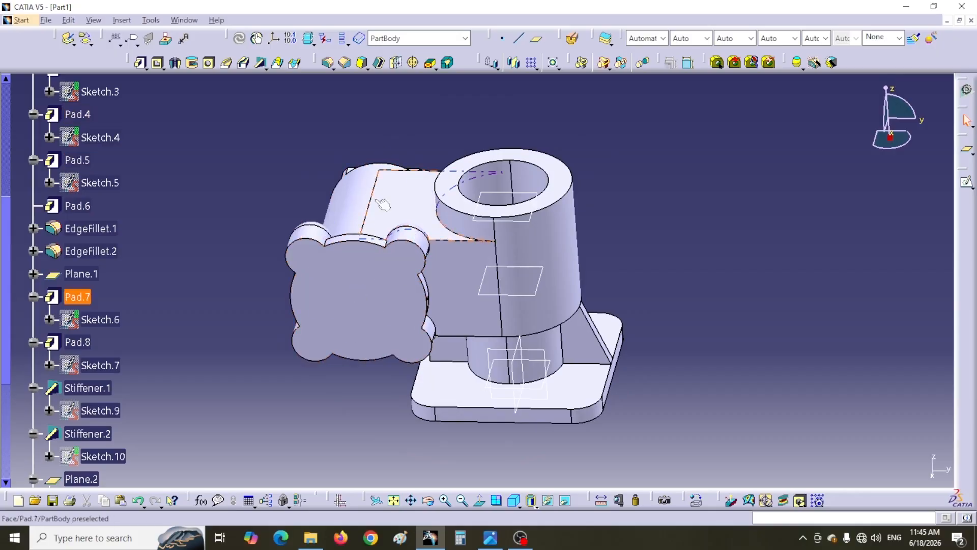
left_click(490, 537)
left_click_drag(205, 327, 359, 350)
left_click_drag(204, 161, 237, 337)
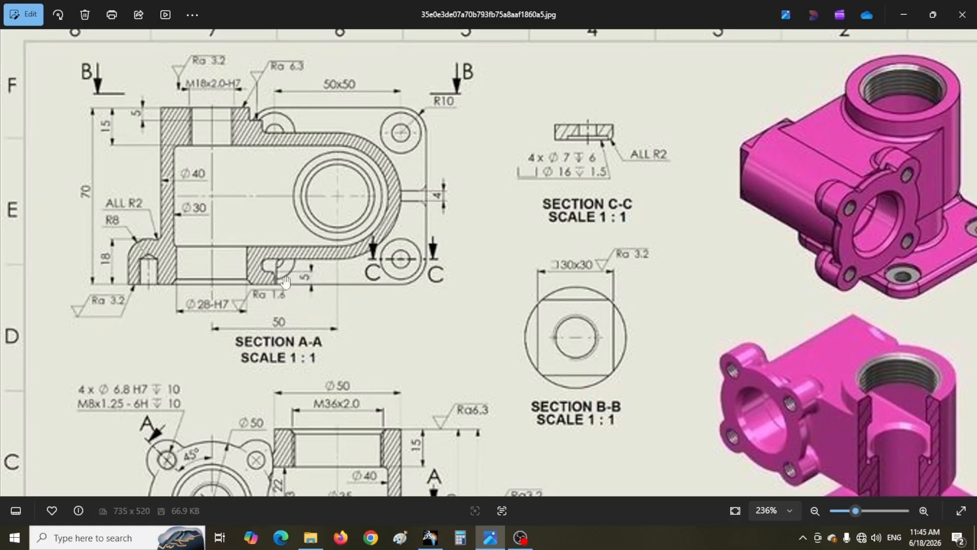
key("alt+Tab")
left_click(206, 64)
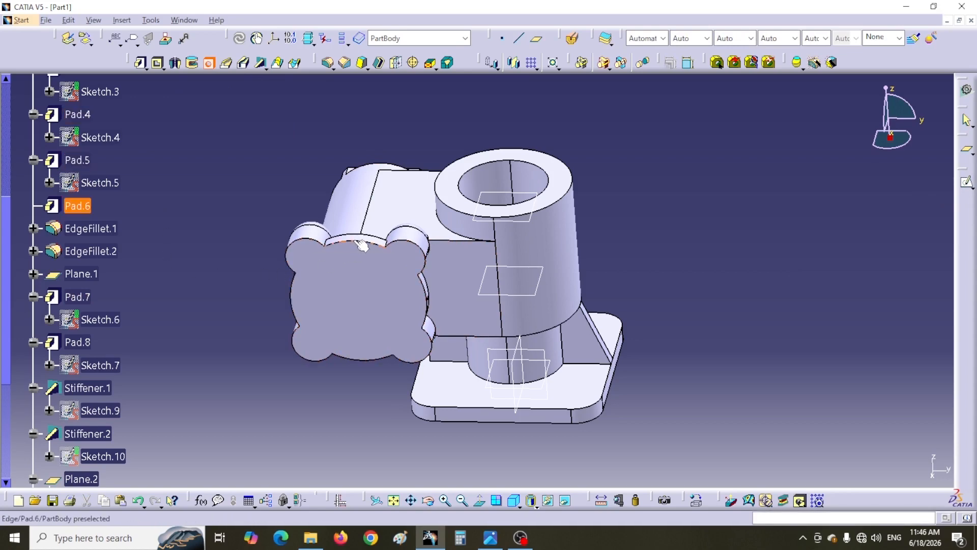
left_click(359, 301)
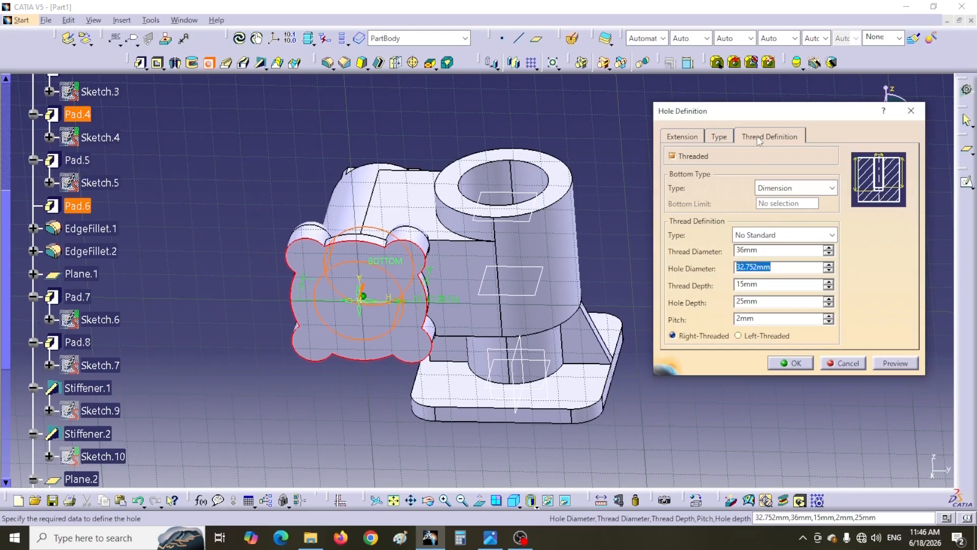
left_click(673, 156)
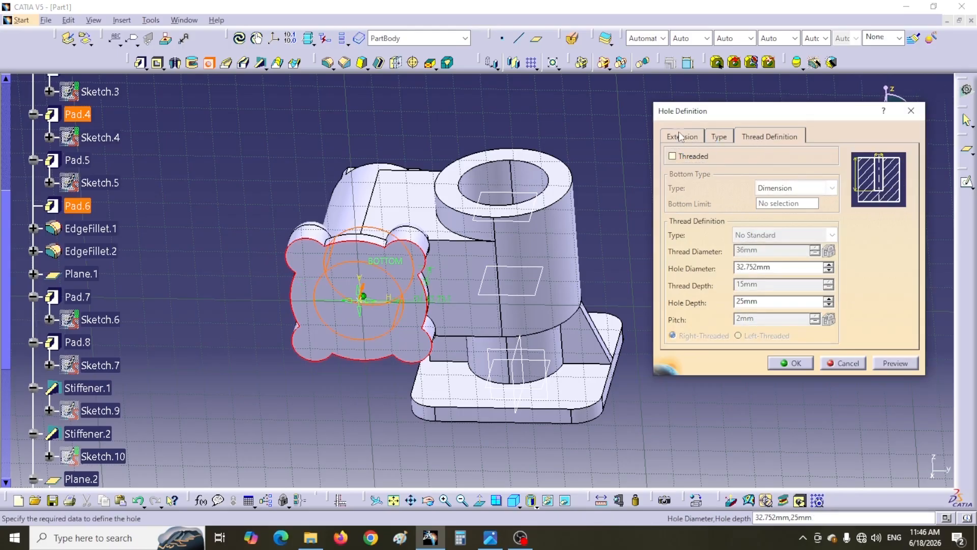
Check the bore size in the drawing image, set the flange hole to 28 mm diameter and 15 mm depth, and create it in CATIA.
left_click(690, 138)
left_click_drag(747, 185, 698, 186)
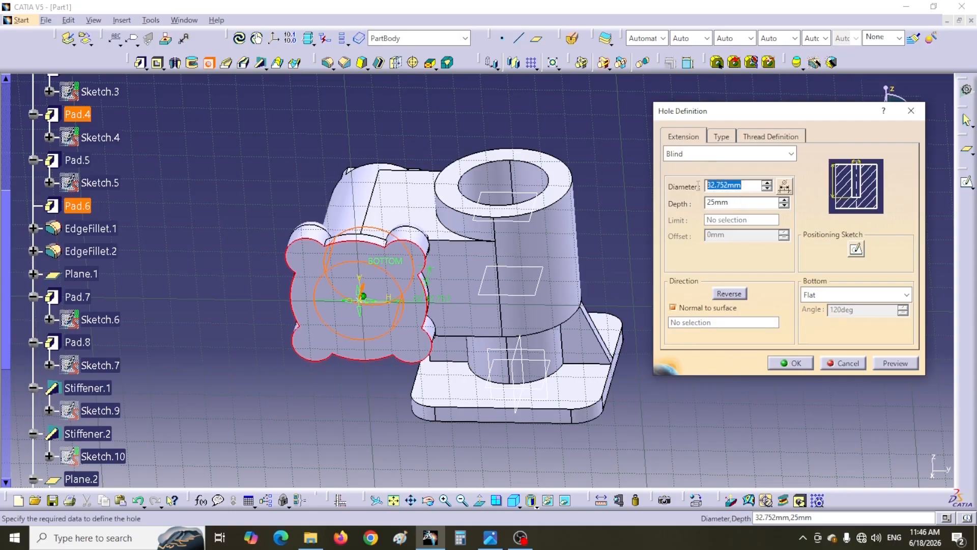
left_click(490, 537)
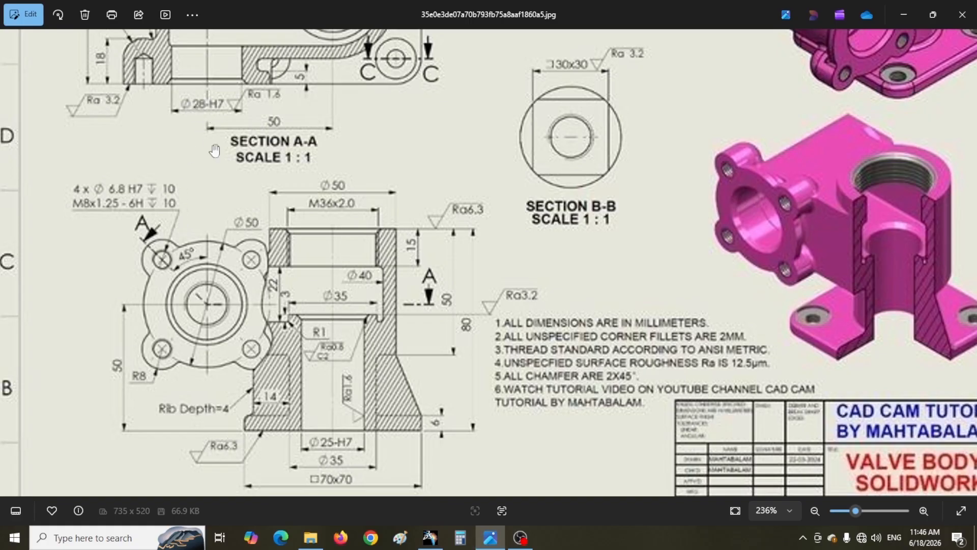
left_click(430, 537)
left_click_drag(745, 184, 694, 189)
type("28")
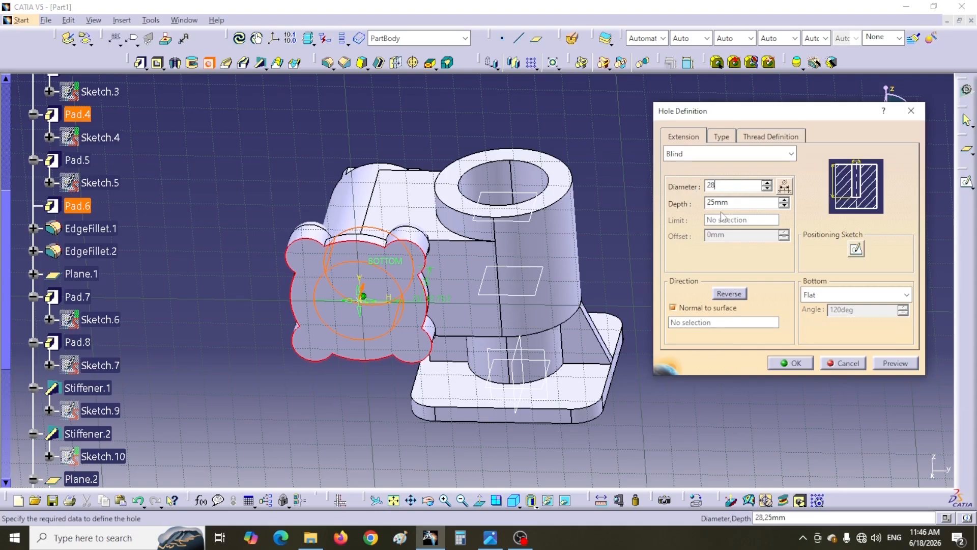
key("Tab")
type("1")
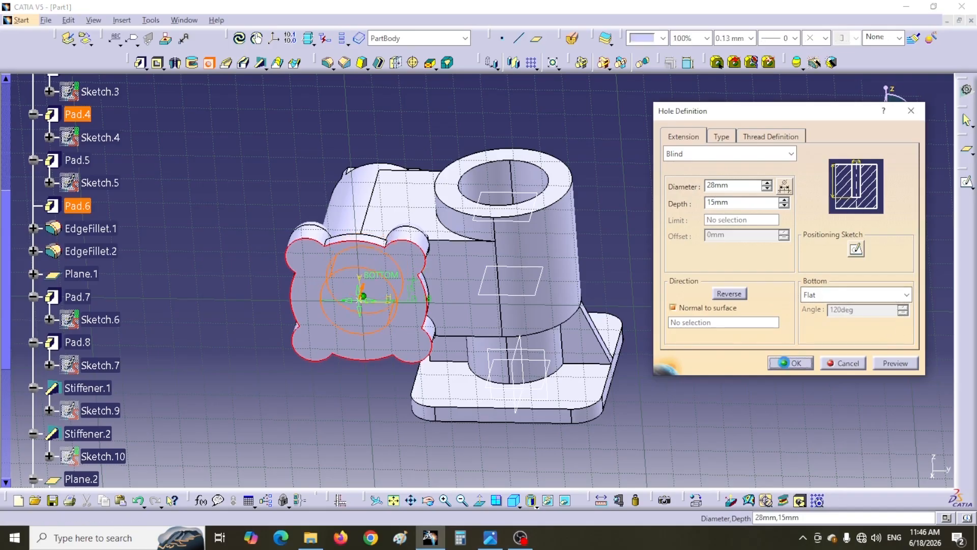
left_click(789, 364)
Sketch a circle about 50 mm in diameter beside the flange, on the flat bottom face of the flange hole.
middle_click_drag(353, 440, 380, 417)
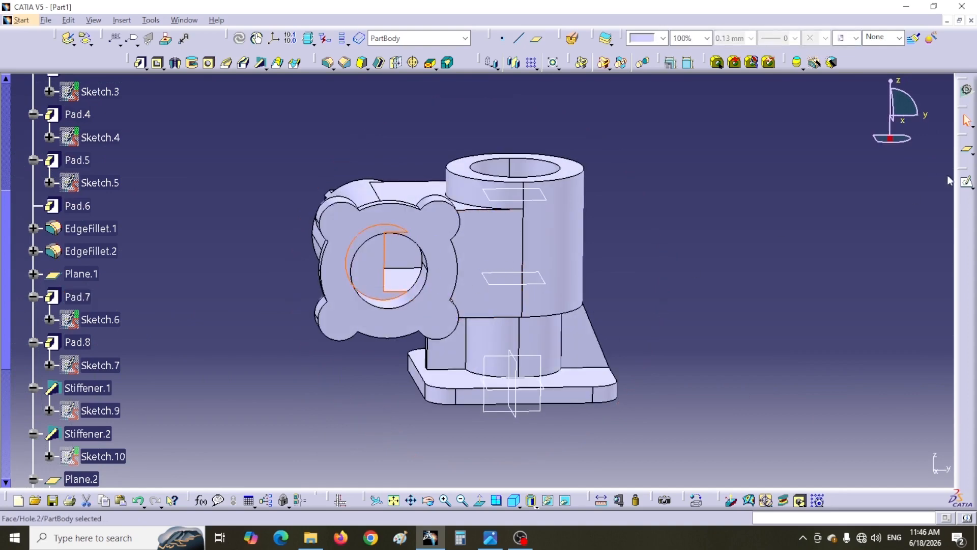
left_click(967, 182)
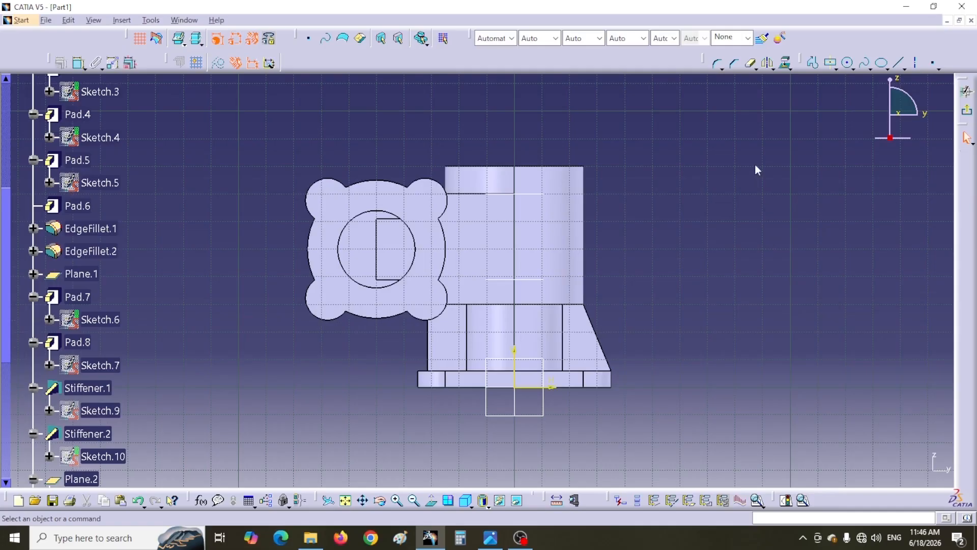
middle_click_drag(757, 170, 829, 225)
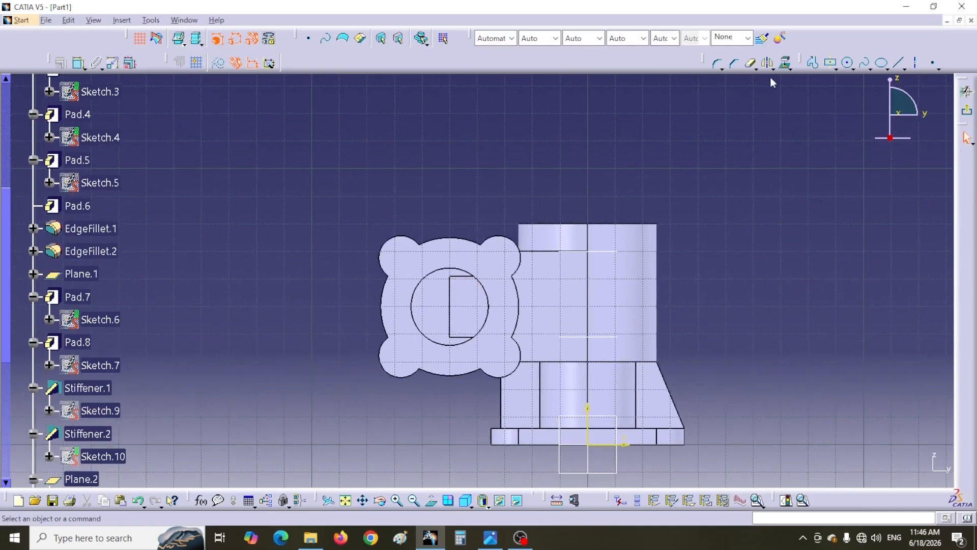
left_click(847, 62)
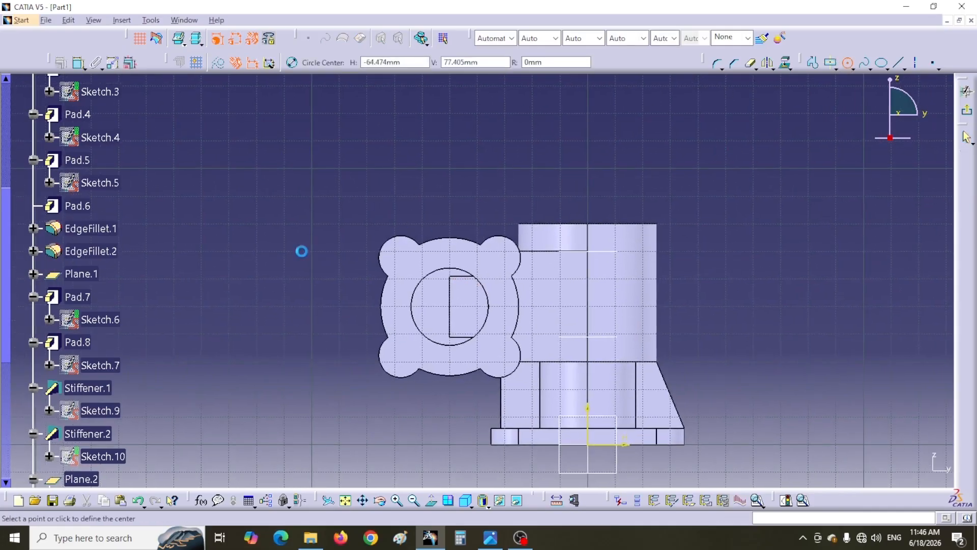
left_click(260, 247)
left_click(309, 295)
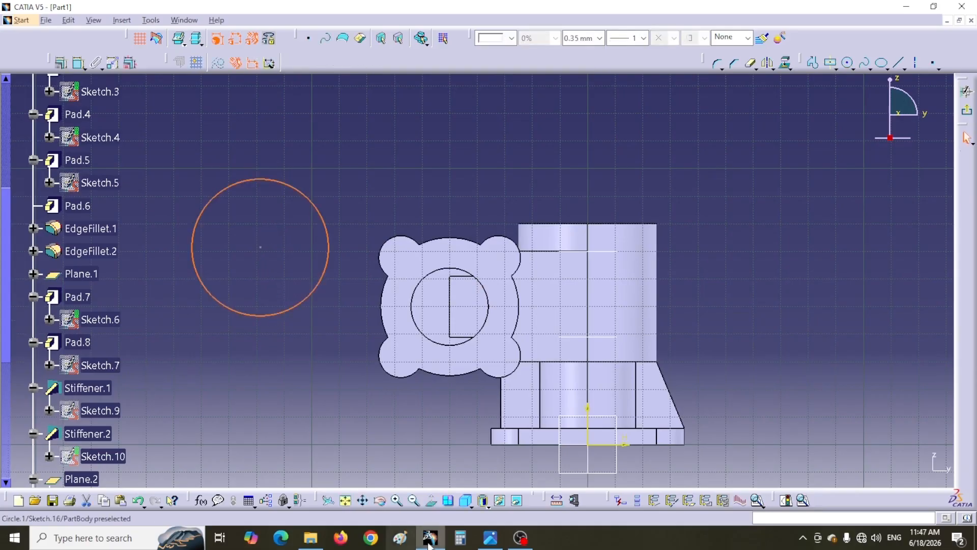
Check the inner bore's diameter in the drawing image, and dimension the sketched circle to 30 mm diameter in CATIA.
left_click(501, 542)
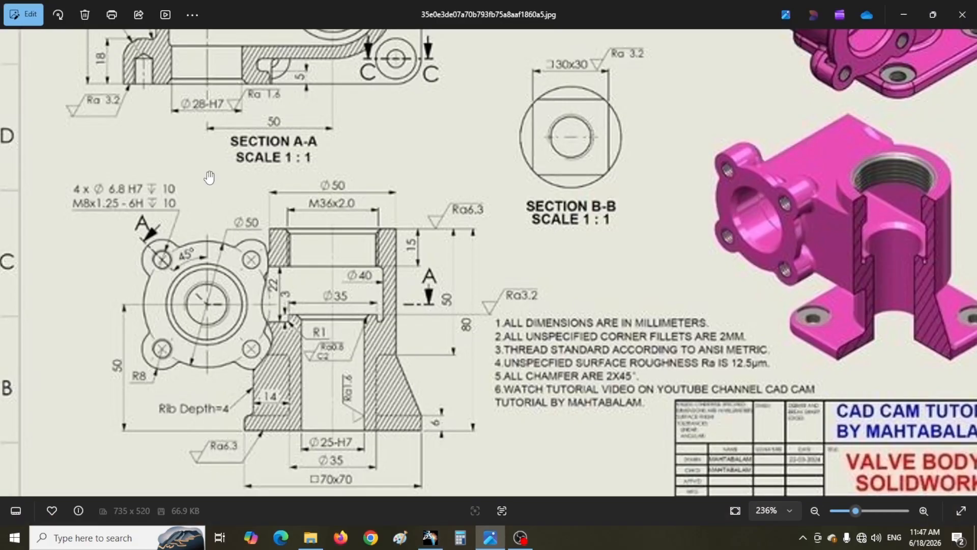
left_click_drag(209, 177, 239, 314)
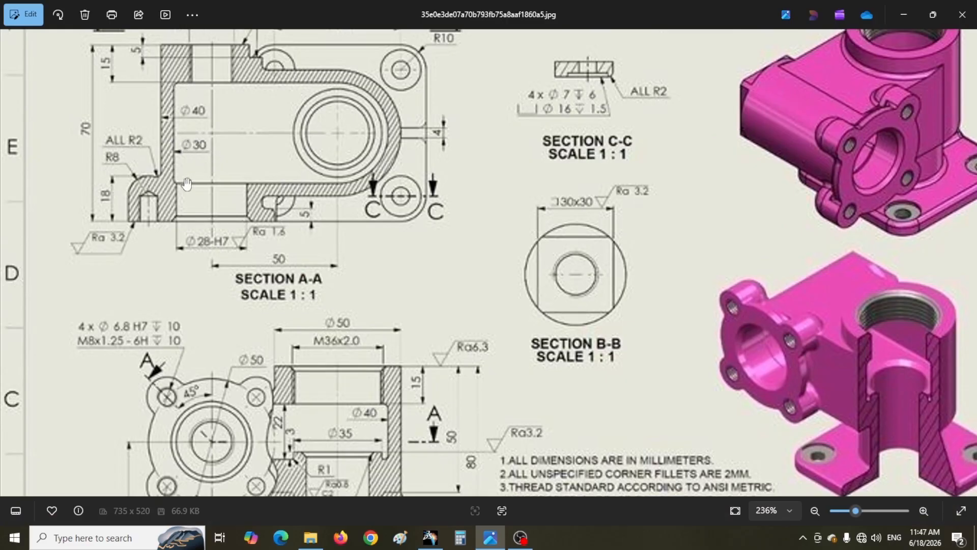
left_click(430, 537)
left_click(74, 62)
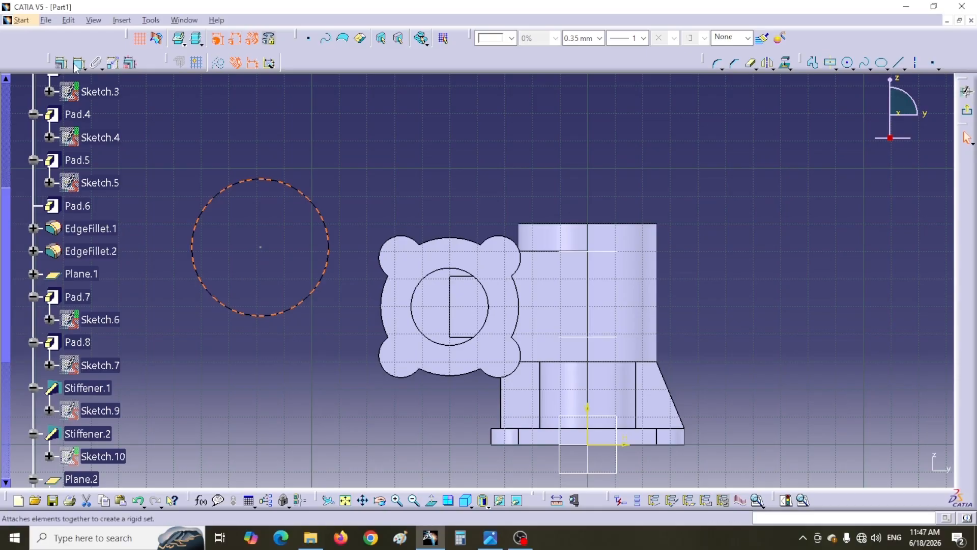
left_click(223, 155)
double_click(223, 152)
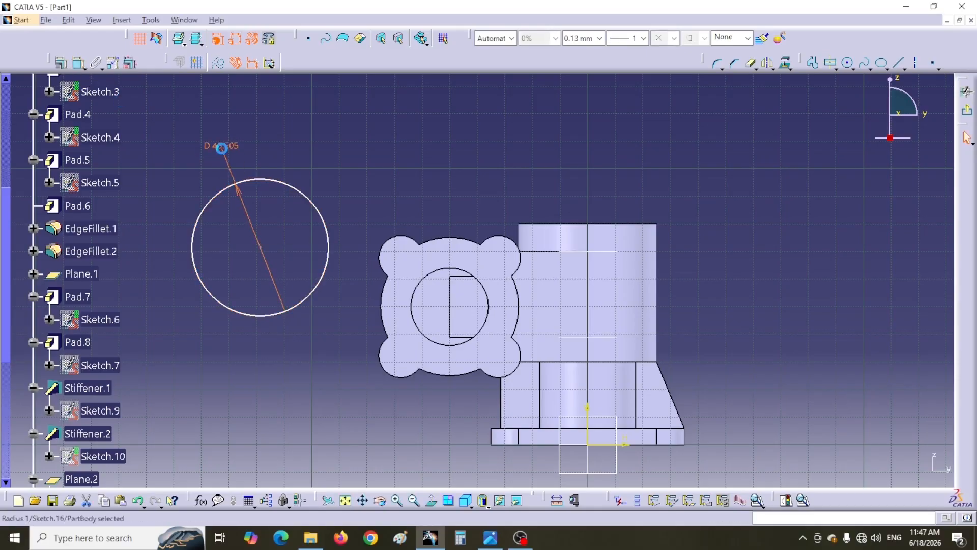
type("30")
key("Return")
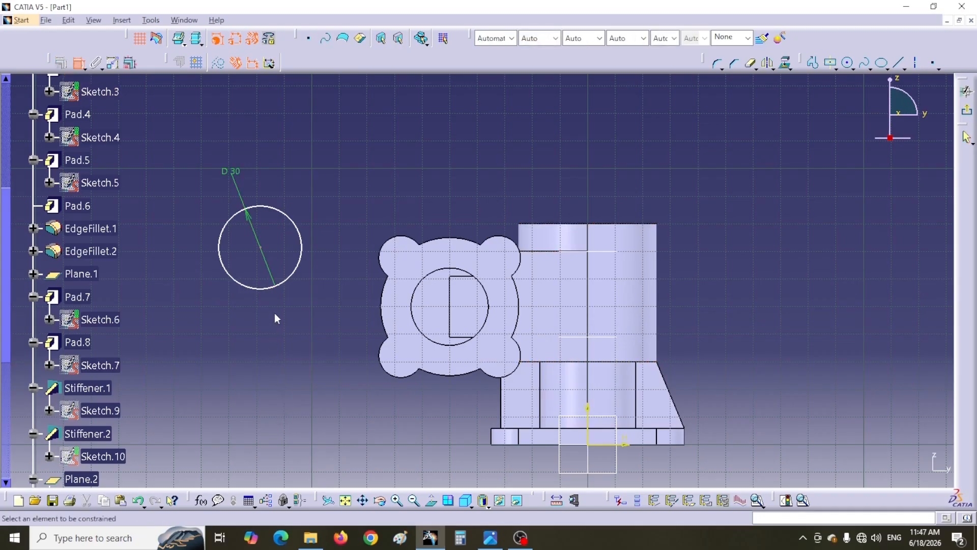
Make the 30 mm circle concentric with the flange hole's edge and finish the sketch.
left_click(269, 288)
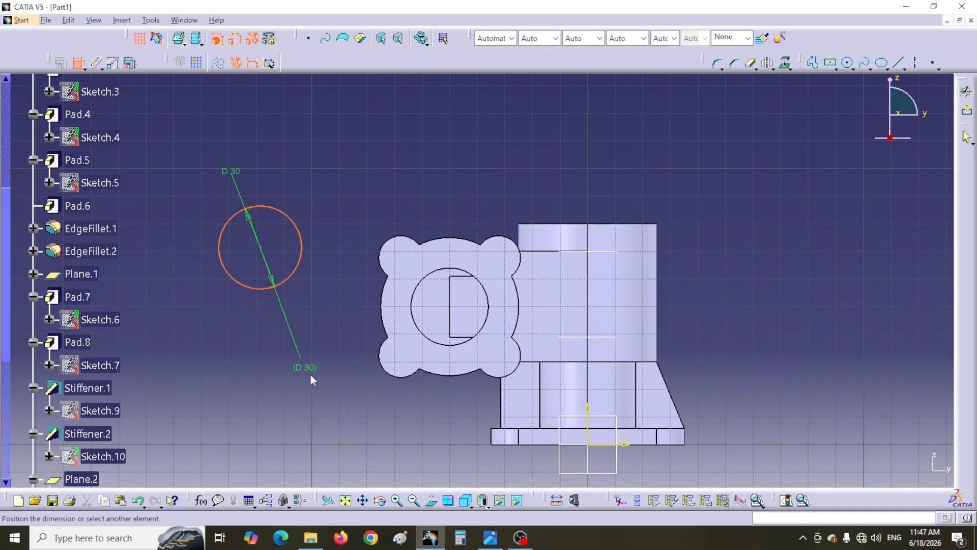
left_click(436, 342)
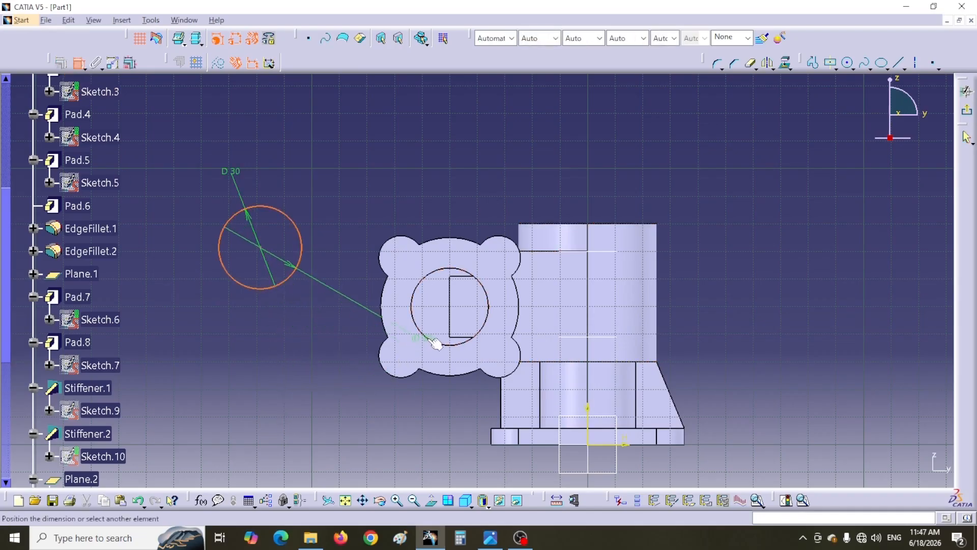
right_click(312, 355)
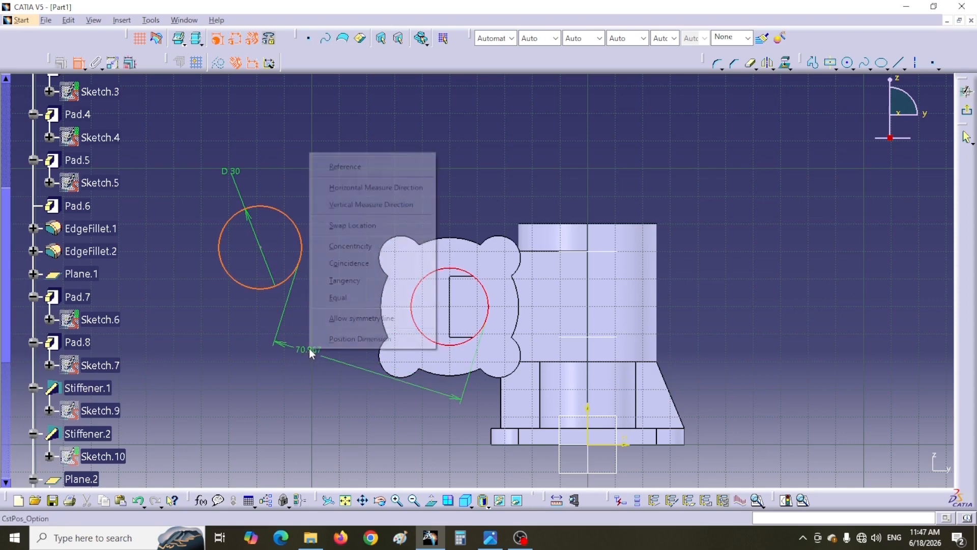
left_click(358, 249)
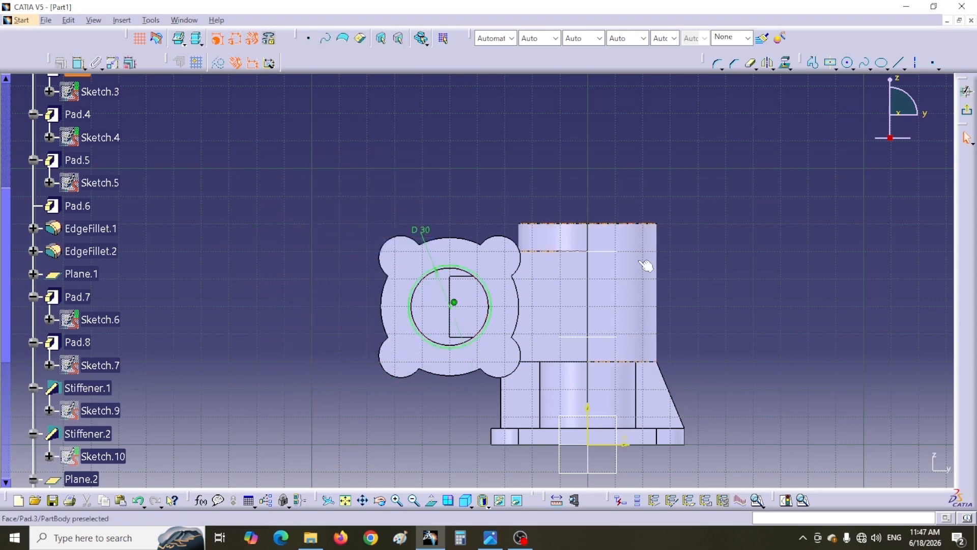
left_click(966, 112)
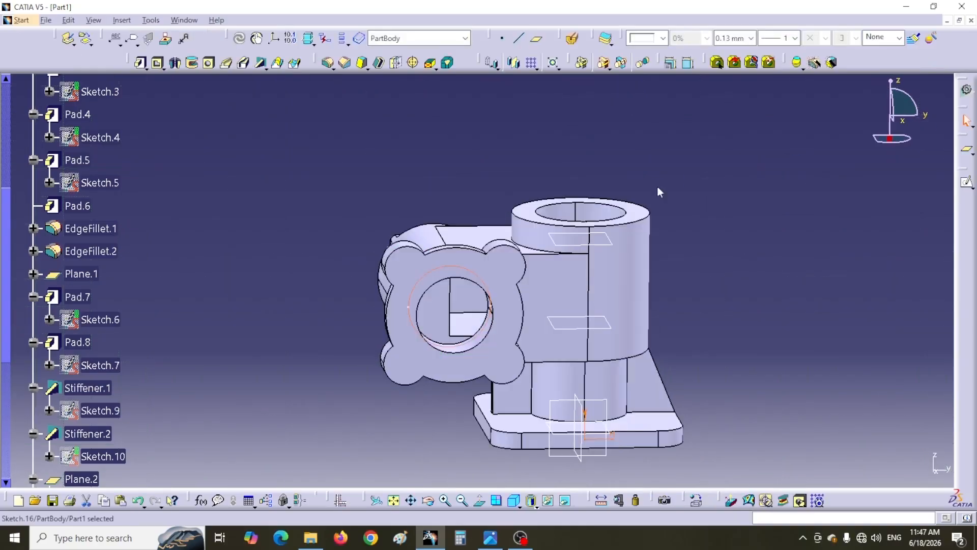
Check the inner bore in the drawing image, and cut the circle sketch as a 40 mm deep pocket in CATIA.
left_click(490, 538)
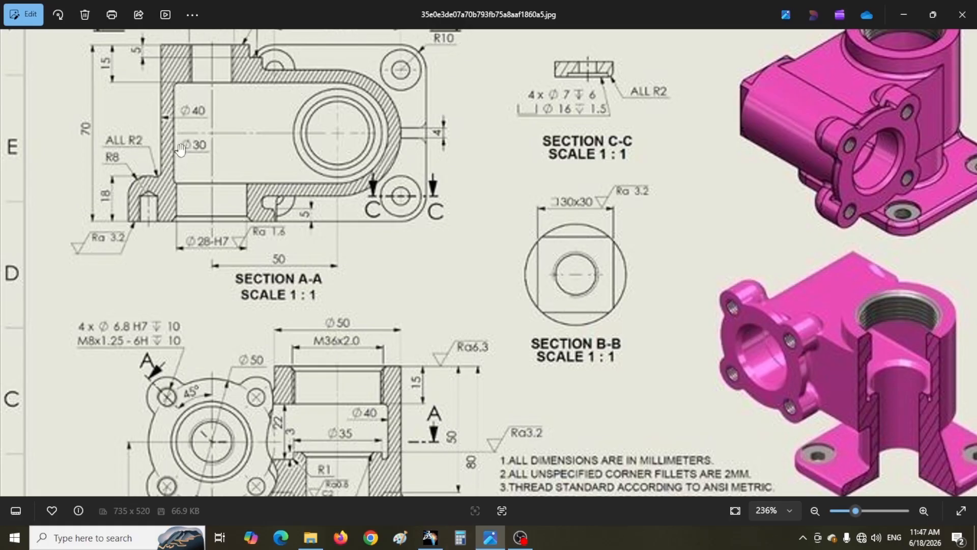
left_click(430, 537)
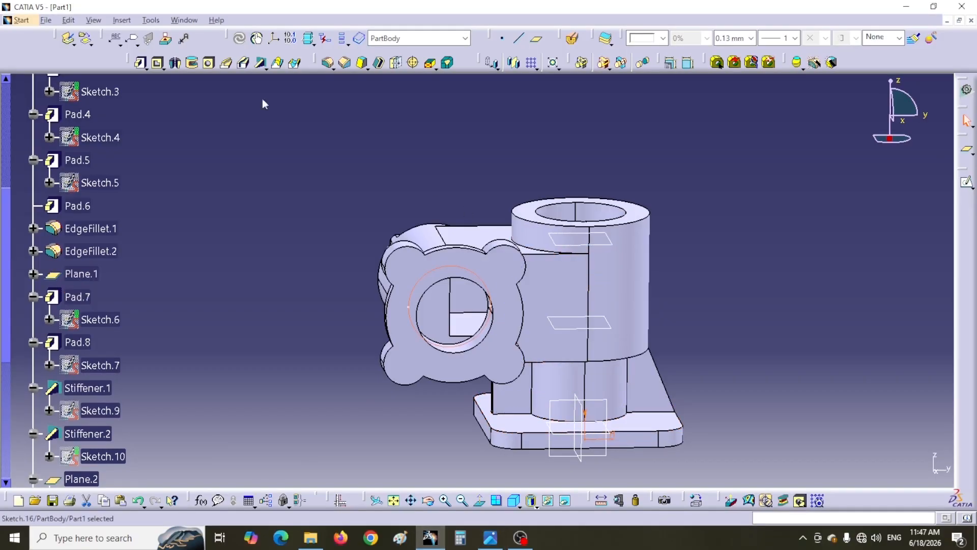
left_click(157, 63)
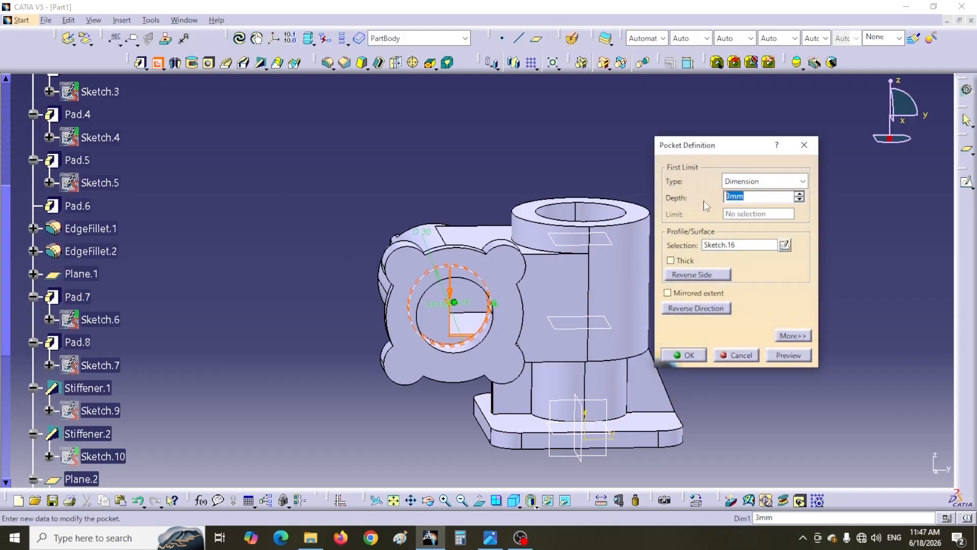
type("40")
key("Return")
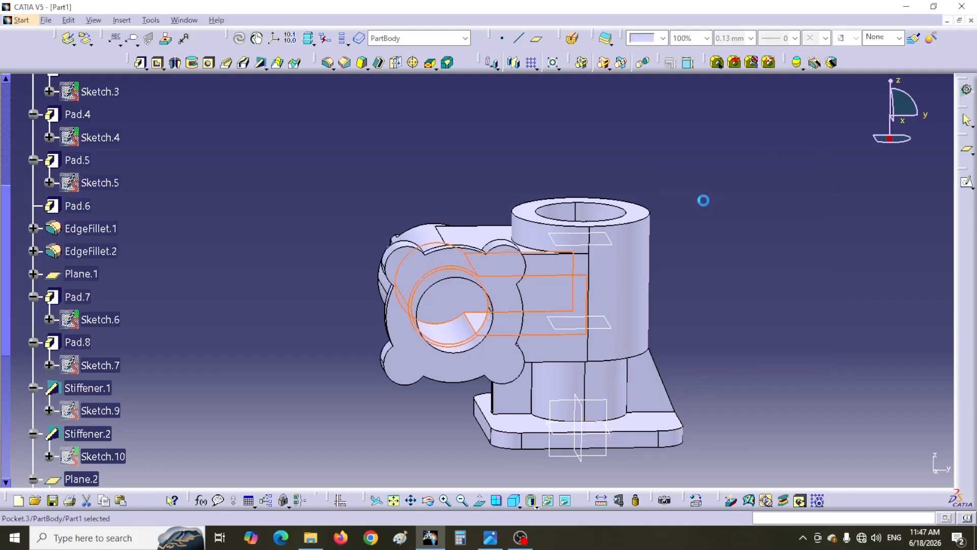
Check the square boss's hole in the drawing image, and start a threaded hole on the boss's square face in CATIA.
middle_click_drag(487, 201, 365, 204)
key("alt+Tab")
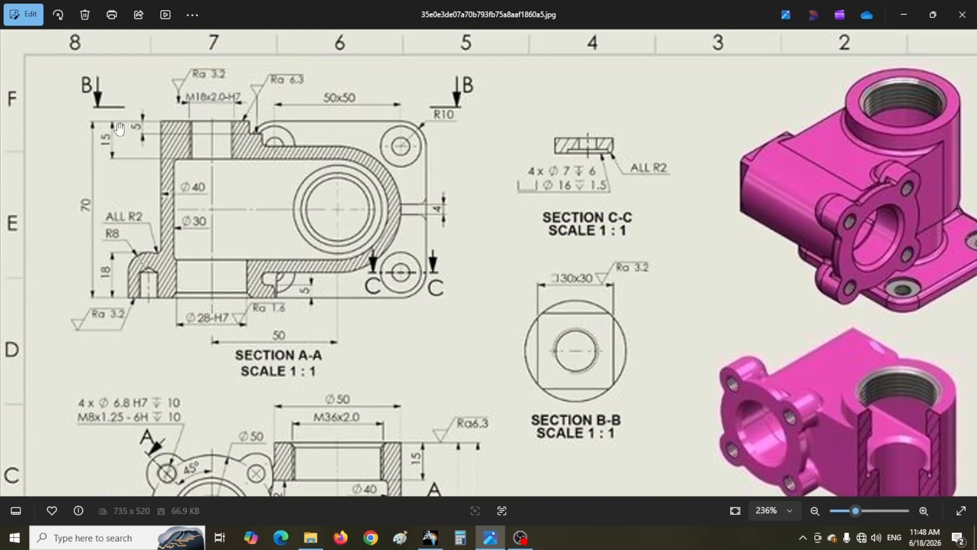
key("alt+Tab")
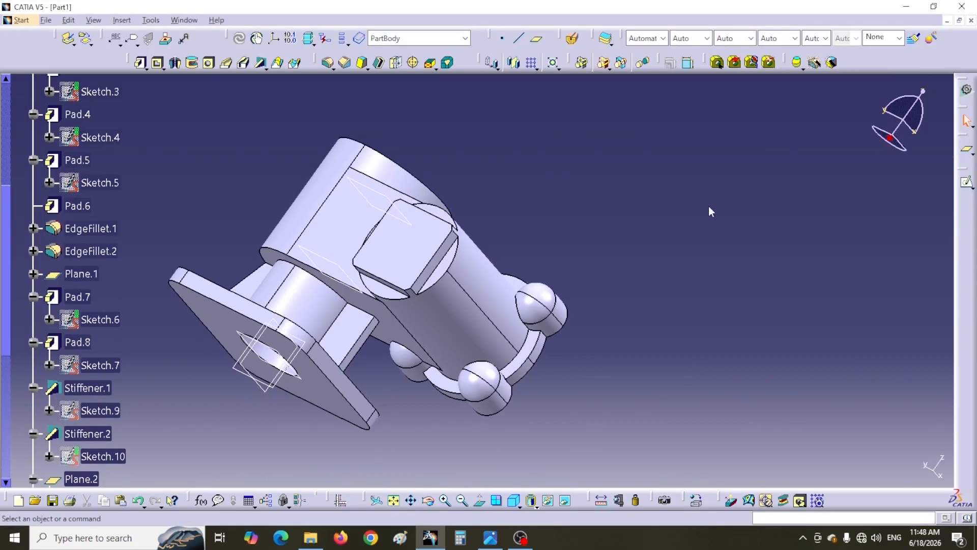
left_click(209, 62)
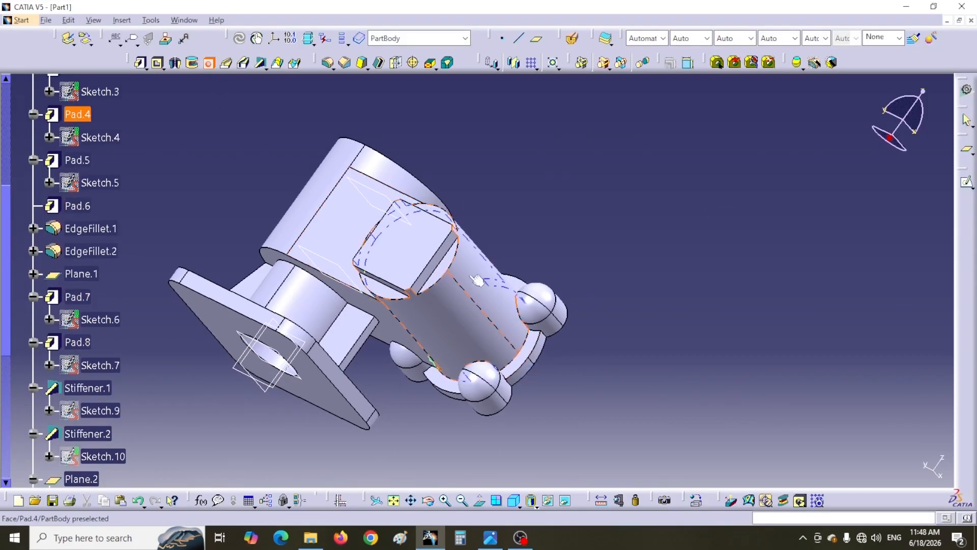
left_click(402, 244)
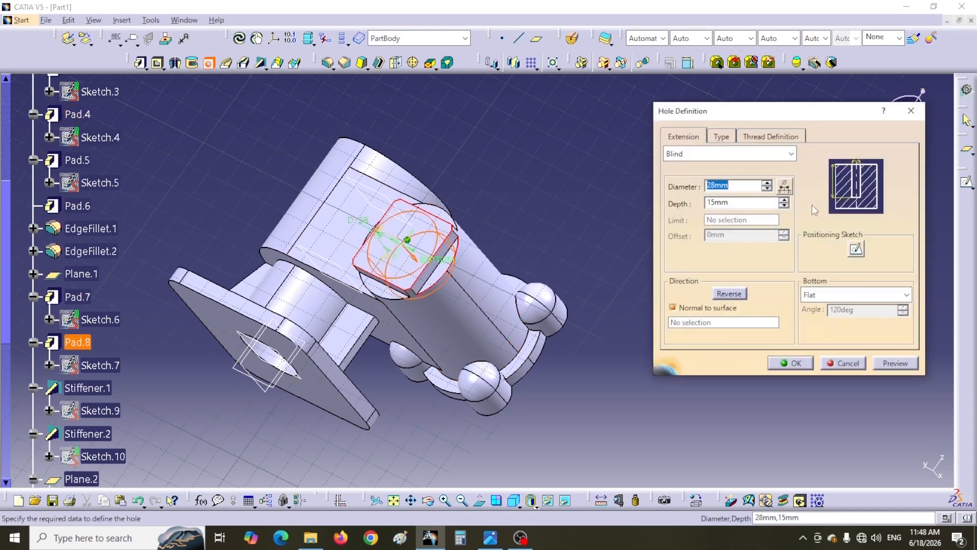
left_click(770, 136)
left_click(673, 155)
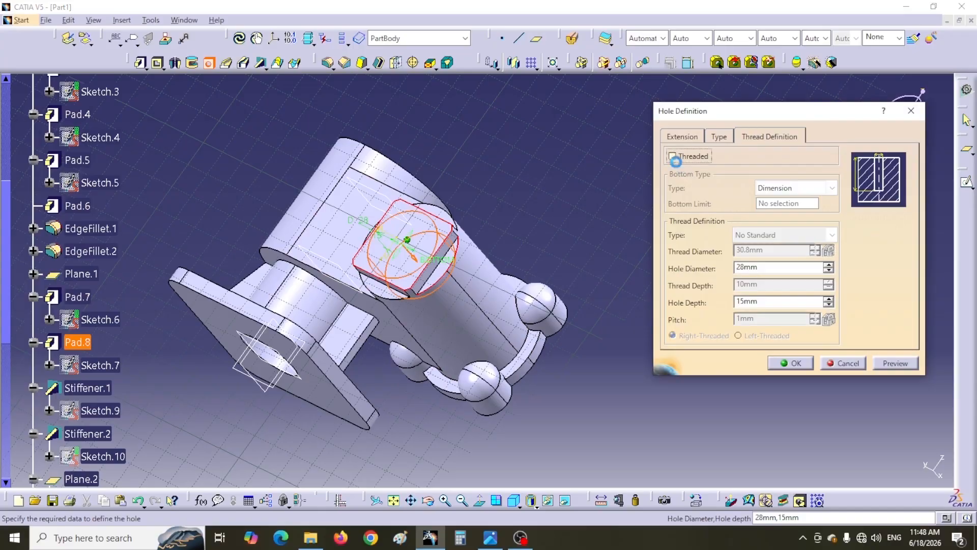
Check the boss hole's thread callout in the drawing image, and set the thread to M18x1.5 Metric Thin Pitch in CATIA.
key("alt+Tab")
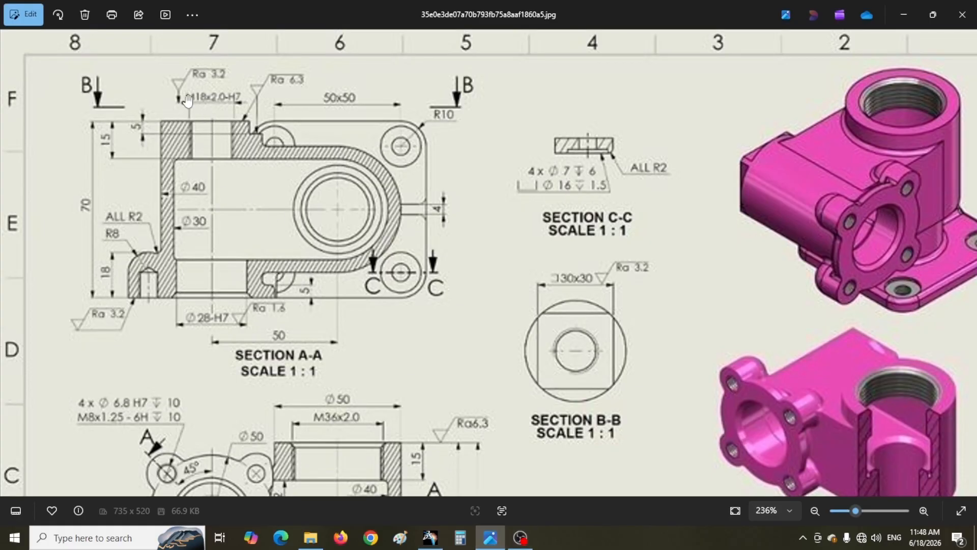
key("alt+Tab")
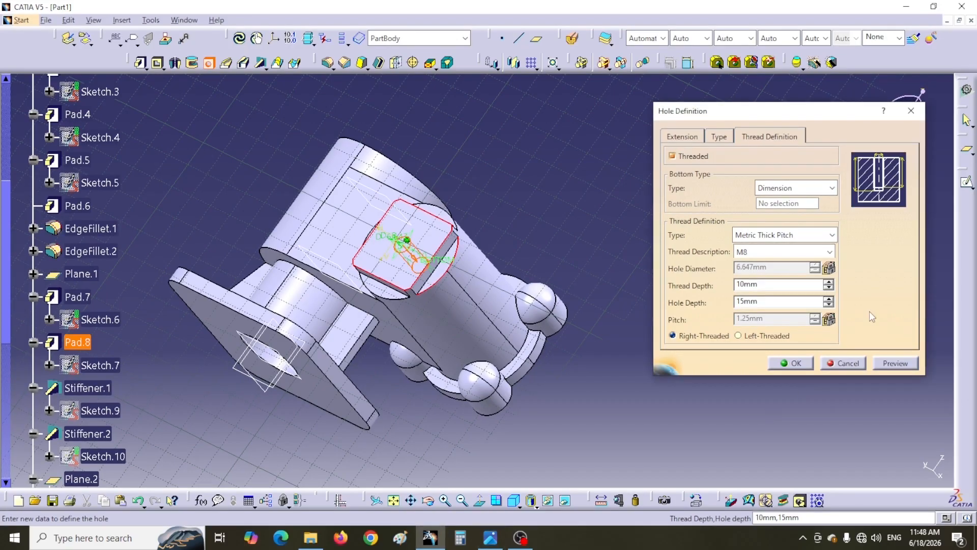
left_click(829, 252)
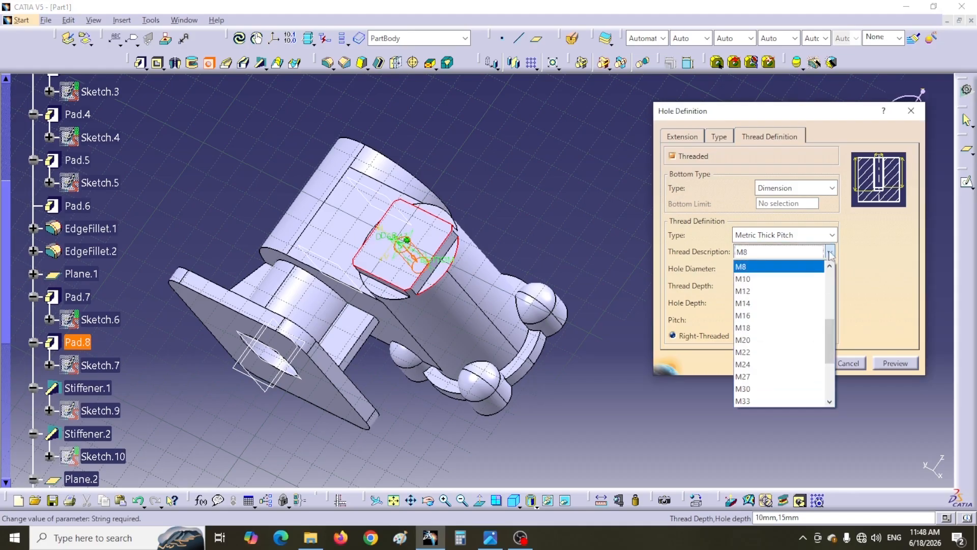
left_click(743, 328)
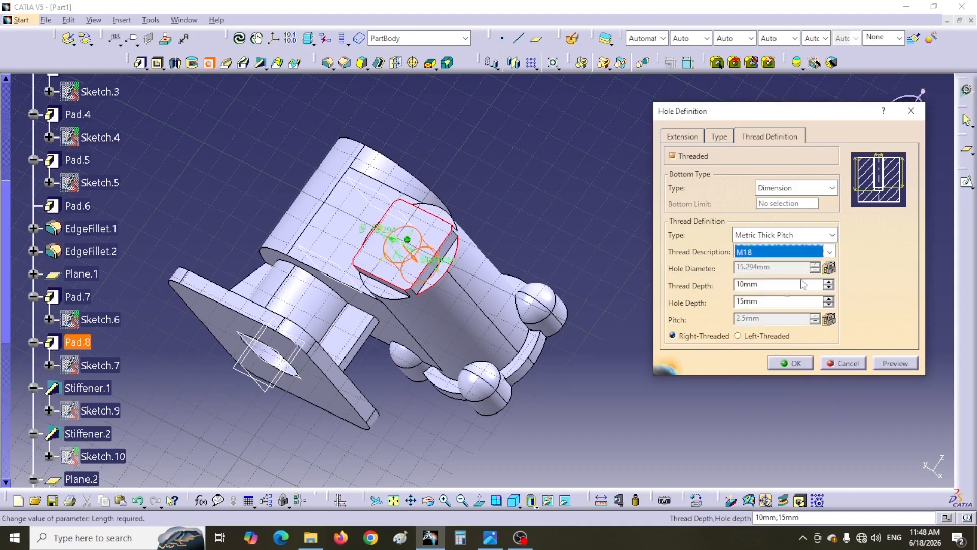
left_click(831, 235)
left_click(753, 262)
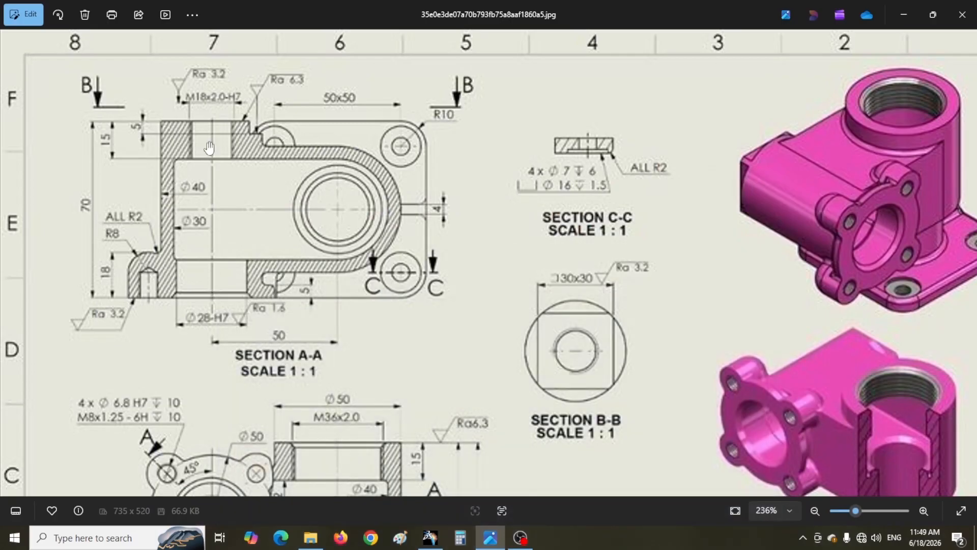
Return to CATIA and change the boss hole's thread to No Standard with a 2 mm pitch.
left_click(429, 538)
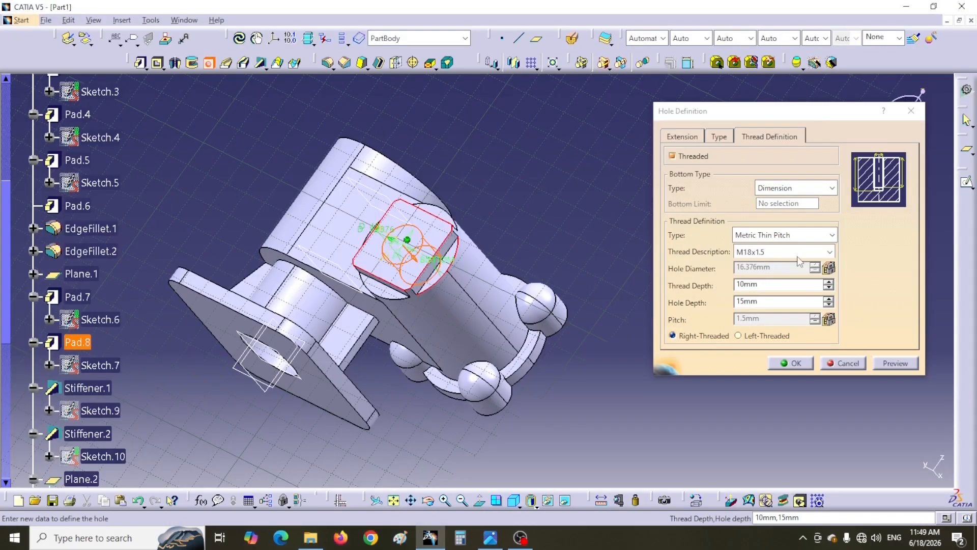
left_click(832, 235)
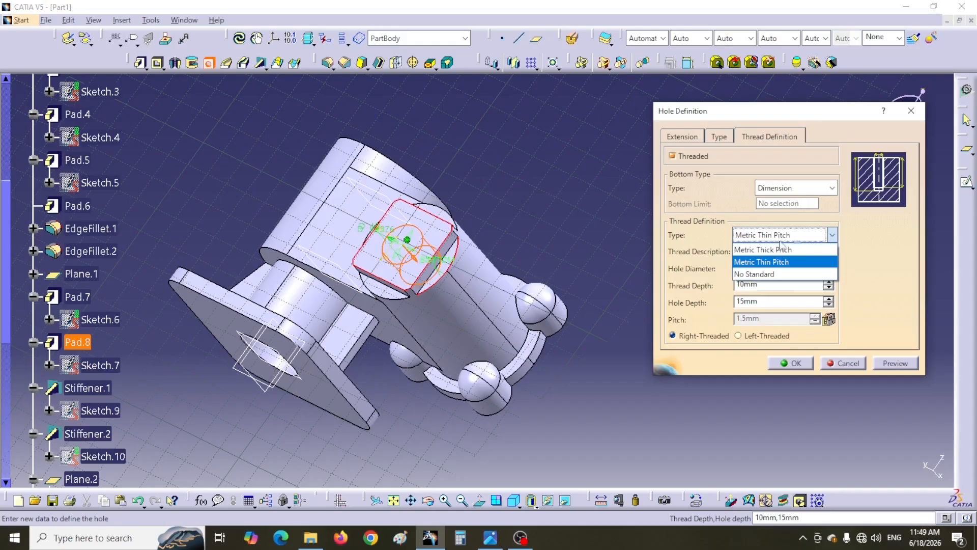
left_click(759, 273)
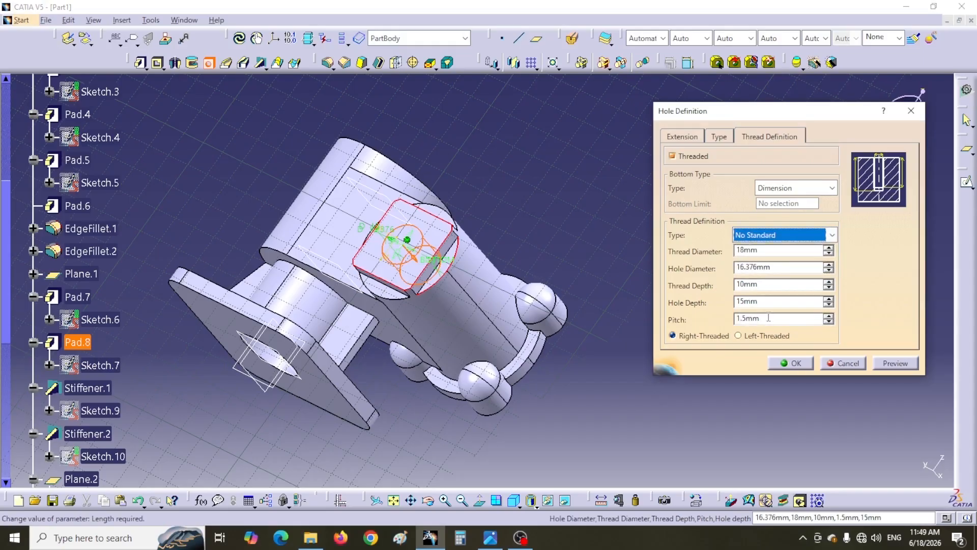
left_click_drag(769, 317, 725, 319)
type("2")
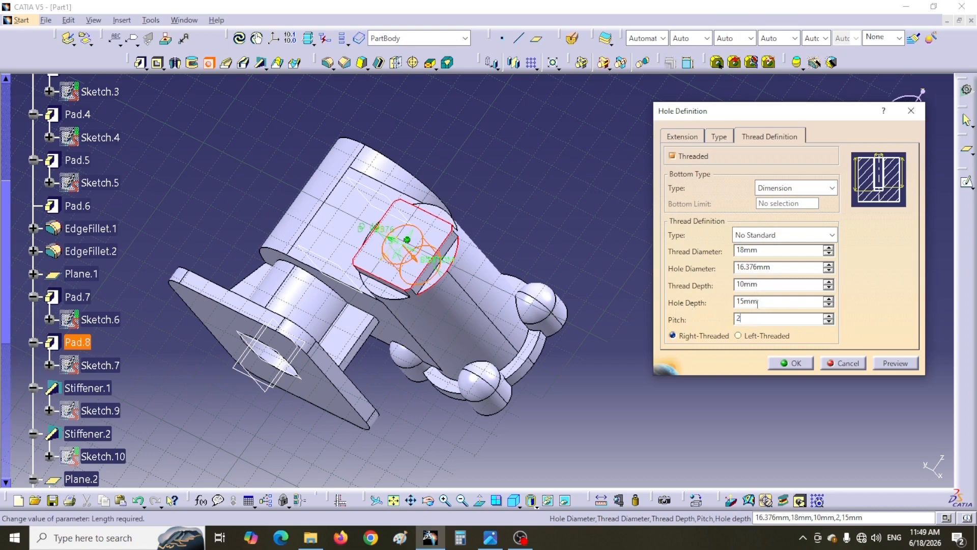
Check the hole depth in the drawing image, and create the boss hole in CATIA with 15 mm thread depth and 25 mm hole depth.
left_click(490, 537)
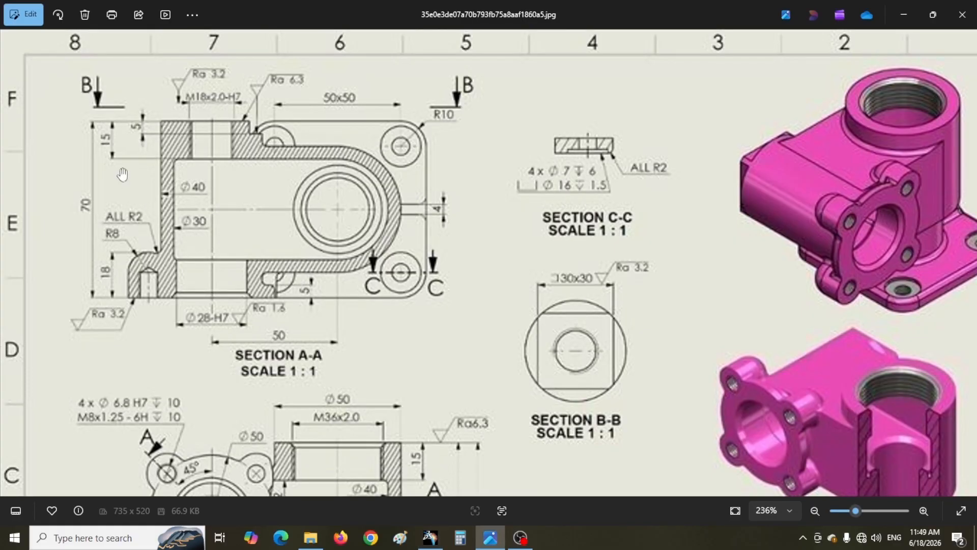
left_click(429, 537)
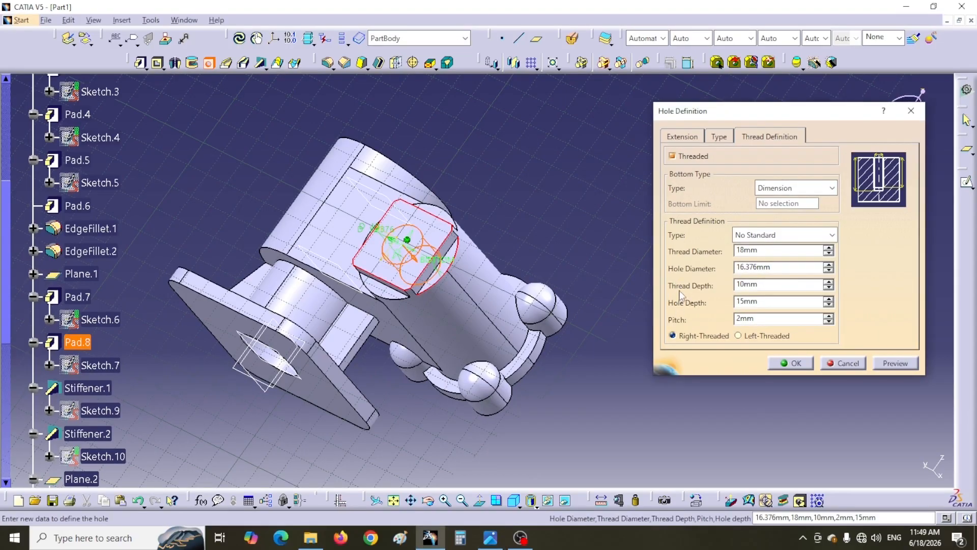
left_click_drag(752, 284, 730, 290)
type("15")
left_click_drag(755, 285, 734, 307)
type("152")
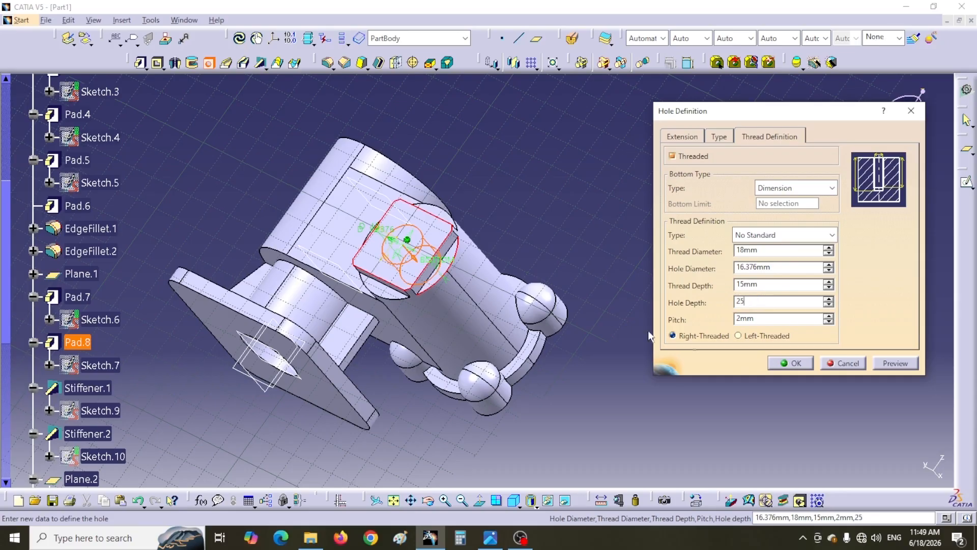
type("5")
left_click(692, 134)
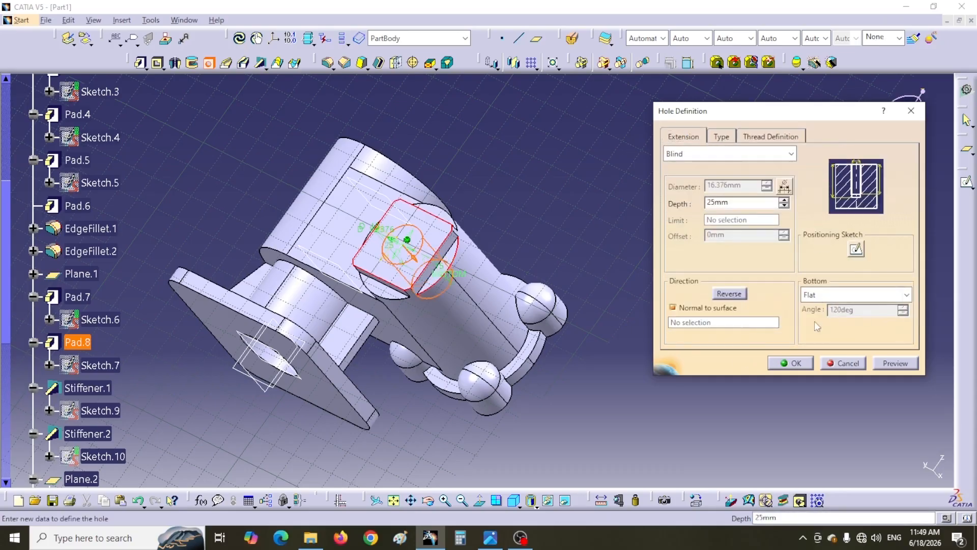
left_click(791, 363)
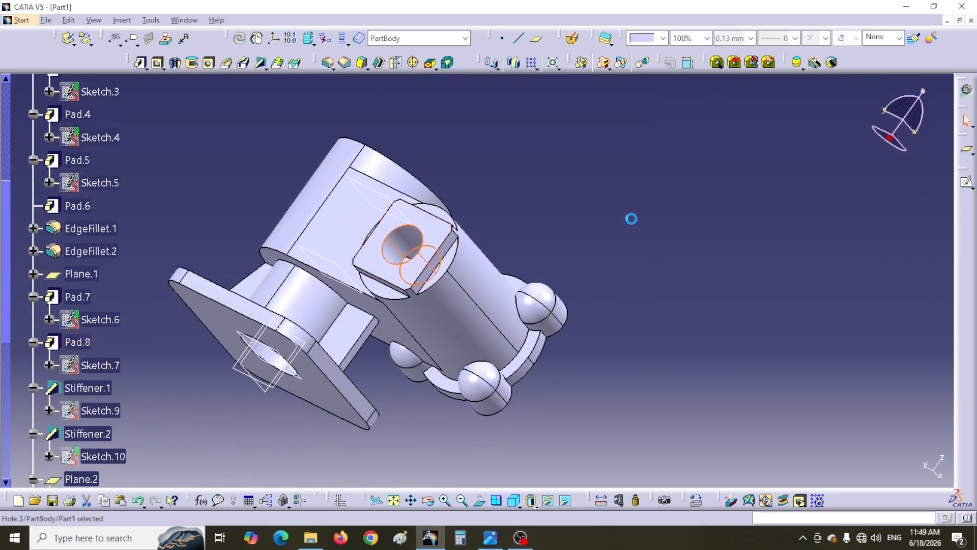
Run a thread and tap analysis on the part to inspect its threaded holes.
middle_click_drag(582, 176, 589, 261)
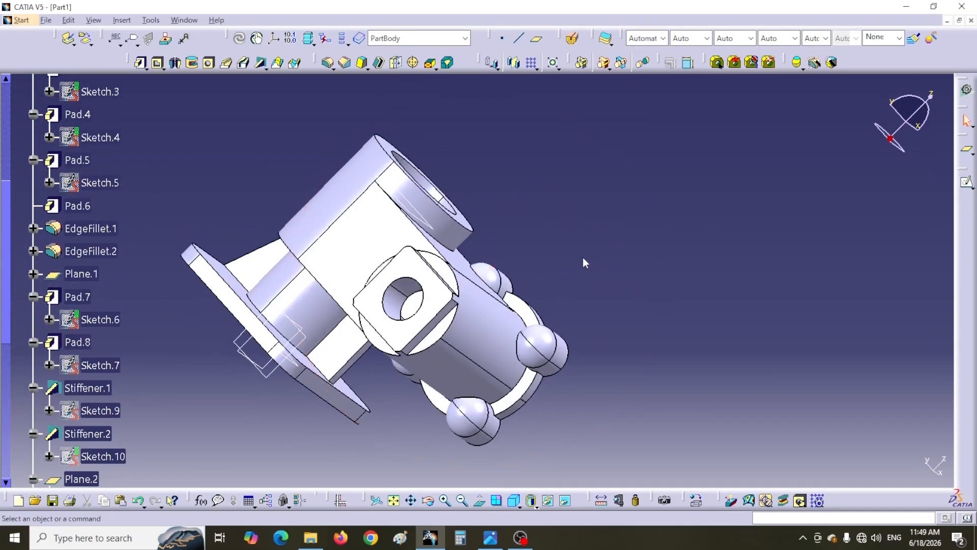
left_click(766, 501)
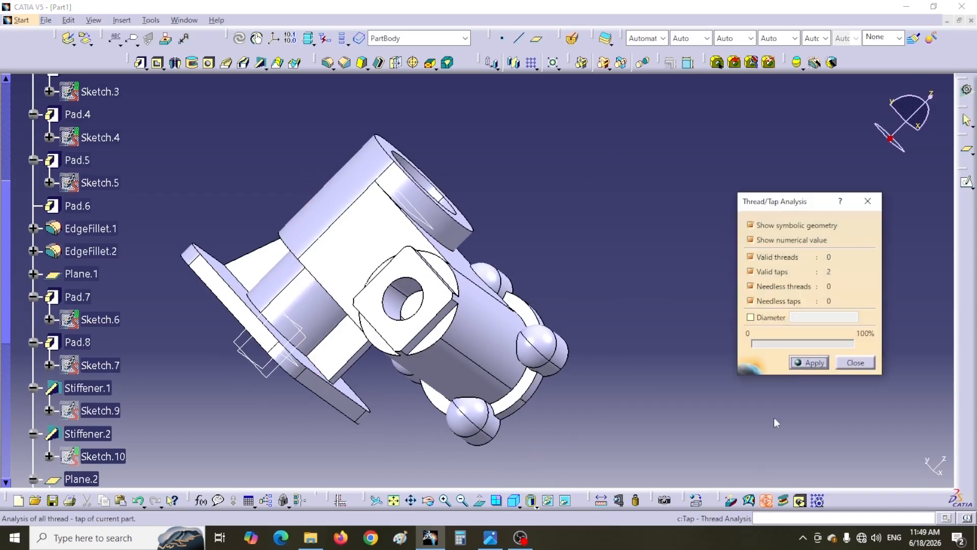
left_click(804, 363)
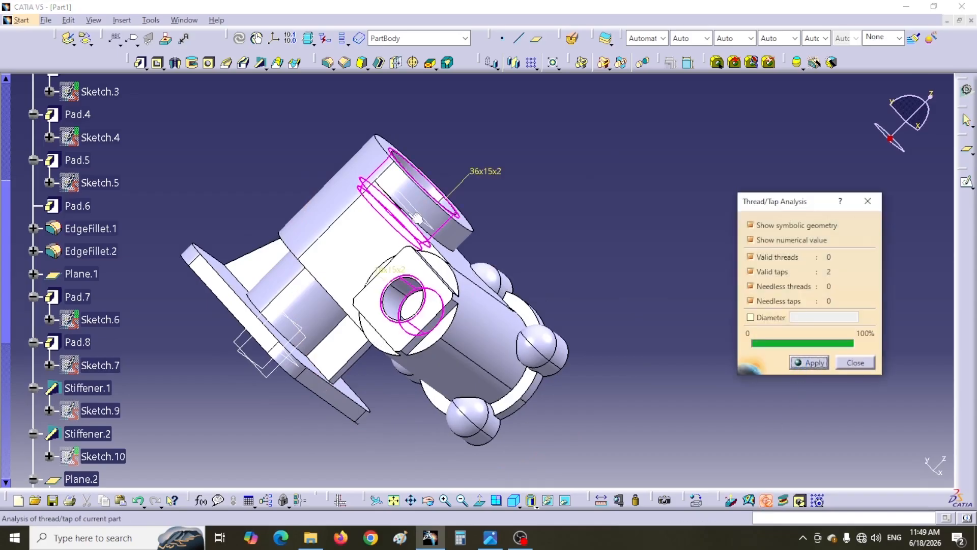
left_click(855, 363)
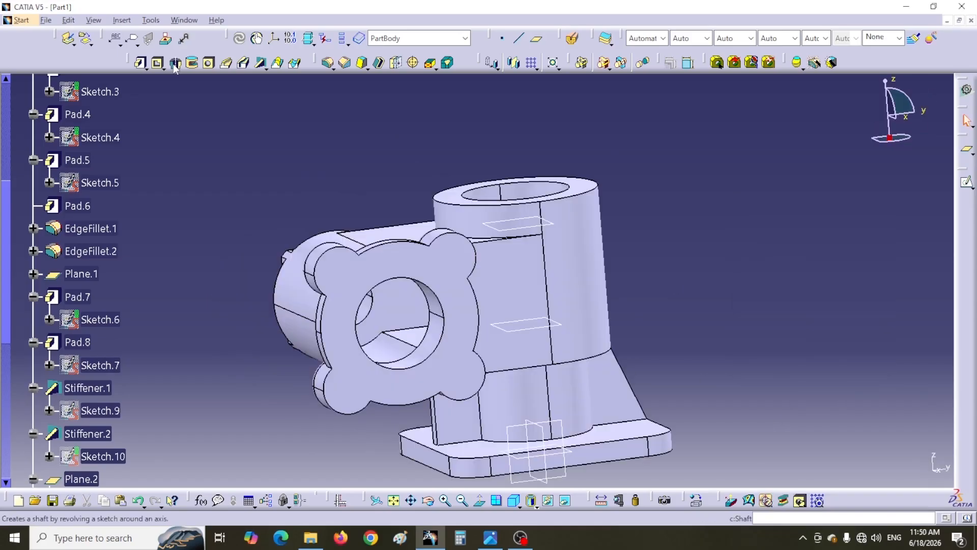
Start a hole at the side flange's upper lobe farthest from the main cylinder, and check its thread callout in the drawing image.
left_click(208, 63)
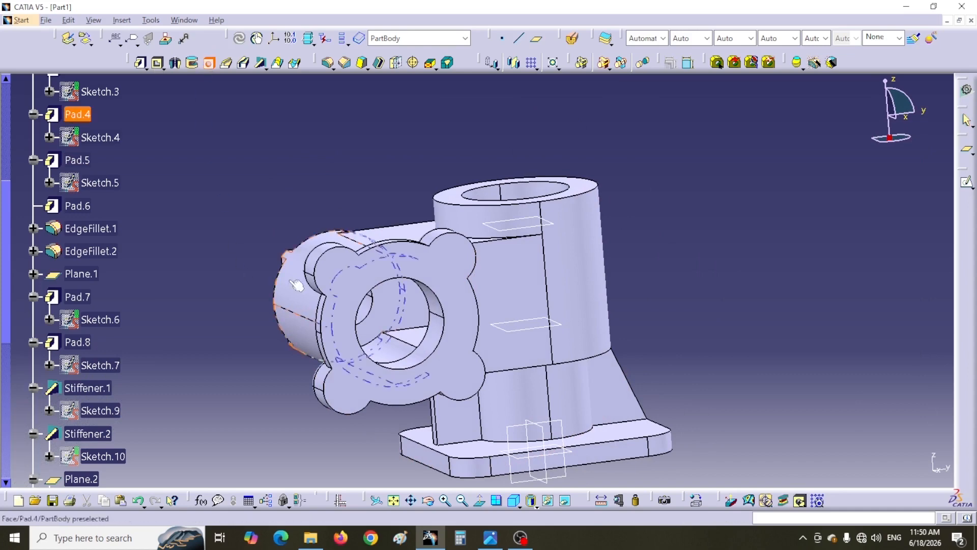
left_click(338, 271)
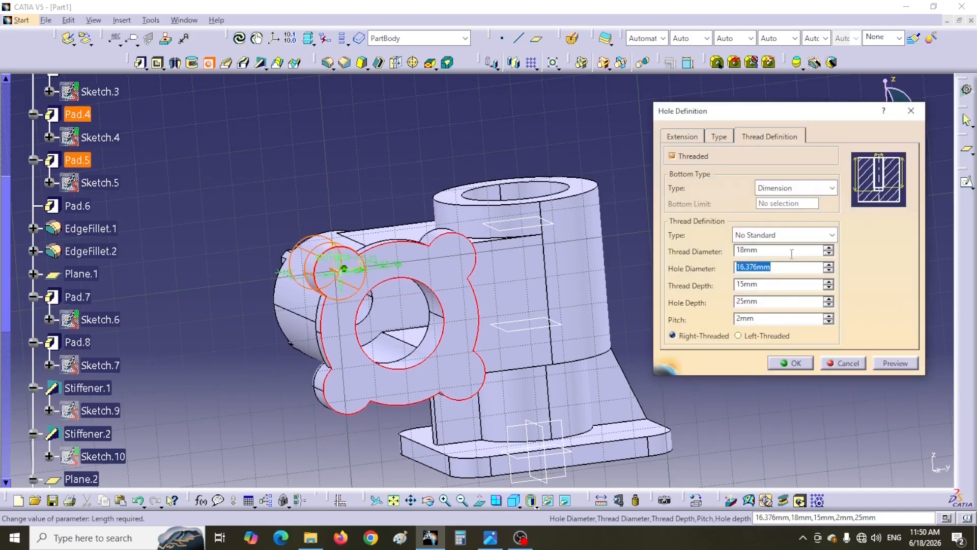
left_click(488, 539)
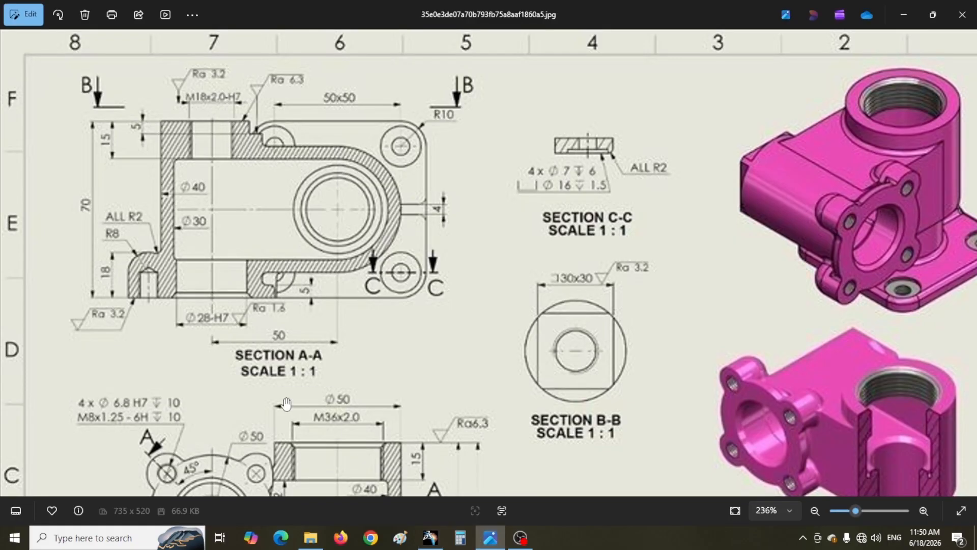
left_click_drag(195, 400, 198, 375)
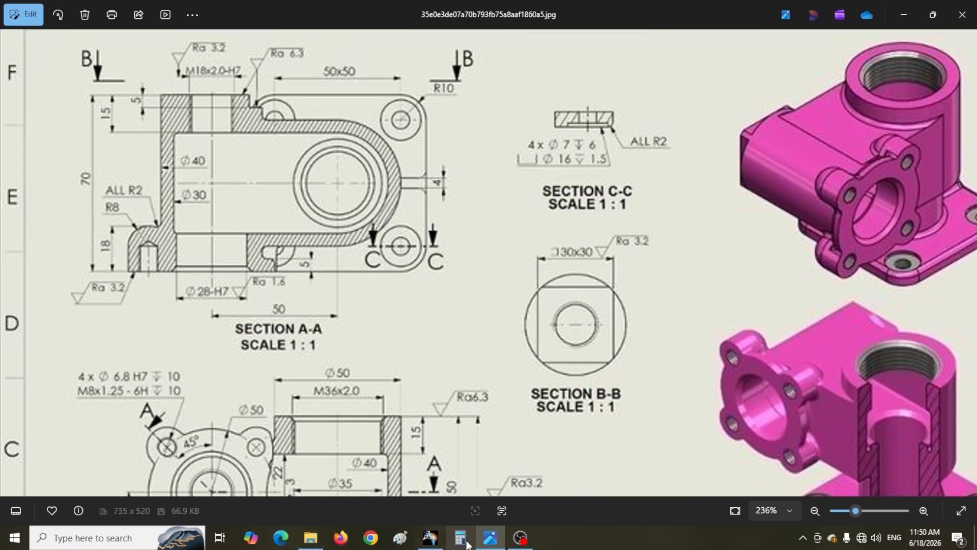
left_click(430, 538)
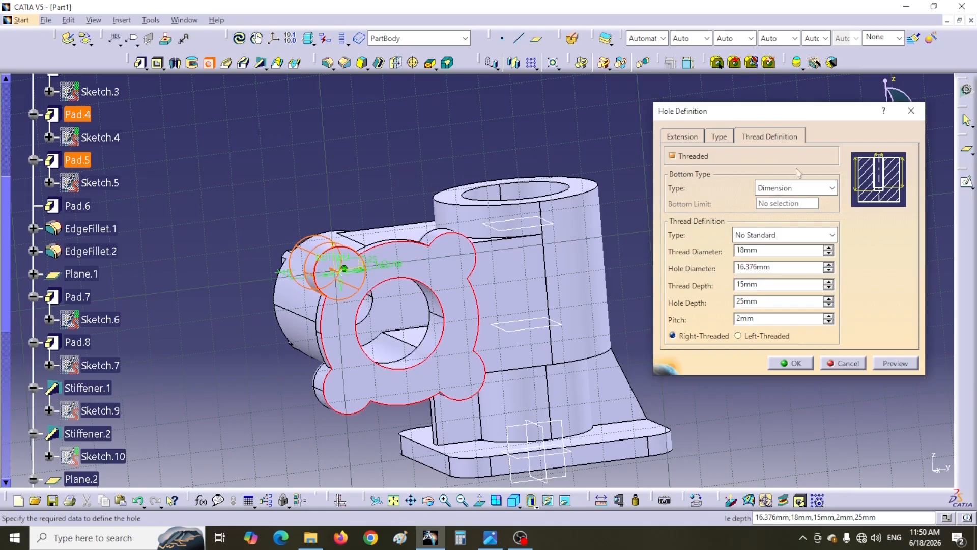
Set the flange lobe hole's thread to Metric Thick Pitch, size M8.
left_click(833, 235)
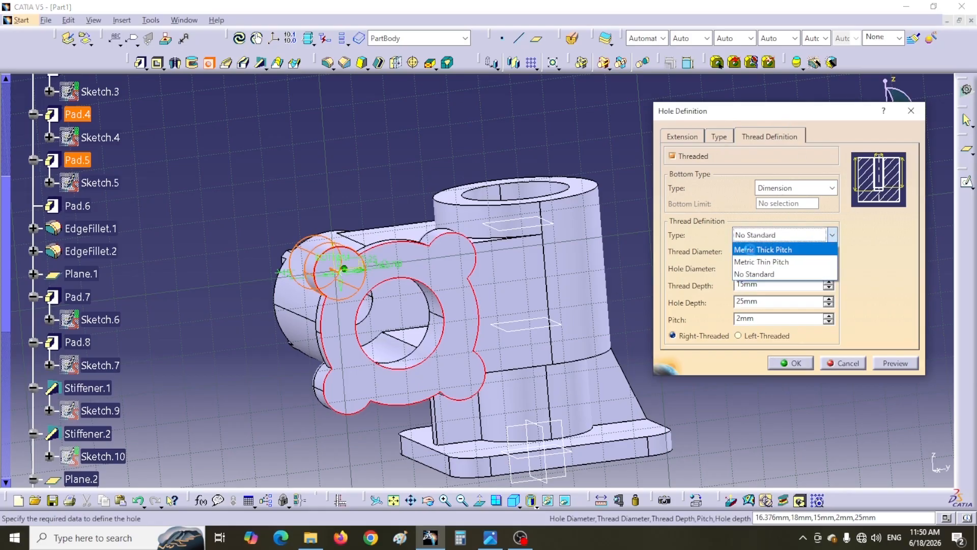
left_click(753, 250)
left_click(588, 299)
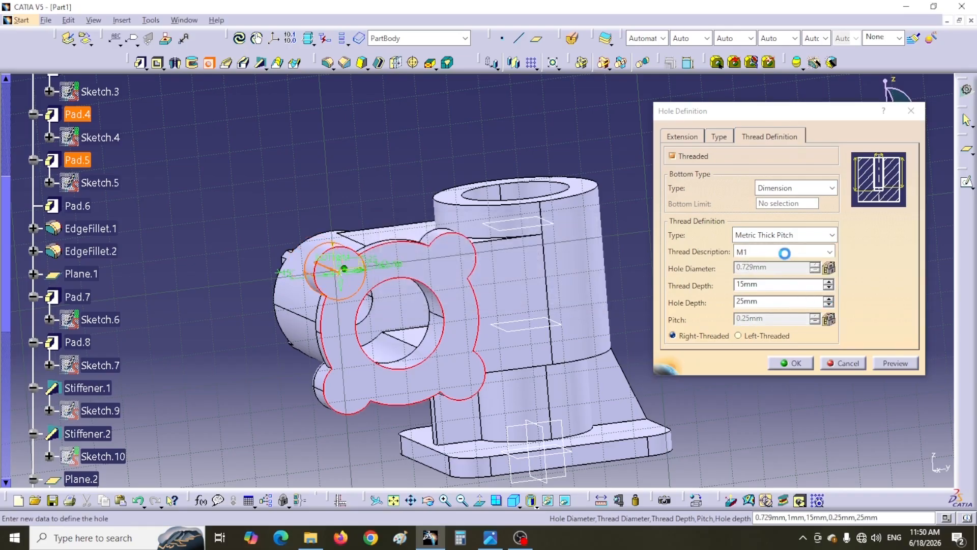
left_click(831, 251)
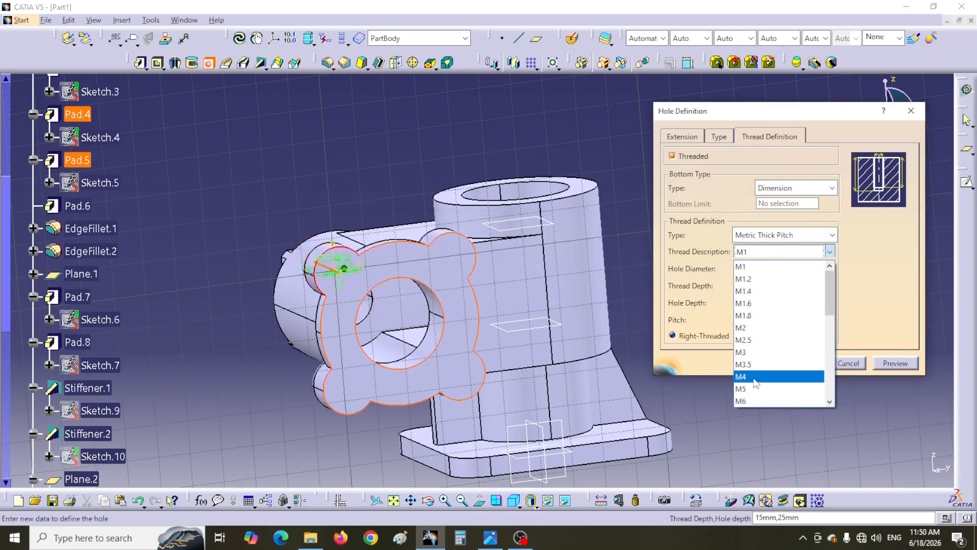
scroll(758, 367, "down", 1)
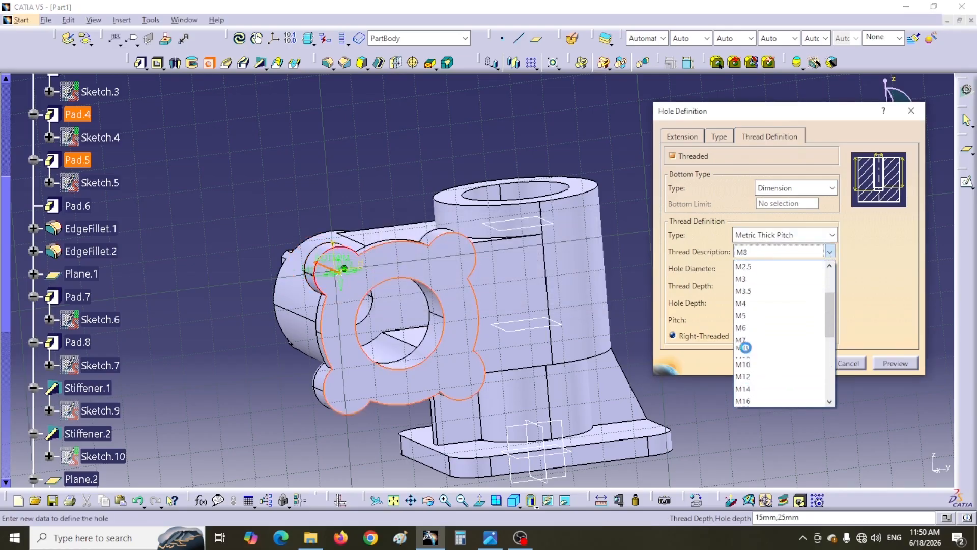
left_click(758, 356)
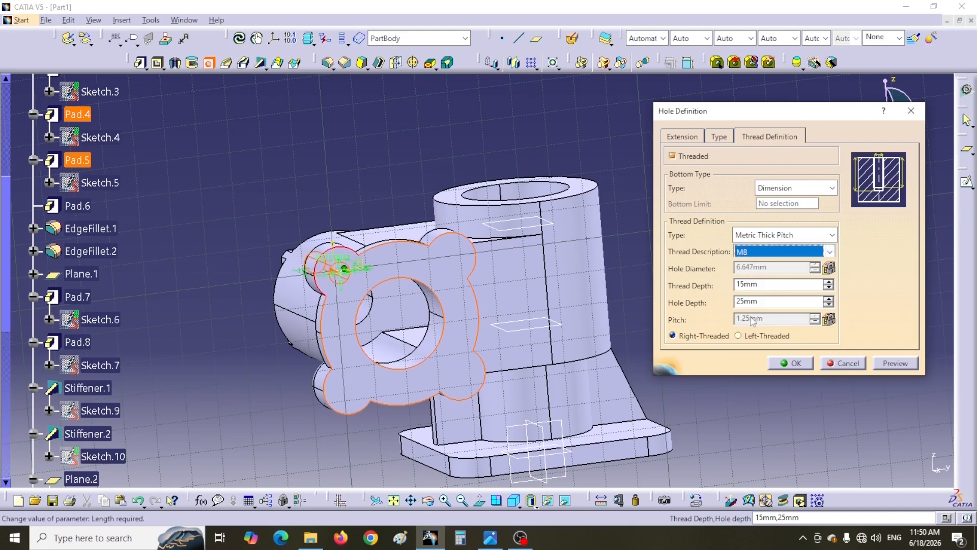
Create the flange lobe's M8 hole with 10 mm thread depth, 10 mm hole depth and a V-Bottom.
double_click(755, 284)
type("10")
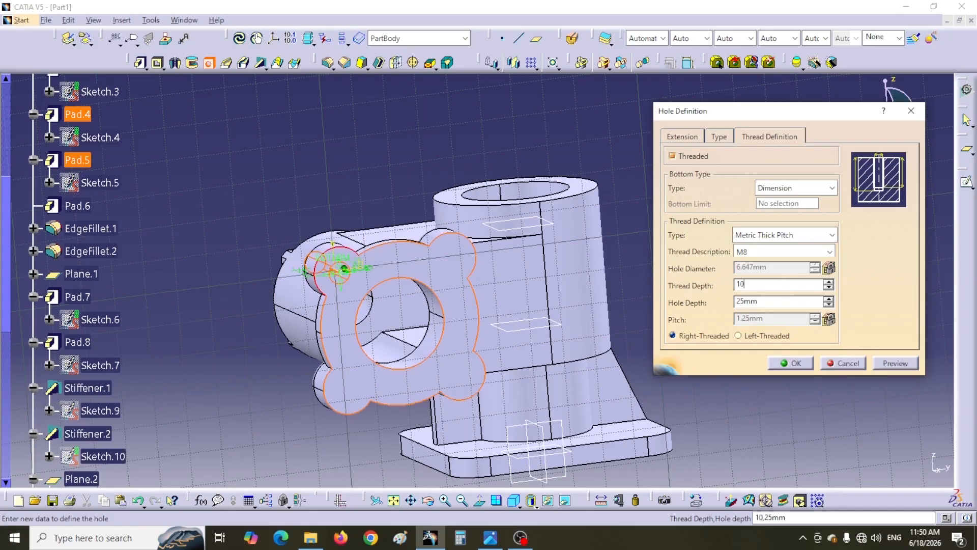
double_click(736, 301)
type("10mm")
left_click(682, 137)
left_click(907, 295)
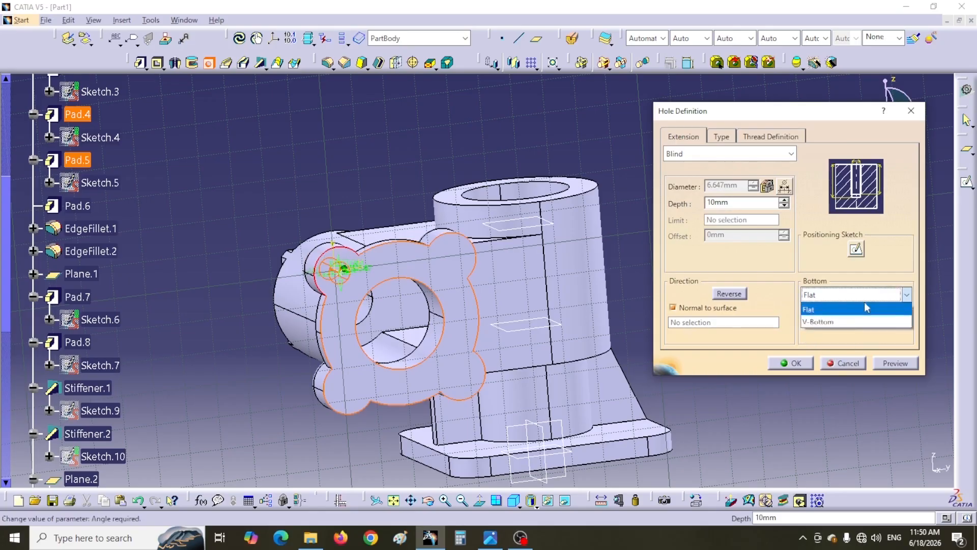
left_click(817, 321)
left_click(791, 363)
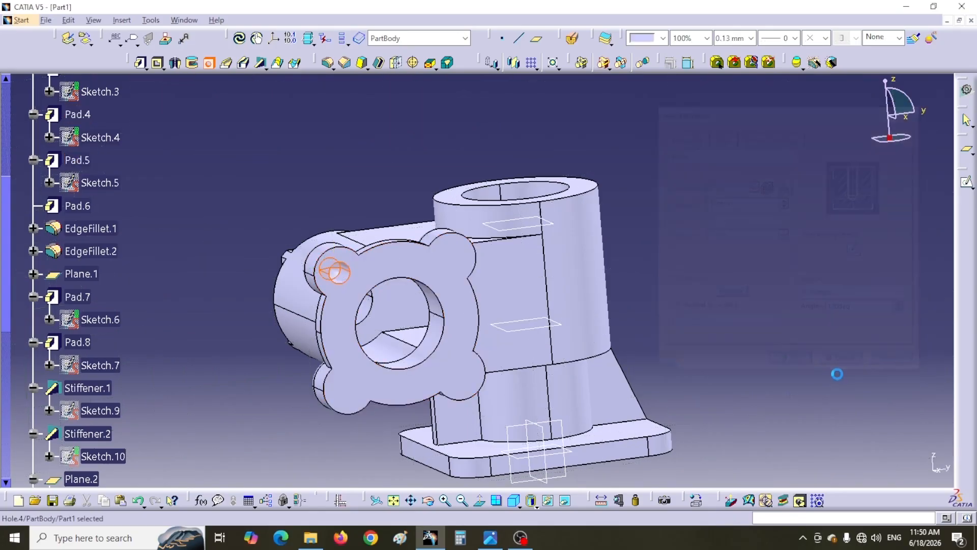
Run a thread and tap analysis on the part to inspect the flange lobe's new threaded hole.
middle_click_drag(383, 191, 292, 171)
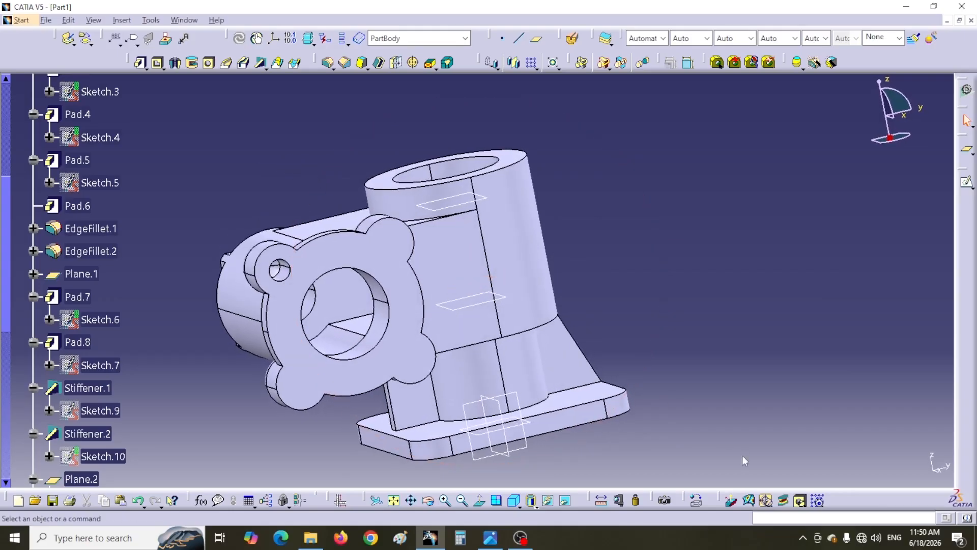
left_click(766, 500)
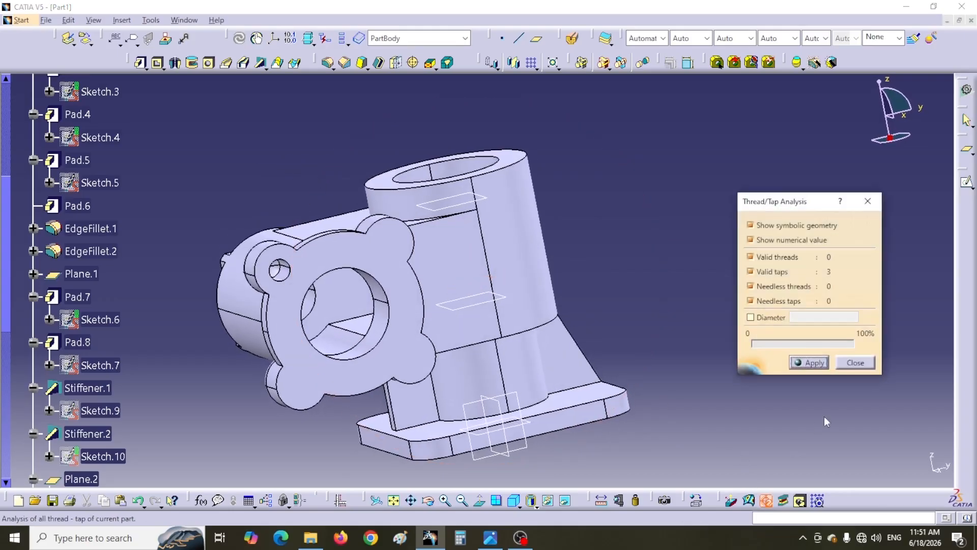
left_click(811, 363)
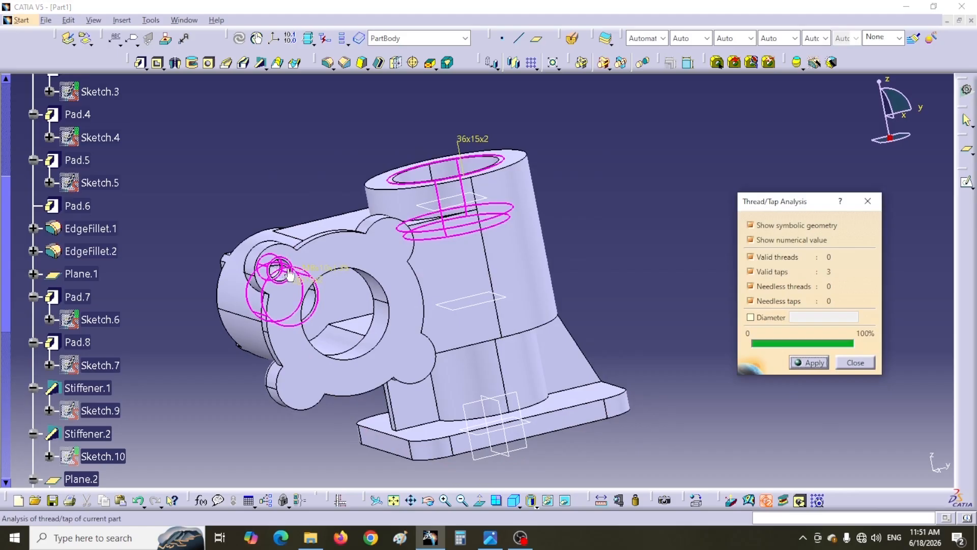
middle_click_drag(270, 214, 410, 235)
left_click(857, 363)
middle_click_drag(637, 310, 624, 329)
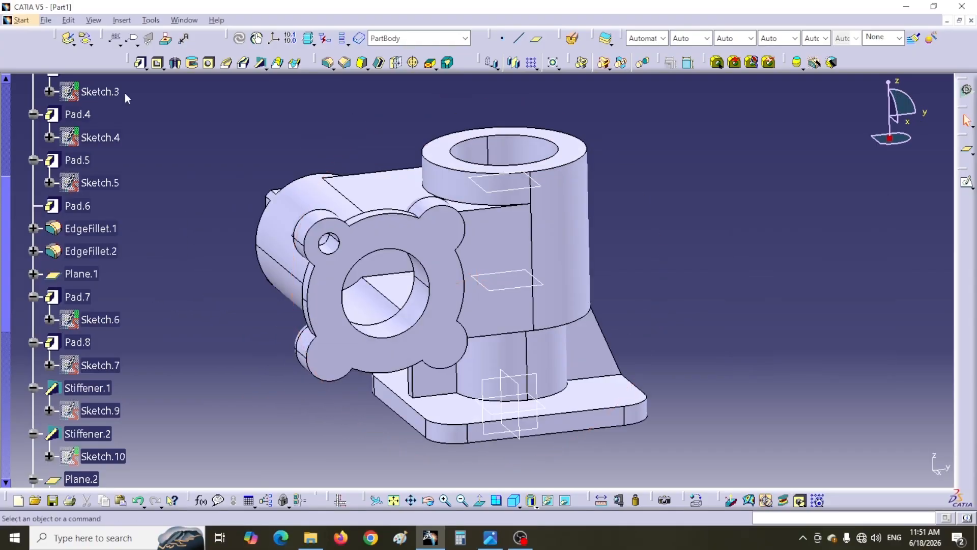
Add M8 threaded holes, 10 mm deep, at the side flange's three remaining lobes, using the same thread settings.
left_click(209, 65)
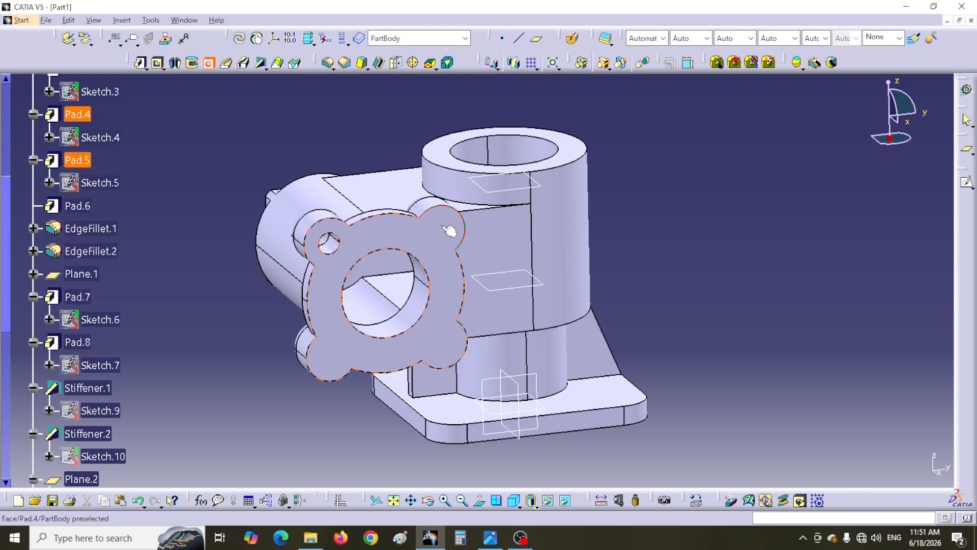
left_click(448, 231)
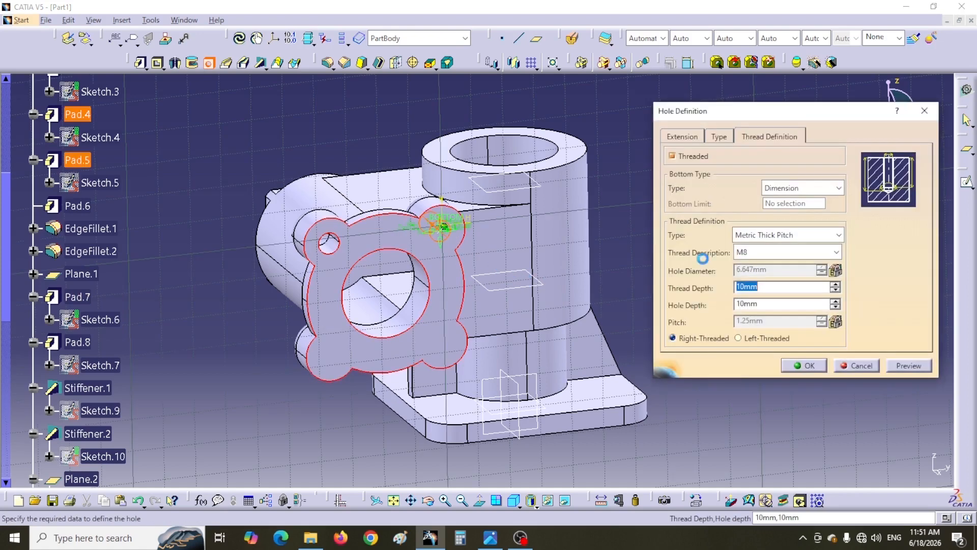
left_click(809, 366)
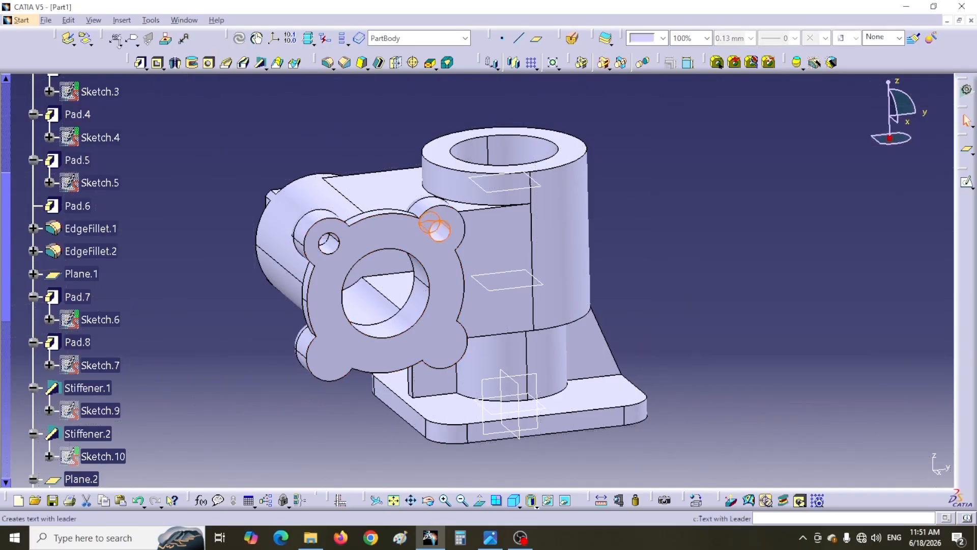
left_click(208, 64)
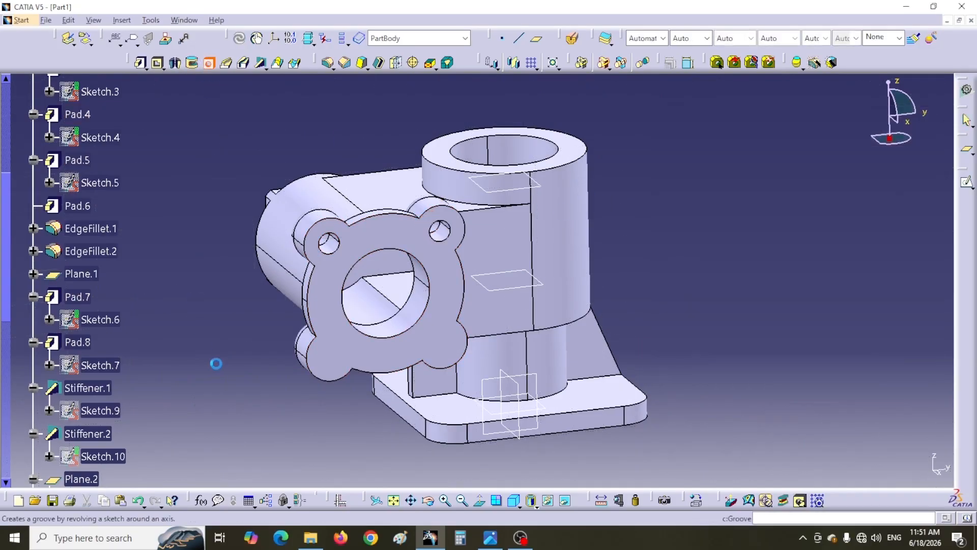
left_click(323, 382)
left_click(325, 356)
left_click(804, 362)
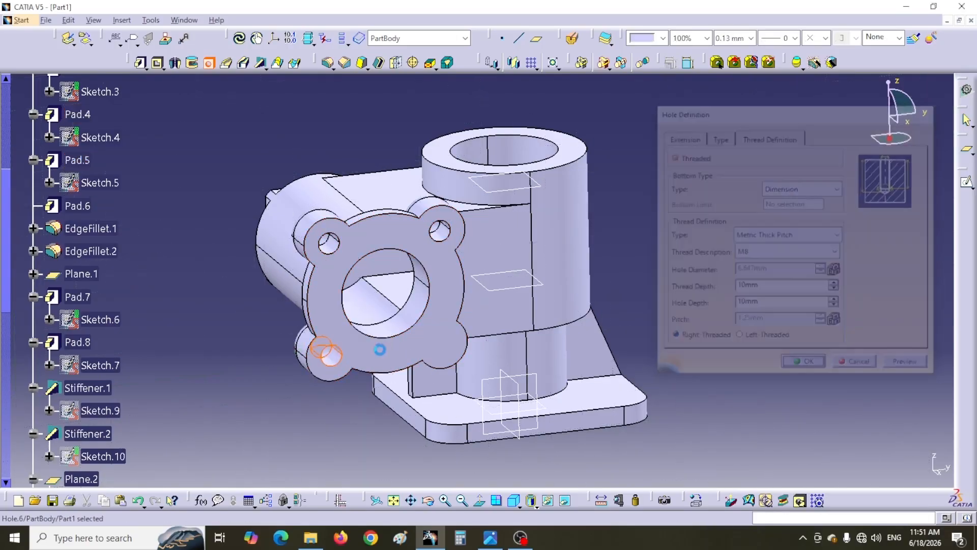
left_click(207, 63)
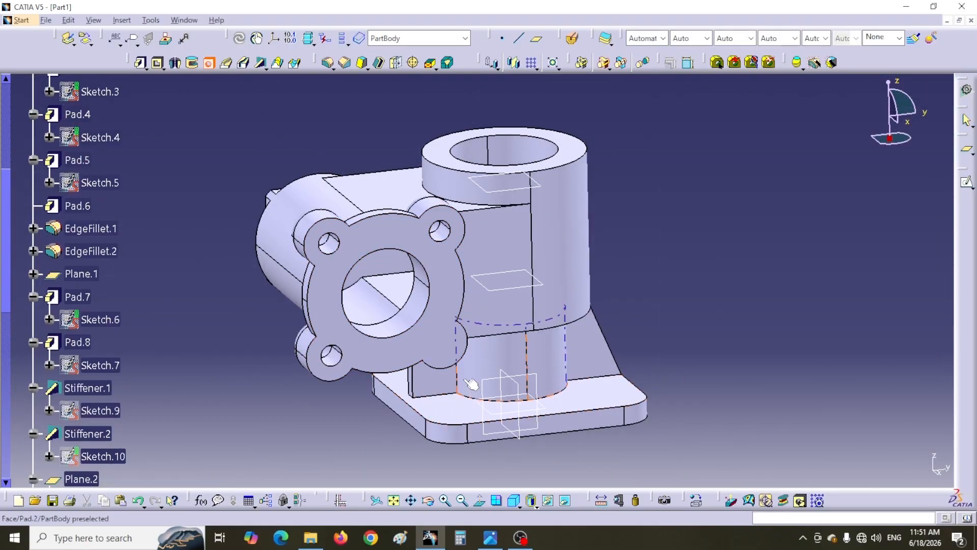
left_click(451, 352)
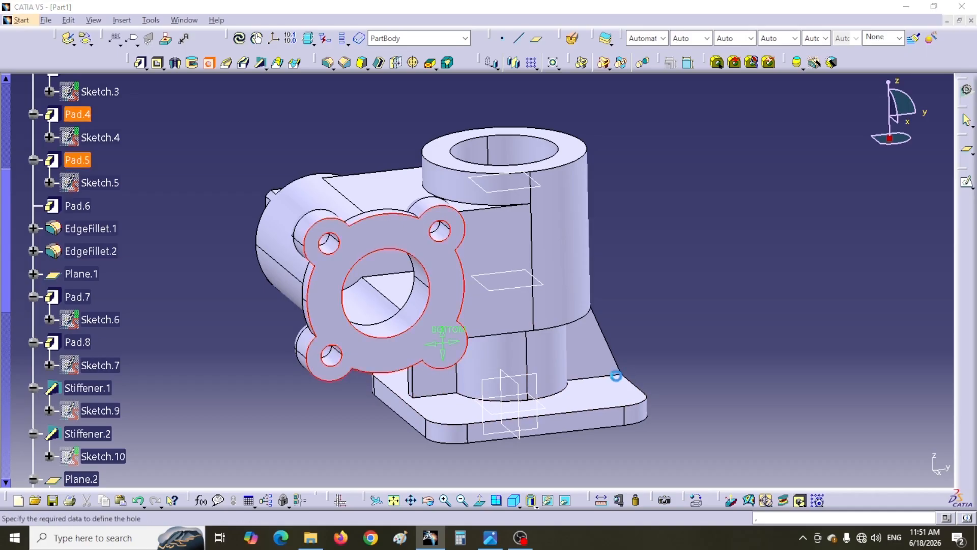
left_click(804, 366)
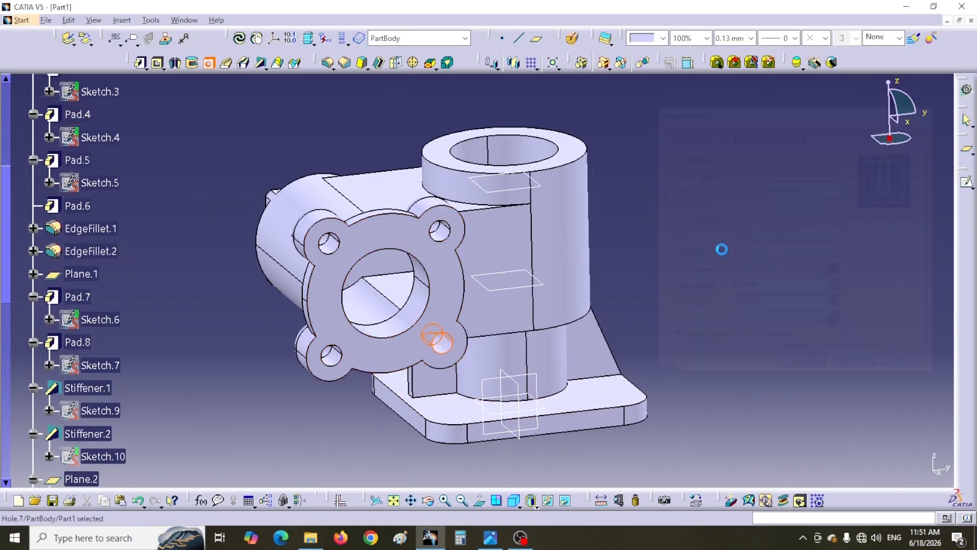
Switch to the drawing image to examine the section views and the chamfer and fillet notes, and return to the CATIA model.
middle_click_drag(667, 216, 654, 247)
left_click(482, 541)
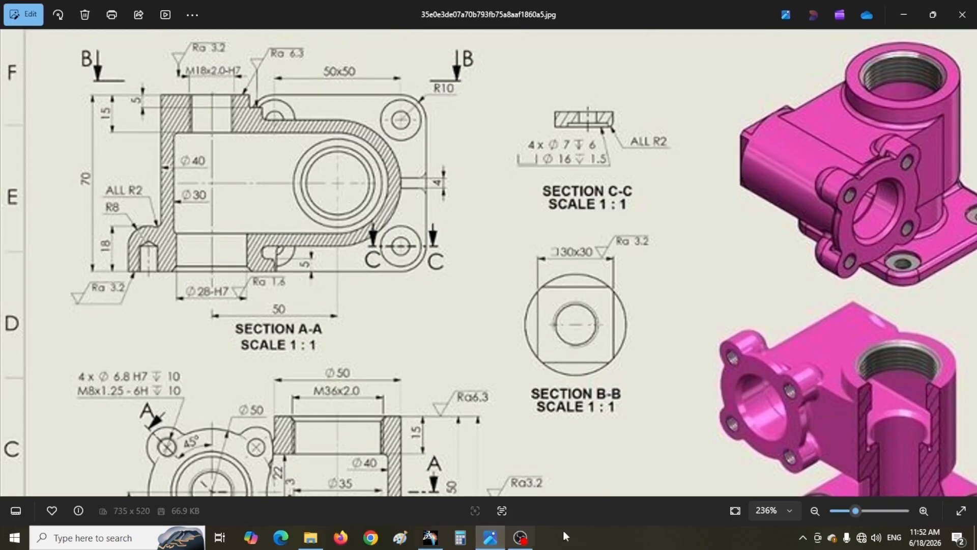
left_click_drag(663, 418, 597, 374)
mouse_move(323, 346)
left_mouse_down()
mouse_move(460, 344)
mouse_move(504, 361)
mouse_move(516, 249)
left_mouse_up()
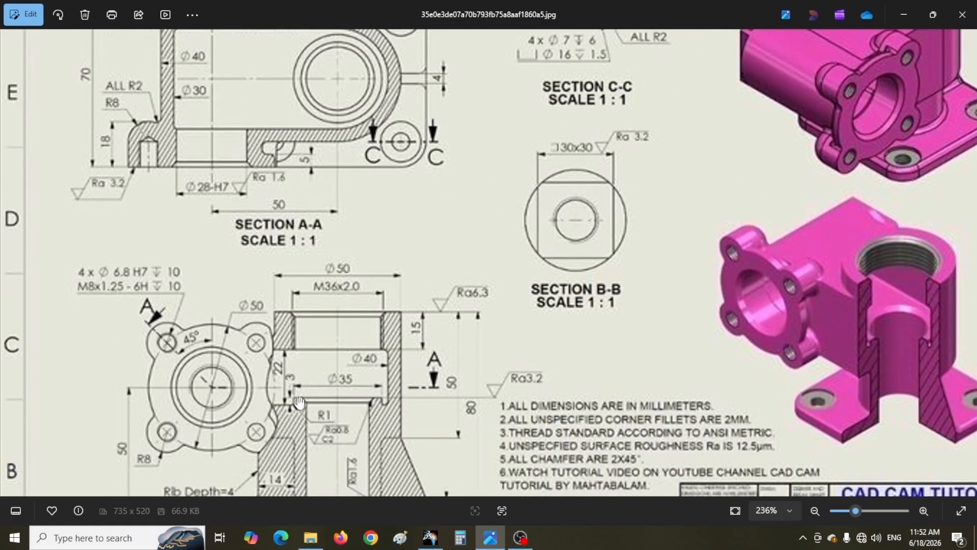
left_click_drag(350, 410, 343, 348)
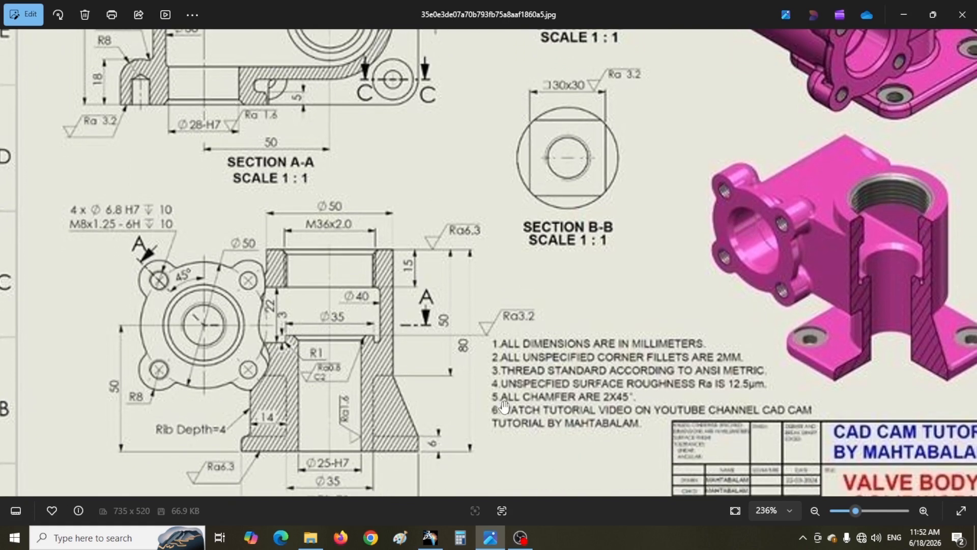
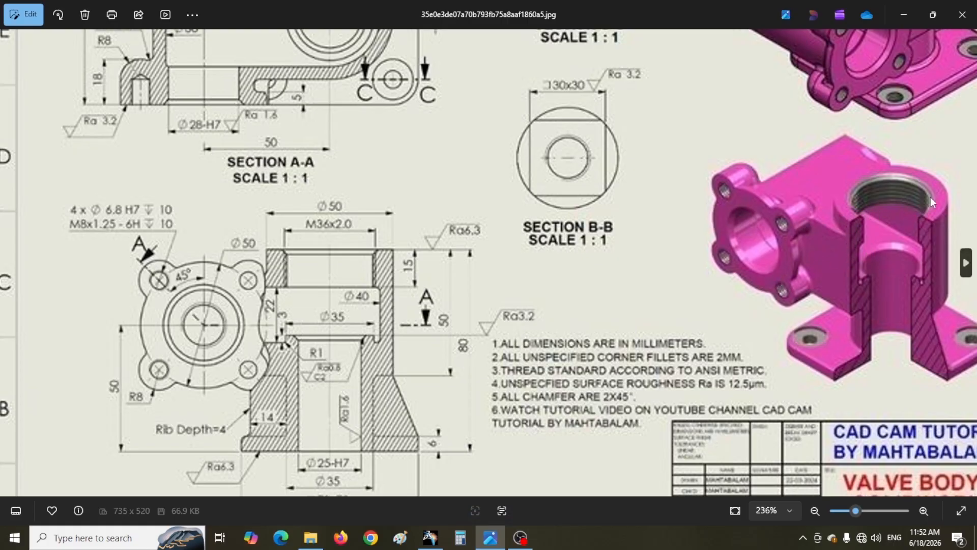
scroll(917, 205, "down", 1)
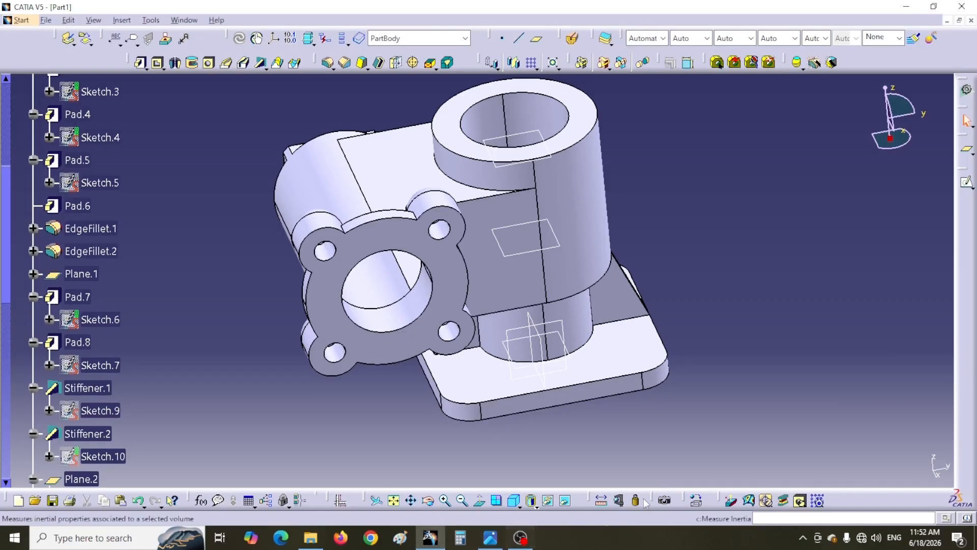
middle_click_drag(654, 414, 681, 435)
middle_click_drag(782, 257, 776, 271)
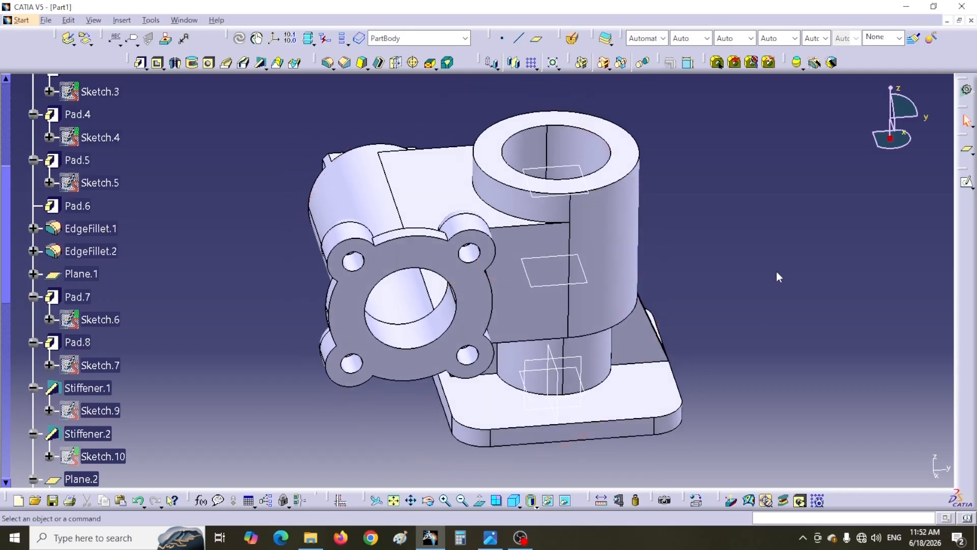
Chamfer the main cylinder's upper bore edge and the side flange's bore edge by 2 mm at 45 degrees.
left_click(345, 63)
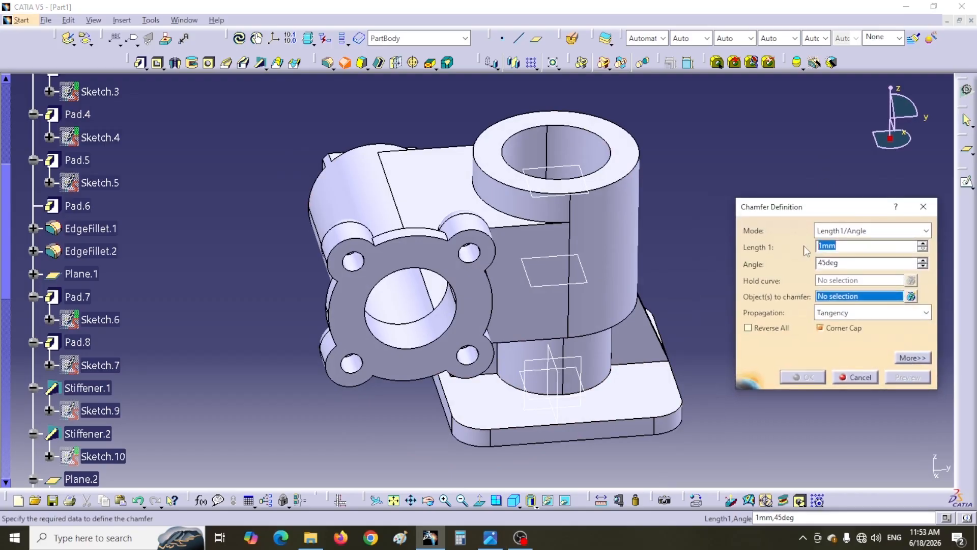
type("2")
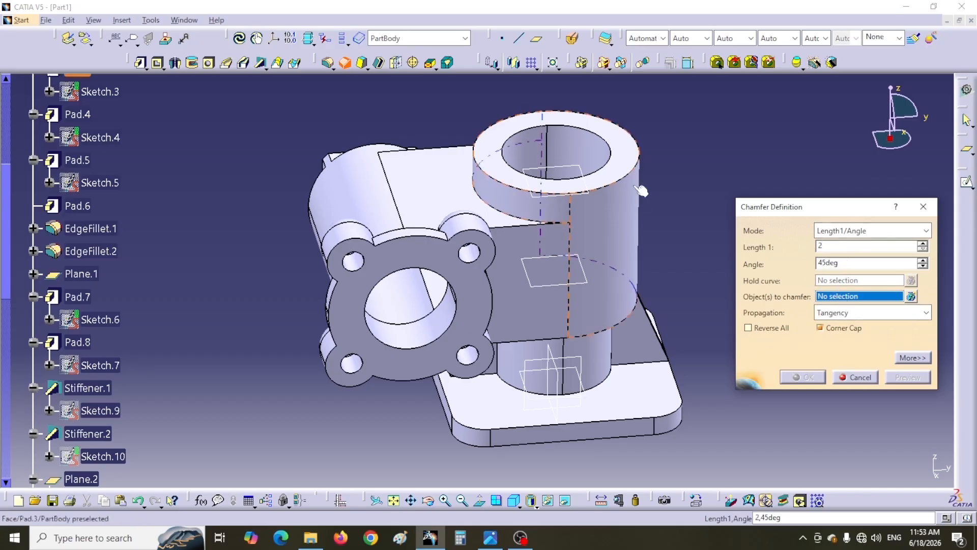
left_click(619, 164)
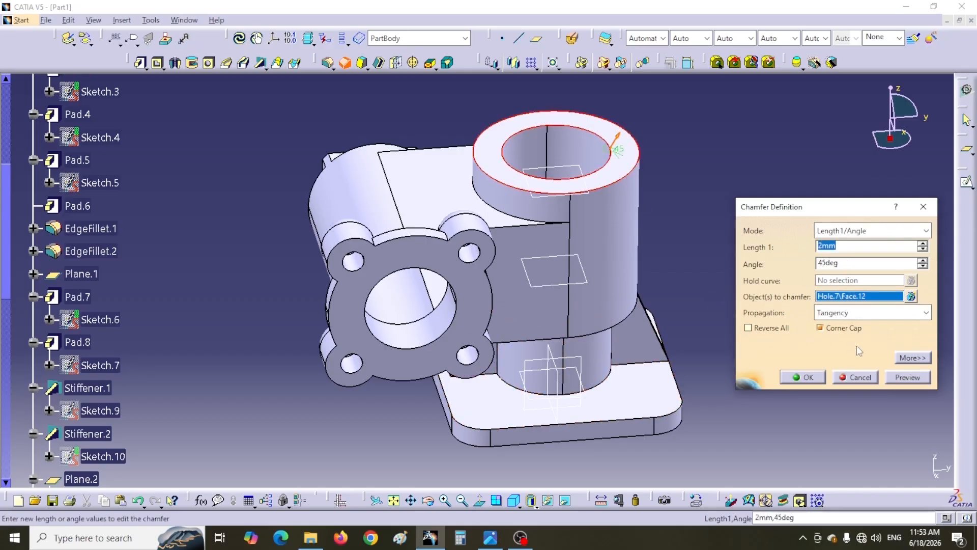
left_click(910, 296)
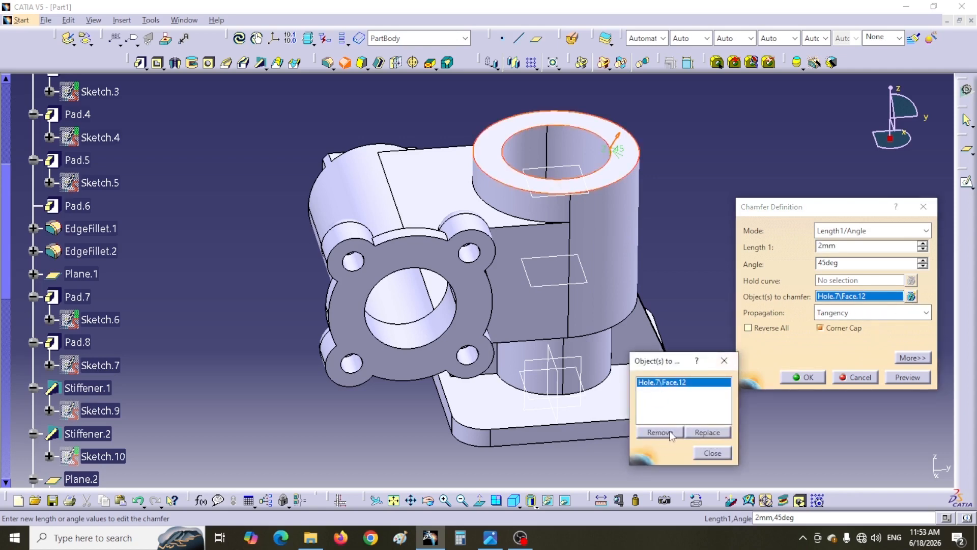
left_click(670, 434)
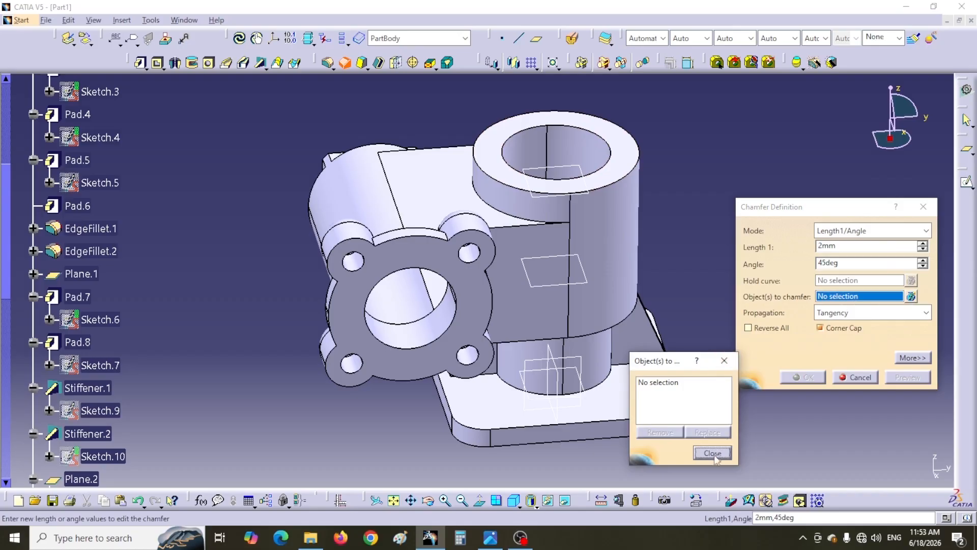
left_click(611, 144)
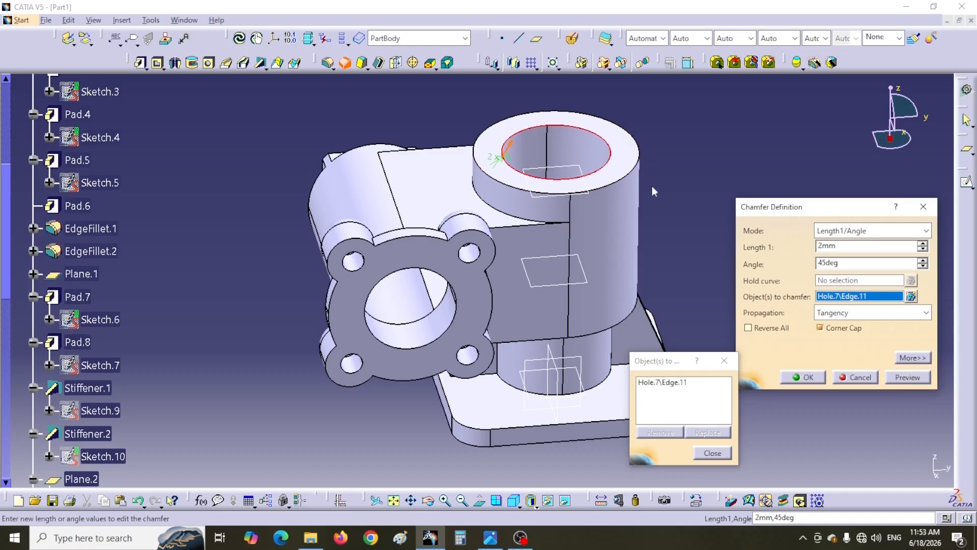
left_click(405, 349)
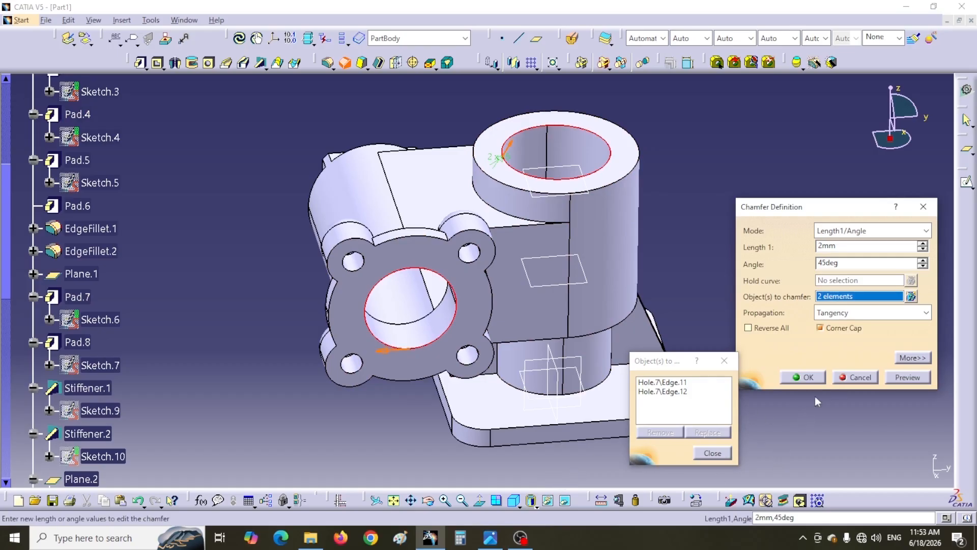
left_click(799, 380)
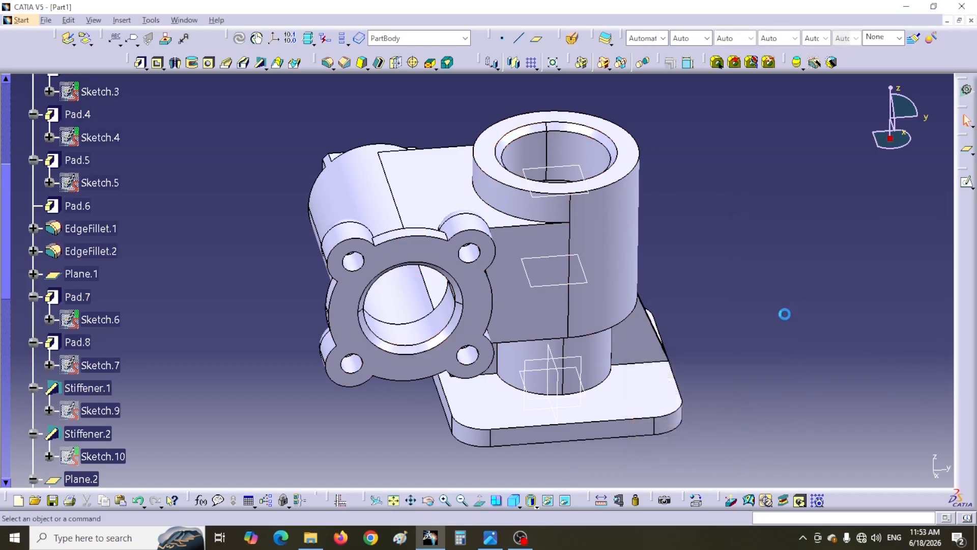
Display the part in Wireframe (NHR) mode, check the inner bore step's chamfer in the drawing image, and return to CATIA.
mouse_move(754, 323)
middle_mouse_down()
mouse_move(626, 285)
mouse_move(665, 323)
mouse_move(635, 318)
mouse_move(655, 331)
middle_mouse_up()
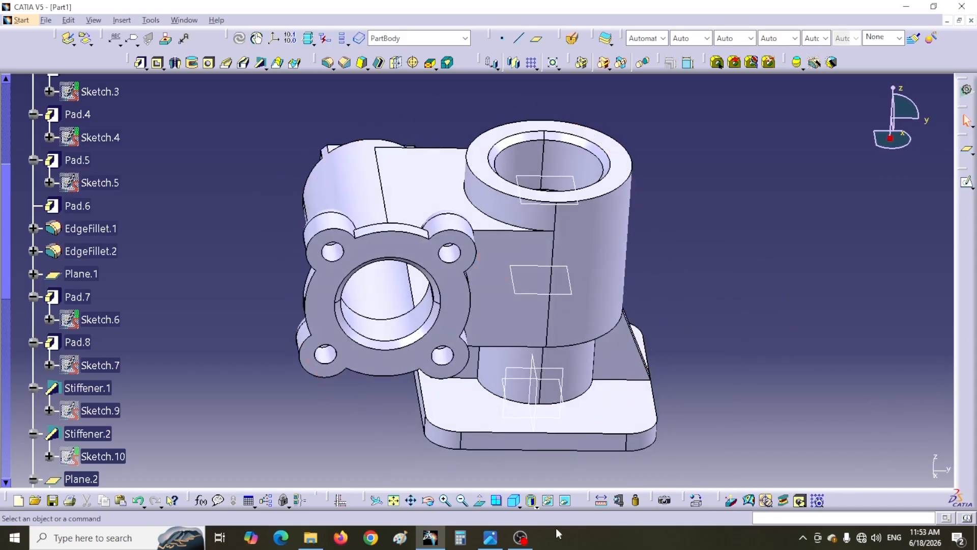
left_click(533, 506)
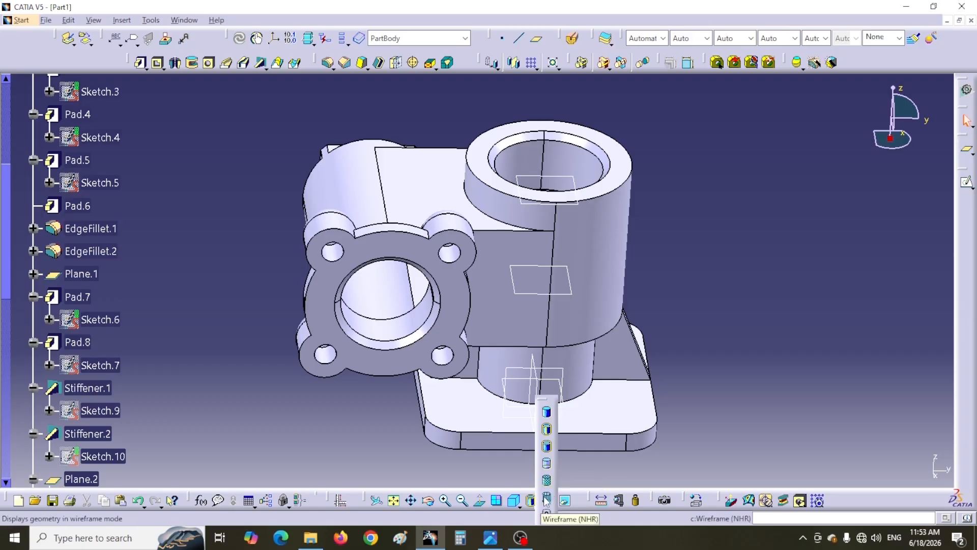
left_click(546, 499)
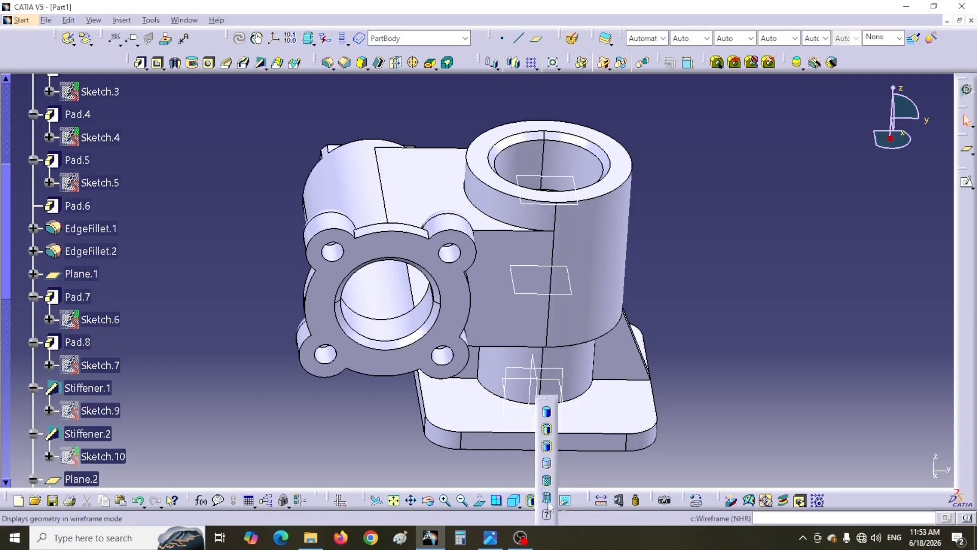
middle_click_drag(707, 378, 646, 307)
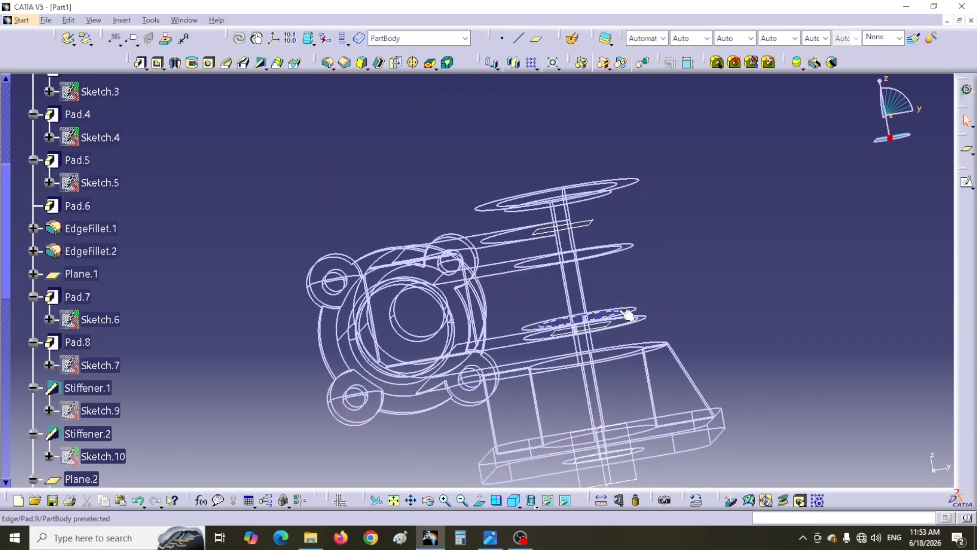
left_click(490, 538)
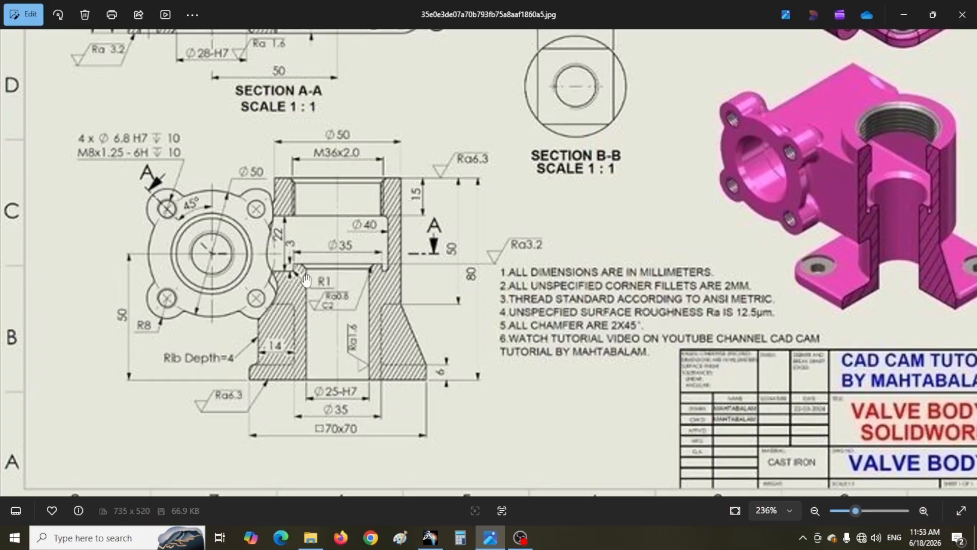
left_click(430, 537)
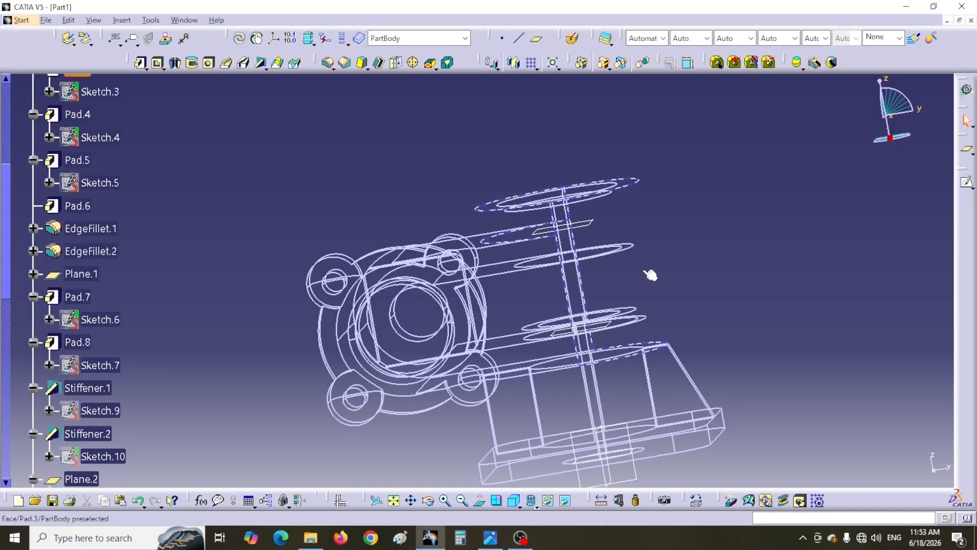
Chamfer the upper bore edge of the raised step inside the main cylinder by 2 mm at 45 degrees.
middle_click_drag(651, 253, 605, 303)
middle_click_drag(696, 316, 571, 220)
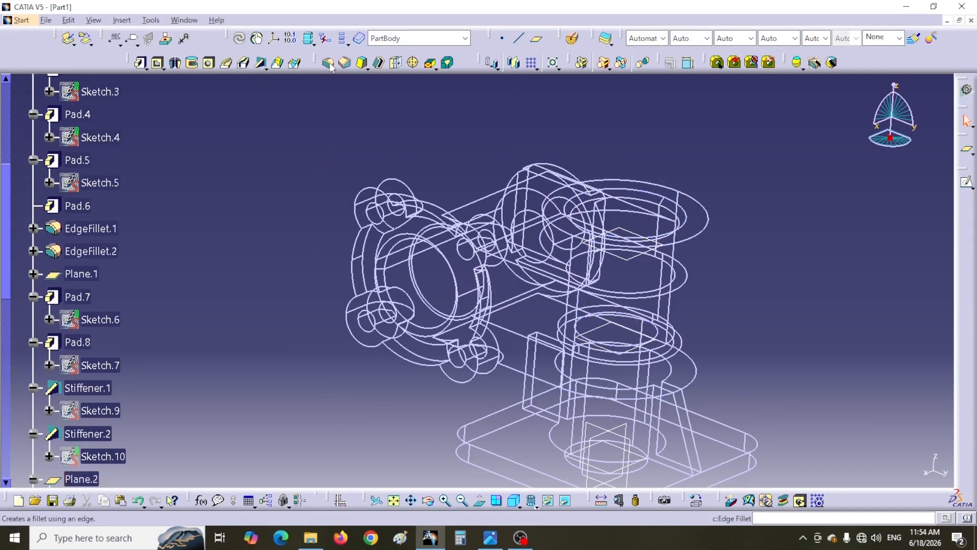
left_click(345, 62)
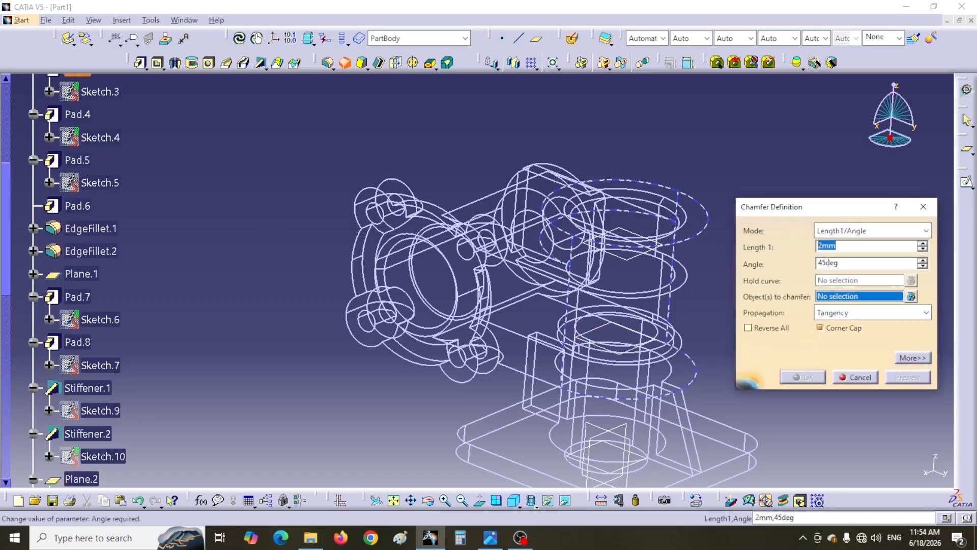
left_click(654, 342)
left_click(812, 377)
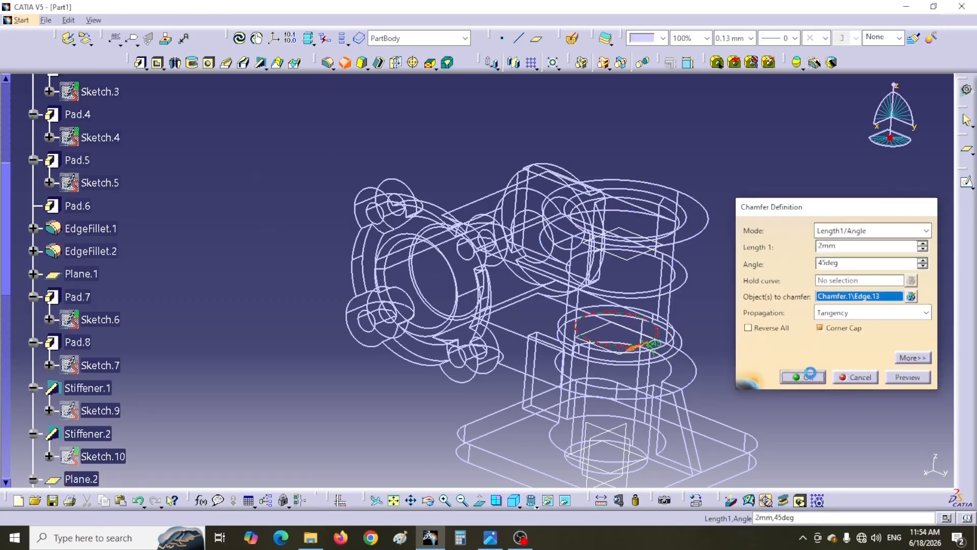
Display the part in Shading with Edges from the front and cut it with Dynamic Sectioning to inspect the inner step's chamfer.
left_click(533, 506)
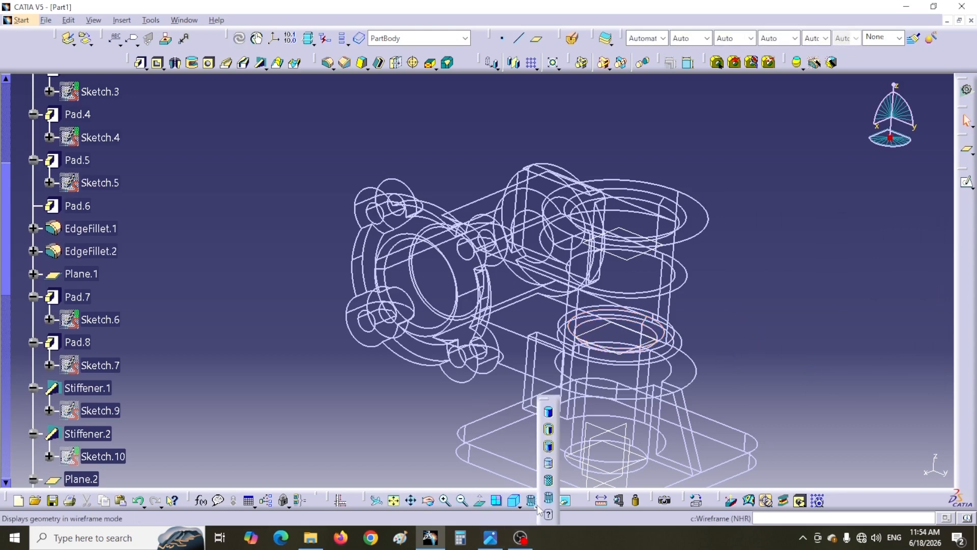
left_click(548, 430)
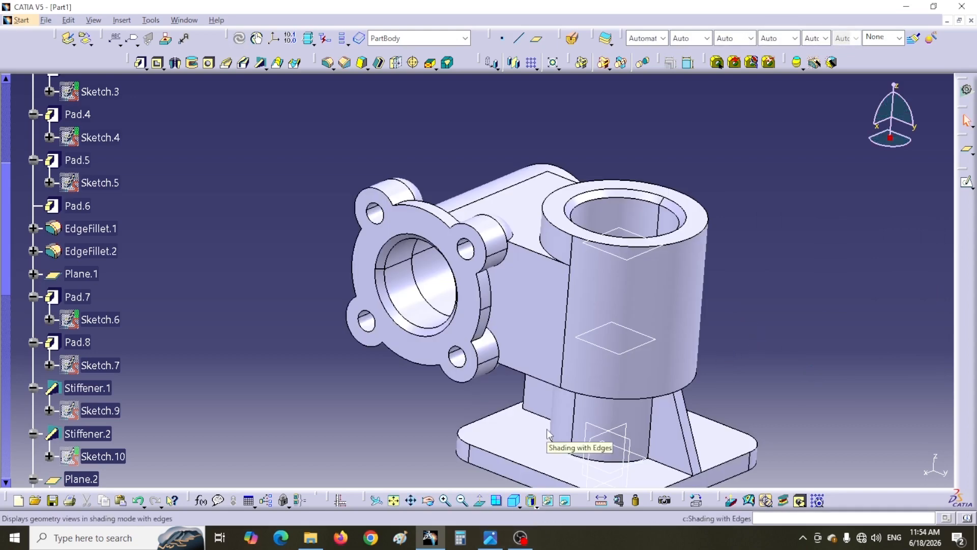
left_click(533, 504)
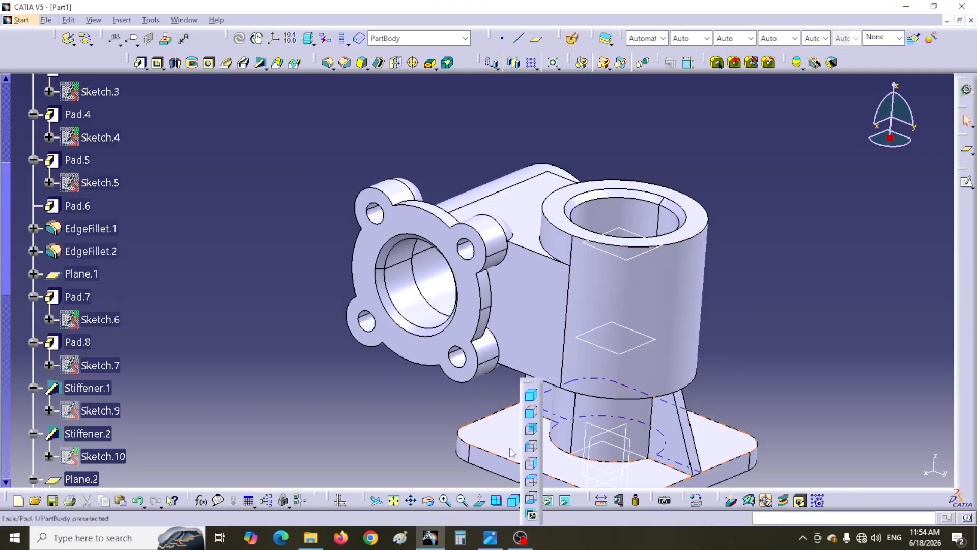
left_click(542, 418)
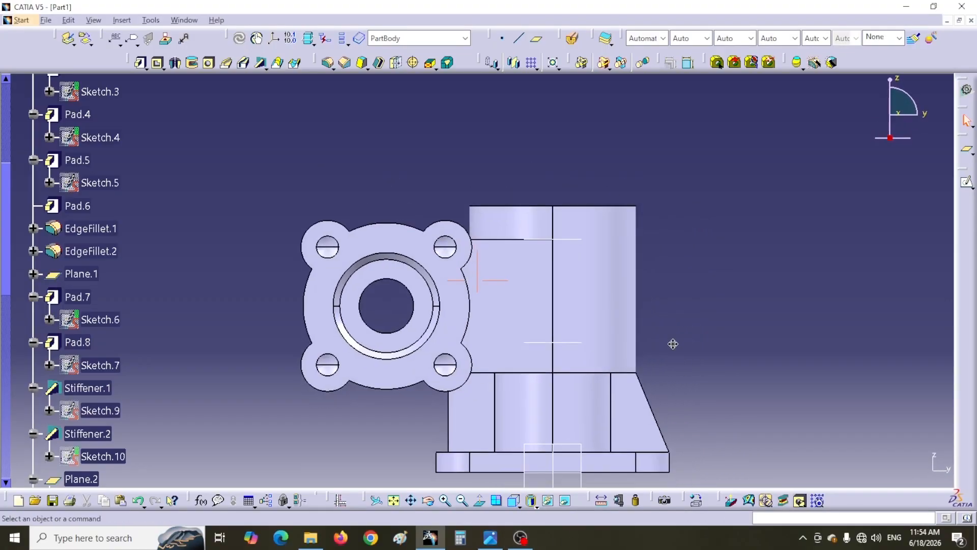
left_click(572, 38)
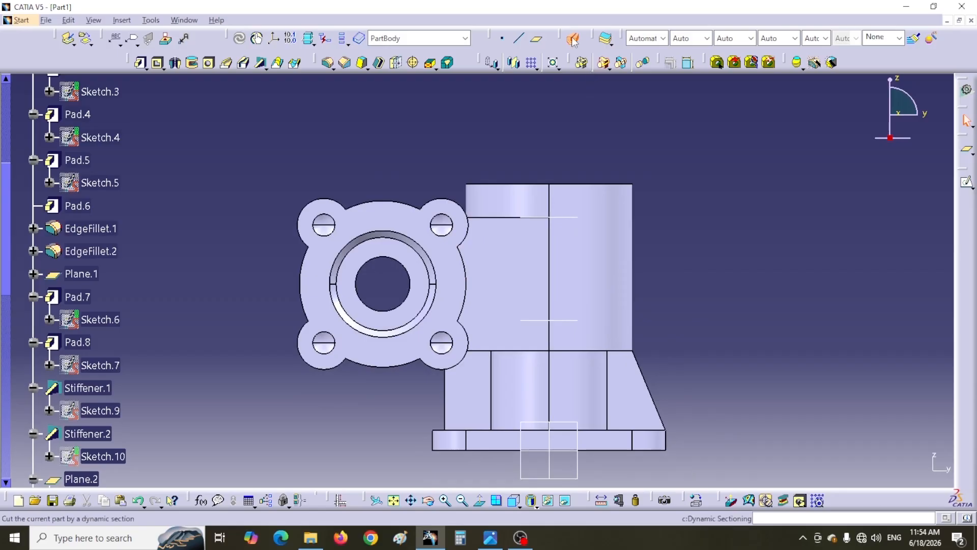
left_click(577, 472)
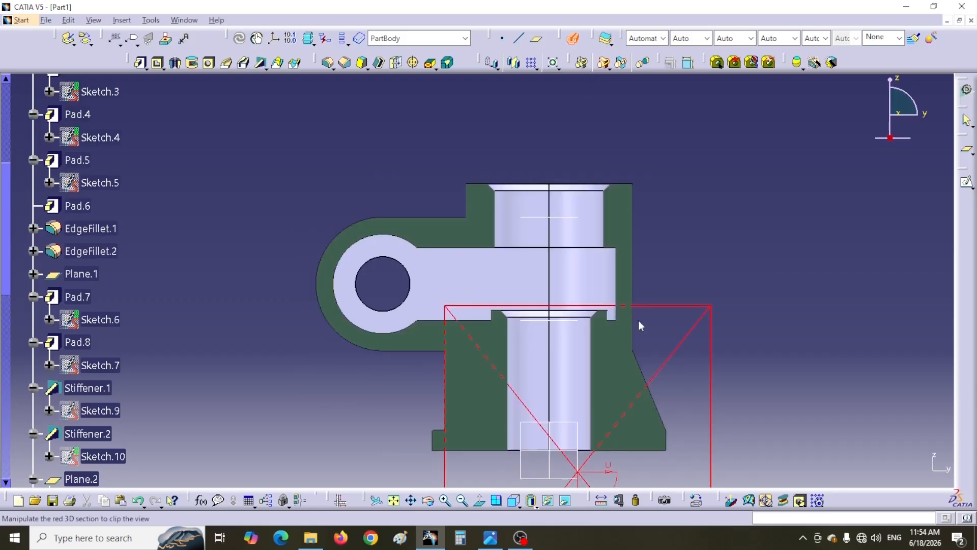
middle_click_drag(622, 338, 585, 338)
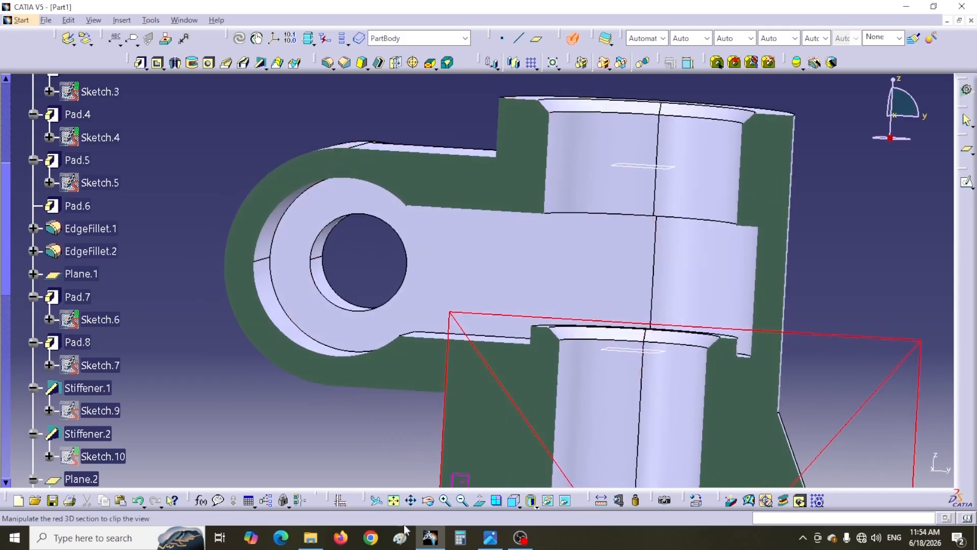
Switch to the drawing image to examine the inner step's fillet note and the general notes, and return to the CATIA model.
left_click(490, 539)
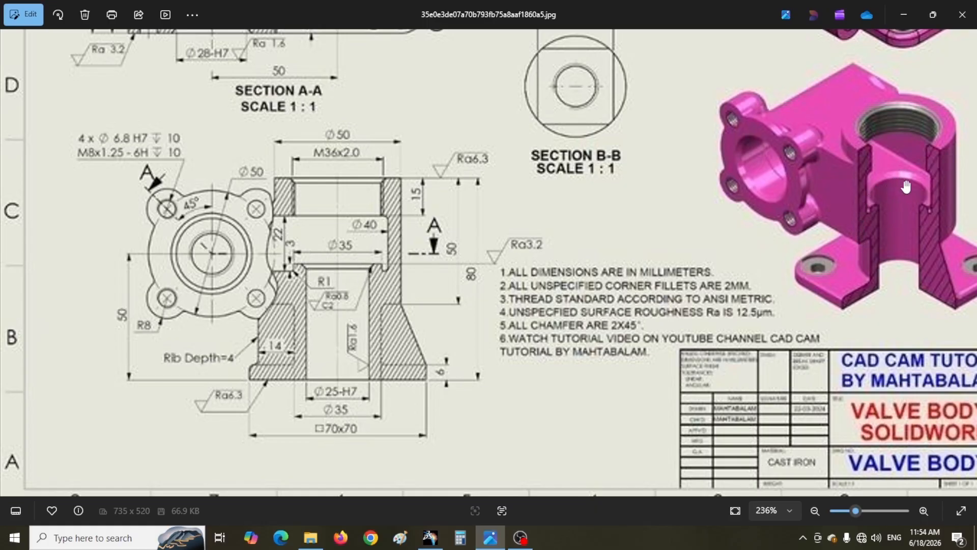
left_click_drag(507, 457, 525, 471)
mouse_move(579, 428)
left_mouse_down()
mouse_move(497, 402)
mouse_move(524, 440)
left_mouse_up()
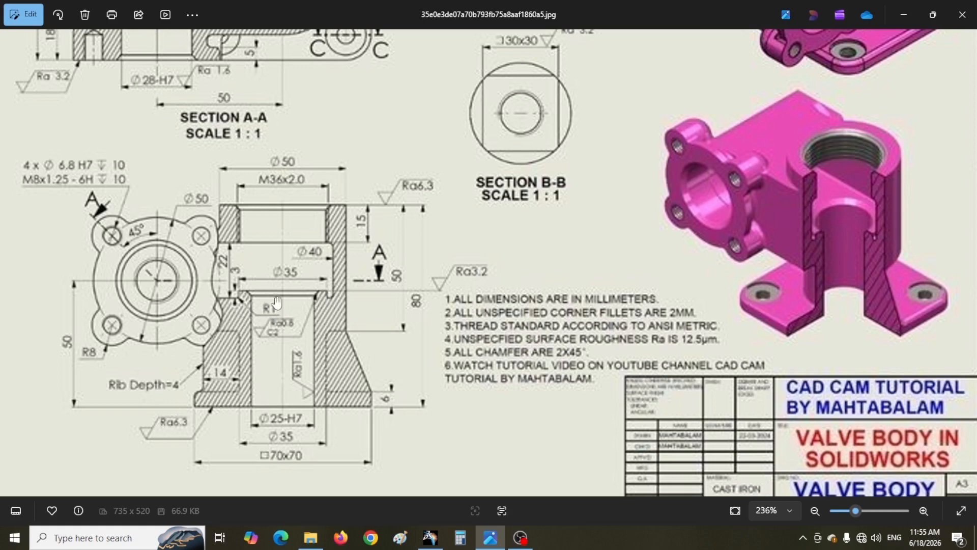
mouse_move(378, 279)
left_mouse_down()
mouse_move(388, 430)
mouse_move(386, 180)
mouse_move(379, 238)
left_mouse_up()
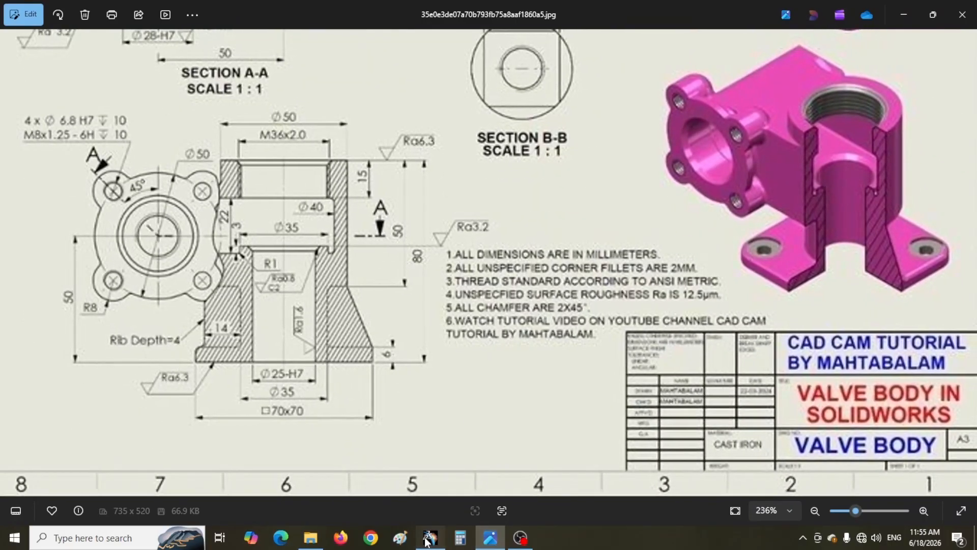
left_click(430, 538)
Display the part in Wireframe (NHR) mode and fillet the inner chamber's outer floor edge with a 1 mm radius.
middle_click_drag(387, 419, 389, 441)
middle_click_drag(439, 315, 431, 405)
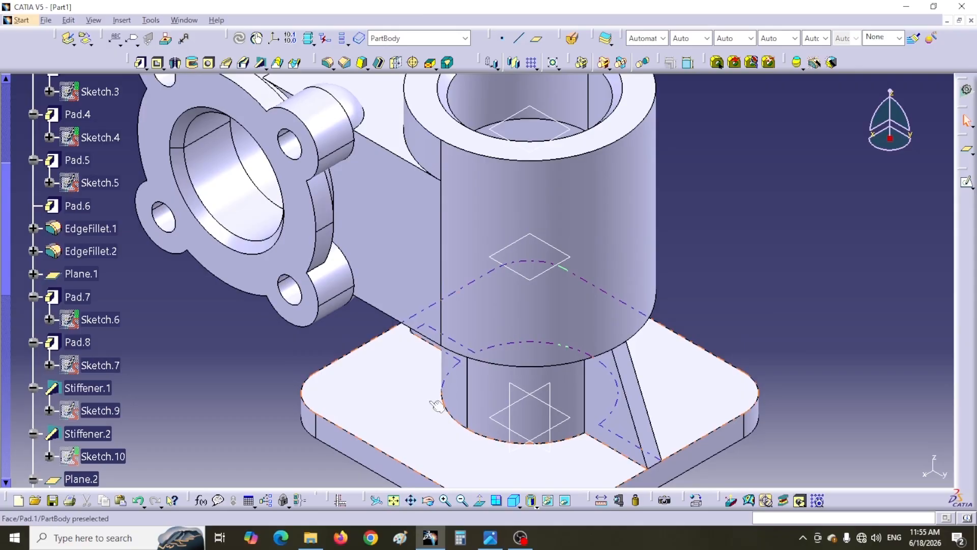
left_click(535, 505)
left_click(548, 498)
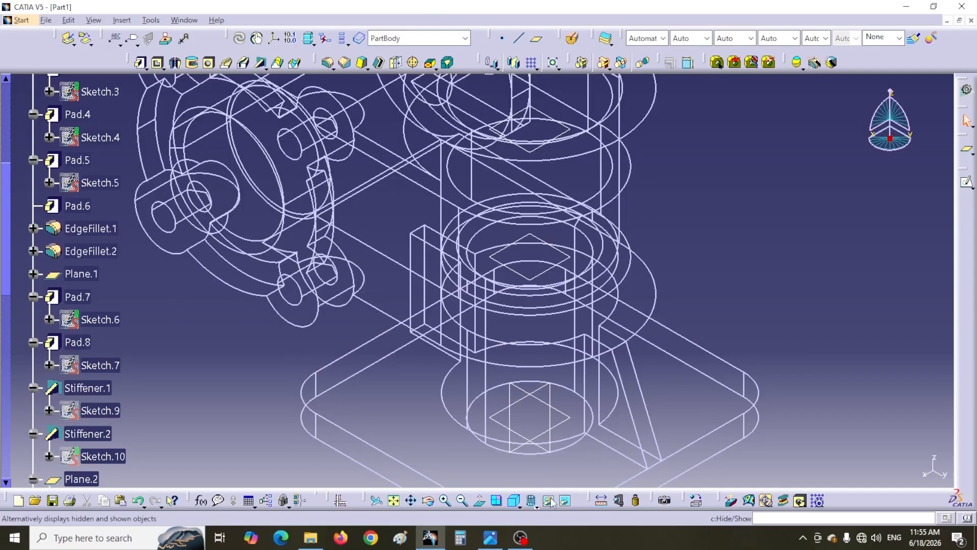
mouse_move(458, 425)
middle_mouse_down()
mouse_move(506, 371)
mouse_move(586, 384)
mouse_move(441, 346)
mouse_move(471, 344)
mouse_move(475, 328)
mouse_move(494, 356)
middle_mouse_up()
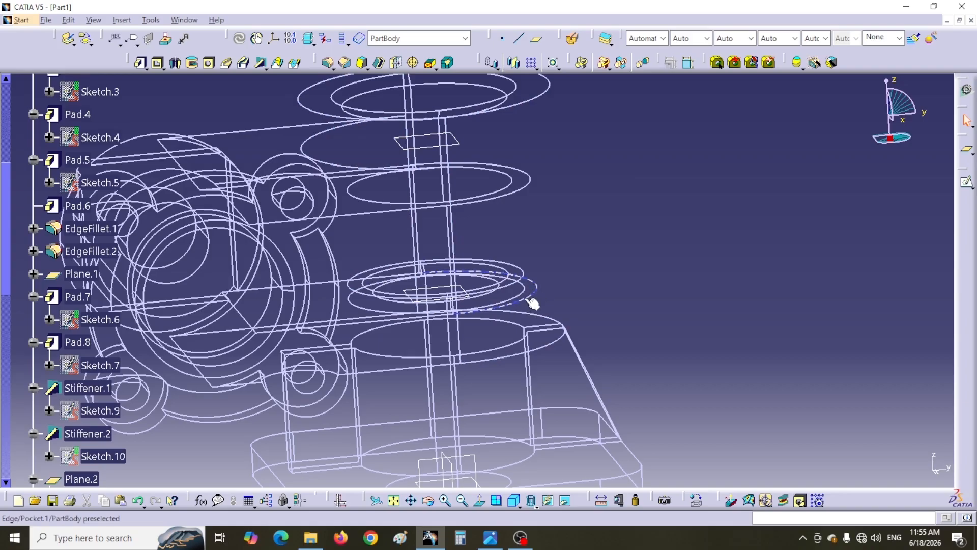
left_click(329, 64)
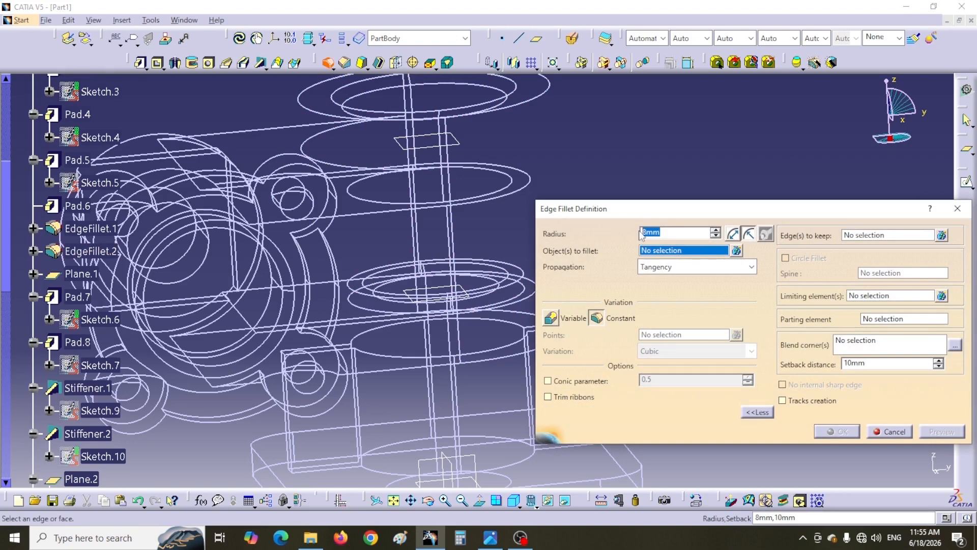
left_click_drag(631, 216, 684, 132)
left_click(503, 306)
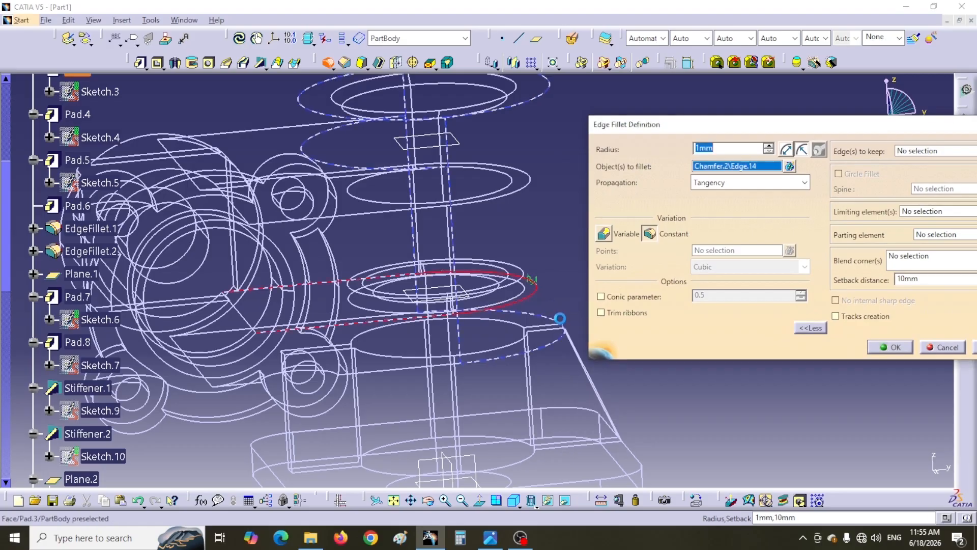
left_click(894, 349)
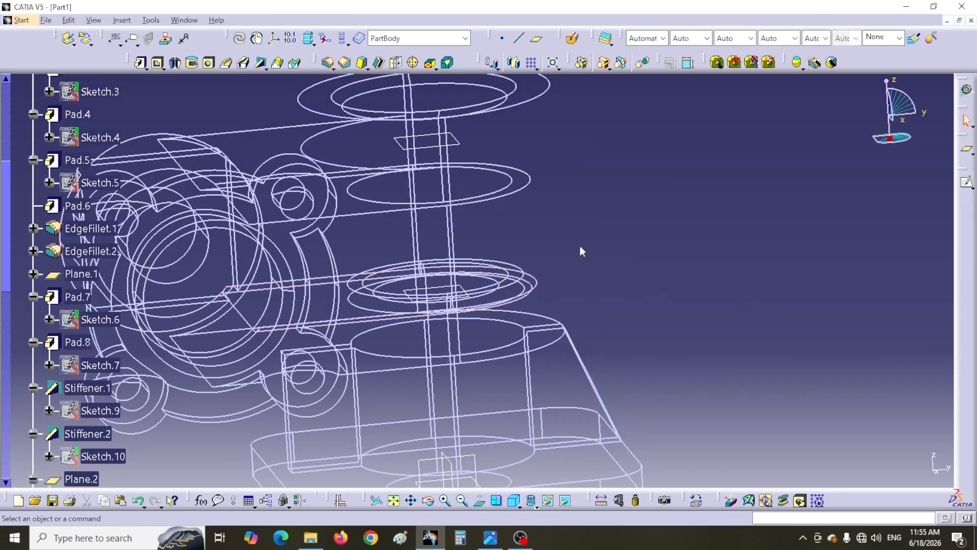
Fillet the circular base edge of the raised step inside the chamber with a 1 mm radius.
middle_click_drag(519, 235, 536, 266)
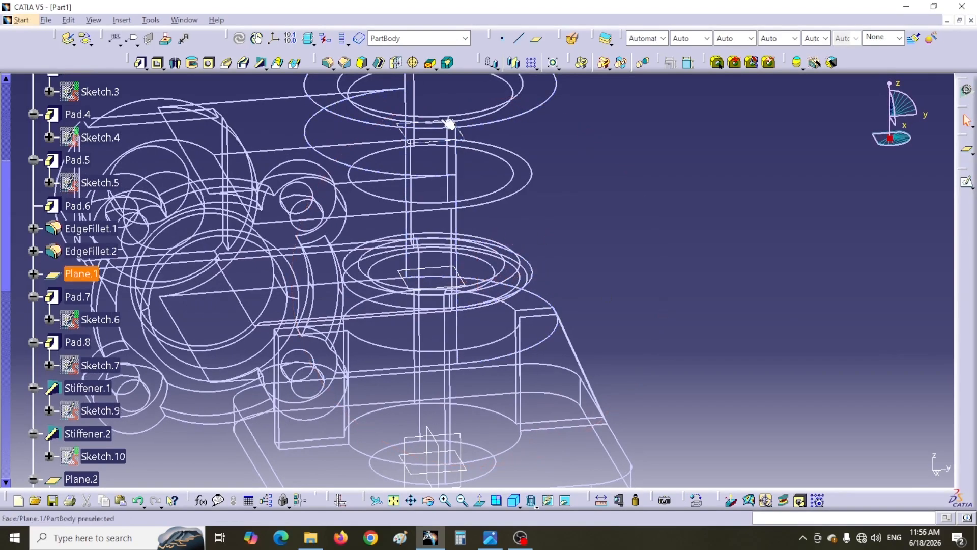
left_click(328, 62)
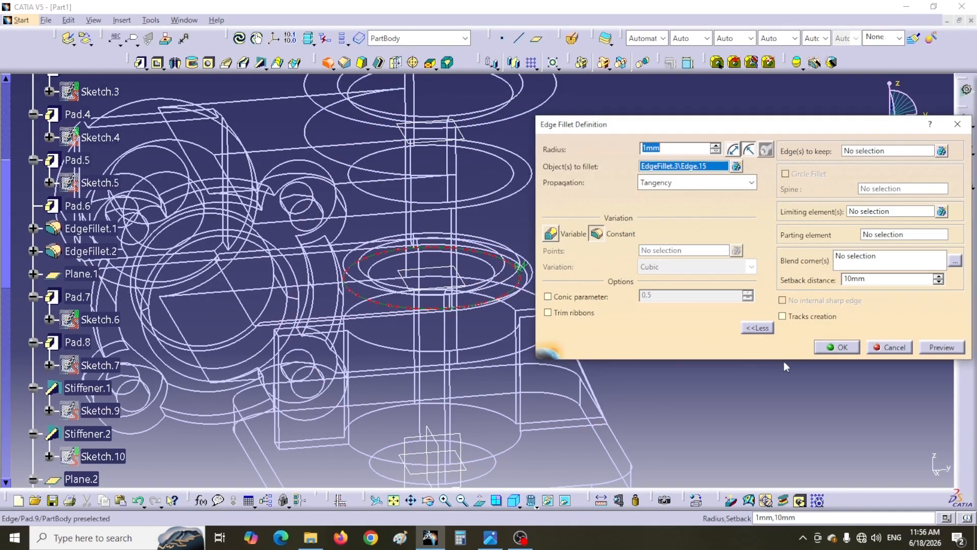
left_click(837, 347)
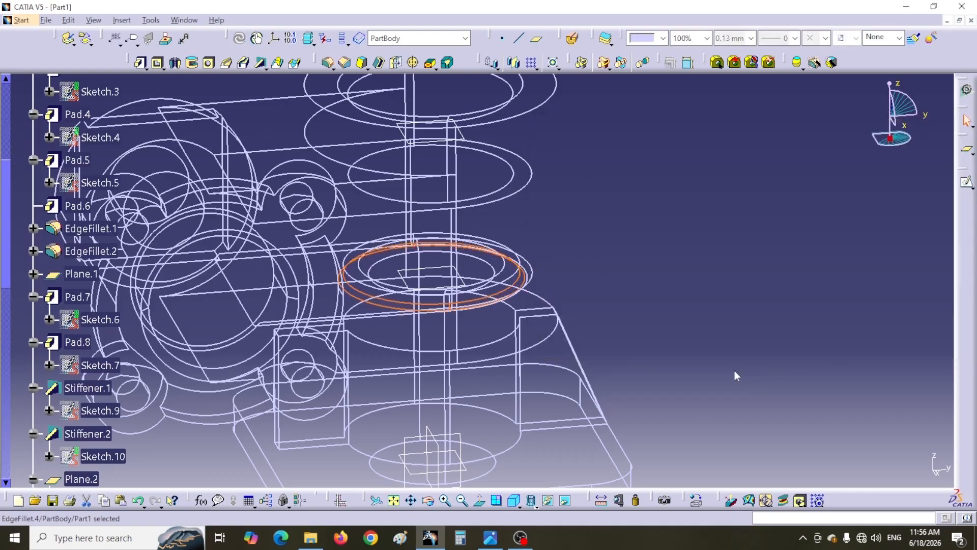
middle_click_drag(735, 377, 672, 351)
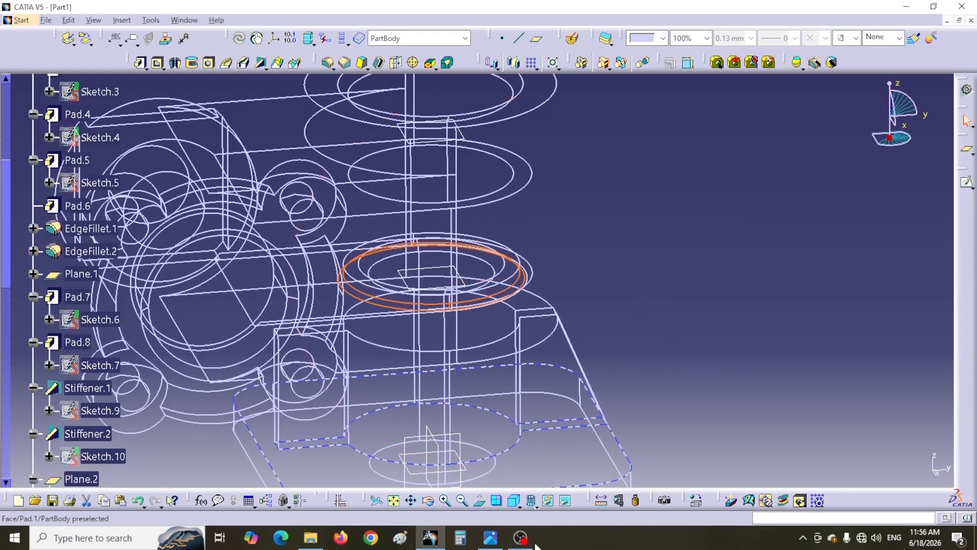
Restore Shading with Edges, view the part from the front and section it dynamically to inspect both fillets around the inner step.
left_click(532, 503)
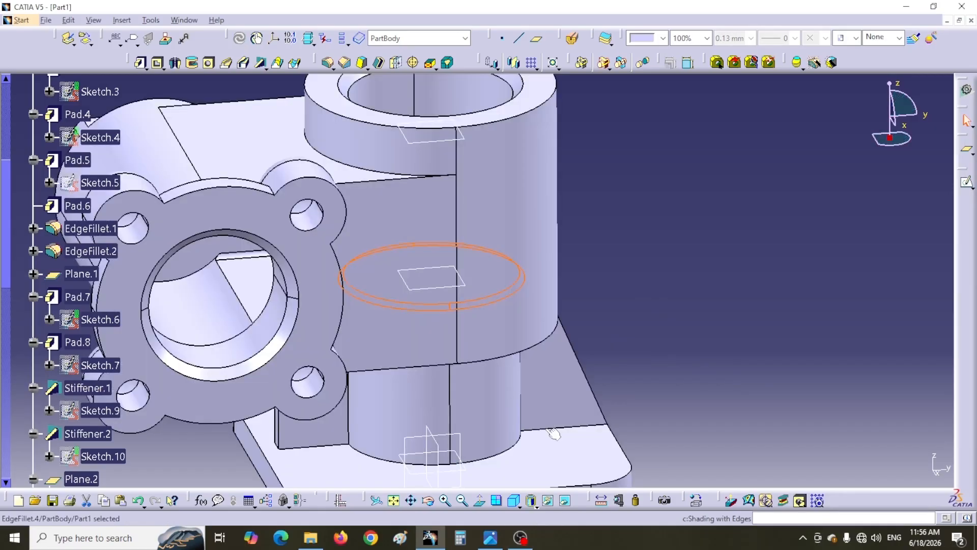
left_click(546, 429)
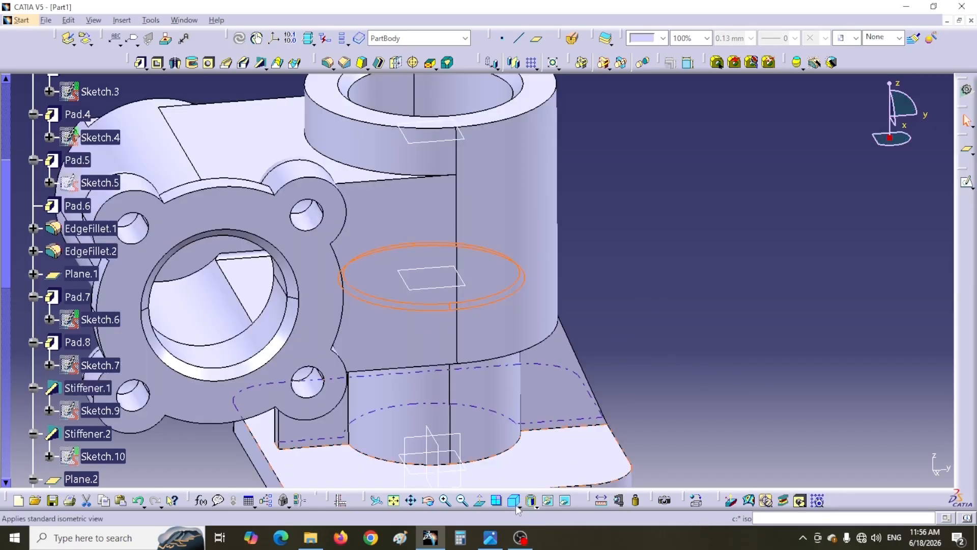
left_click(519, 505)
left_click(530, 414)
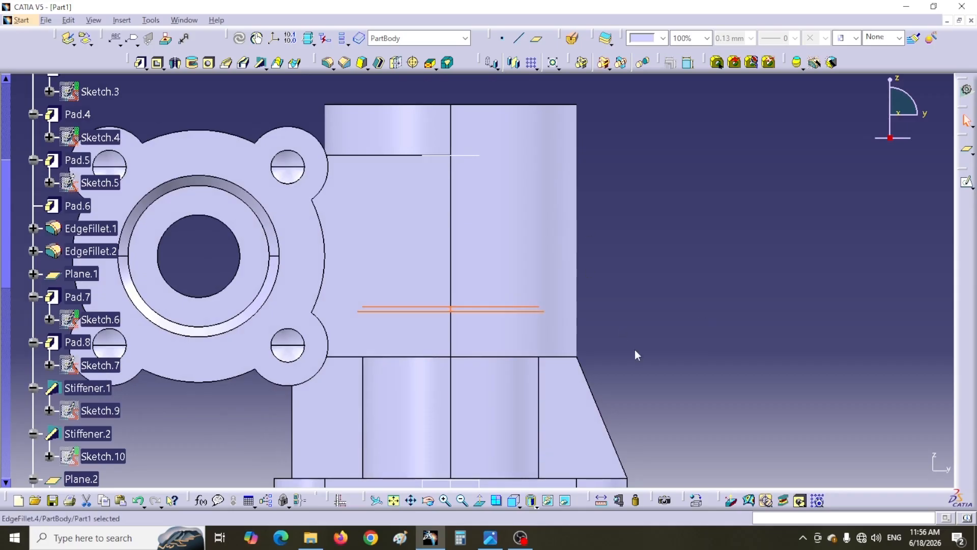
middle_click_drag(634, 350, 624, 292)
left_click(573, 38)
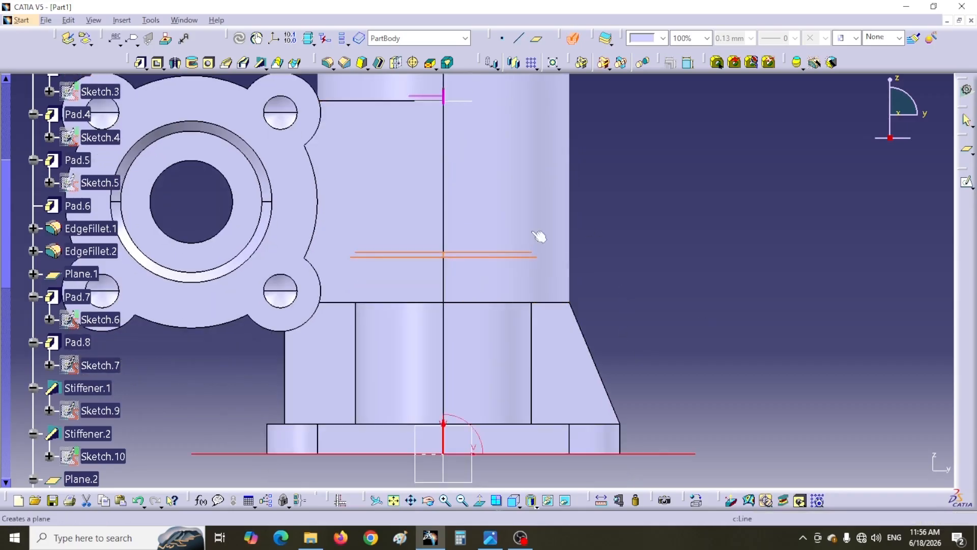
left_click(473, 481)
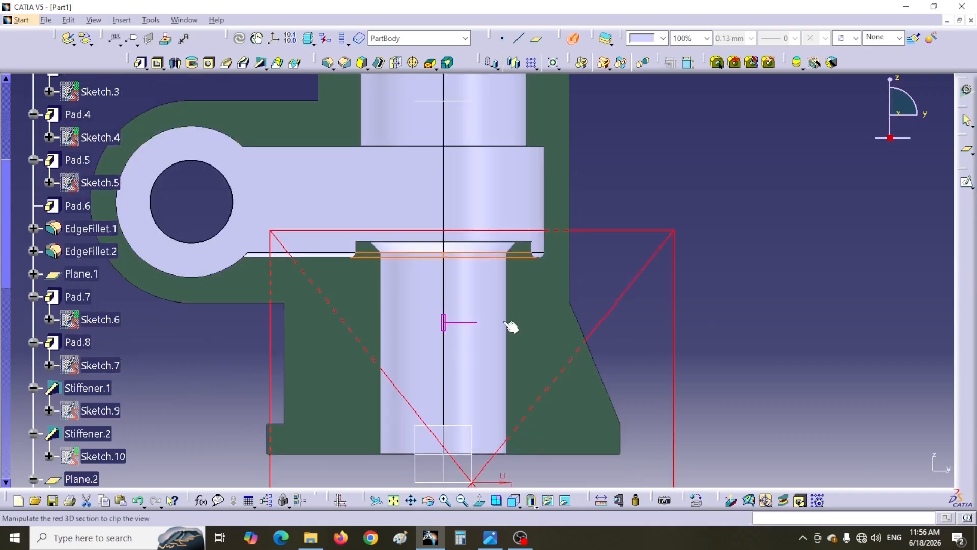
mouse_move(503, 326)
middle_mouse_down()
mouse_move(491, 304)
mouse_move(511, 336)
middle_mouse_up()
middle_click_drag(540, 288, 528, 206)
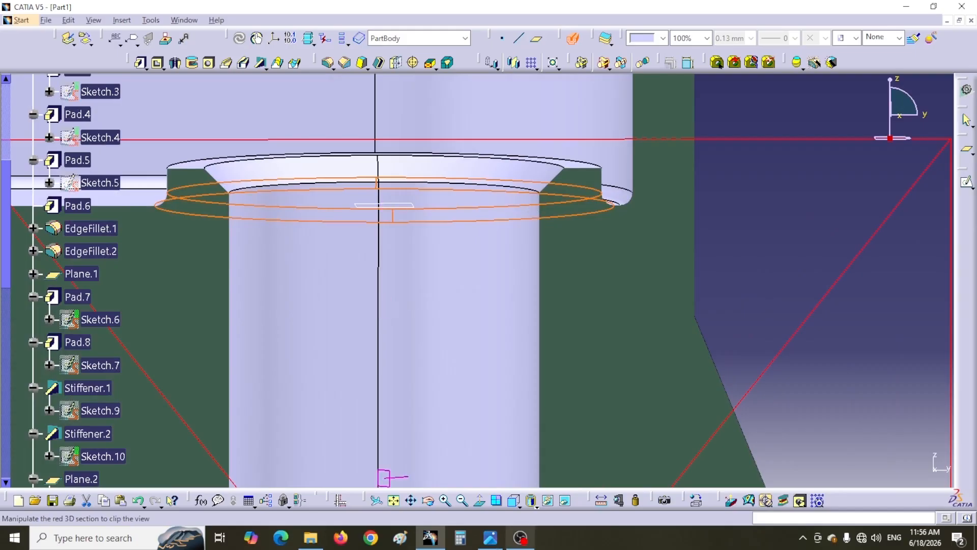
left_click(514, 501)
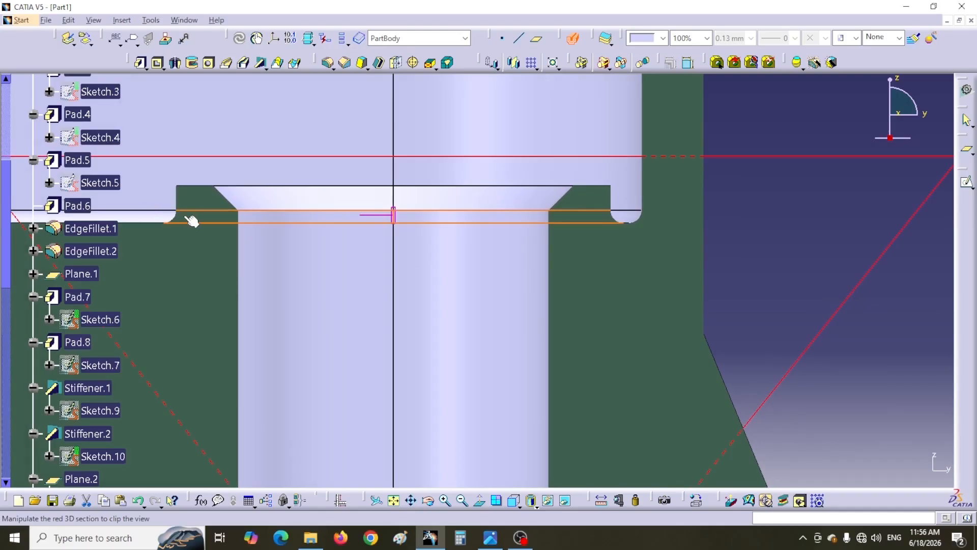
Compare the sectioned fillets with the drawing image, return to CATIA, end the dynamic section and review the part in isometric view.
left_click(489, 544)
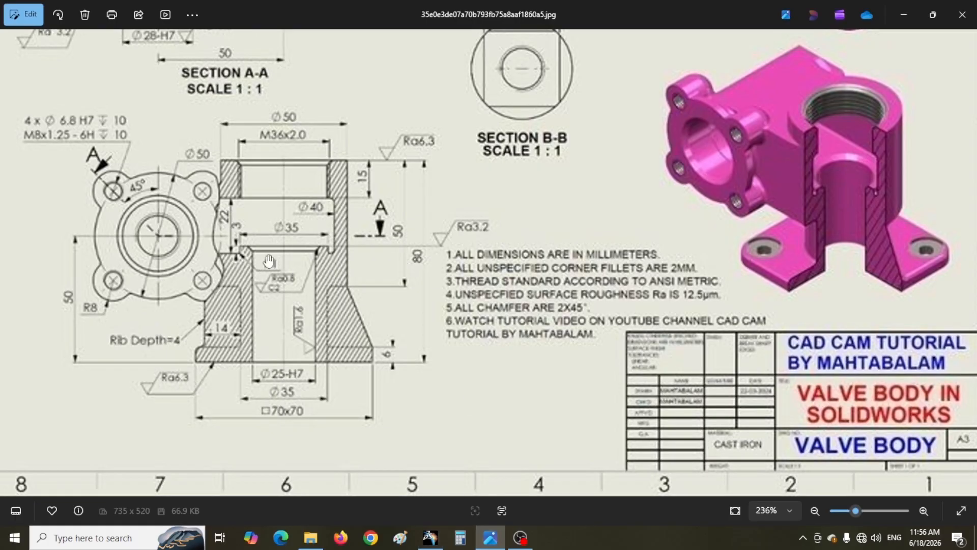
left_click(436, 545)
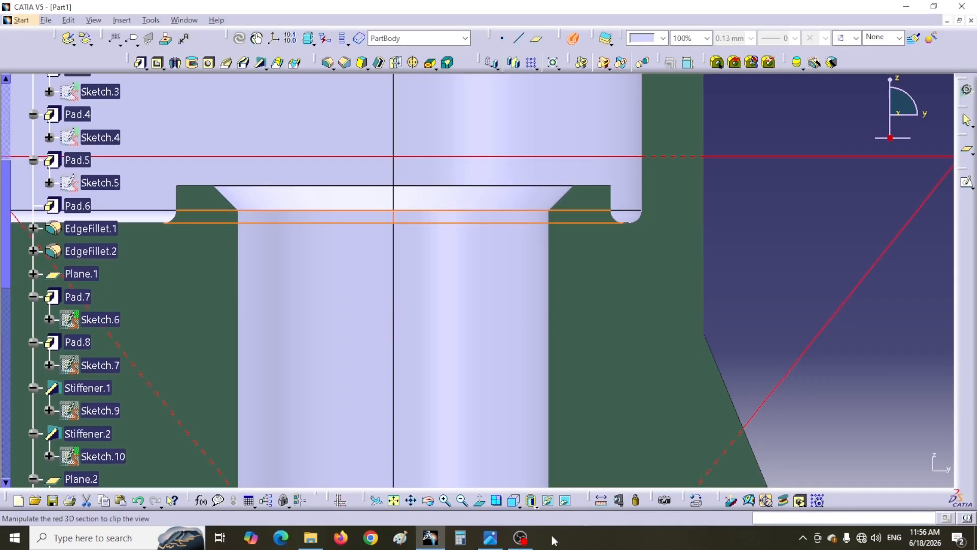
left_click(572, 41)
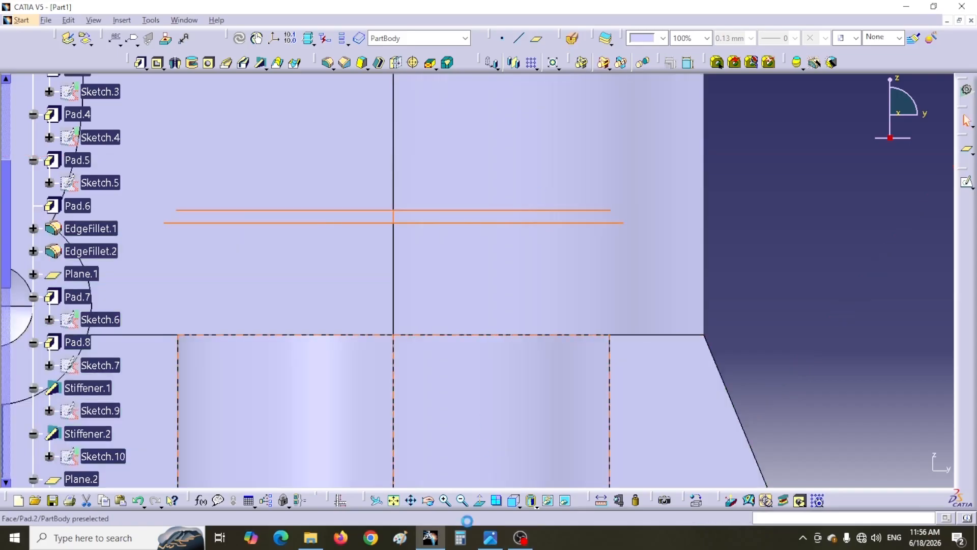
left_click(514, 502)
left_click(529, 395)
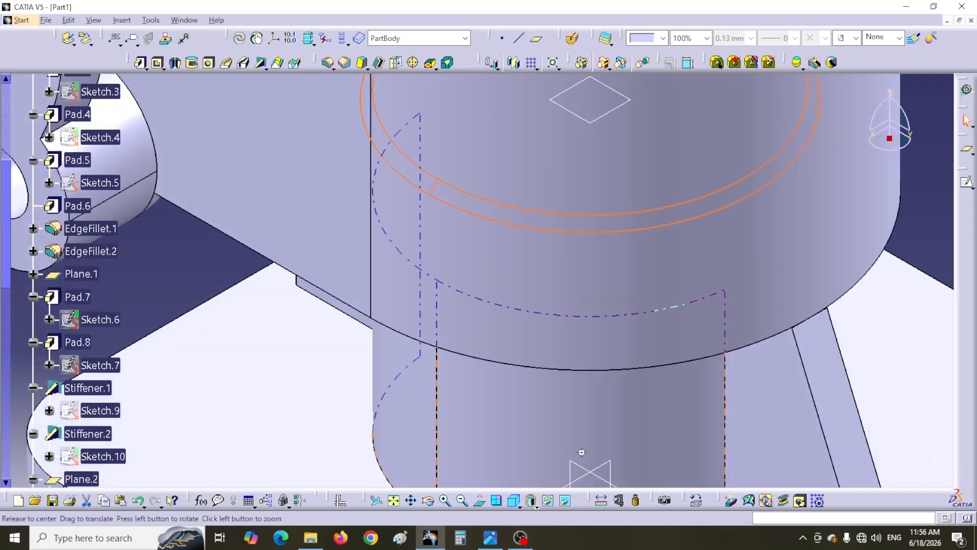
middle_click_drag(582, 452, 582, 525)
left_click(294, 413)
mouse_move(294, 412)
middle_mouse_down()
mouse_move(364, 430)
mouse_move(342, 378)
mouse_move(329, 424)
mouse_move(360, 419)
middle_mouse_up()
scroll(296, 413, "down", 1)
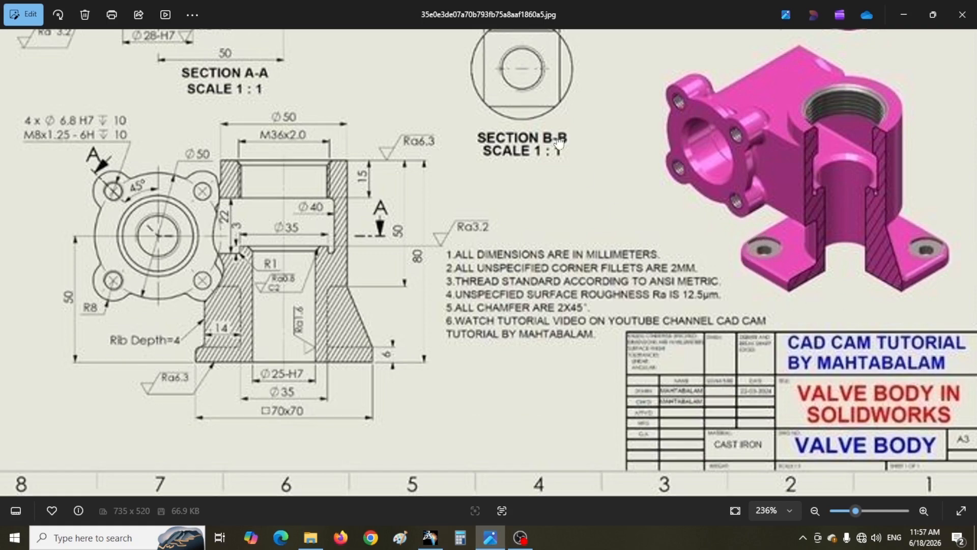
Check the base hole callout in the drawing image, return to CATIA and start an unthreaded hole on the base plate's top face near the front corner.
scroll(560, 137, "up", 3)
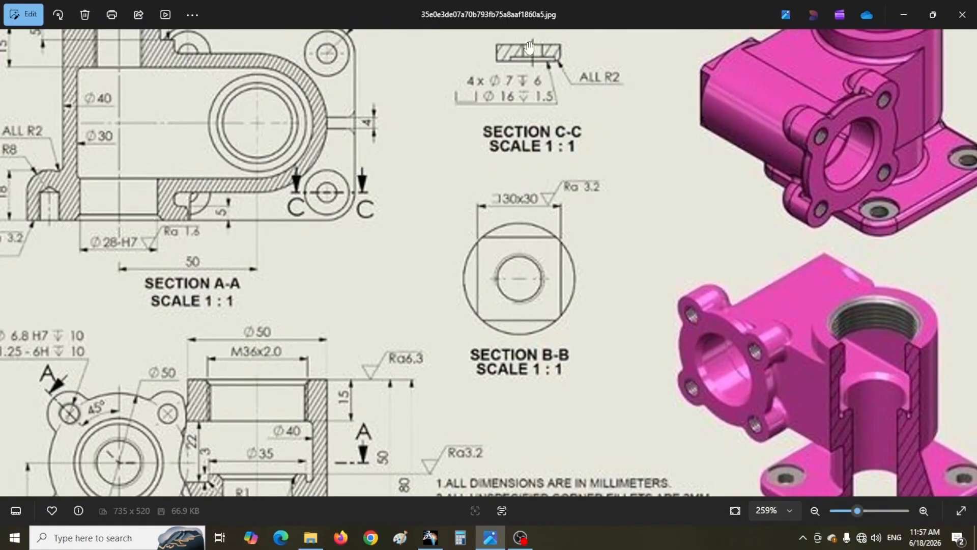
scroll(558, 54, "down", 2)
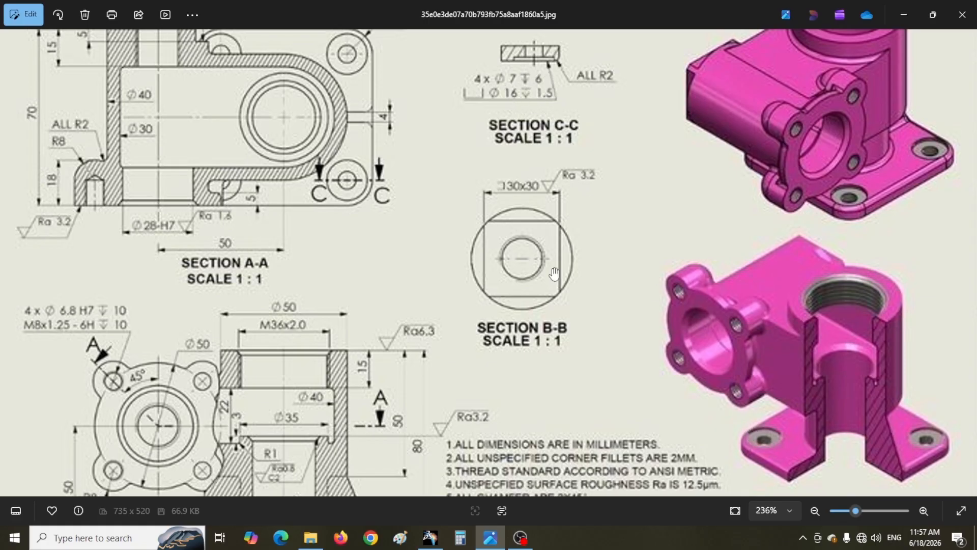
mouse_move(521, 543)
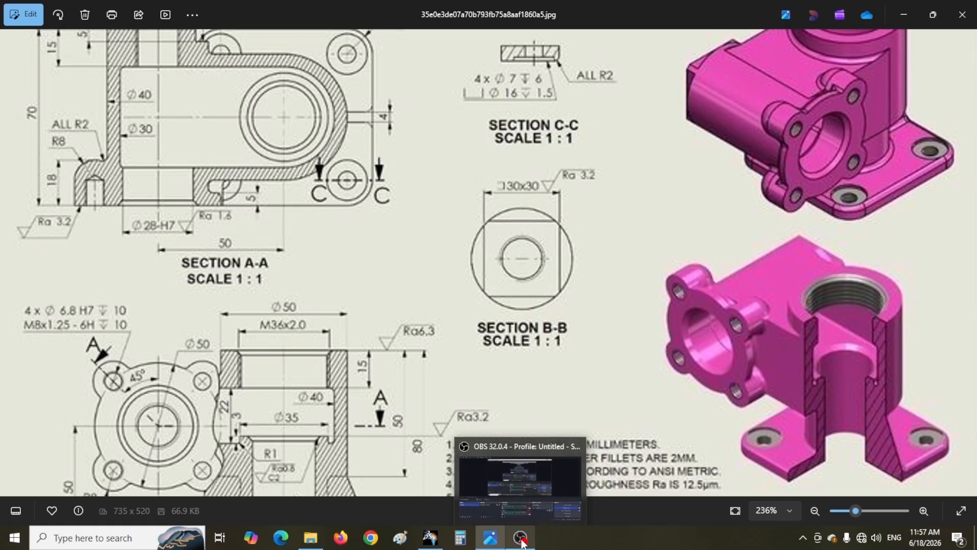
left_click(430, 538)
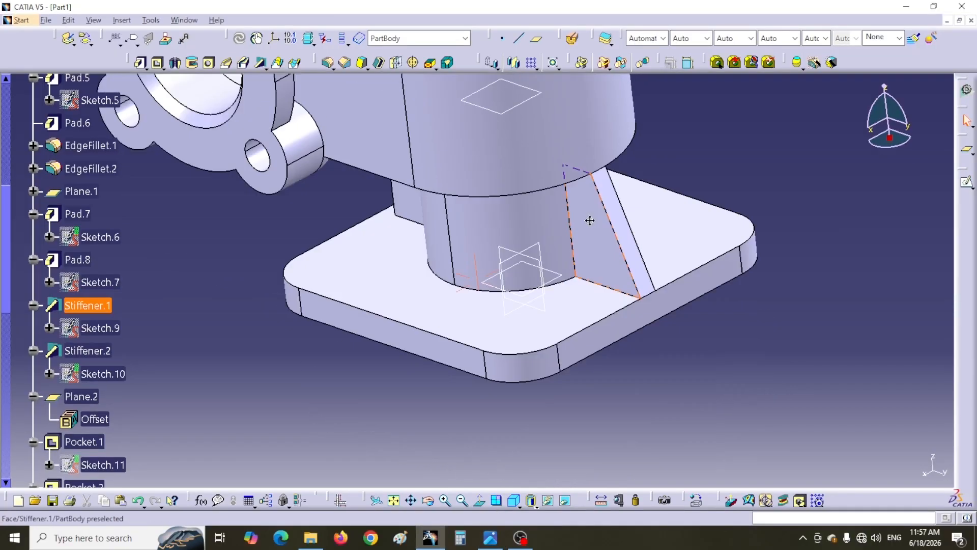
scroll(576, 233, "up", 1)
middle_click_drag(575, 234, 580, 269)
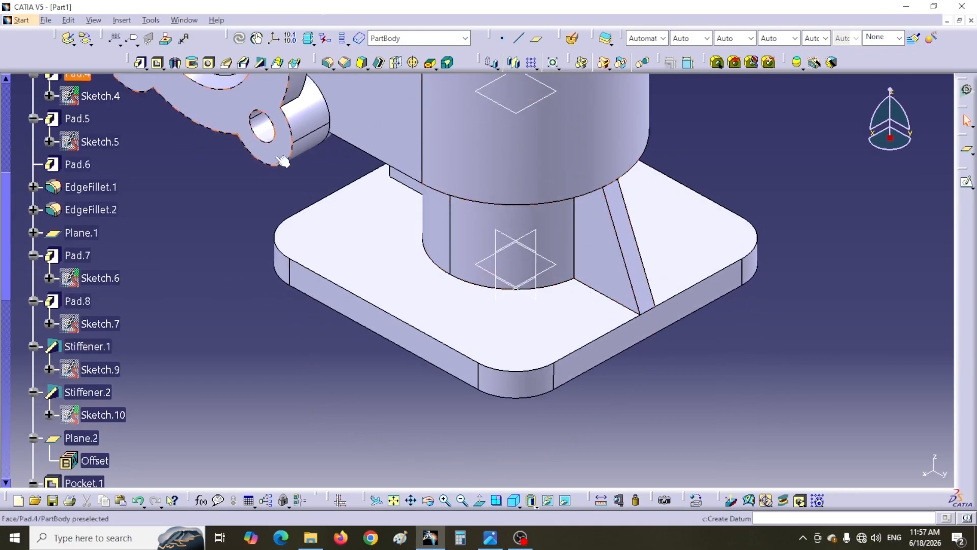
left_click(209, 63)
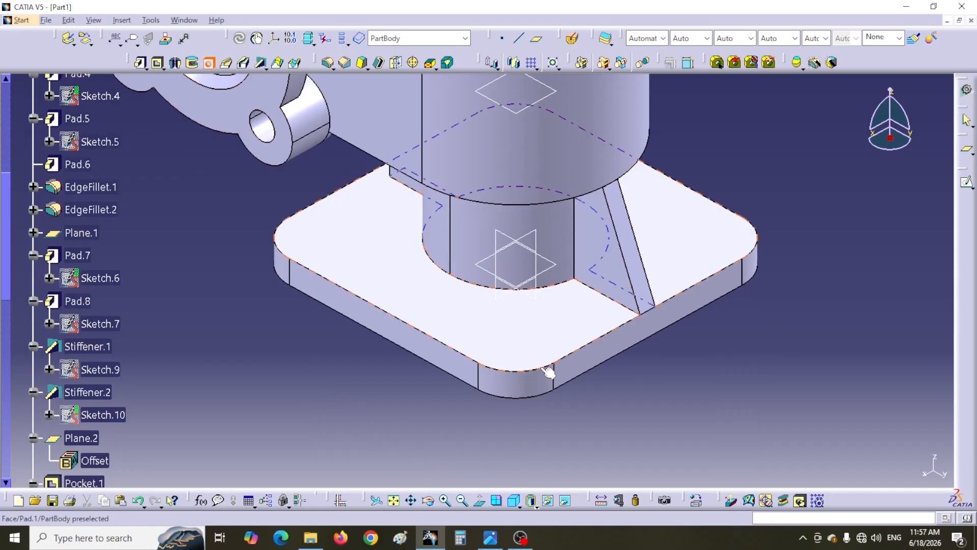
left_click(521, 349)
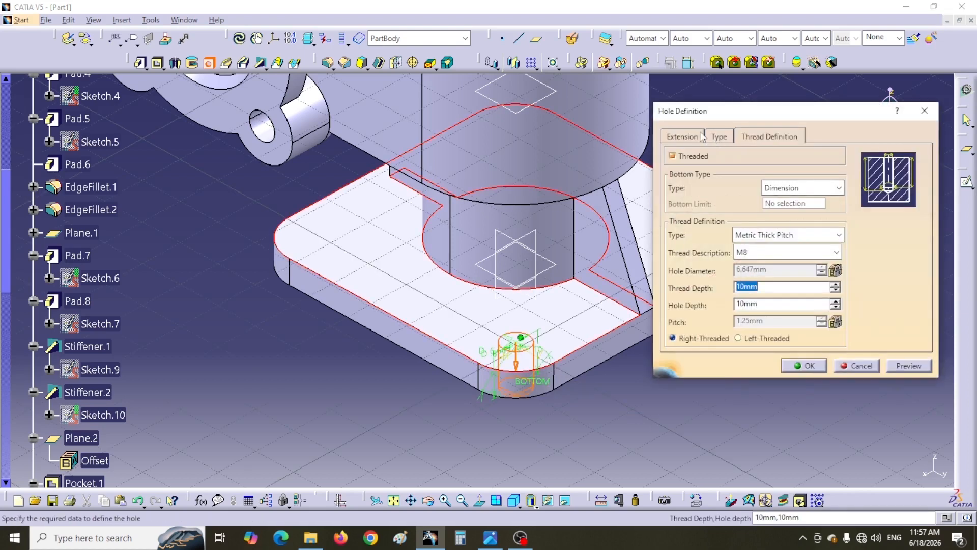
left_click(672, 157)
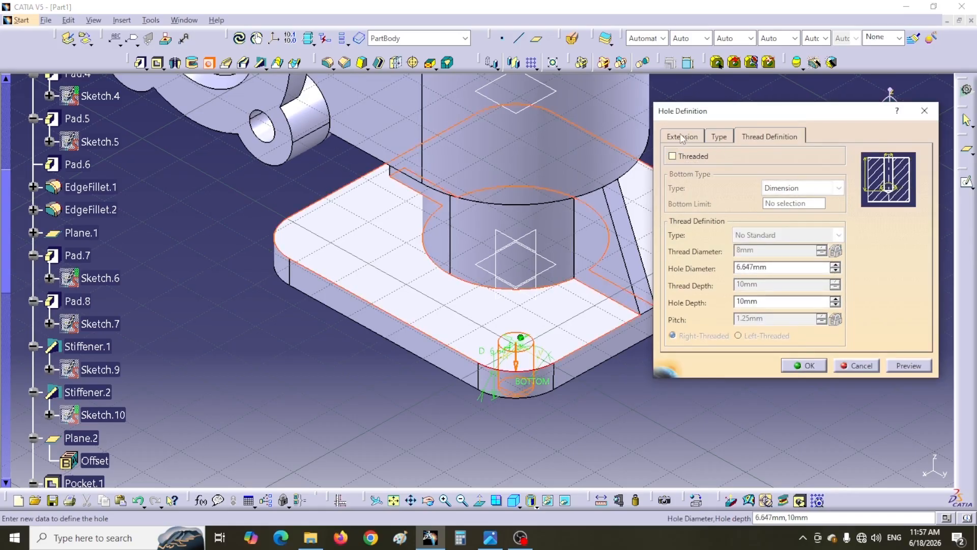
Make the hole counterbored, with a counterbore diameter of 16 mm and depth of 1.5 mm as given in the drawing's Section C-C.
left_click(717, 137)
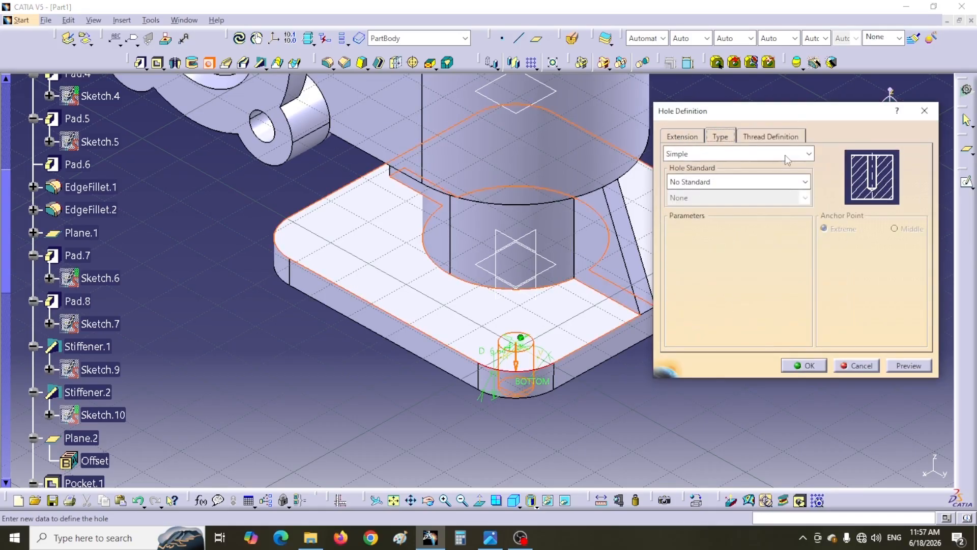
left_click(722, 154)
left_click(685, 204)
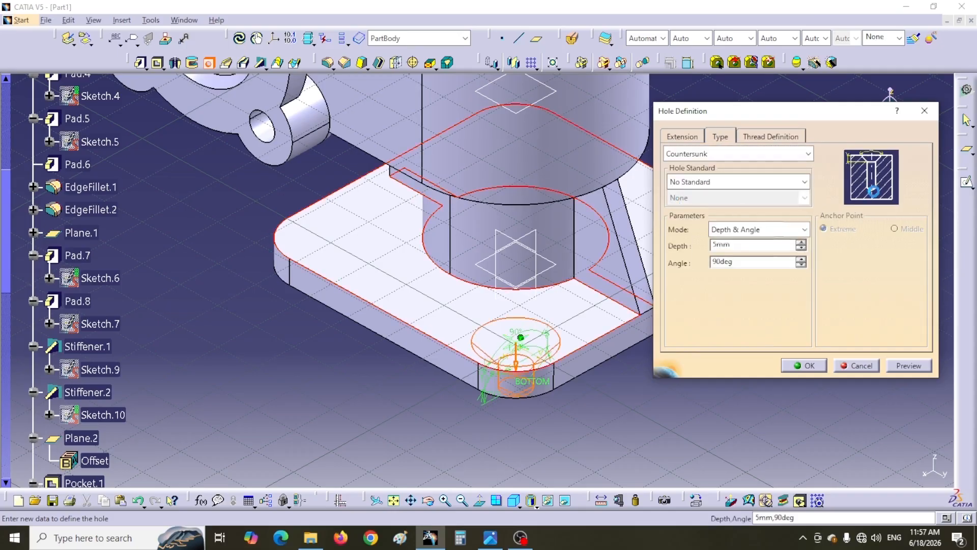
left_click(808, 154)
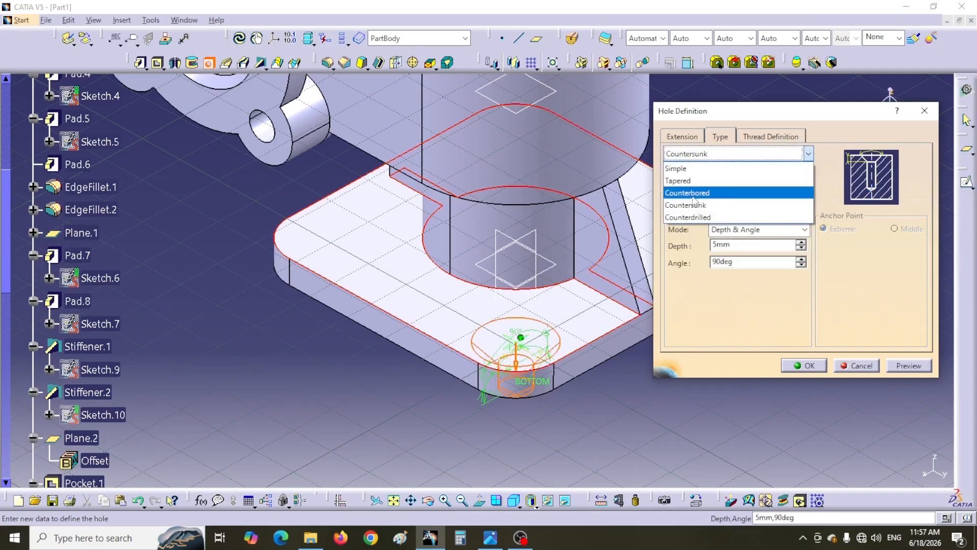
left_click(691, 194)
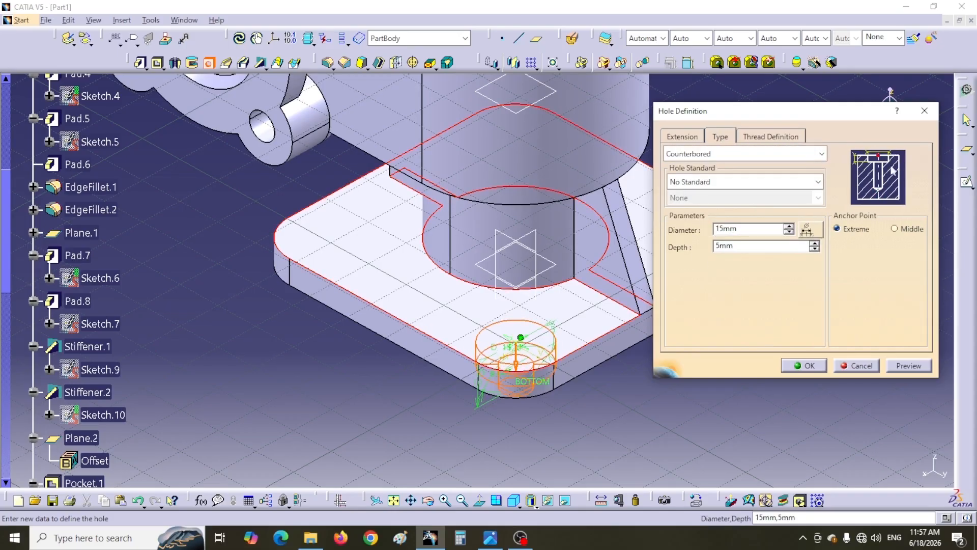
double_click(722, 229)
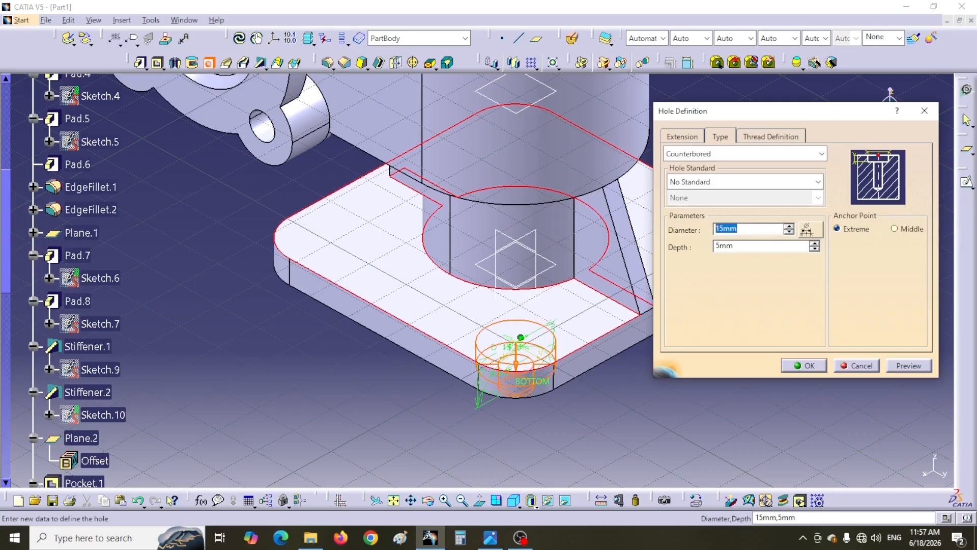
left_click(490, 538)
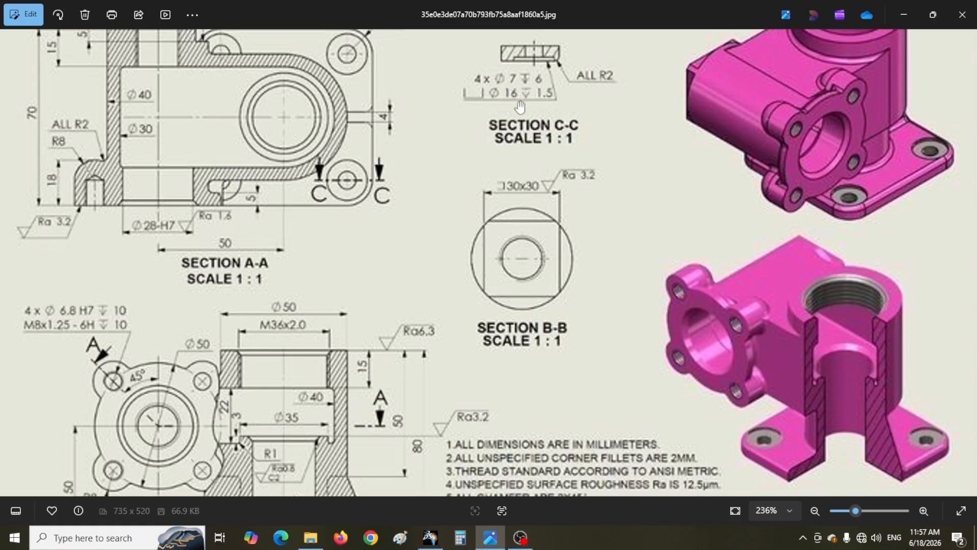
left_click(429, 538)
left_click_drag(744, 228, 697, 227)
type("16")
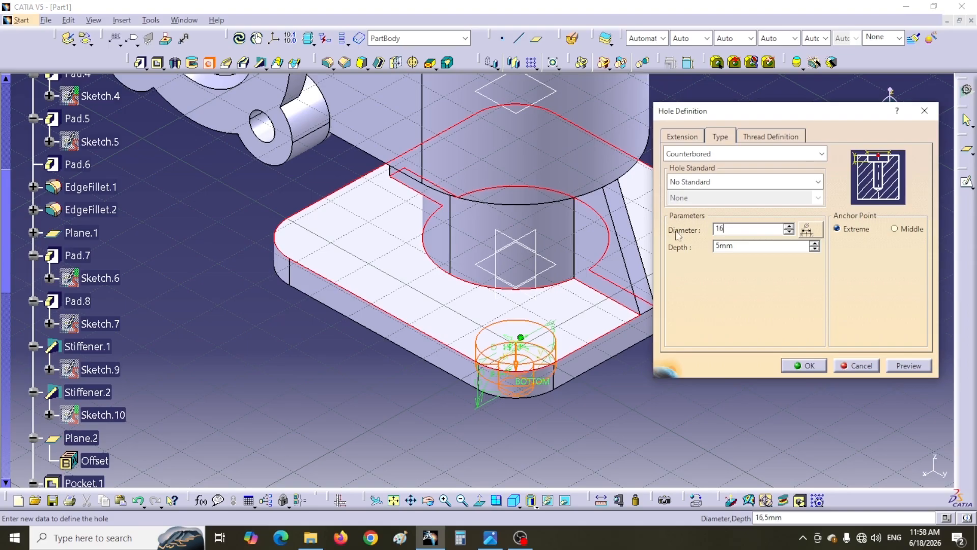
key("Tab")
type("1")
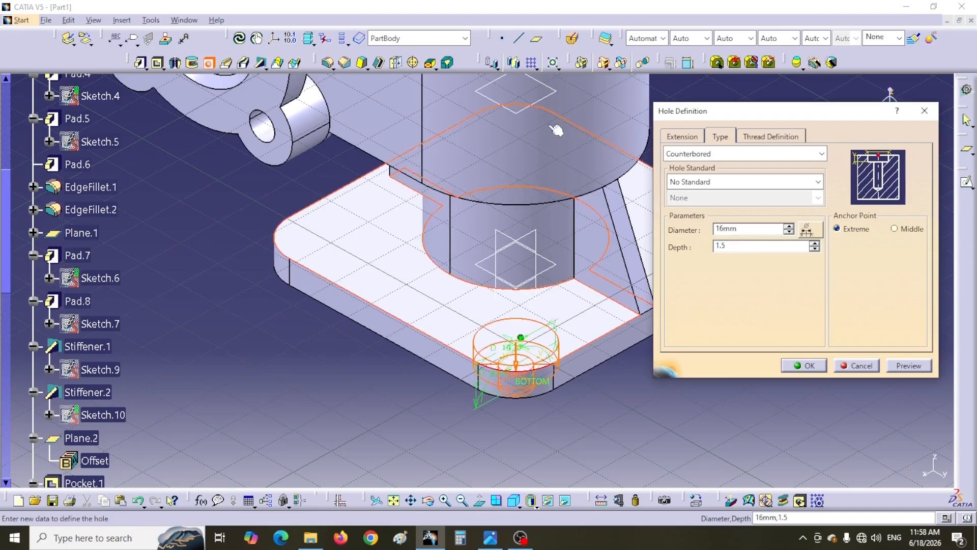
Set the blind hole to 7 mm diameter and 6 mm depth per the drawing, and create it.
left_click(683, 137)
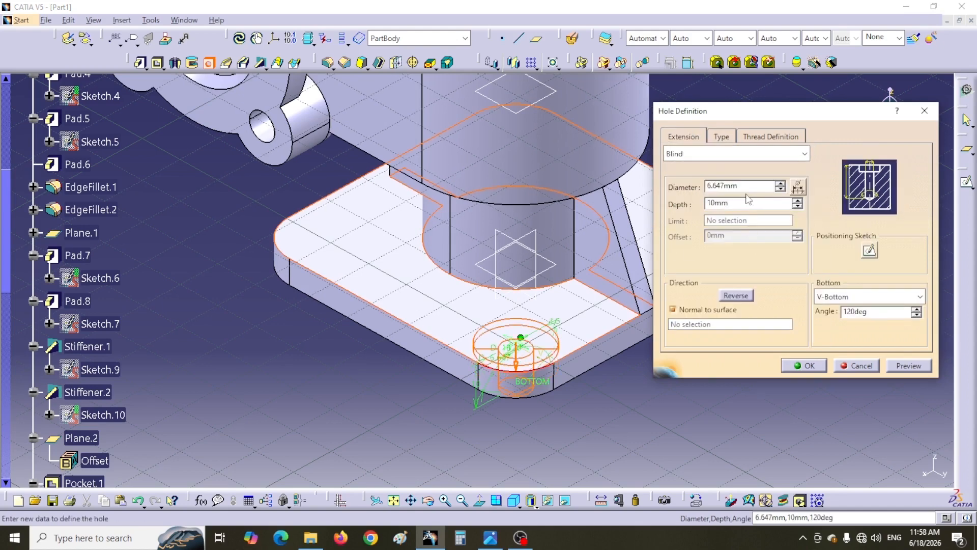
left_click_drag(746, 186, 705, 187)
left_click(490, 537)
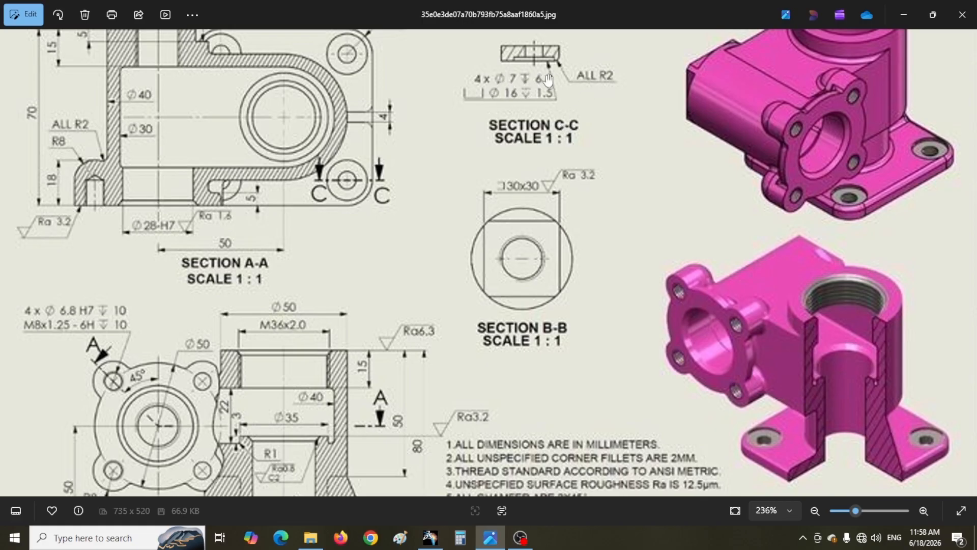
left_click(429, 538)
double_click(738, 186)
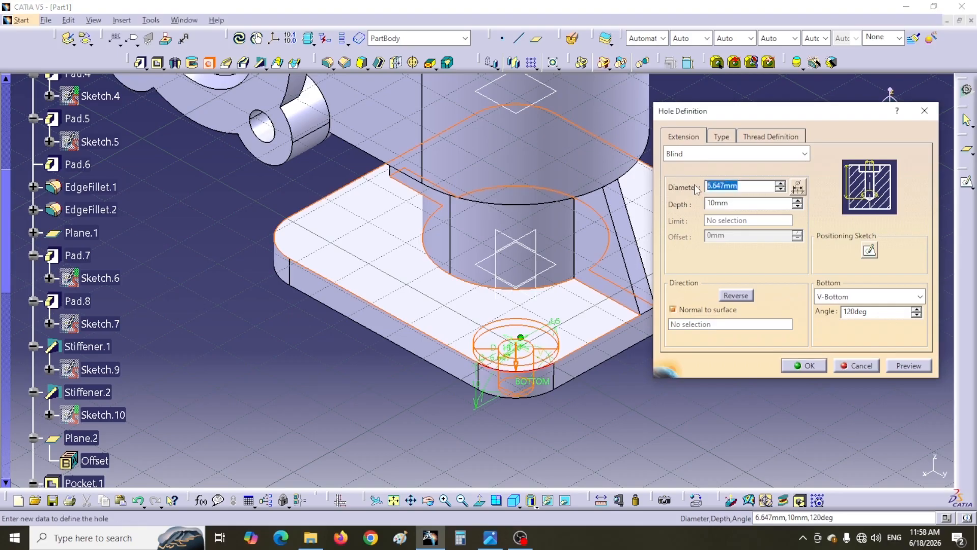
type("7")
key("Tab")
type("6")
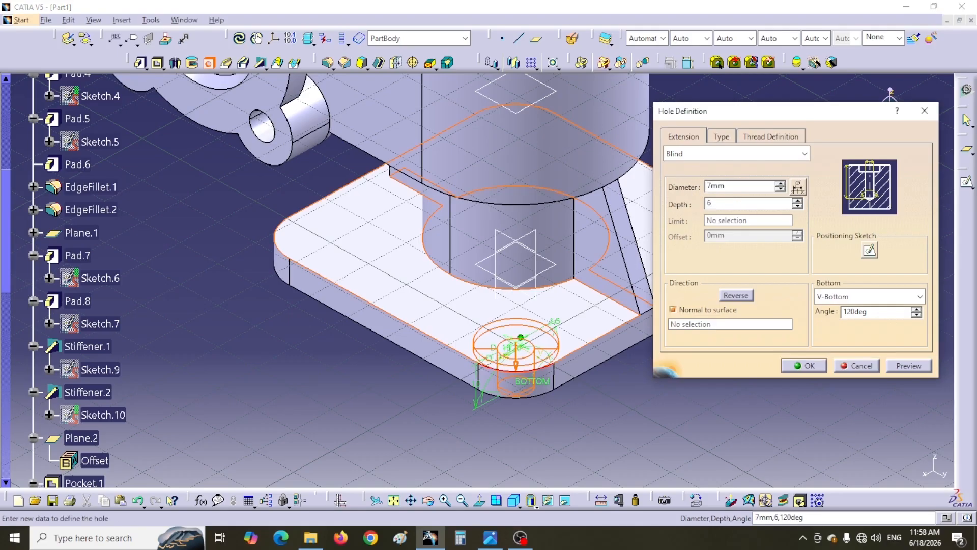
left_click(804, 366)
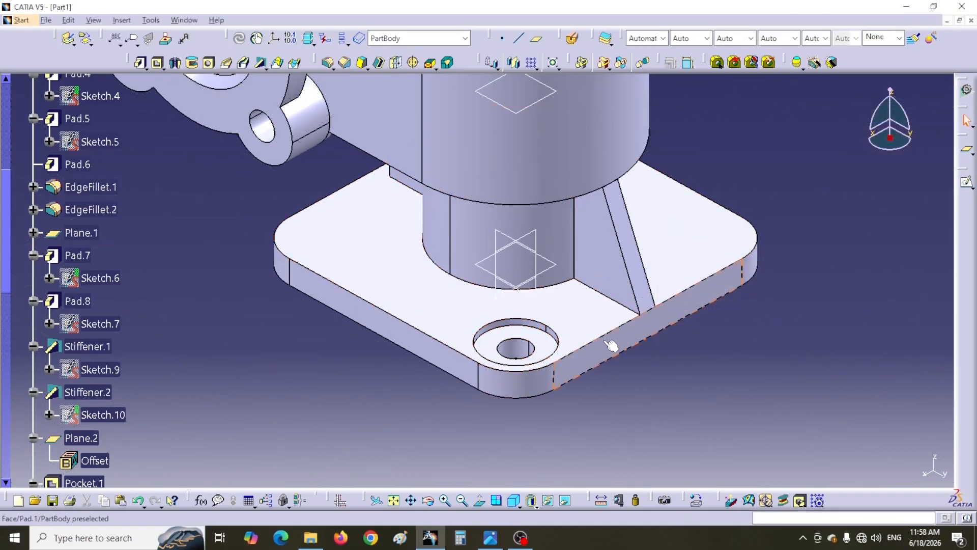
Fillet the base plate's upper outer edge with a 1 mm radius, using tangency propagation.
middle_click_drag(606, 343, 646, 348)
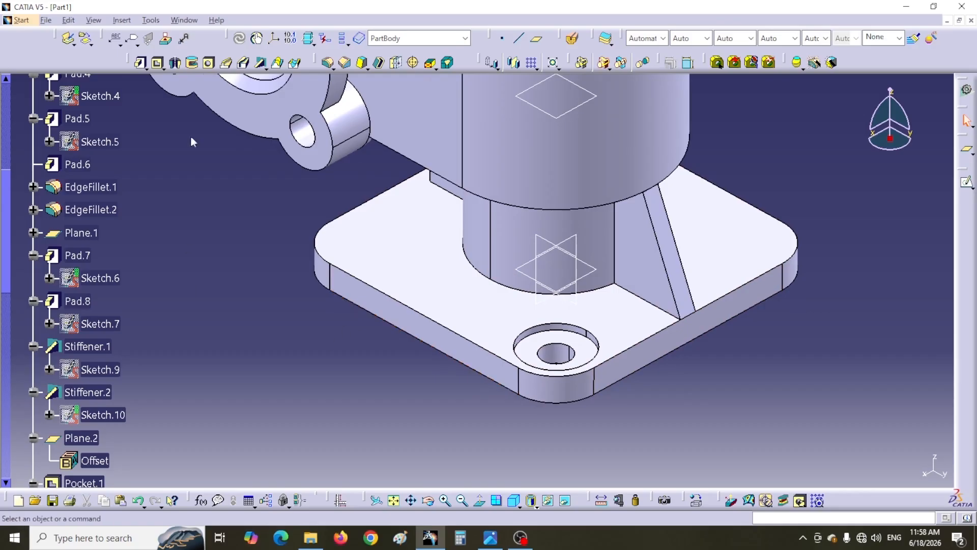
left_click(327, 62)
left_click_drag(725, 129, 238, 89)
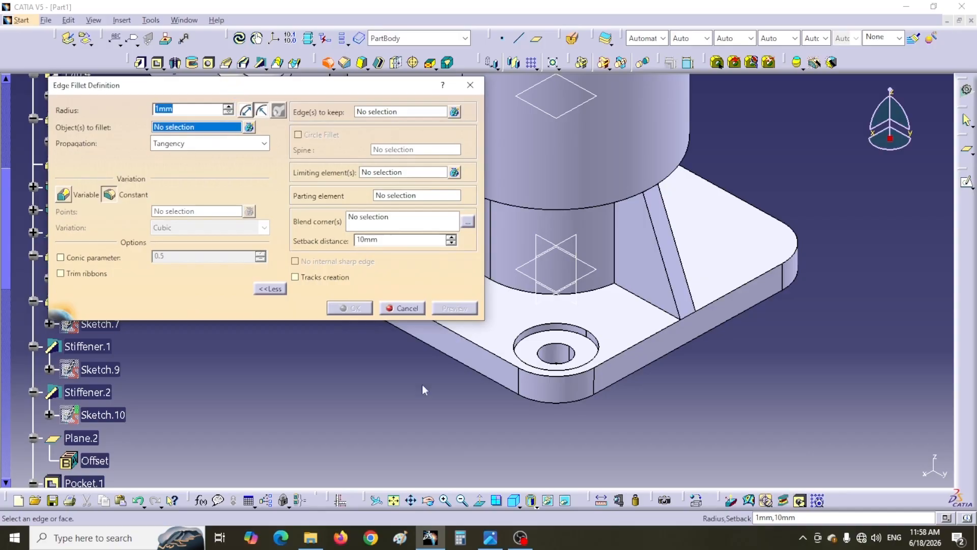
left_click(546, 375)
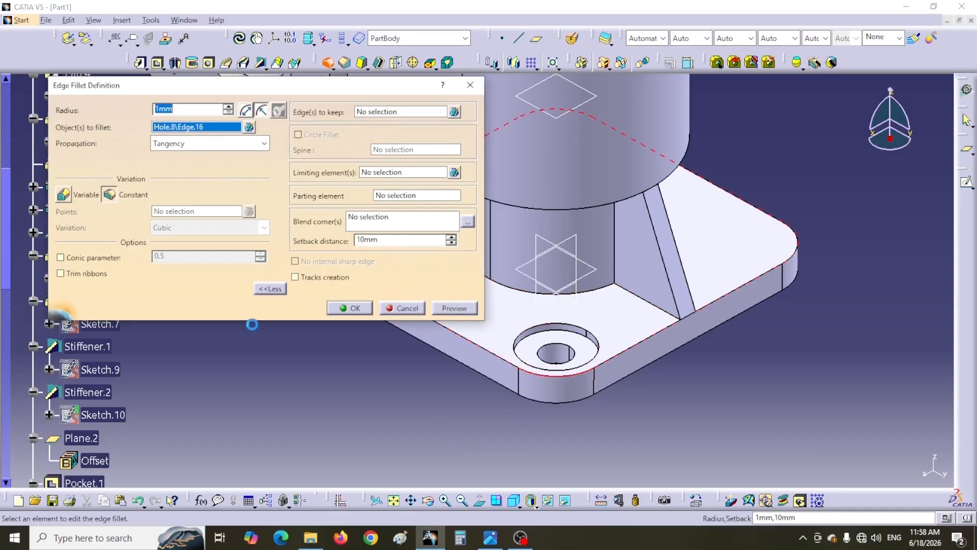
left_click(338, 311)
Fillet the edge where the lower cylinder meets the base plate with a 1 mm radius.
middle_click_drag(639, 318, 612, 346)
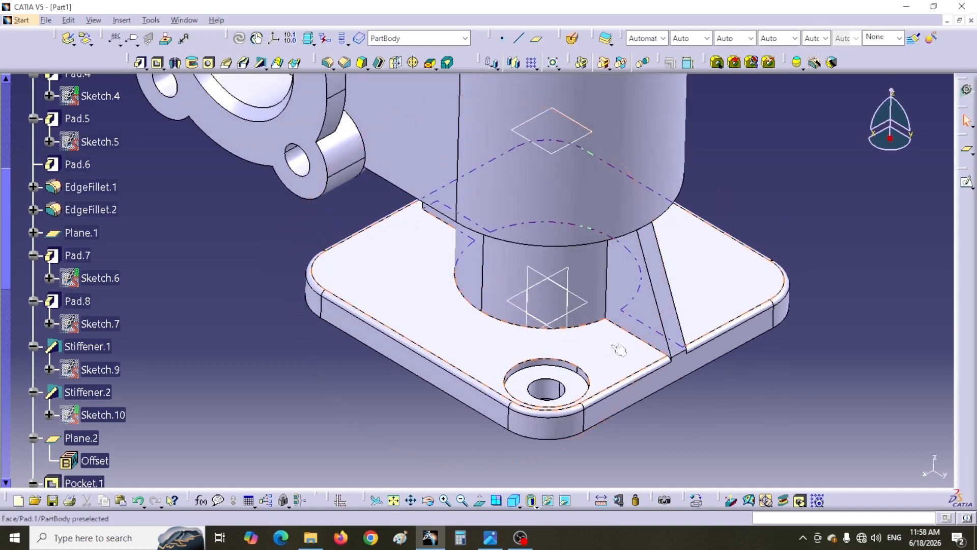
left_click(328, 62)
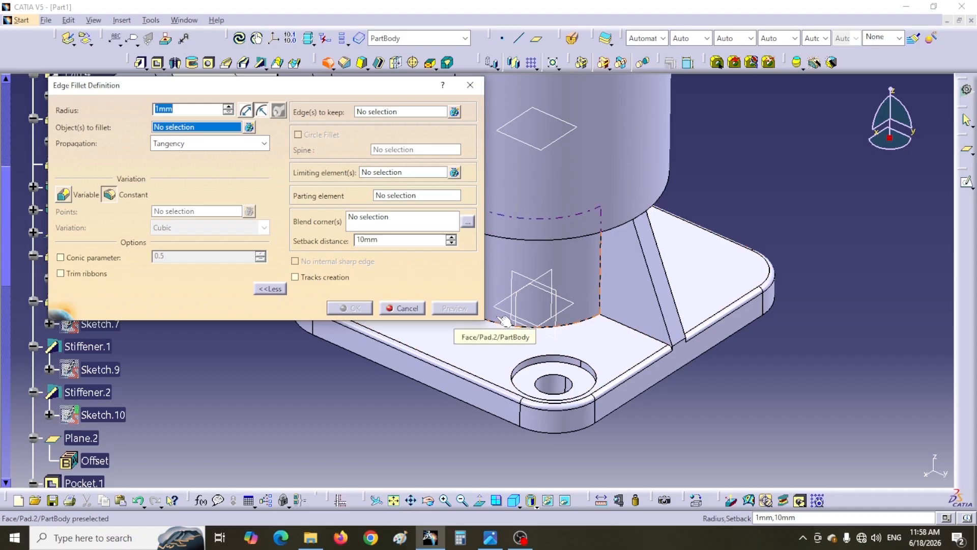
left_click(509, 328)
left_click(350, 307)
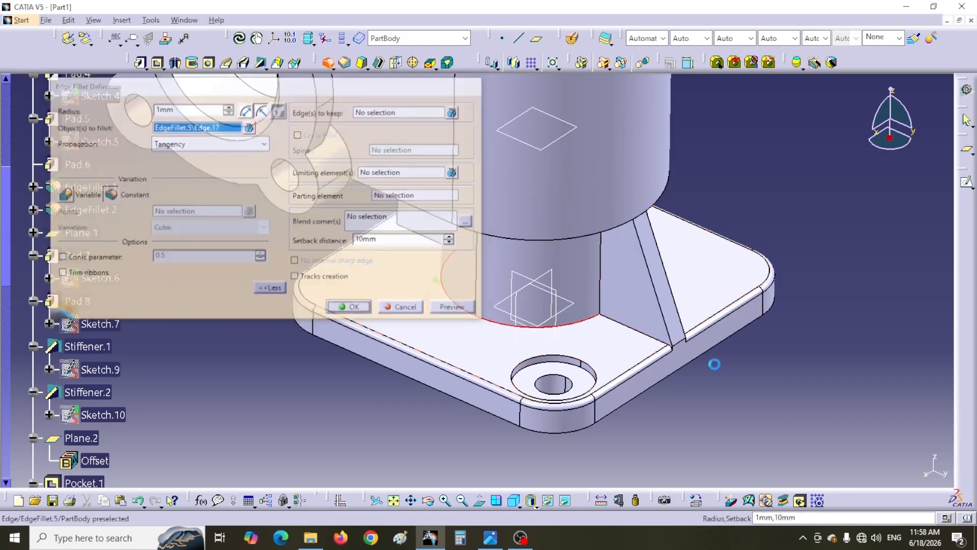
Fillet the edge between the front rib's side face and the base plate with a 1 mm radius.
left_click(329, 63)
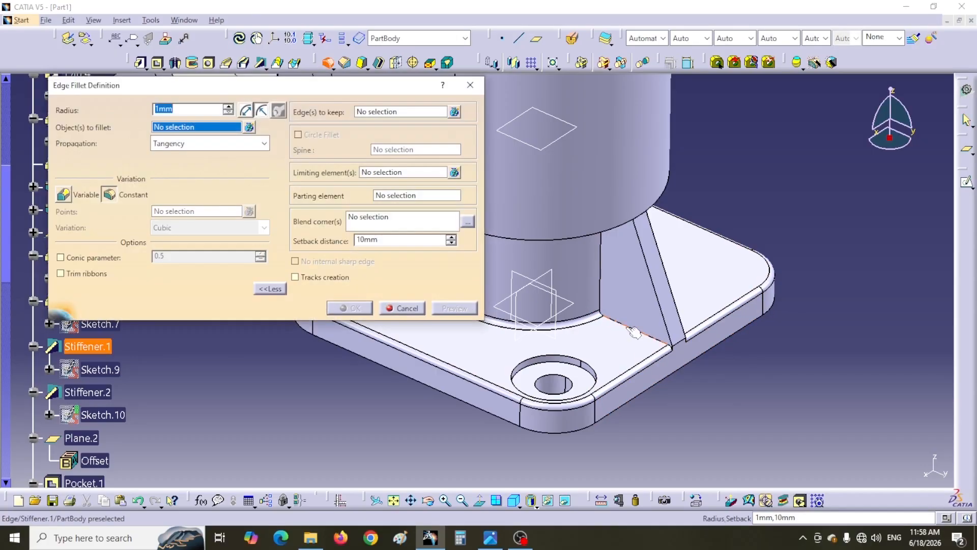
left_click(633, 330)
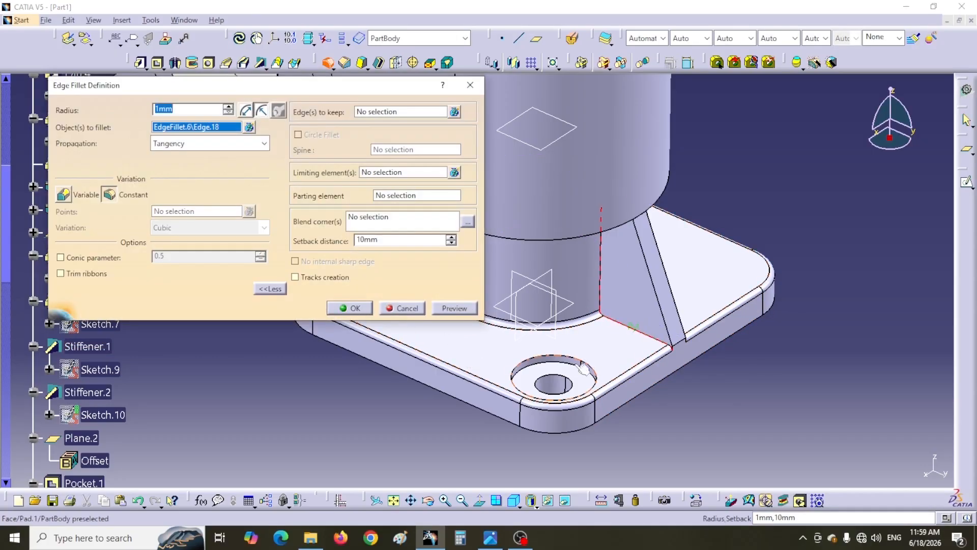
left_click(346, 309)
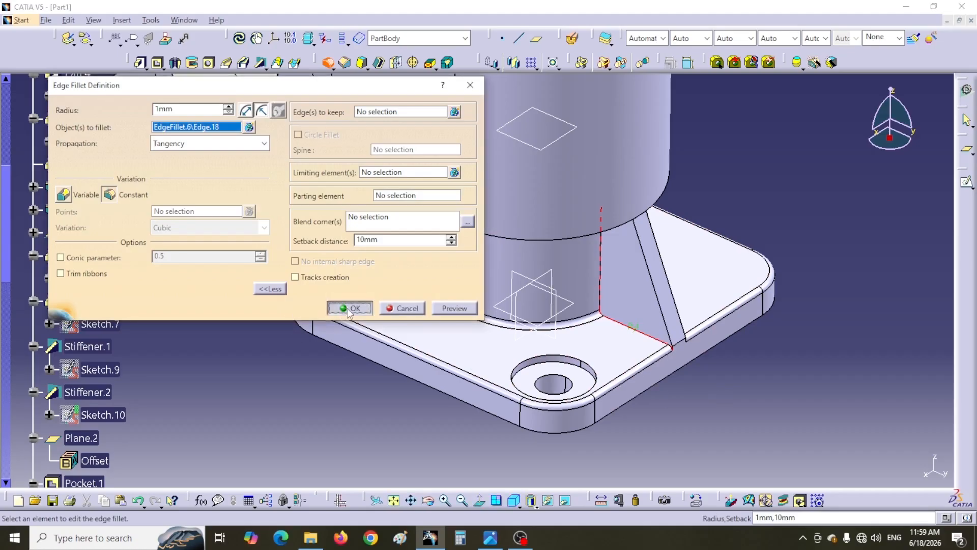